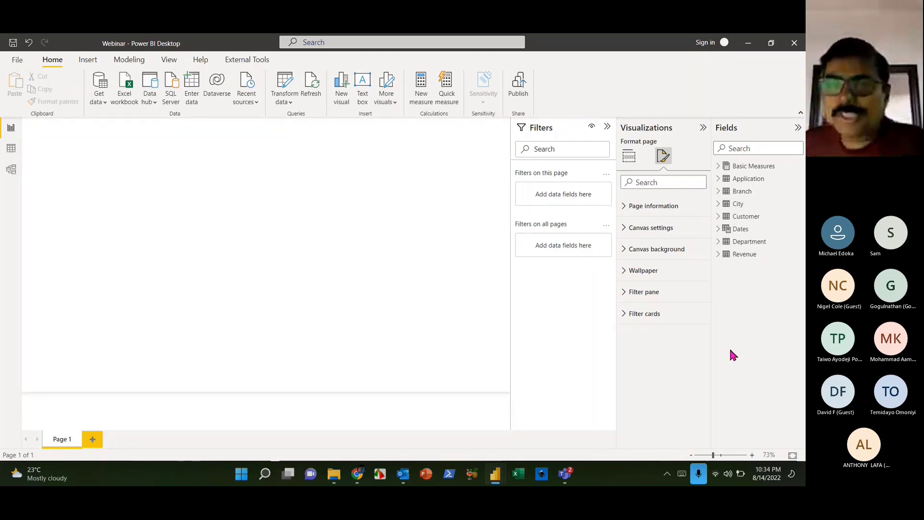
# - In Power Query, review the Revenue, Customer, City, Application, Department and Basic Measures queries, then close and apply
pyautogui.click(287, 100)
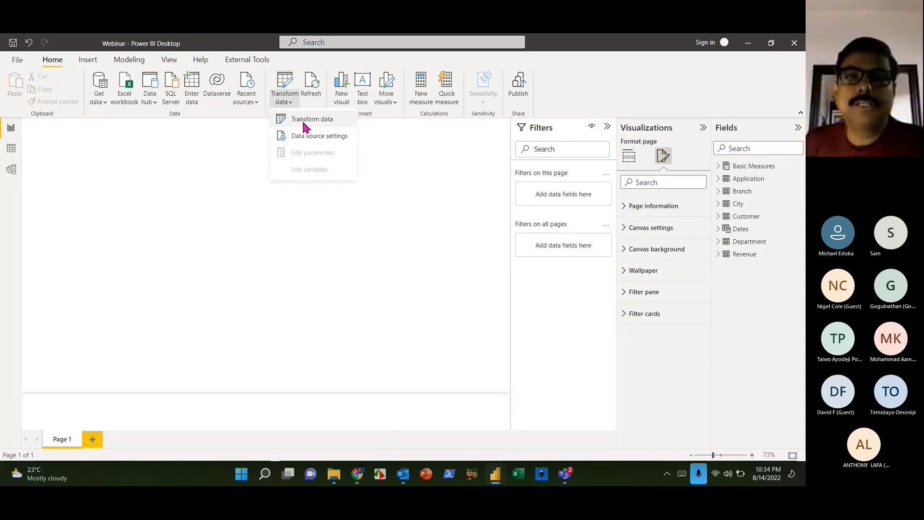
pyautogui.click(303, 119)
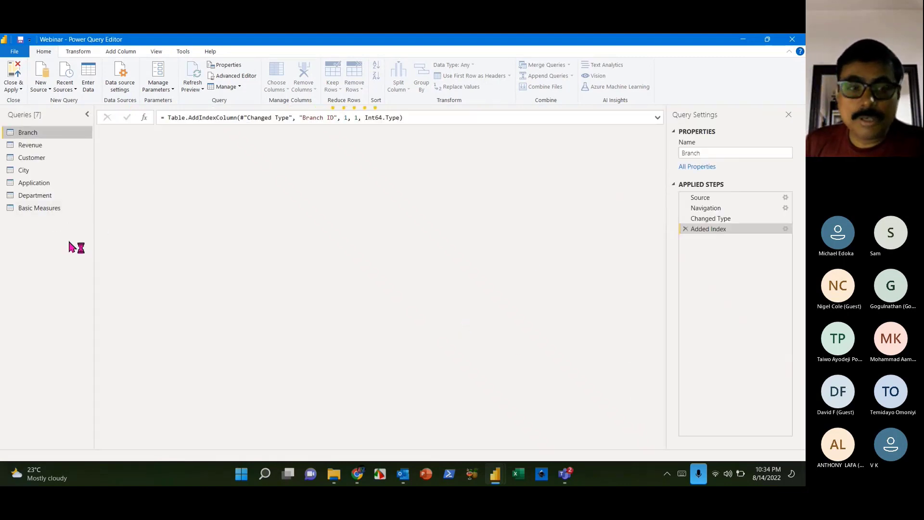
pyautogui.click(41, 147)
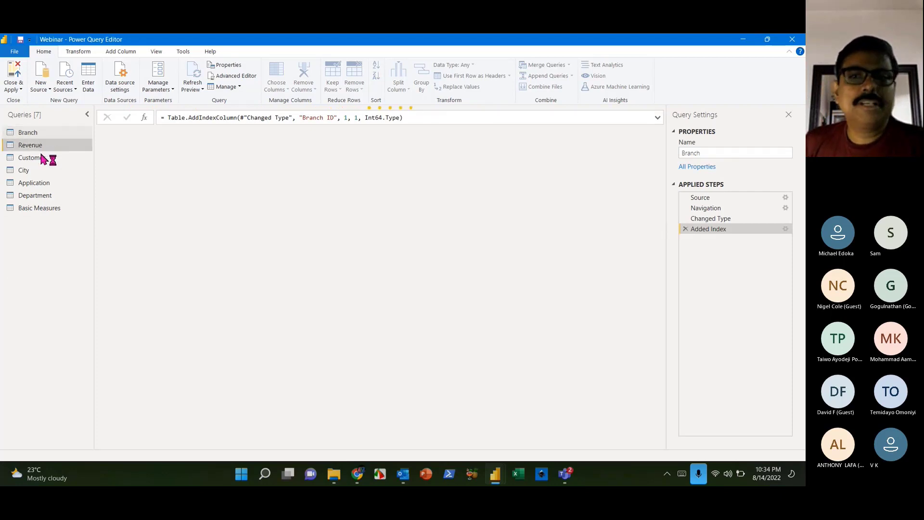
pyautogui.click(45, 162)
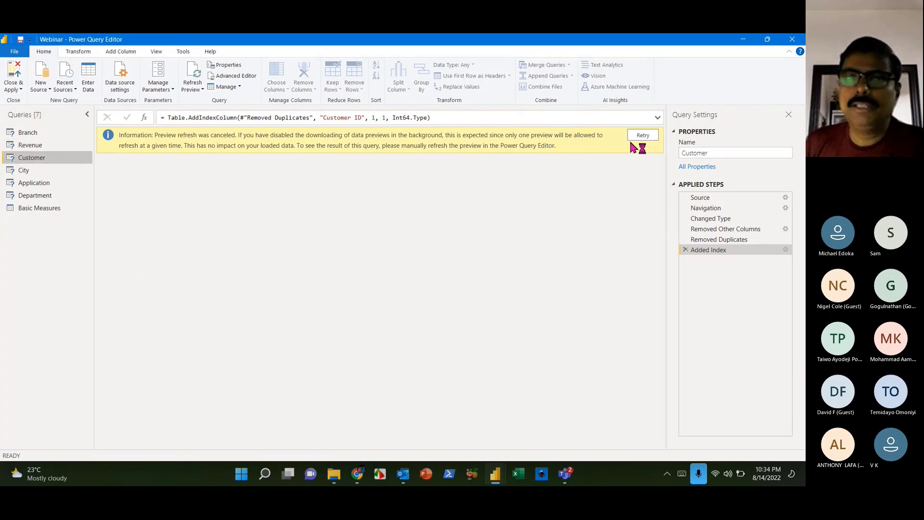
pyautogui.click(32, 172)
pyautogui.click(35, 184)
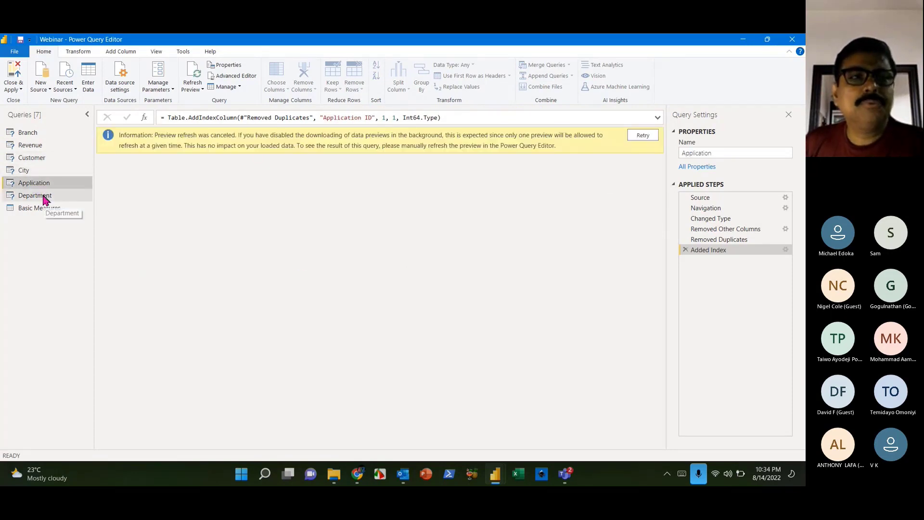
pyautogui.click(41, 198)
pyautogui.click(43, 207)
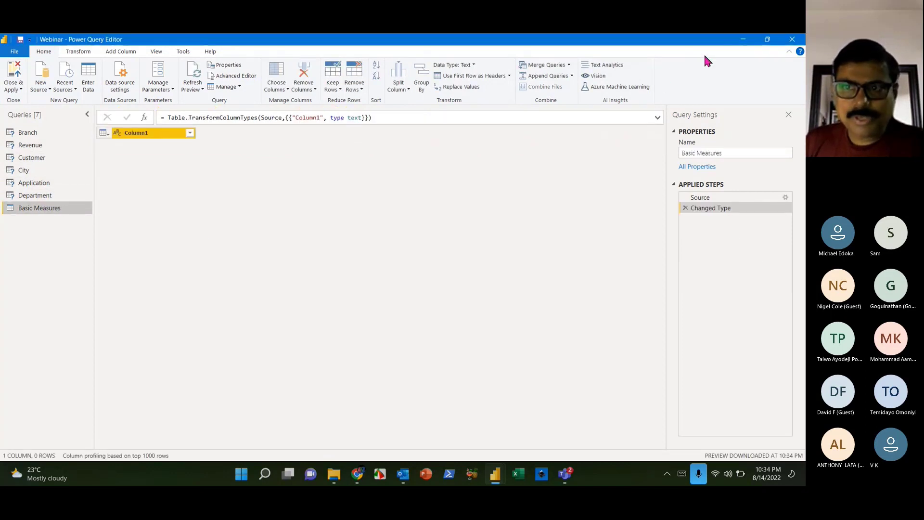
pyautogui.click(14, 77)
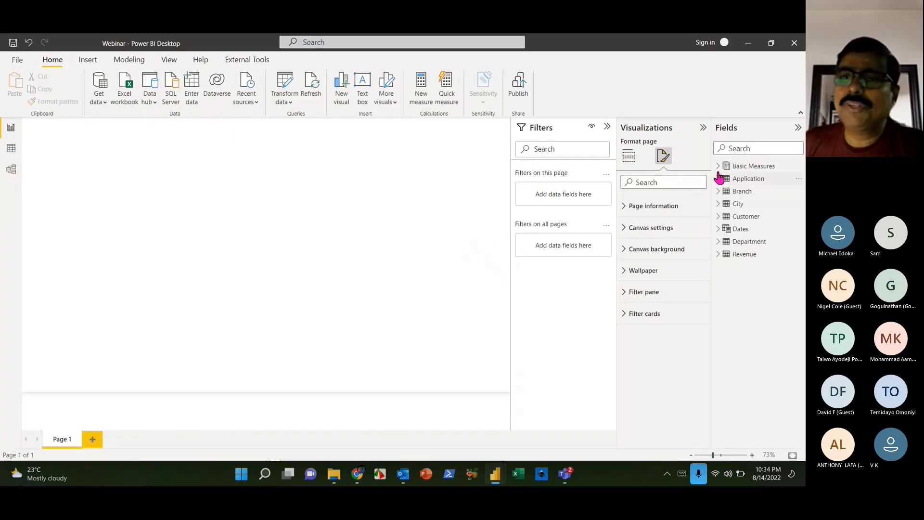
# - Delete the Basic Measures table from the model
pyautogui.rightClick(801, 166)
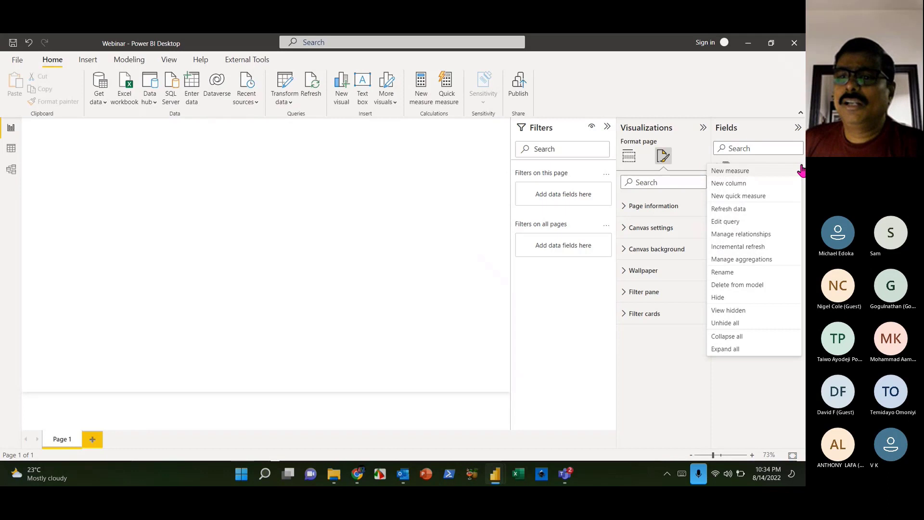
pyautogui.click(732, 288)
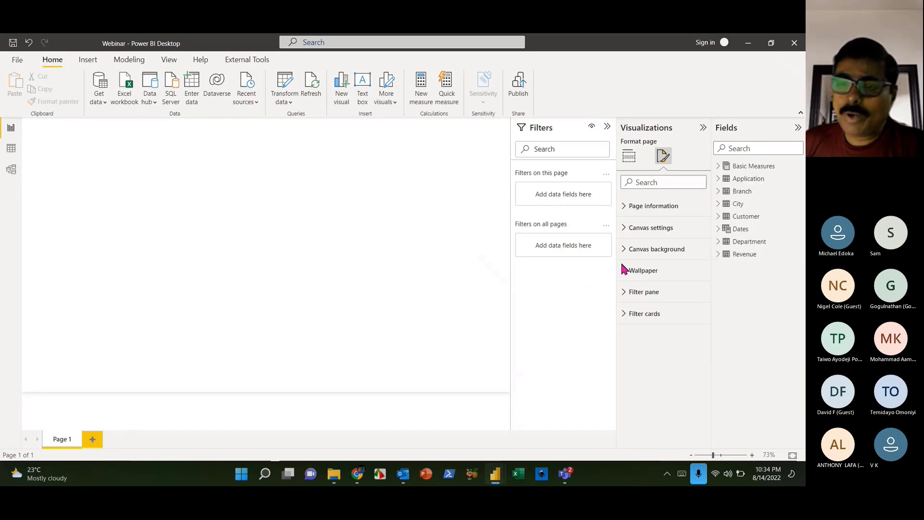
pyautogui.click(463, 273)
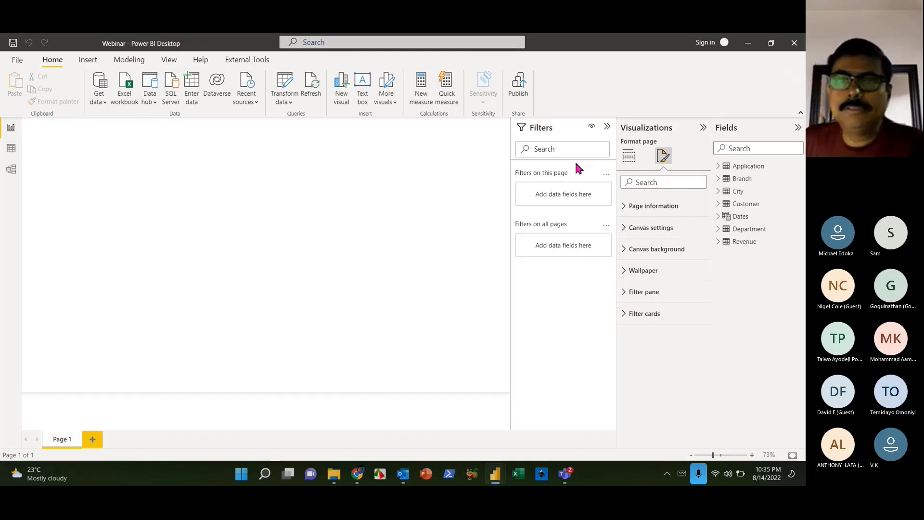
# - Collapse the Filters pane, show the visual gallery, and switch to Model view
pyautogui.click(607, 127)
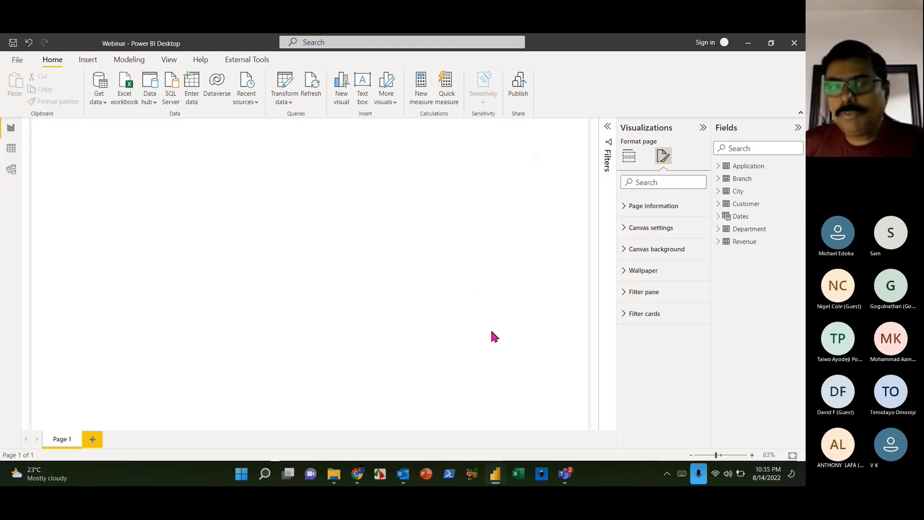
pyautogui.click(629, 155)
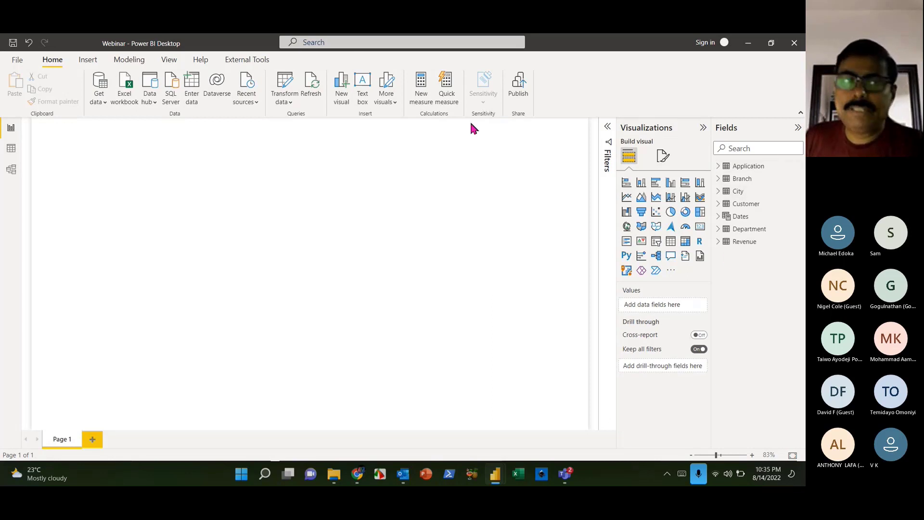
pyautogui.click(11, 170)
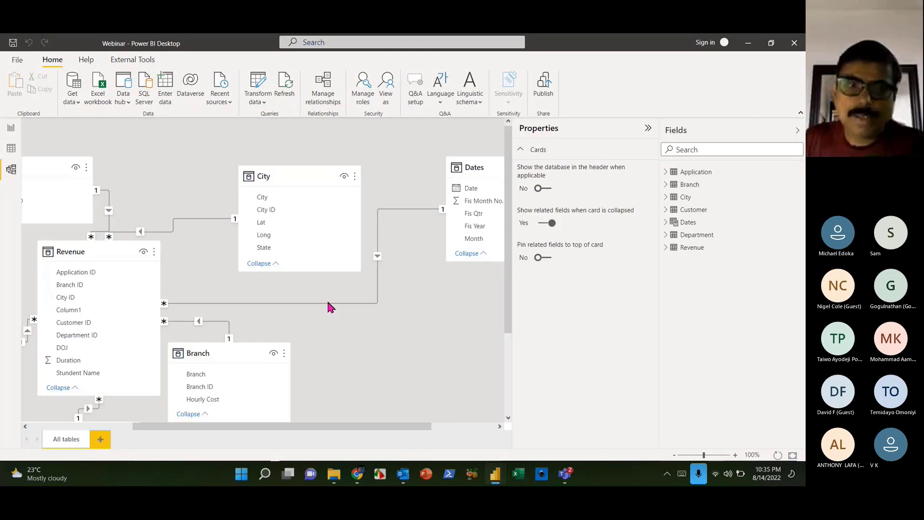
# - Zoom out and arrange the Dates, Application, Branch, Department and Revenue table cards tidily
pyautogui.click(693, 455)
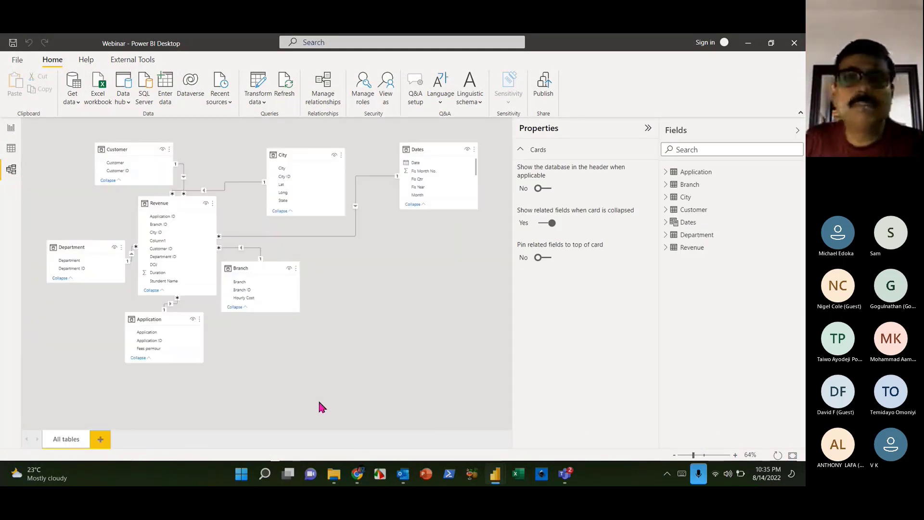
pyautogui.moveTo(433, 149); pyautogui.dragTo(313, 342)
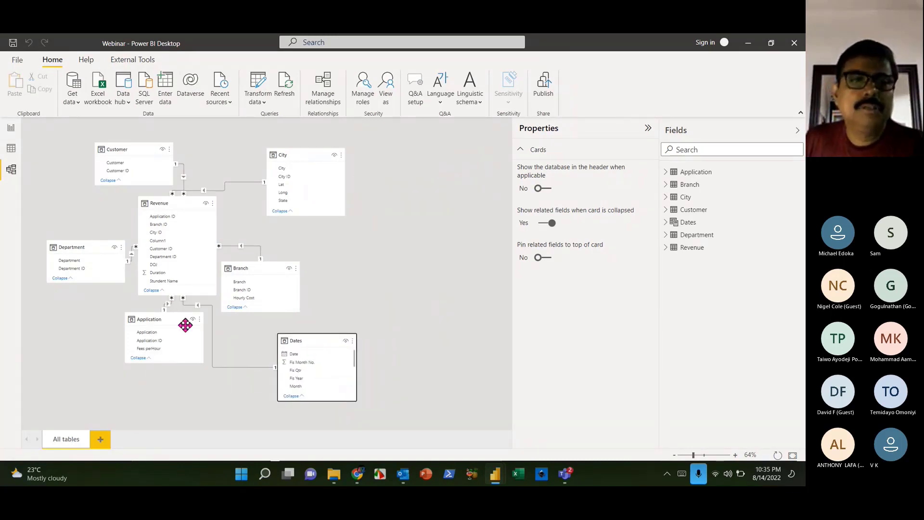
pyautogui.moveTo(186, 326); pyautogui.dragTo(107, 350)
pyautogui.moveTo(260, 266); pyautogui.dragTo(289, 251)
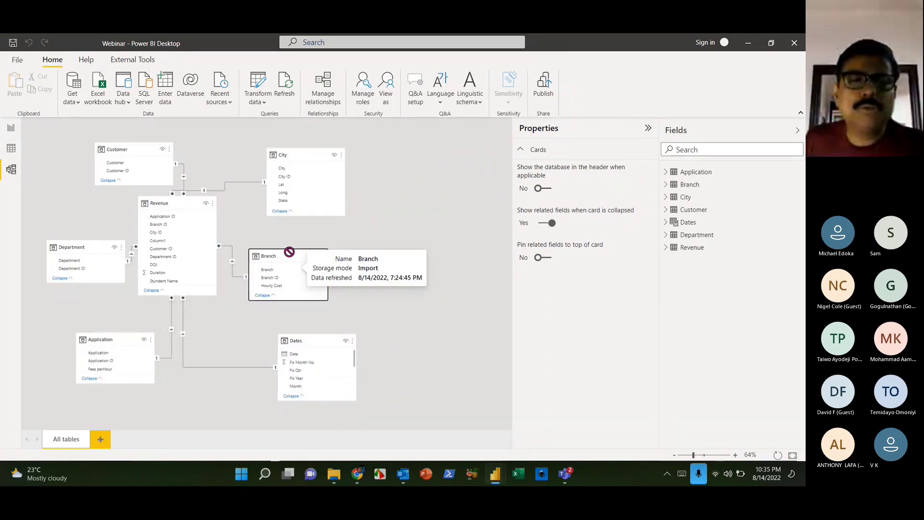
pyautogui.moveTo(312, 337); pyautogui.dragTo(316, 317)
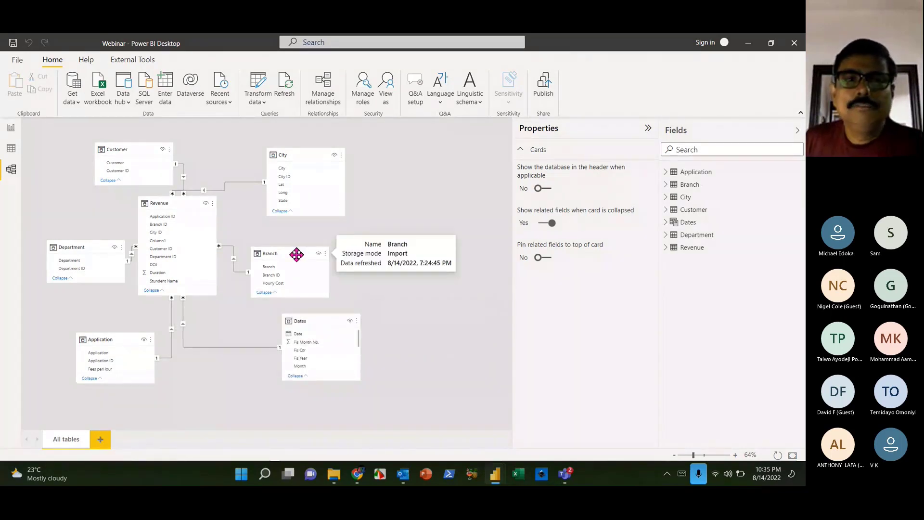
pyautogui.moveTo(297, 254); pyautogui.dragTo(311, 253)
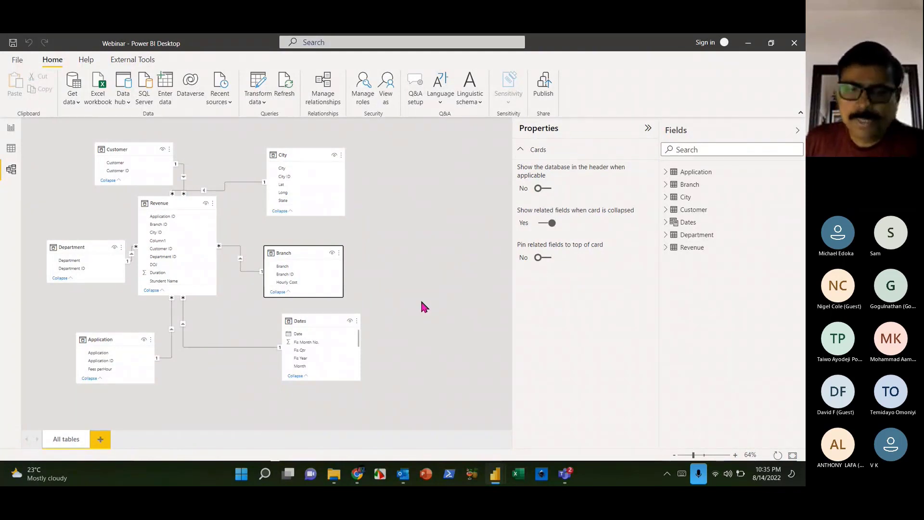
pyautogui.moveTo(305, 251); pyautogui.dragTo(314, 246)
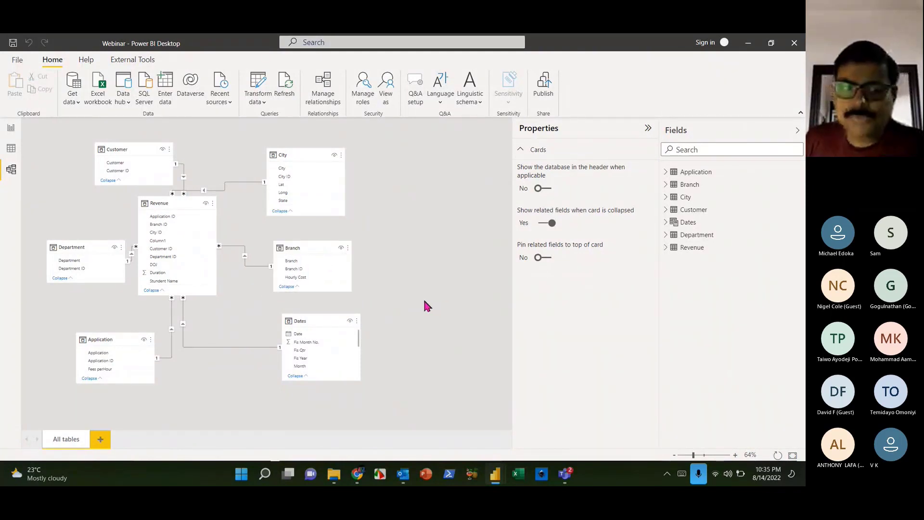
pyautogui.moveTo(84, 247); pyautogui.dragTo(84, 229)
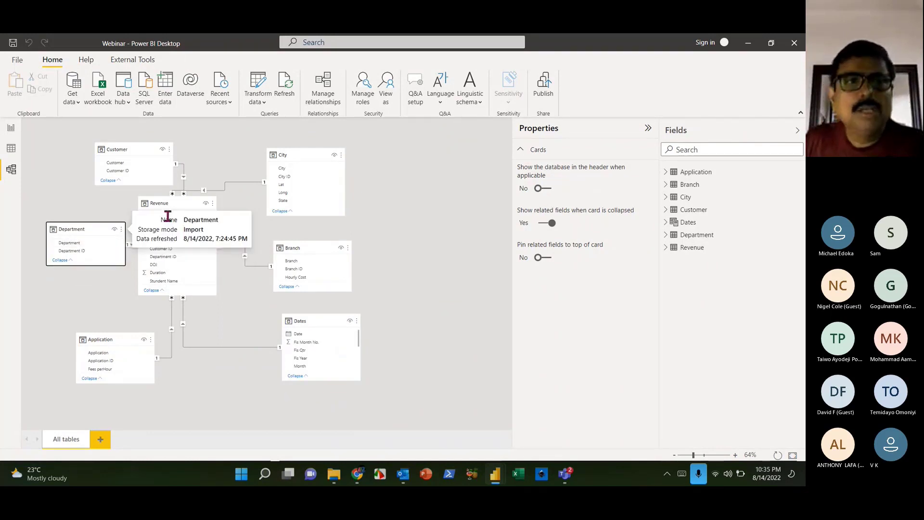
pyautogui.moveTo(167, 216); pyautogui.dragTo(189, 227)
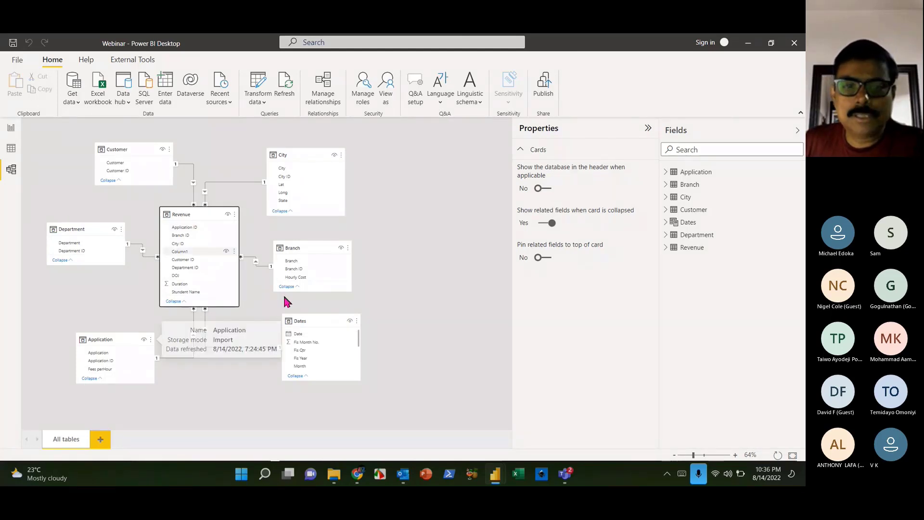
pyautogui.click(324, 369)
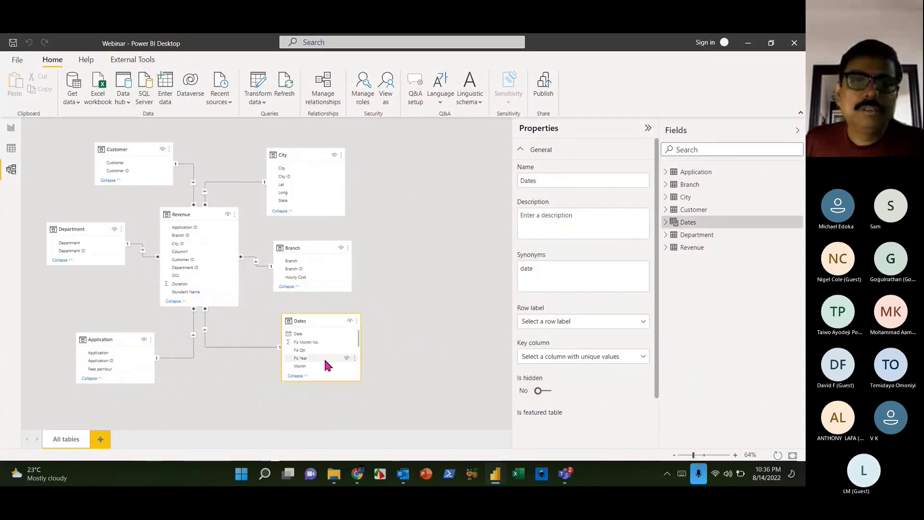
pyautogui.click(324, 384)
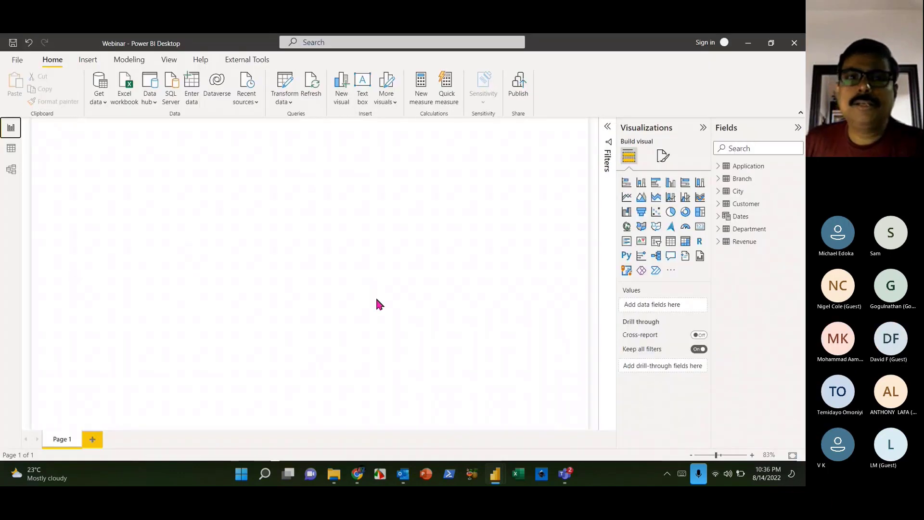
# - Insert a text box with bold size-20 text and widen it
pyautogui.click(362, 89)
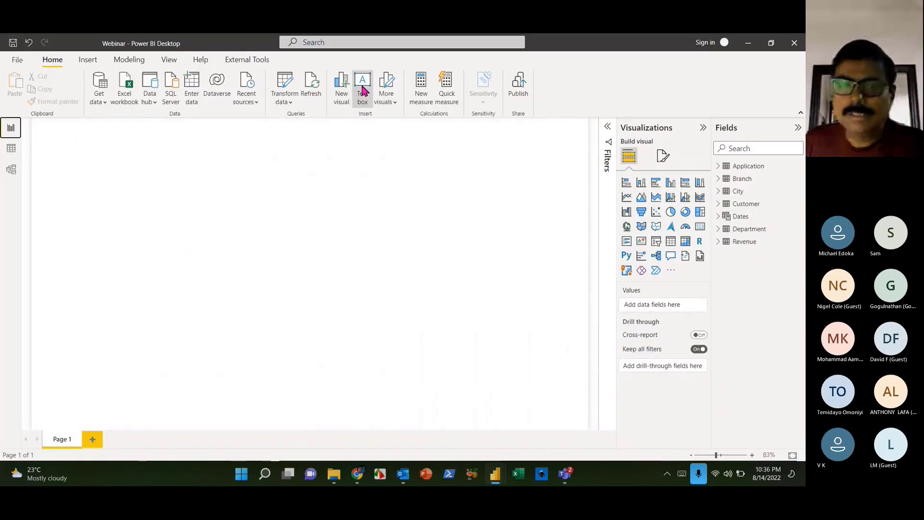
pyautogui.click(158, 234)
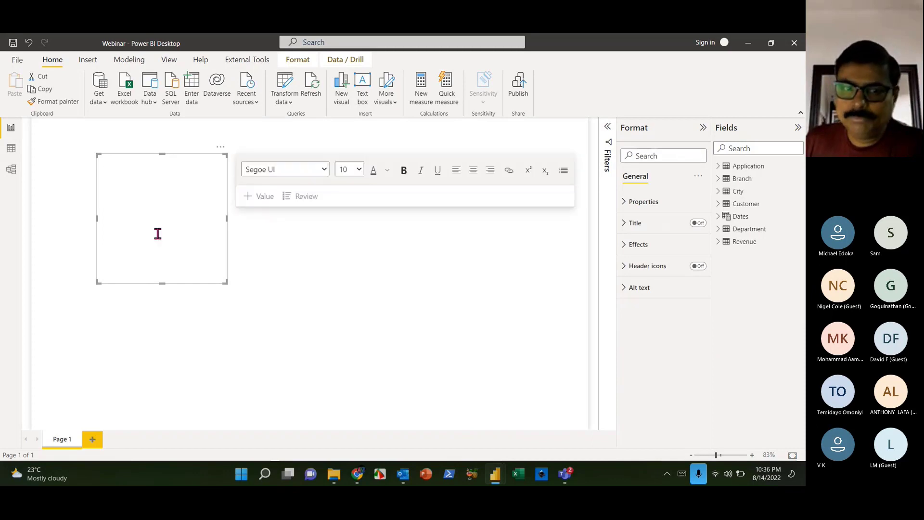
pyautogui.click(404, 170)
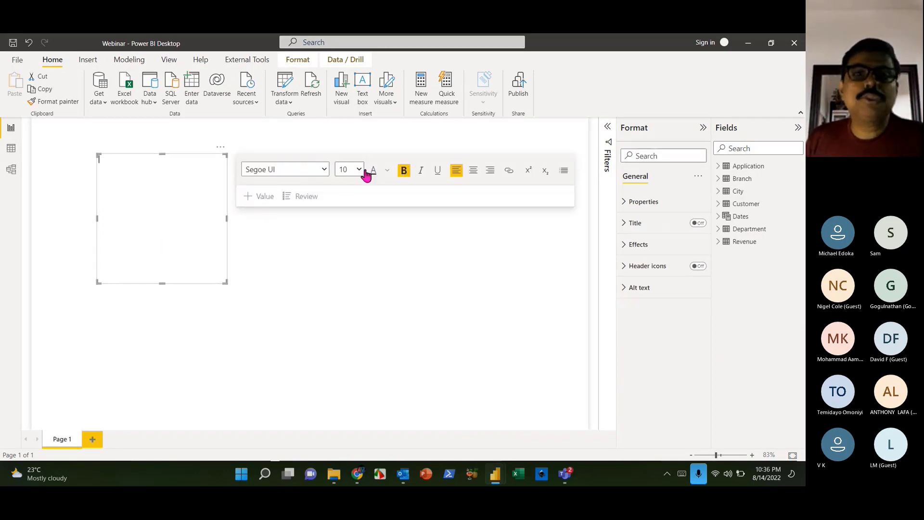
pyautogui.click(359, 171)
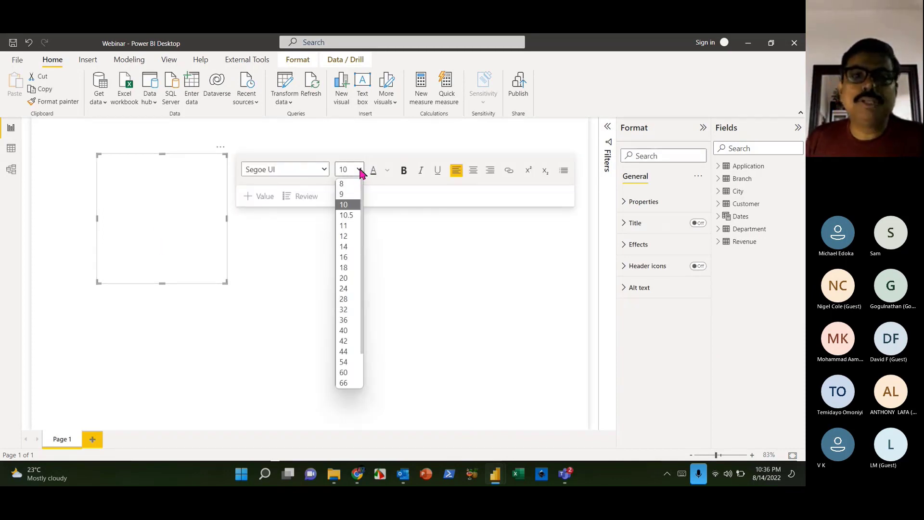
pyautogui.click(346, 279)
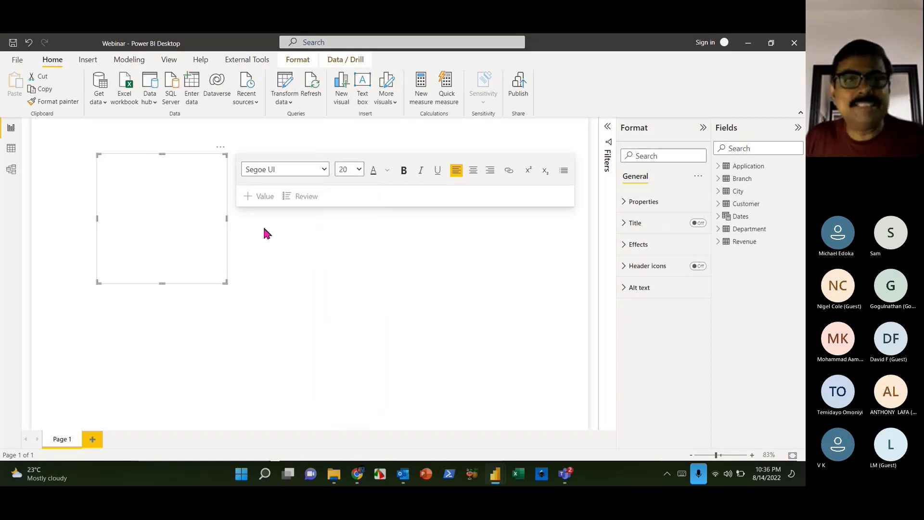
pyautogui.moveTo(227, 219); pyautogui.dragTo(416, 221)
pyautogui.click(246, 194)
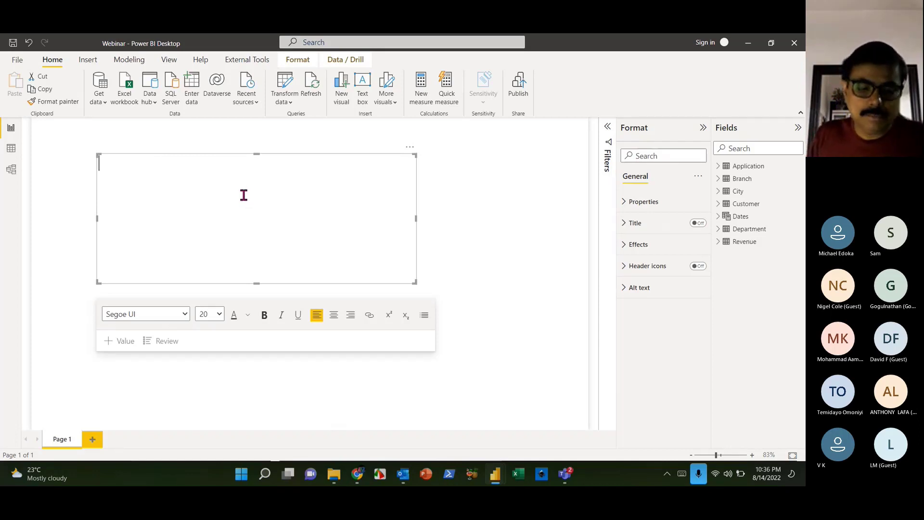
# - Type the numbered agenda: Create aggregations, Create Filters, Segementation
pyautogui.write('1. G')
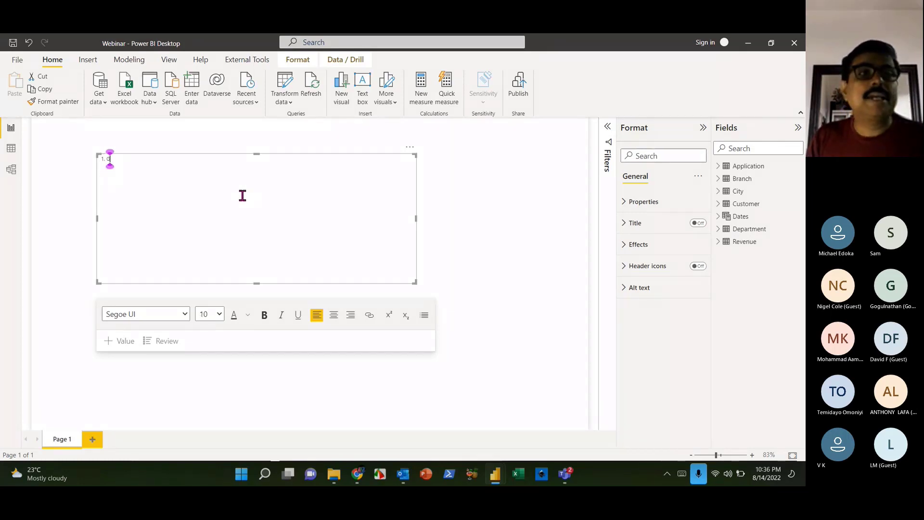
pyautogui.press('BackSpace')
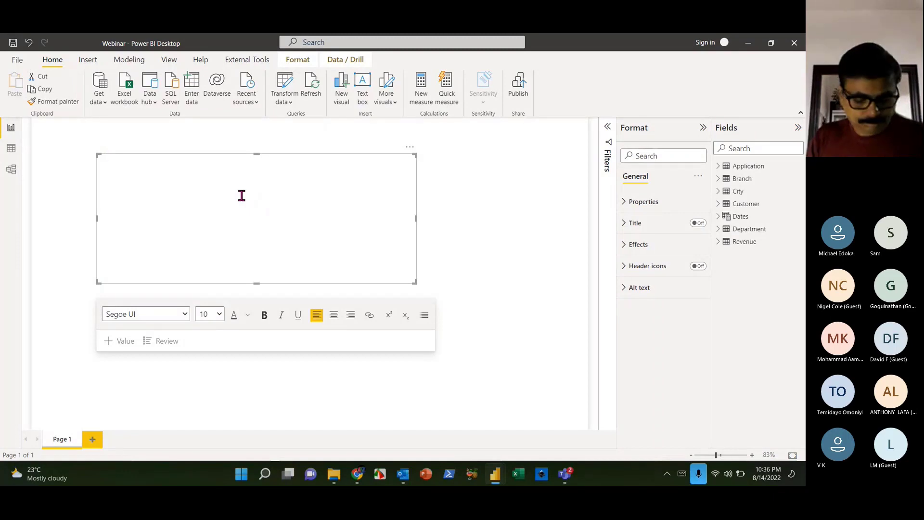
pyautogui.write('1. Create')
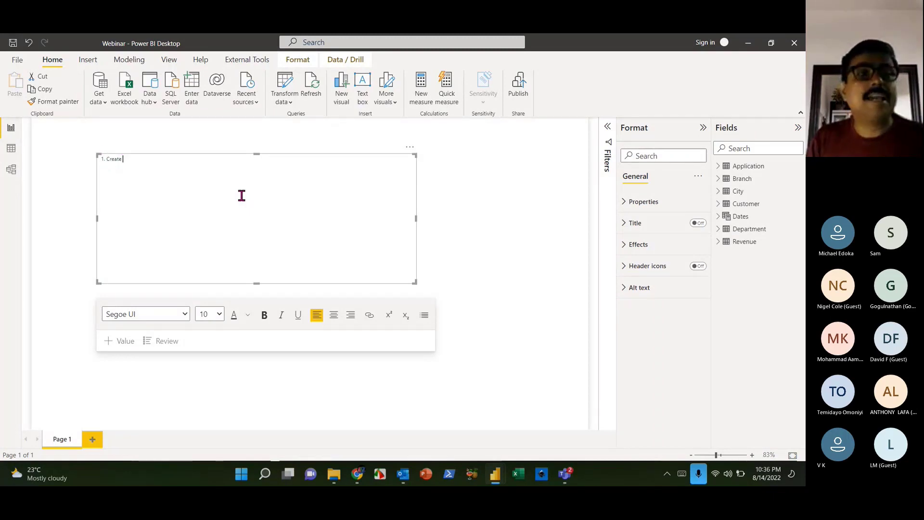
pyautogui.write(' aggregat')
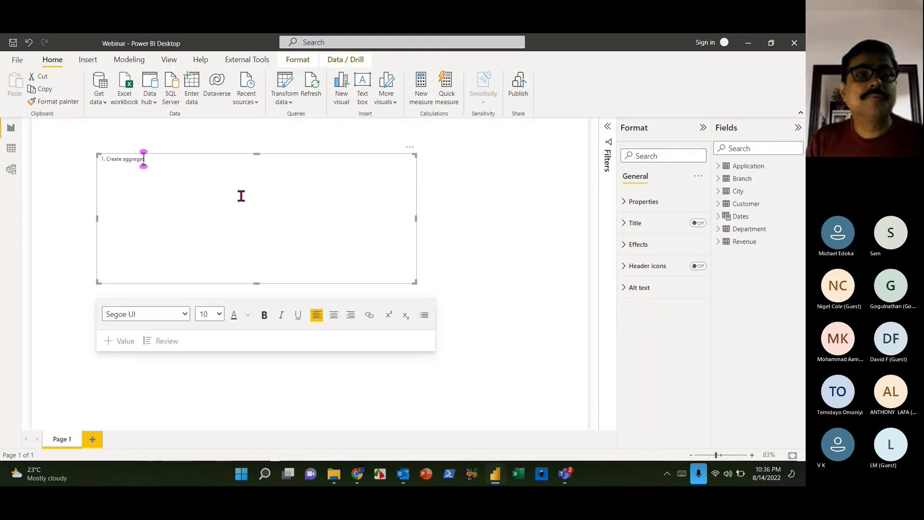
pyautogui.write('ions')
pyautogui.press('Return')
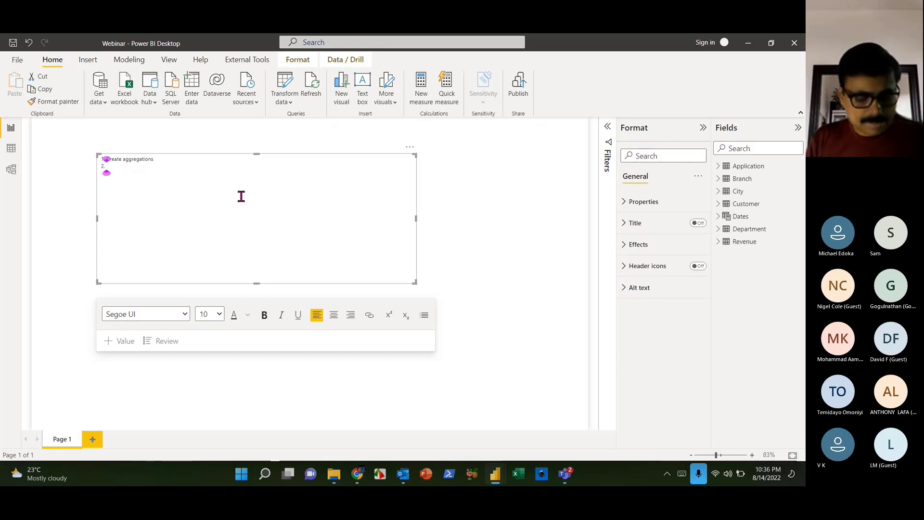
pyautogui.write('Crea')
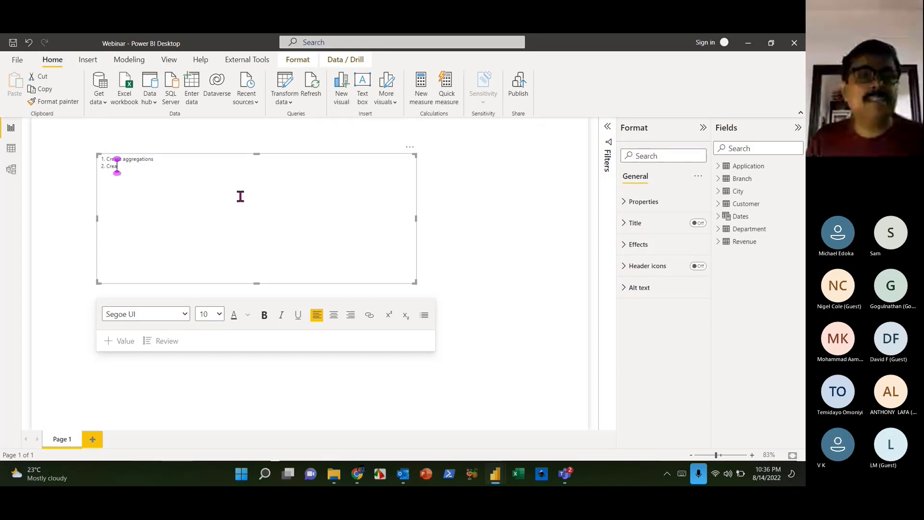
pyautogui.write('te Filters')
pyautogui.press('Return')
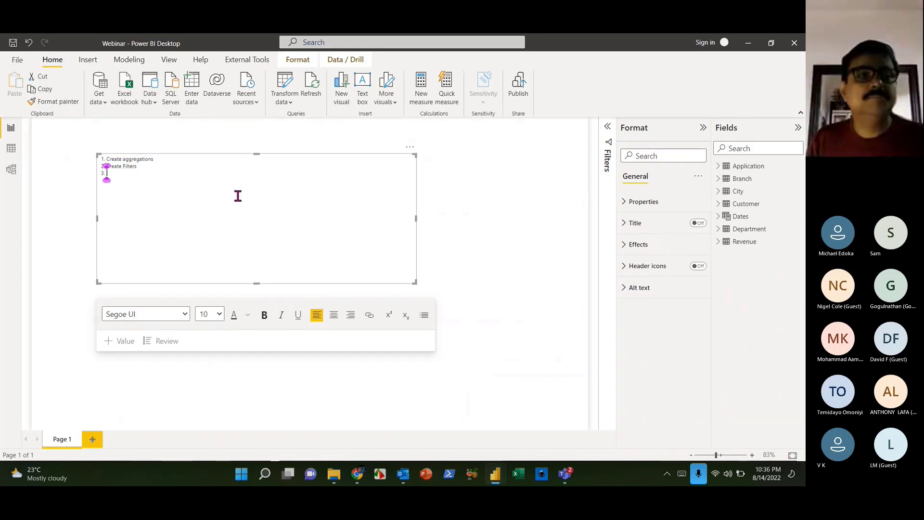
pyautogui.write('Segementation')
# - Set all agenda text to size 24 and correct 'Segementation' to 'Segmentation'
pyautogui.hotkey('ctrl', 'a')
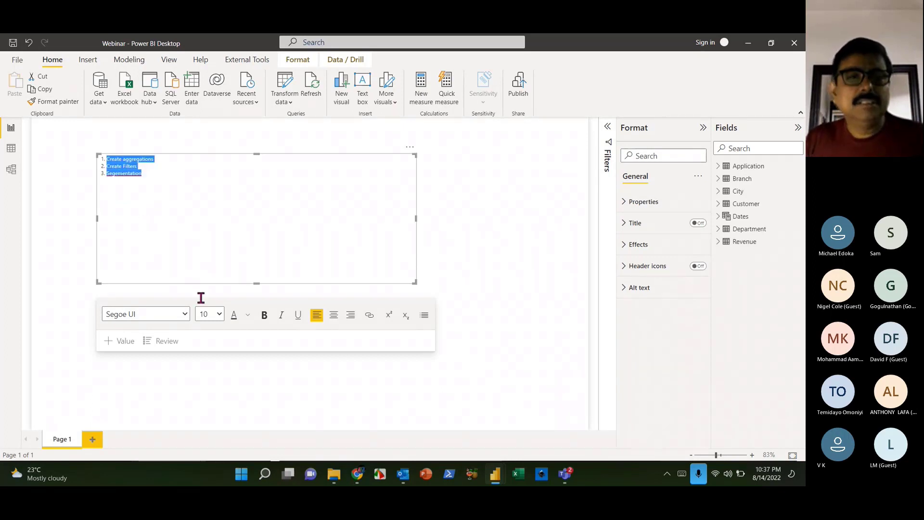
pyautogui.click(217, 313)
pyautogui.click(206, 204)
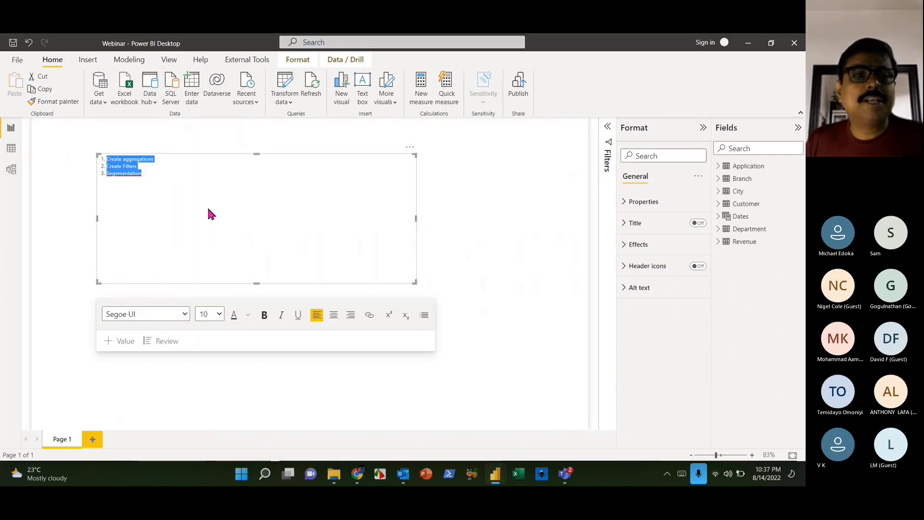
pyautogui.click(270, 222)
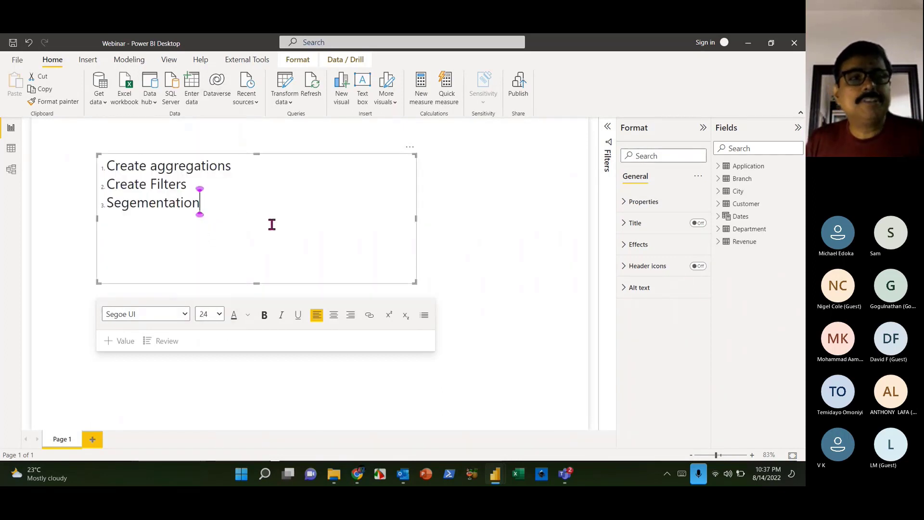
pyautogui.rightClick(165, 210)
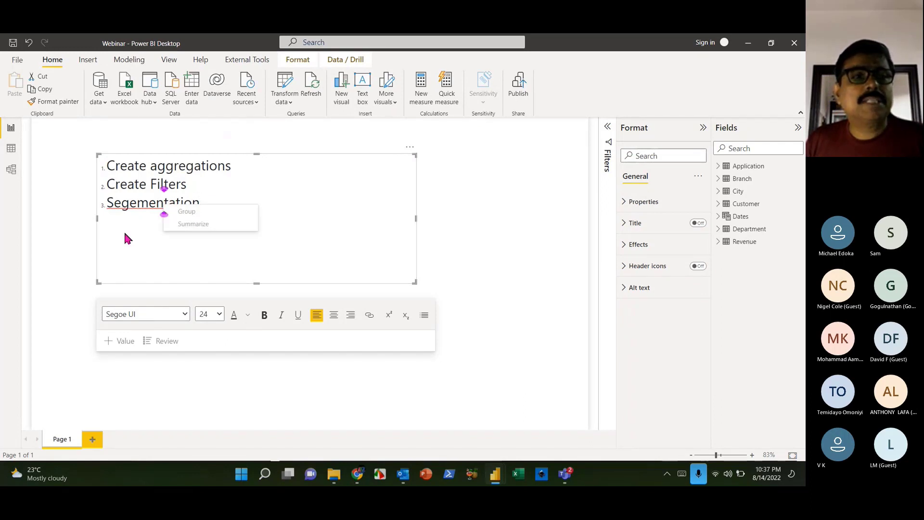
pyautogui.click(133, 211)
pyautogui.press('BackSpace')
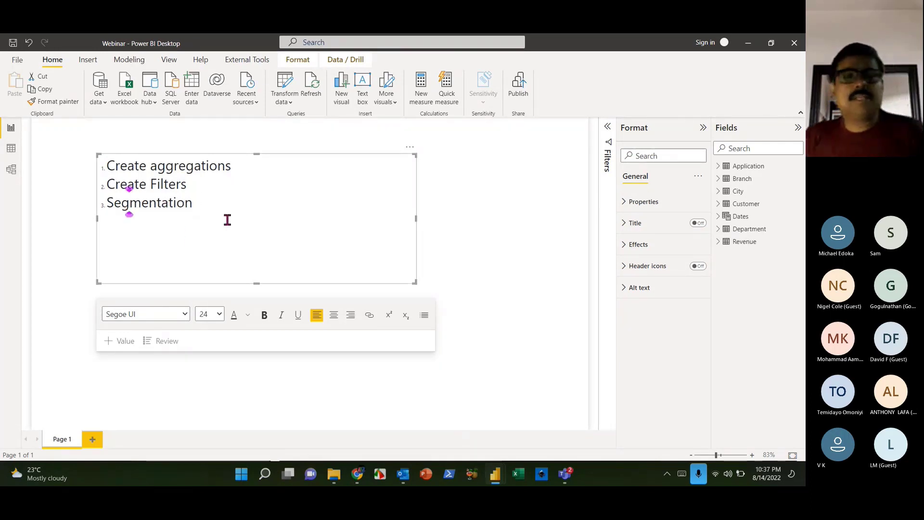
pyautogui.click(289, 241)
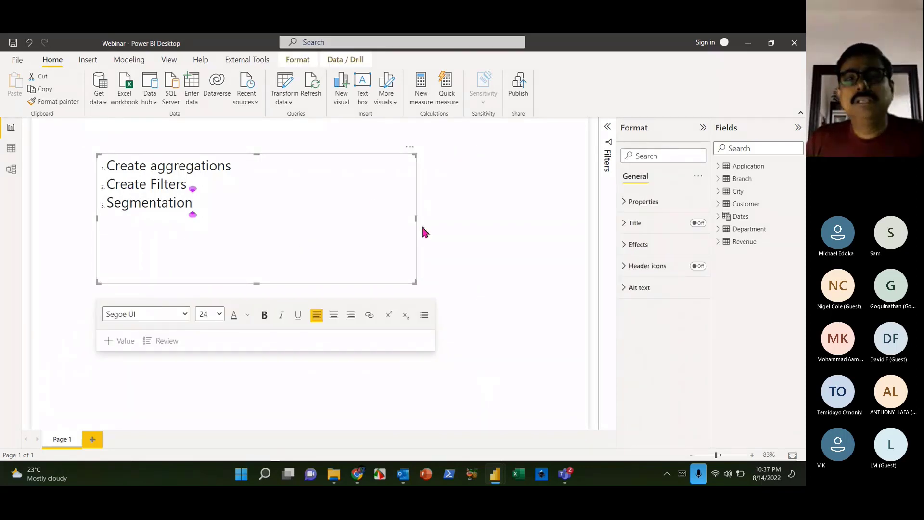
# - Shrink the text box to fit the agenda, then switch to Data view
pyautogui.moveTo(416, 281); pyautogui.dragTo(283, 212)
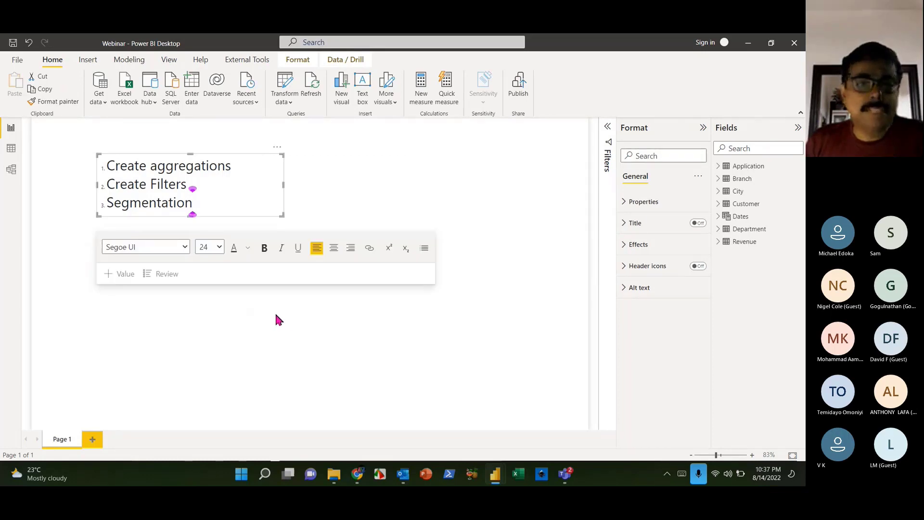
pyautogui.click(296, 333)
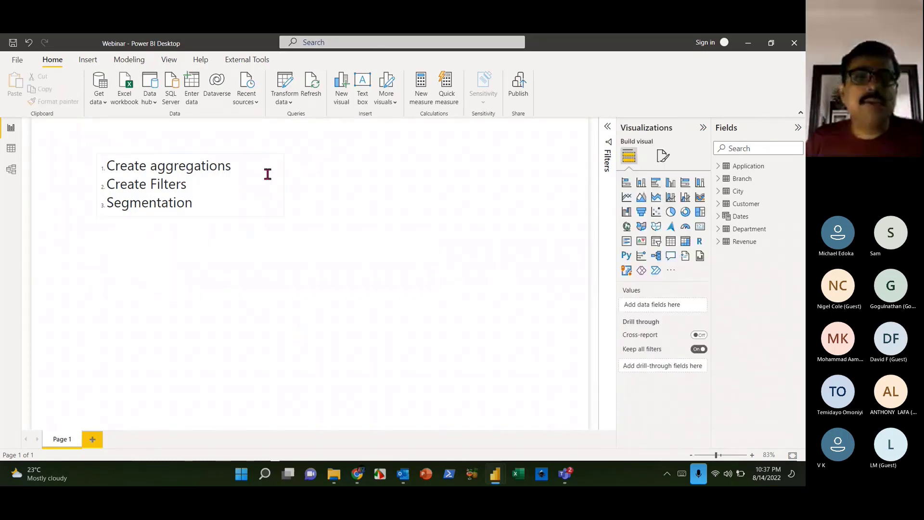
pyautogui.click(277, 149)
pyautogui.click(277, 148)
pyautogui.click(11, 147)
# - Inspect the Revenue table's columns, from DOJ and Student Name through Application ID
pyautogui.click(744, 243)
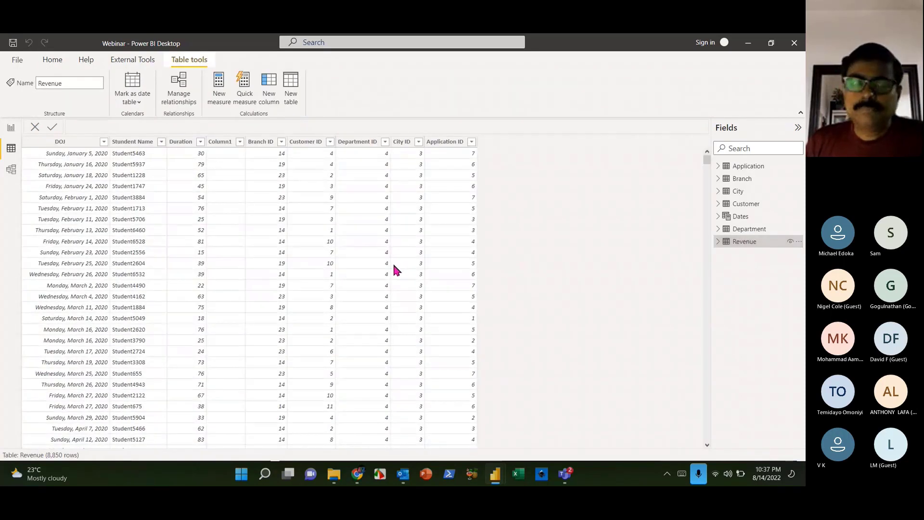
pyautogui.click(61, 142)
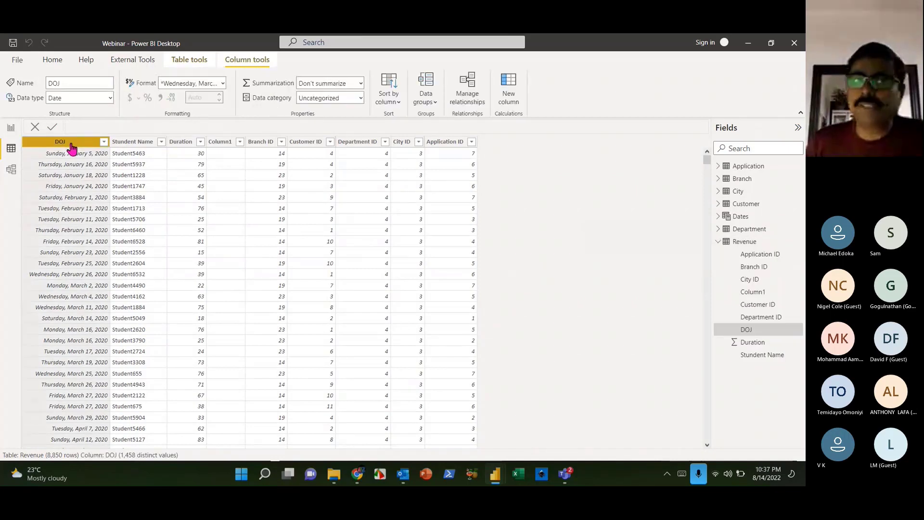
pyautogui.click(127, 142)
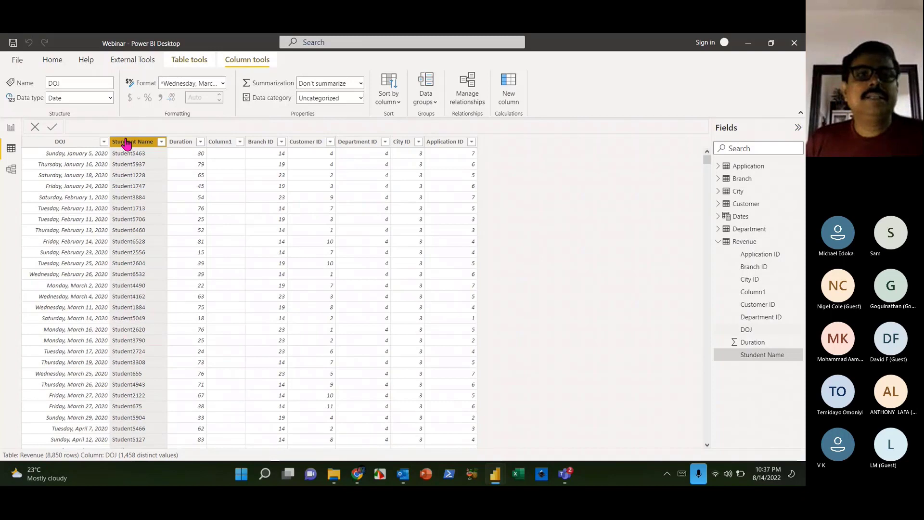
pyautogui.click(191, 154)
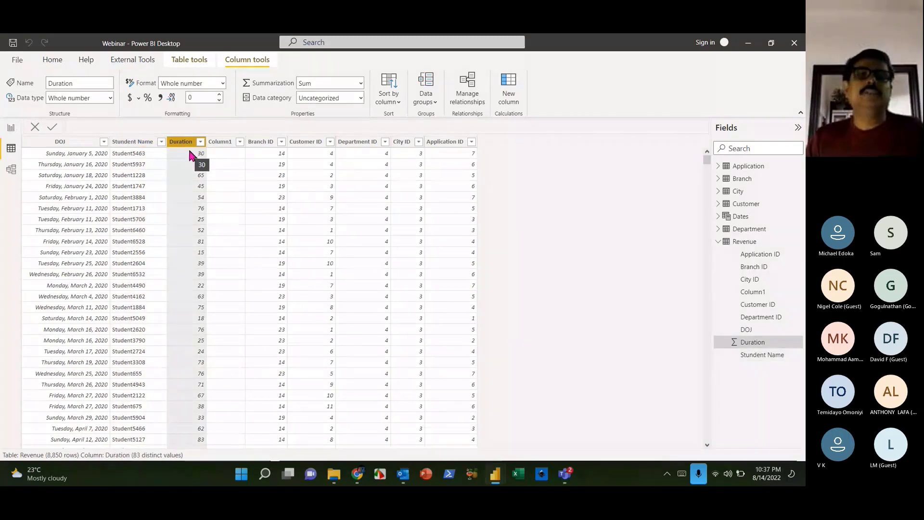
pyautogui.click(230, 141)
pyautogui.click(266, 142)
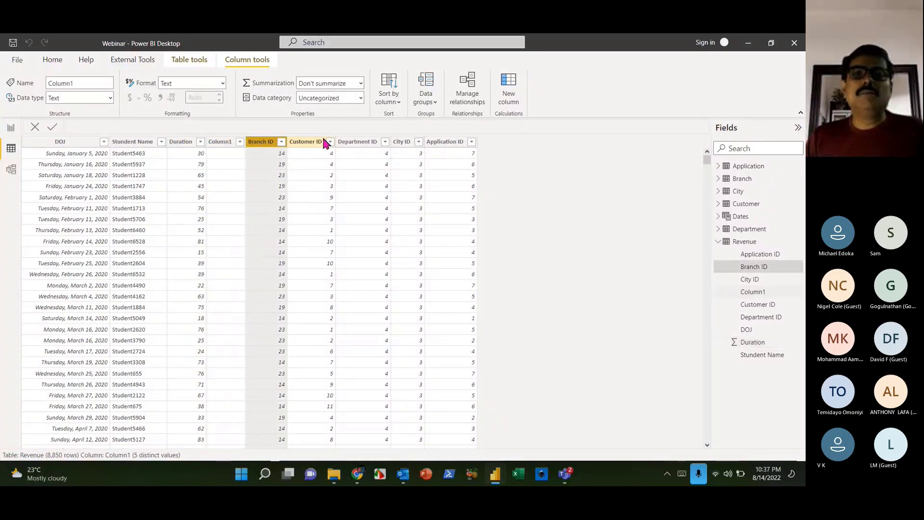
pyautogui.click(324, 142)
pyautogui.click(404, 141)
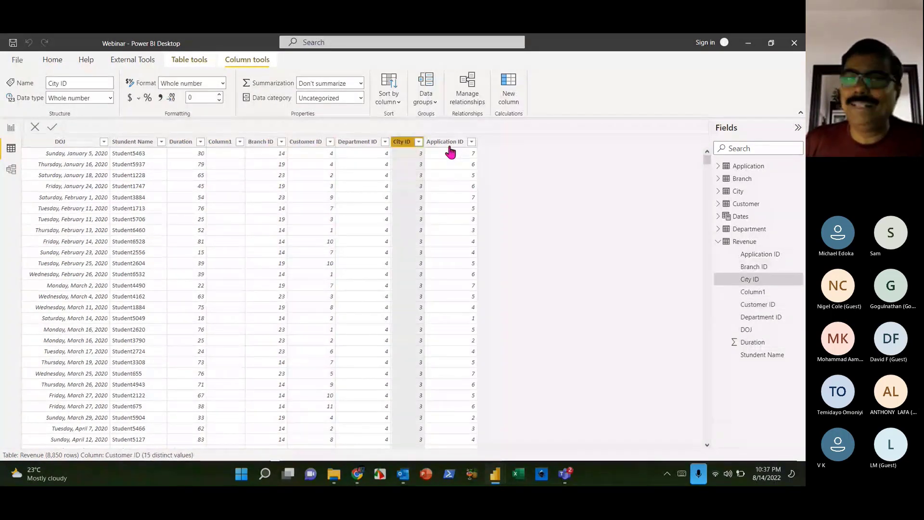
pyautogui.click(447, 142)
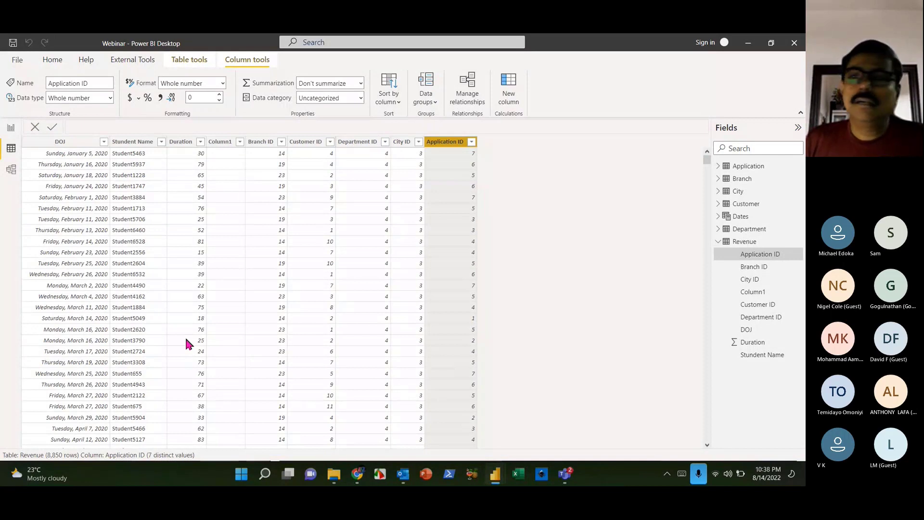
pyautogui.click(718, 242)
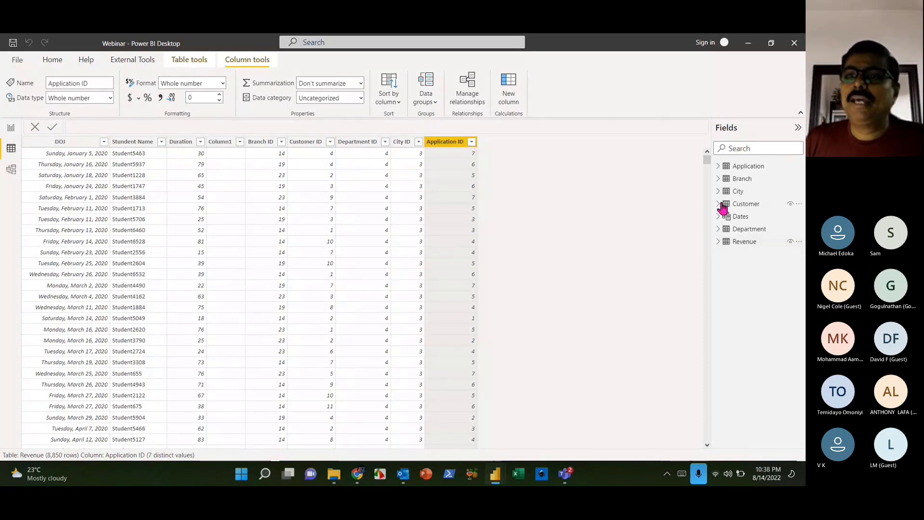
# - Inspect the Branch table's Branch and Hourly Cost columns, view Application, then return to Report view
pyautogui.click(739, 178)
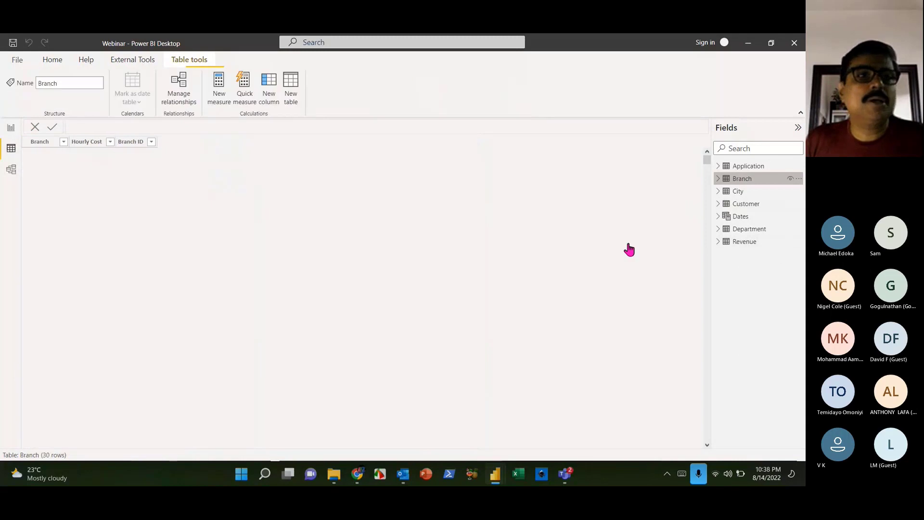
pyautogui.click(92, 141)
pyautogui.click(46, 143)
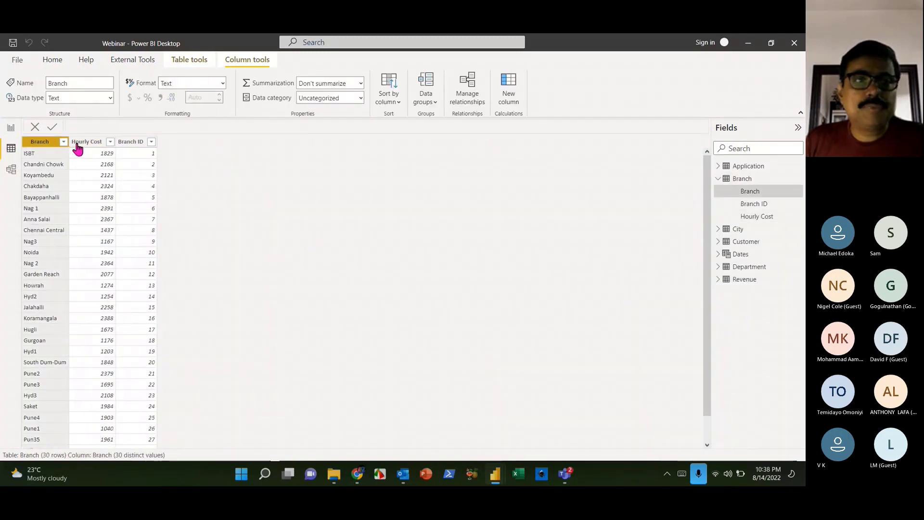
pyautogui.click(79, 142)
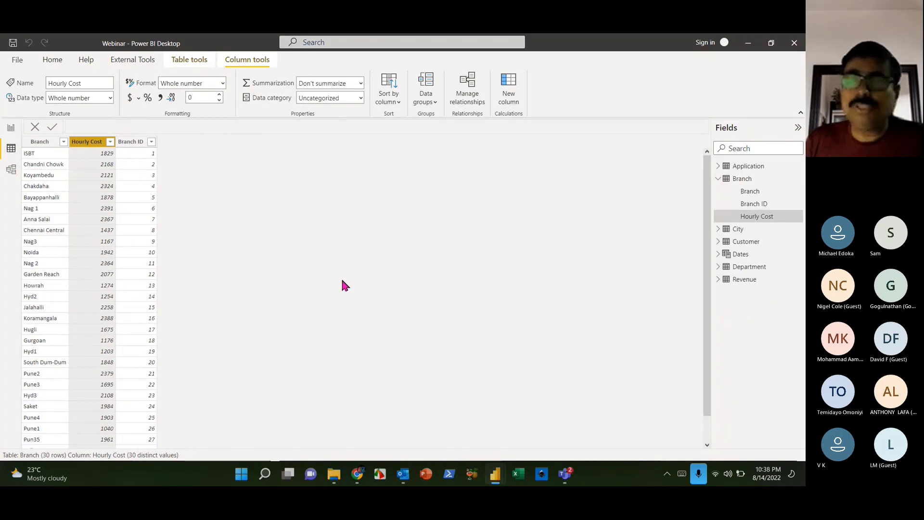
pyautogui.click(718, 166)
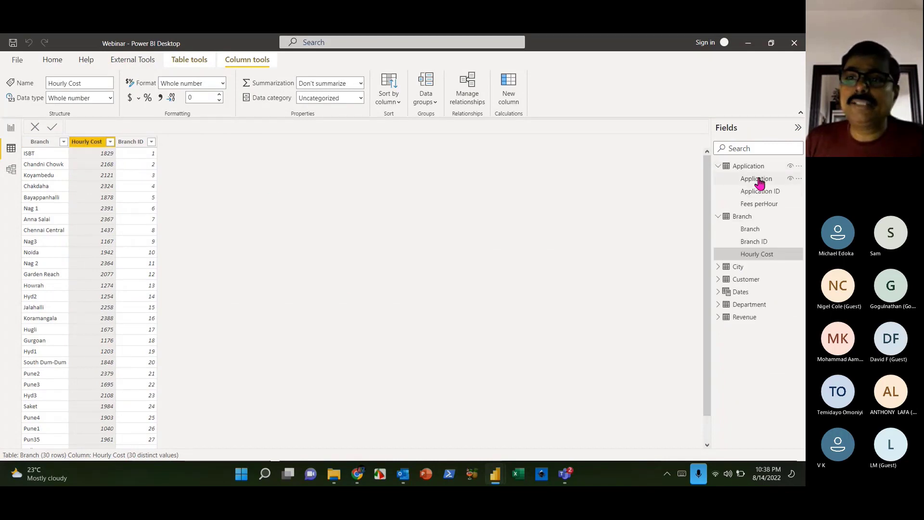
pyautogui.click(749, 166)
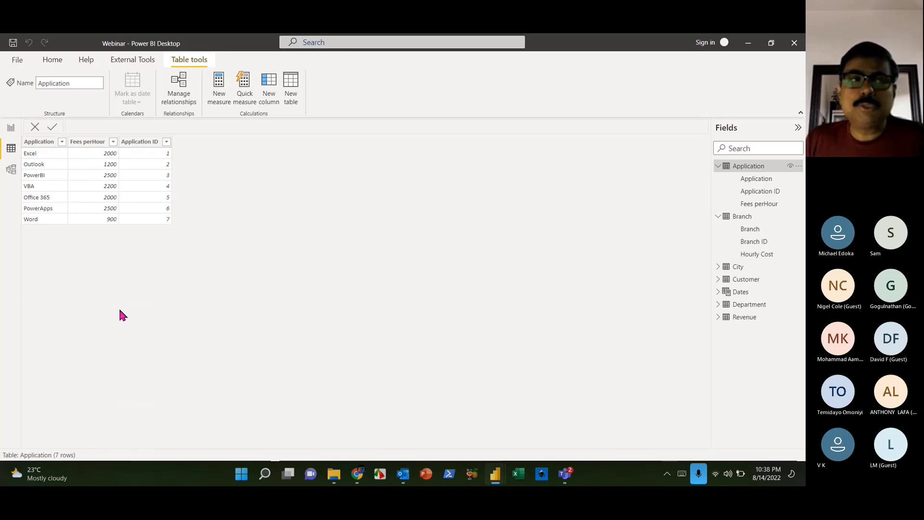
pyautogui.click(10, 127)
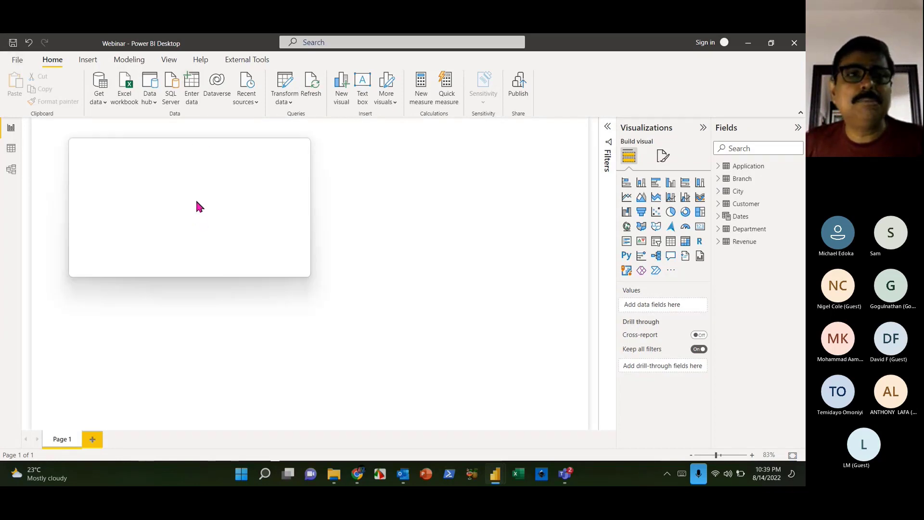
# - Magnify the screen over the empty report page
pyautogui.press('super+plus')
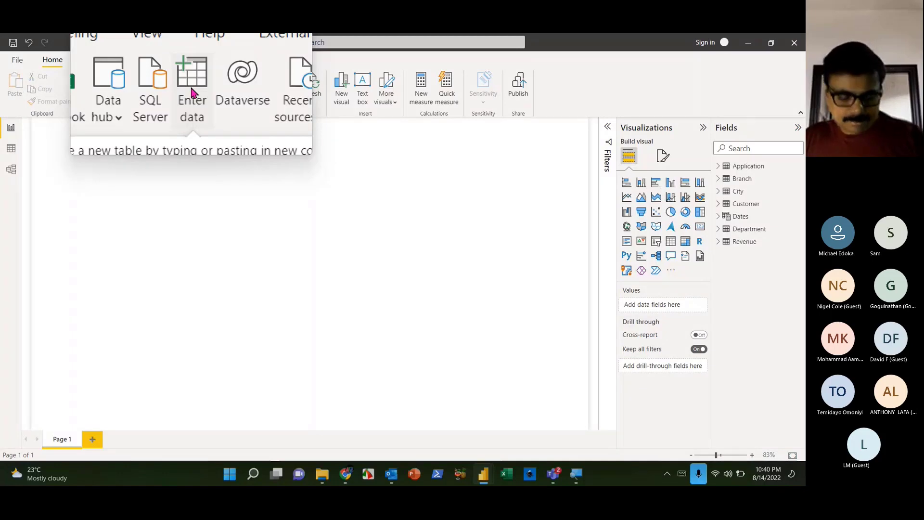
# - Use Enter data to create a table named 'Basic Measures' and load it
pyautogui.click(191, 89)
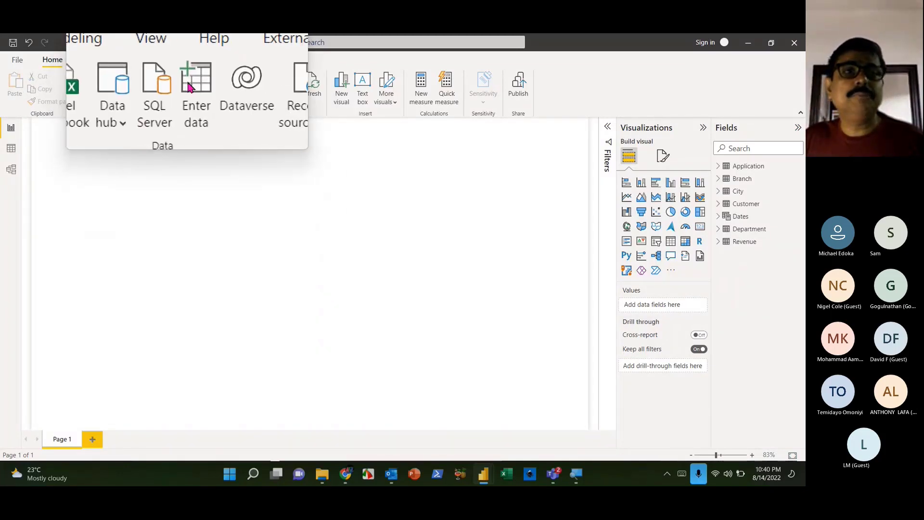
pyautogui.press('super+Escape')
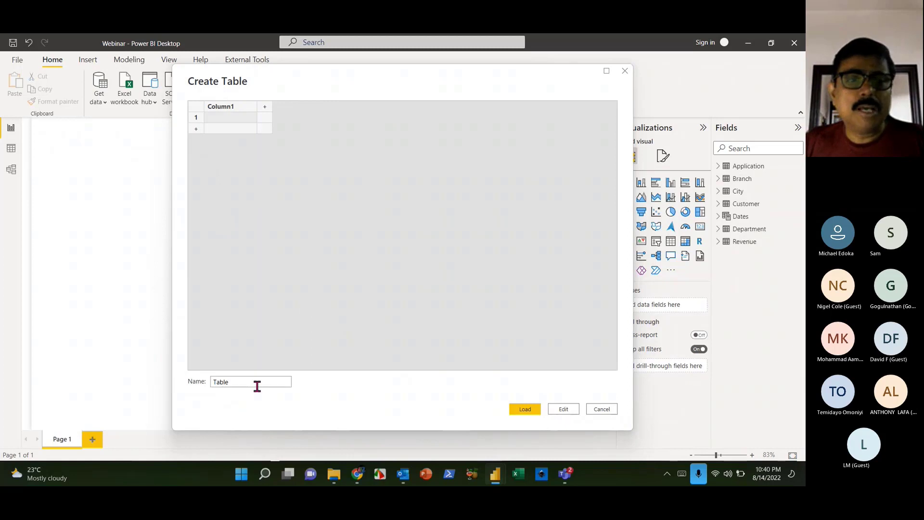
pyautogui.doubleClick(255, 383)
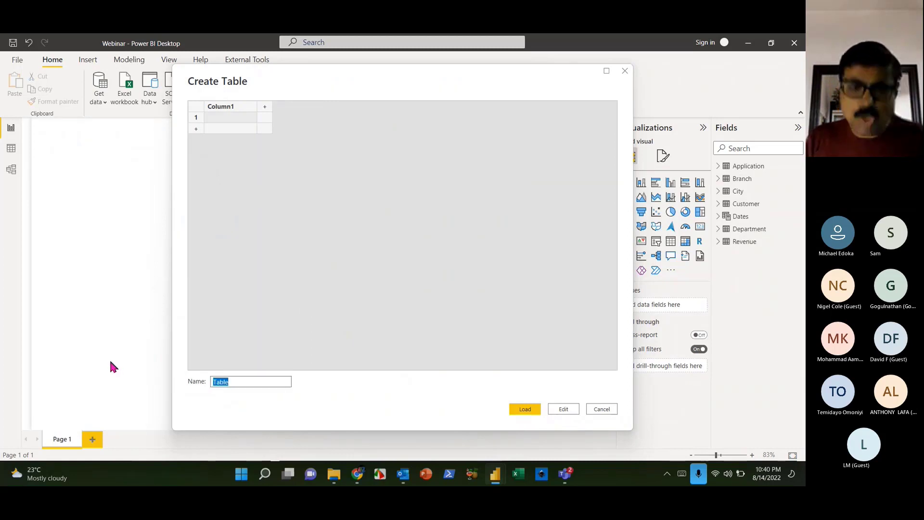
pyautogui.press('super+plus')
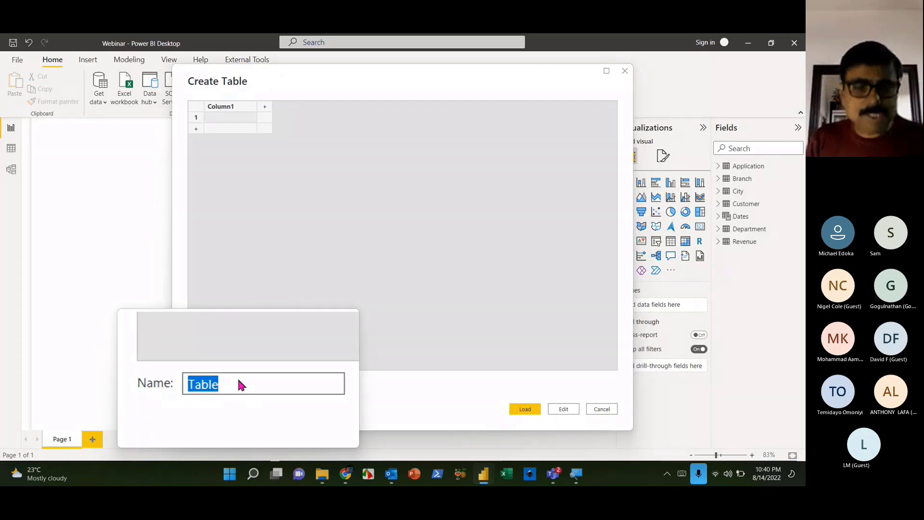
pyautogui.write('Basica')
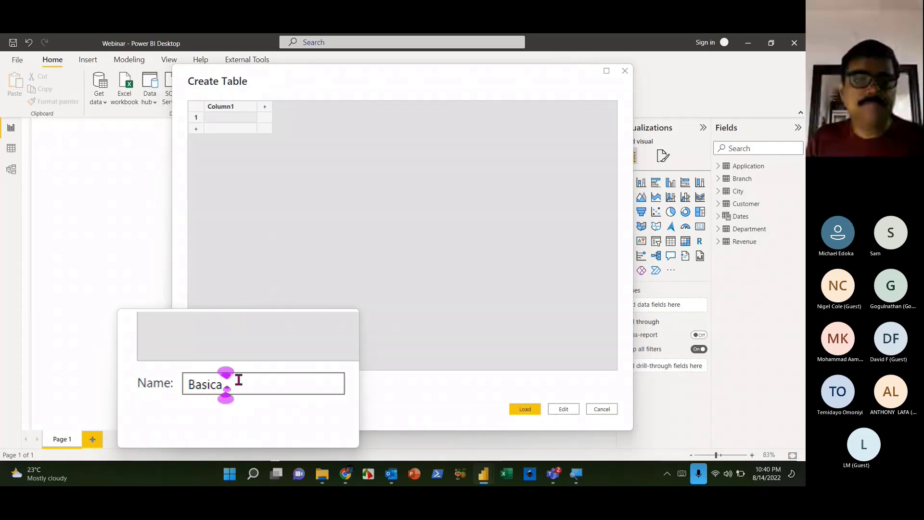
pyautogui.press('BackSpace')
pyautogui.write('Measures')
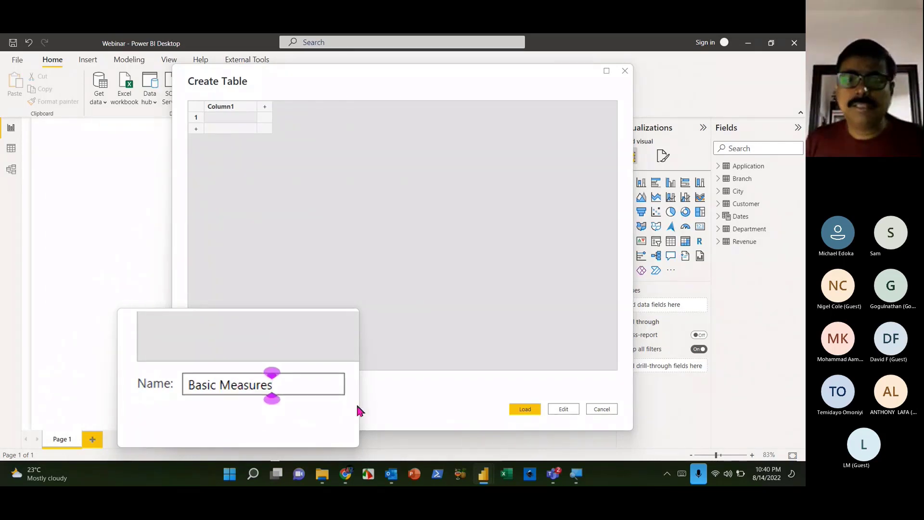
pyautogui.click(515, 412)
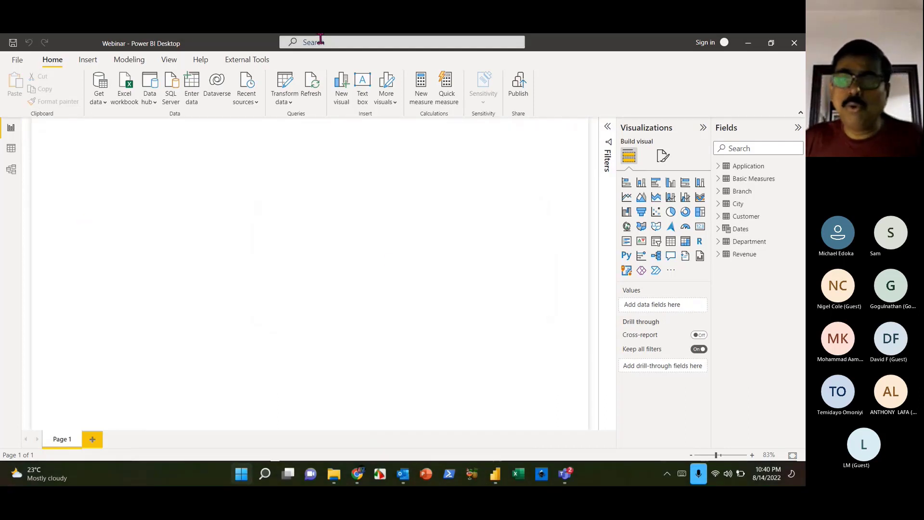
# - Launch Notepad from the Start search
pyautogui.press('super')
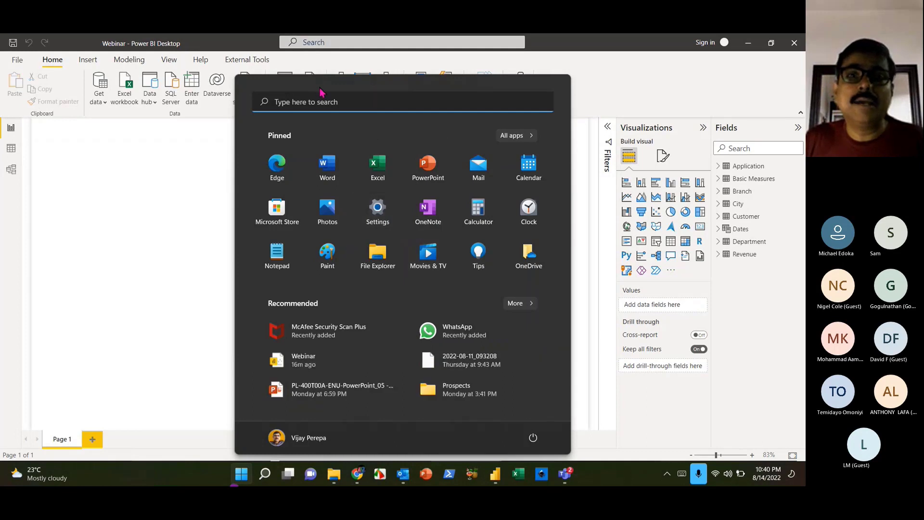
pyautogui.click(326, 102)
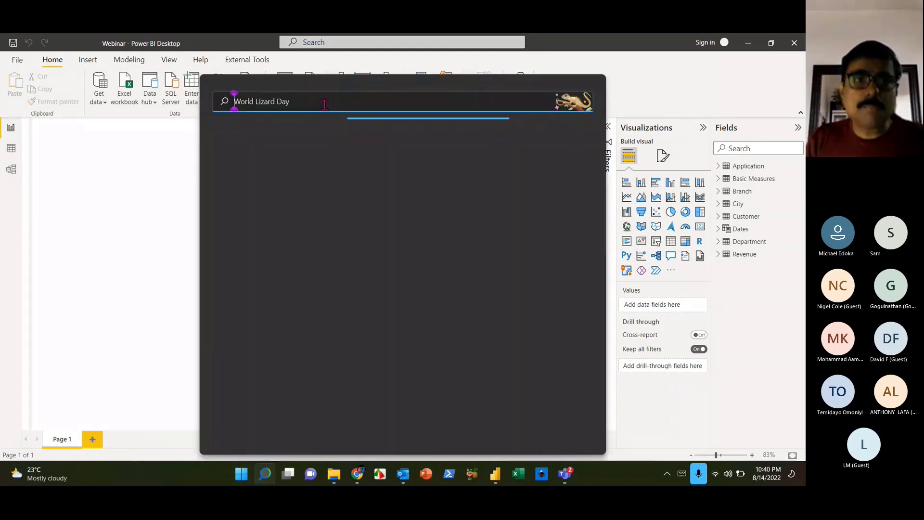
pyautogui.write('notepad')
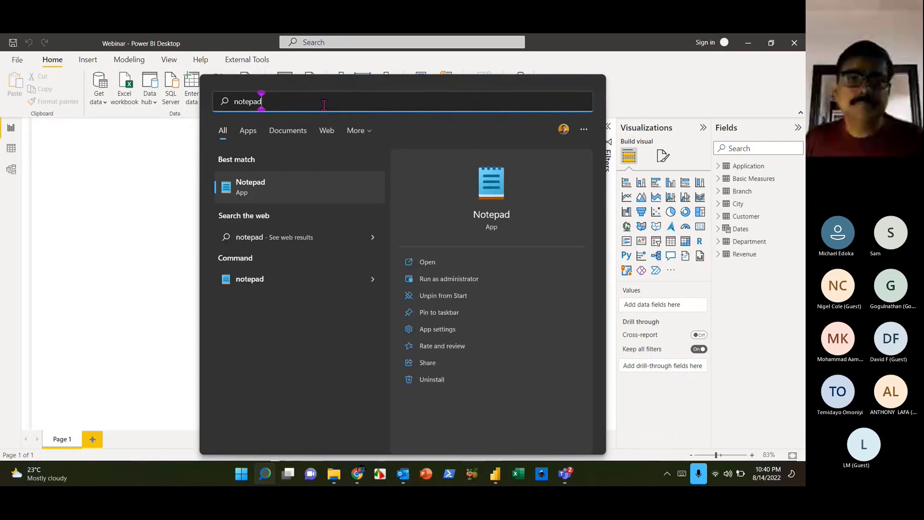
pyautogui.press('Return')
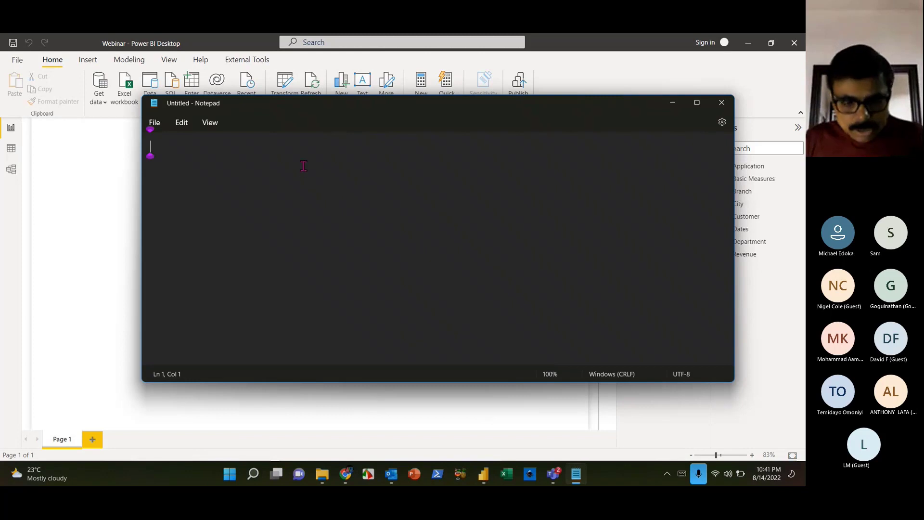
# - Type the heading '2 Pages Report' followed by 'First Page'
pyautogui.write('Pages')
pyautogui.press('BackSpace')
pyautogui.press('BackSpace')
pyautogui.press('BackSpace')
pyautogui.press('BackSpace')
pyautogui.press('BackSpace')
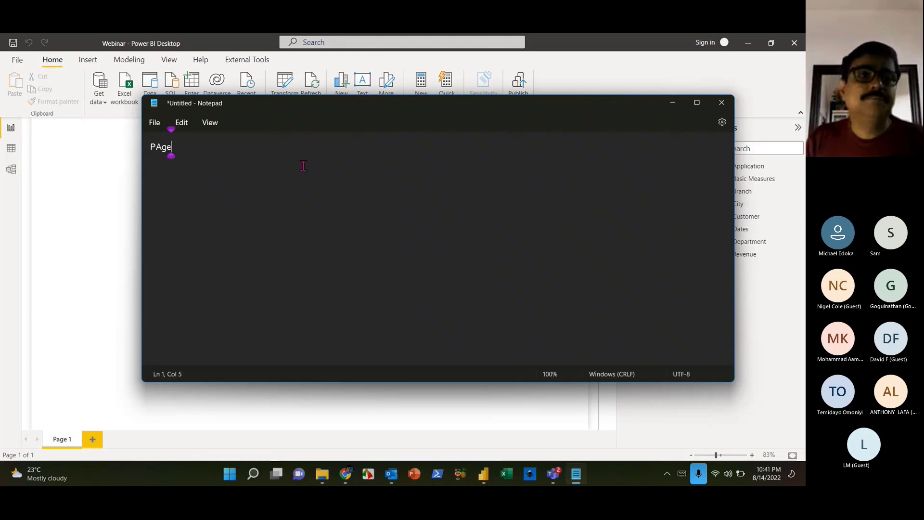
pyautogui.write('2 Pages')
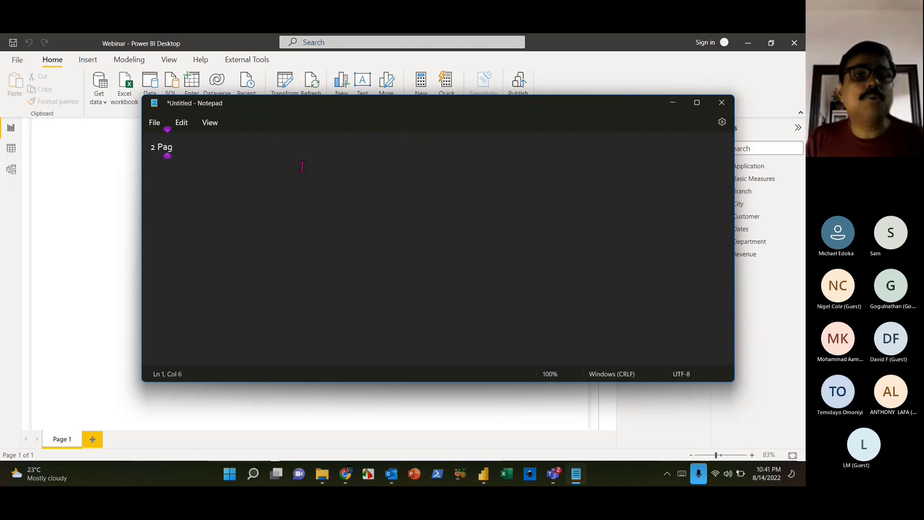
pyautogui.press('Return')
pyautogui.press('Return')
pyautogui.press('BackSpace')
pyautogui.press('BackSpace')
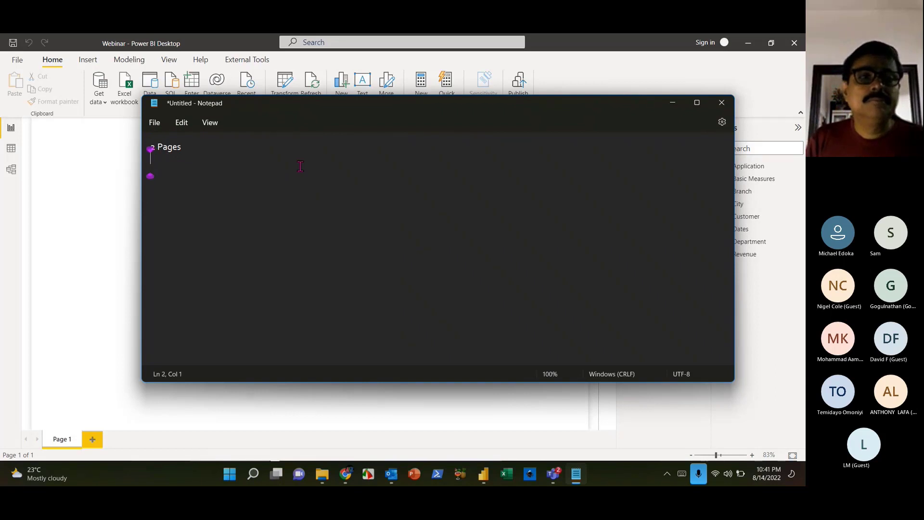
pyautogui.write('Report')
pyautogui.press('Return')
pyautogui.press('Return')
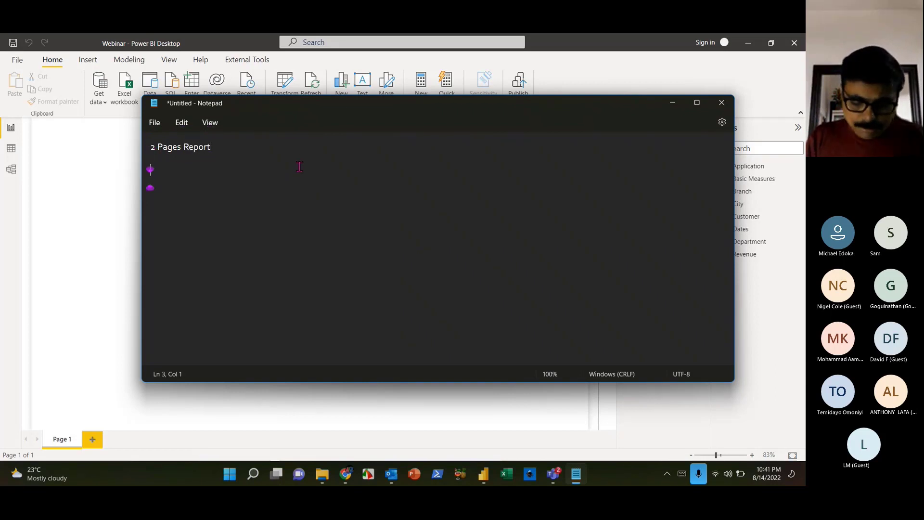
pyautogui.write('First Page')
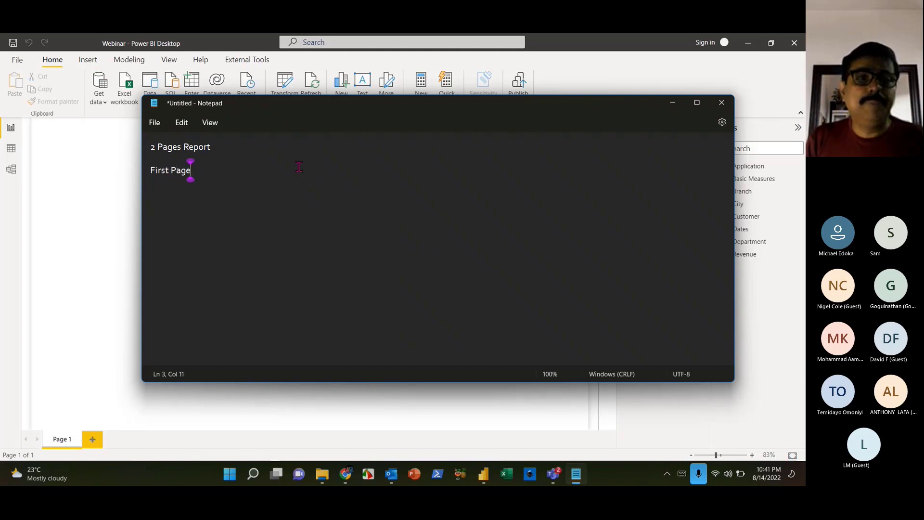
pyautogui.press('Return')
pyautogui.press('Return')
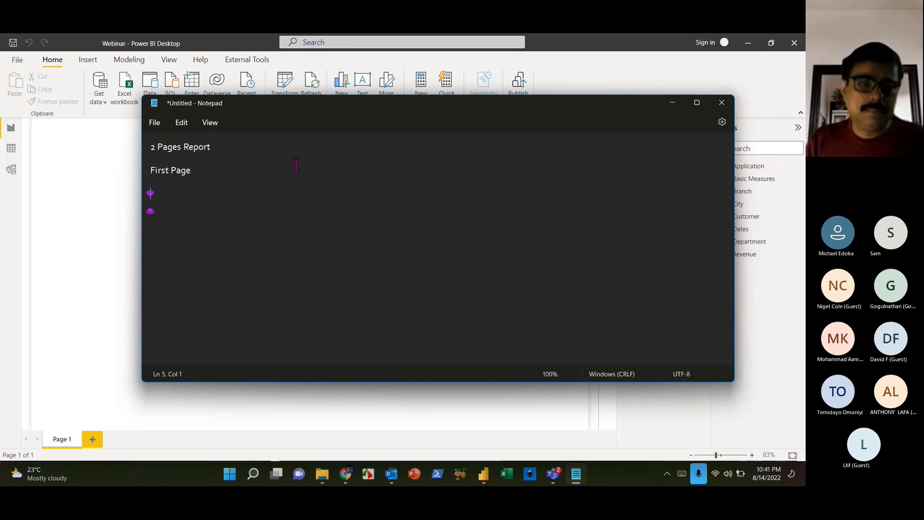
# - Add the line 'A Chart by City / By customer - Revenue, Cost and Profit'
pyautogui.write('A C')
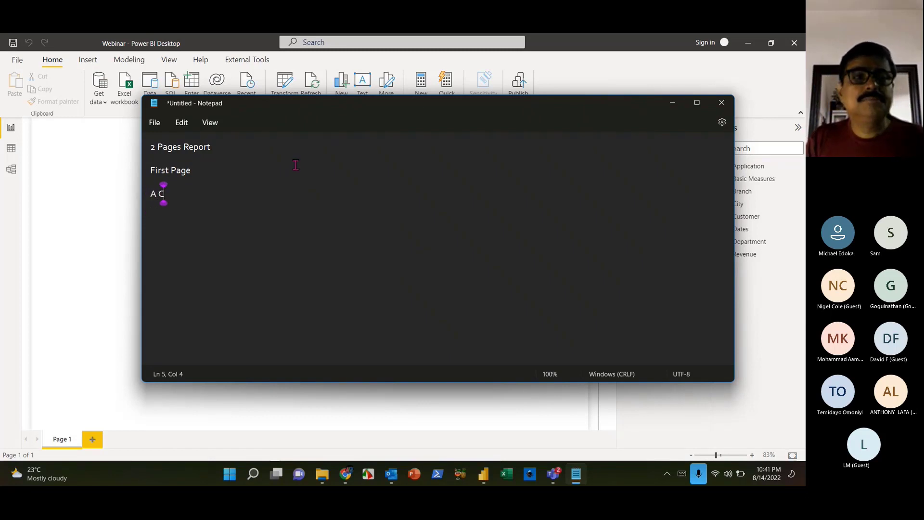
pyautogui.write('hart by City')
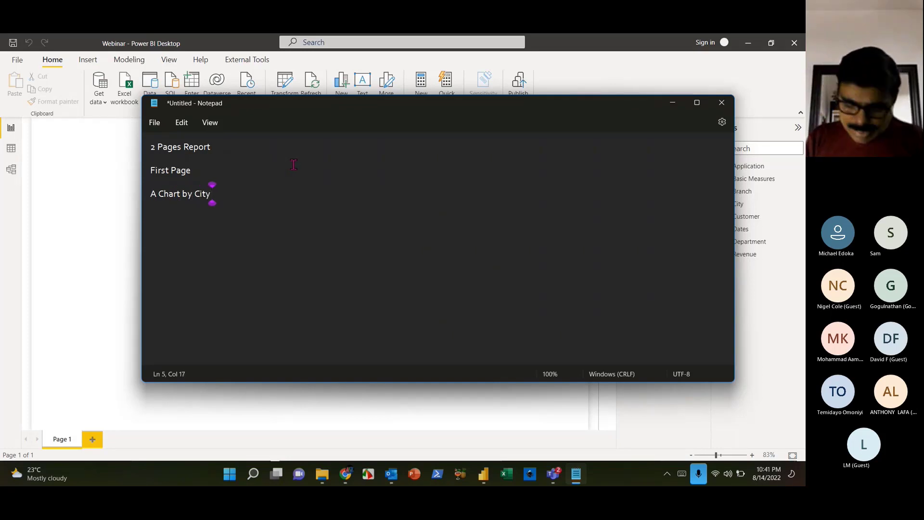
pyautogui.write('/ By ')
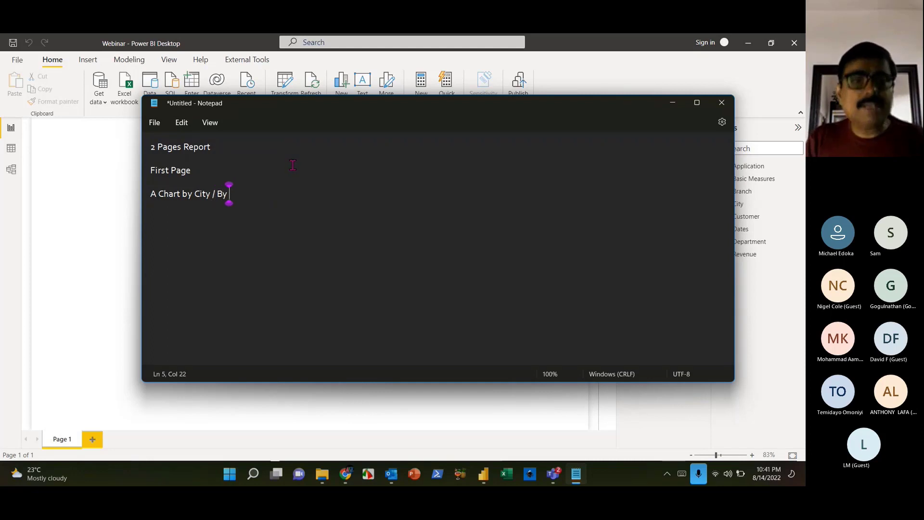
pyautogui.write('customer ')
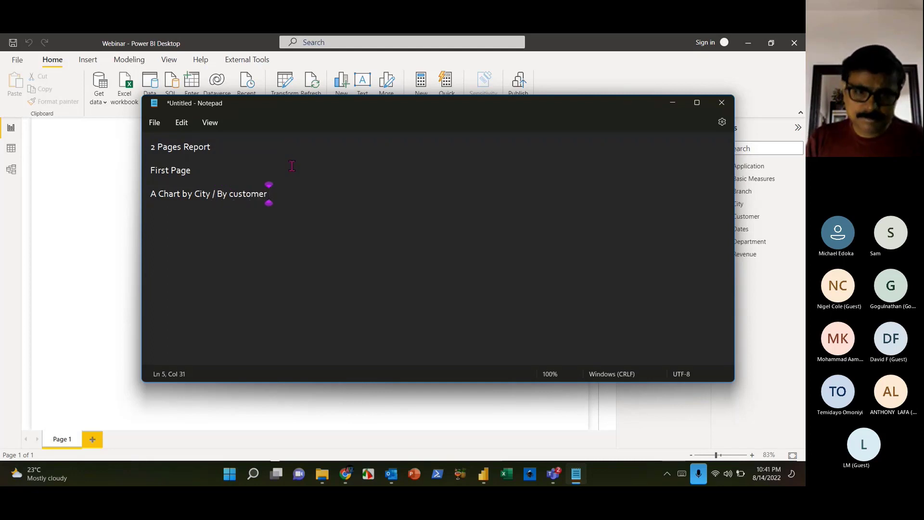
pyautogui.write('- Re')
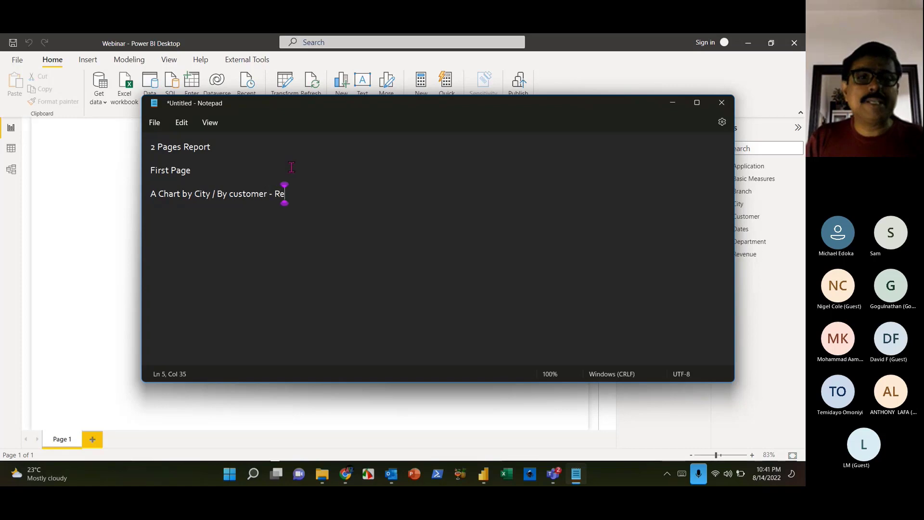
pyautogui.write('venue')
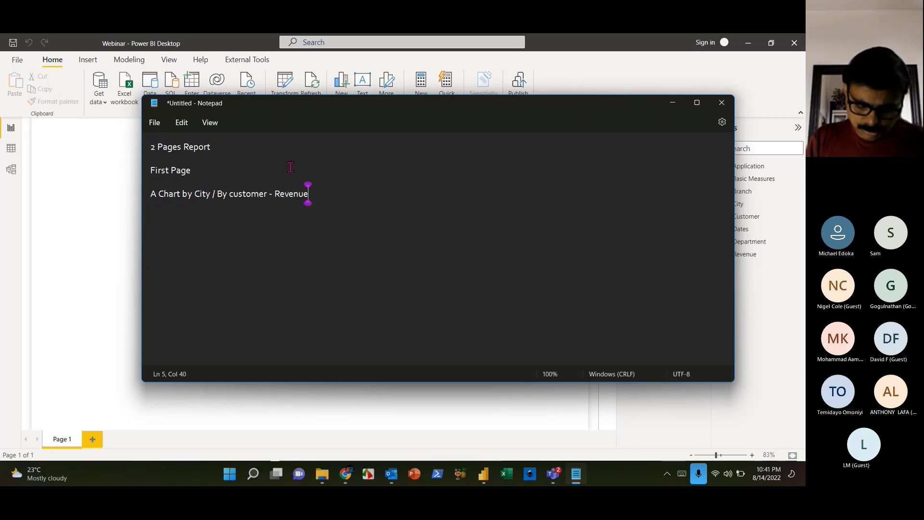
pyautogui.write(', Cost and ')
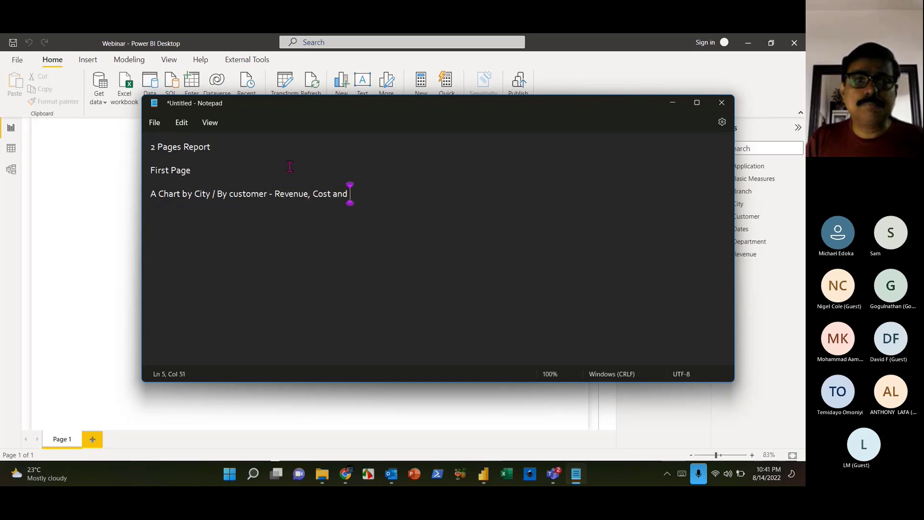
pyautogui.write('Profit')
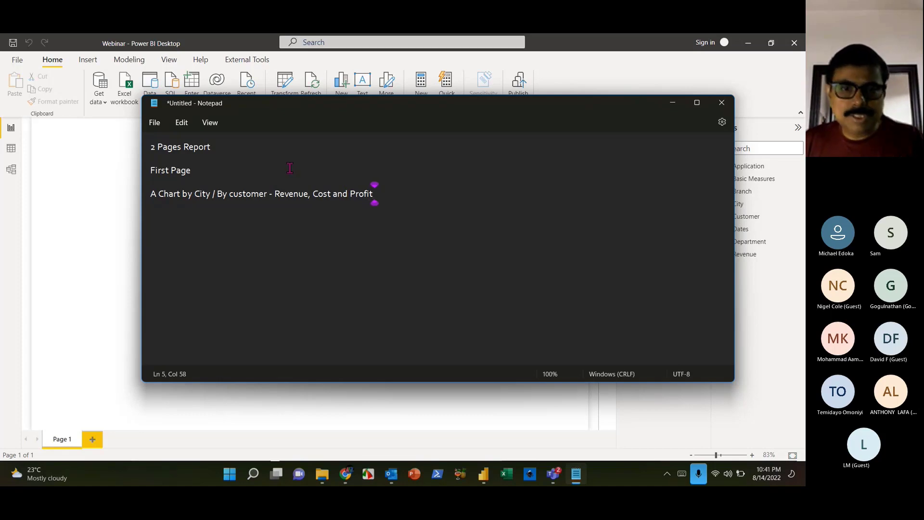
pyautogui.moveTo(275, 194); pyautogui.dragTo(359, 195)
pyautogui.click(359, 195)
pyautogui.moveTo(210, 198); pyautogui.dragTo(260, 202)
pyautogui.click(298, 195)
pyautogui.click(435, 199)
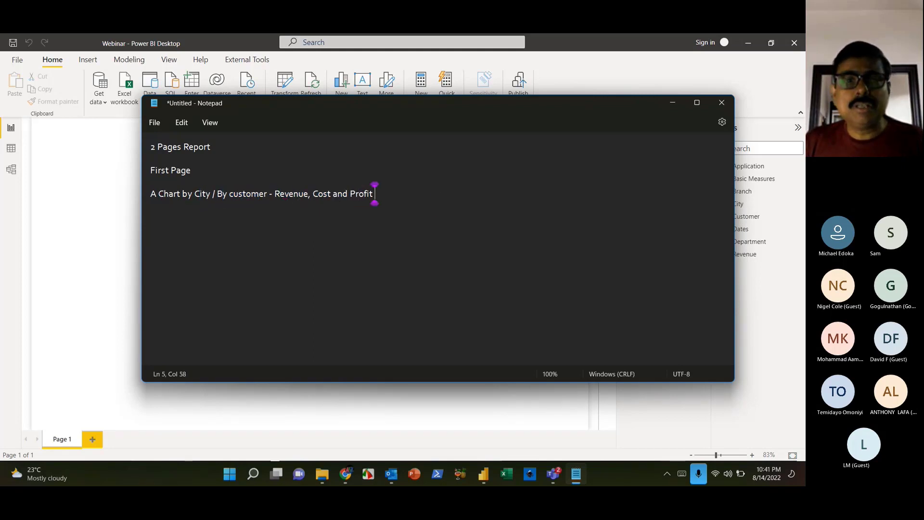
# - Append '(Field Parameters and BookMarks)' and begin a new 'A Chart' line
pyautogui.write('(')
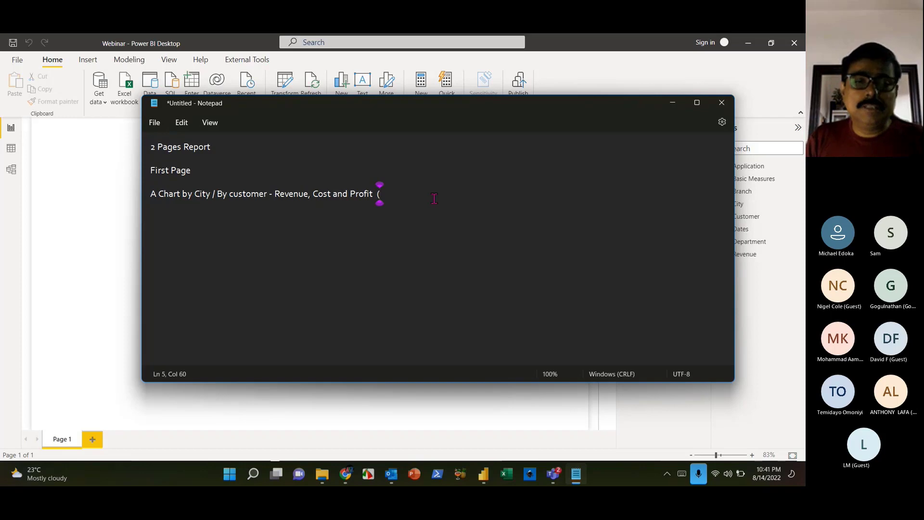
pyautogui.write('Field Para')
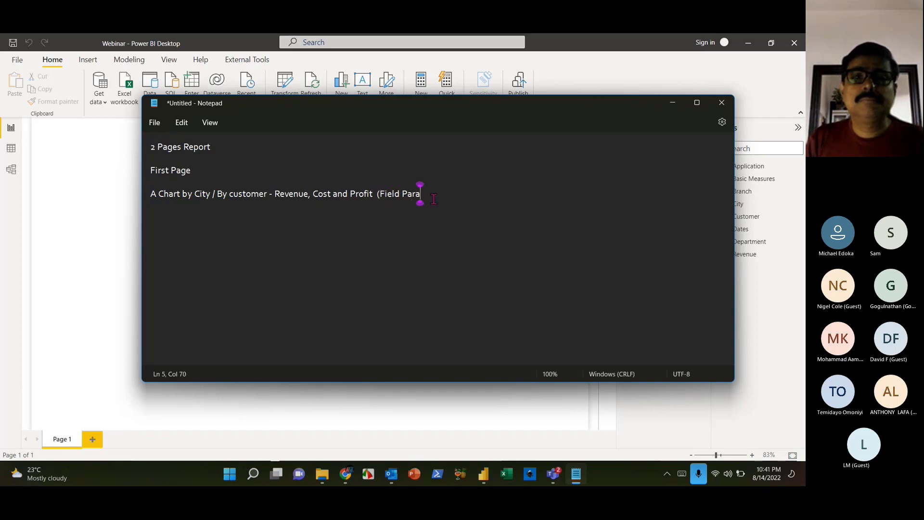
pyautogui.write('meters and')
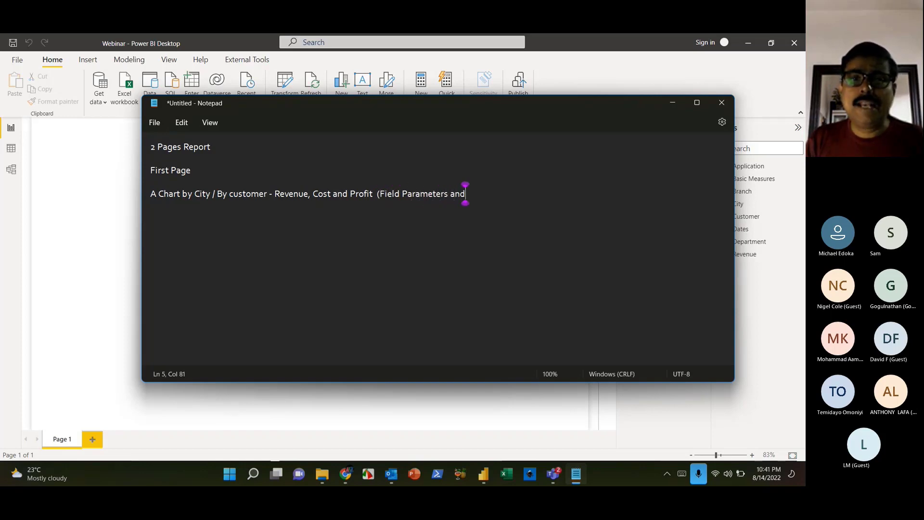
pyautogui.write(' BookMArks')
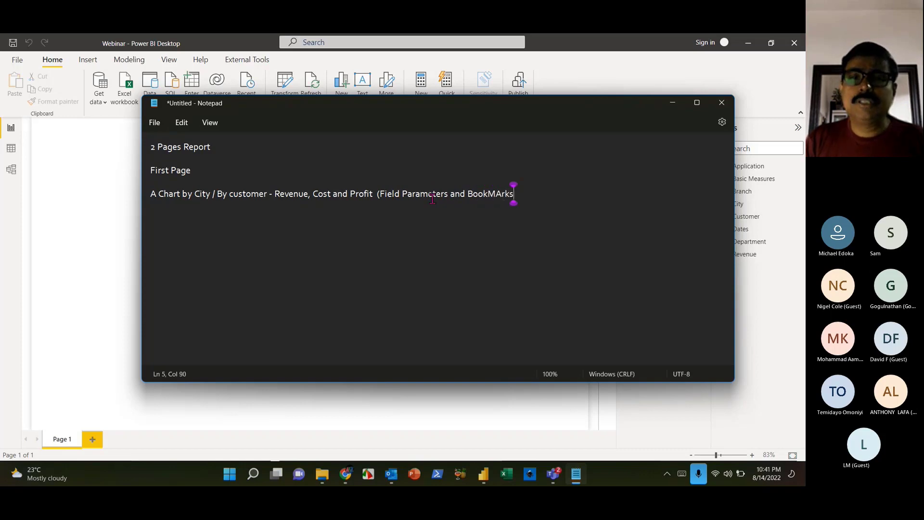
pyautogui.press('BackSpace')
pyautogui.press('BackSpace')
pyautogui.press('BackSpace')
pyautogui.press('BackSpace')
pyautogui.write('akrs')
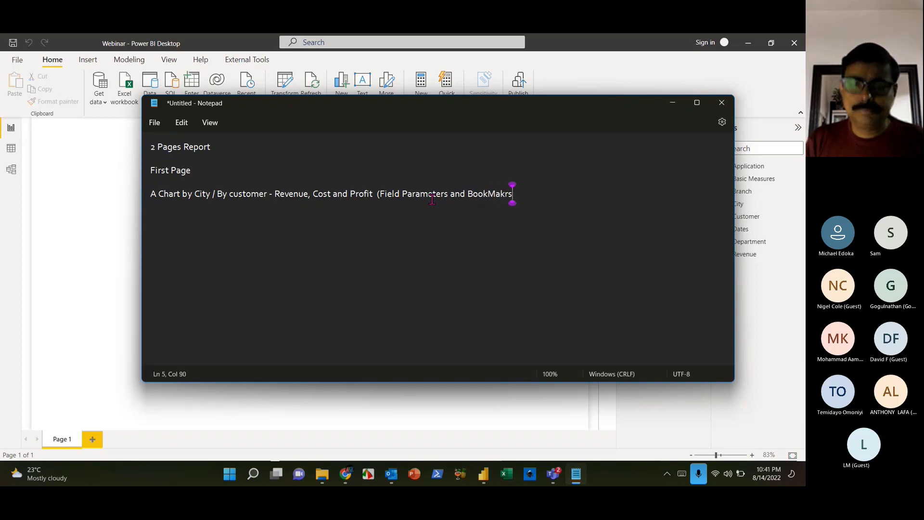
pyautogui.press('BackSpace')
pyautogui.press('BackSpace')
pyautogui.press('BackSpace')
pyautogui.write('rks')
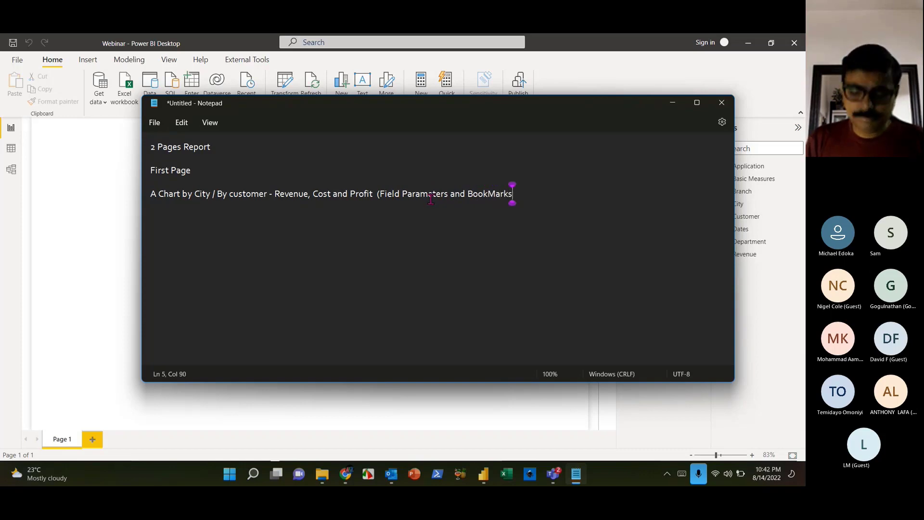
pyautogui.write(')')
pyautogui.press('Return')
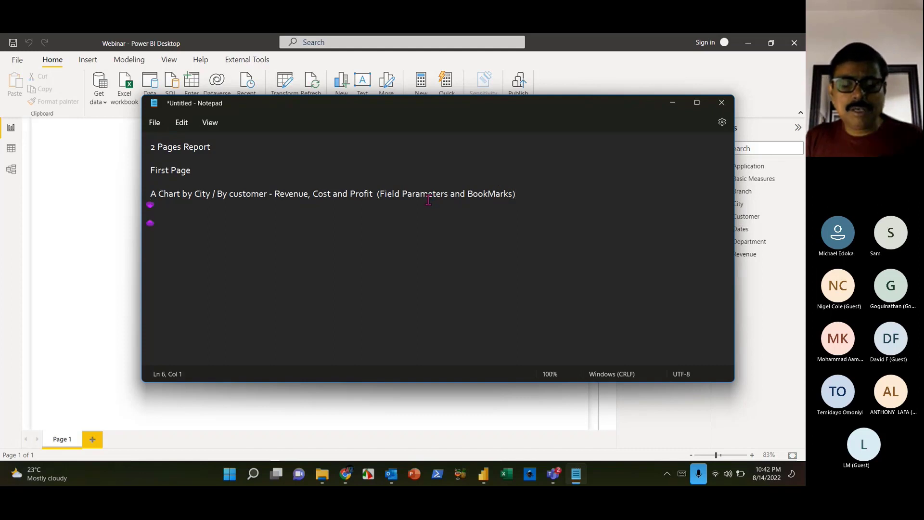
pyautogui.write('A Chart')
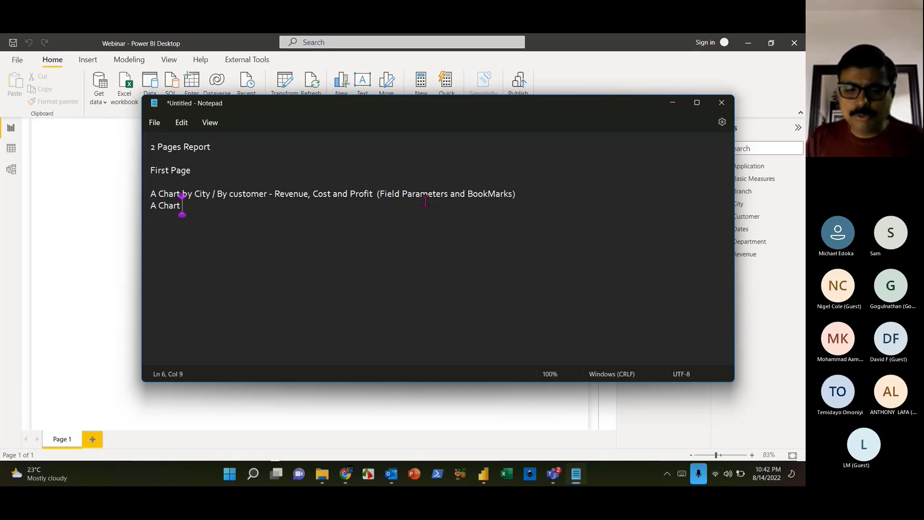
# - Complete the line with 'Revenue / Cost /Profit by City' and a drill thru page for detailed information
pyautogui.write('Revenue b')
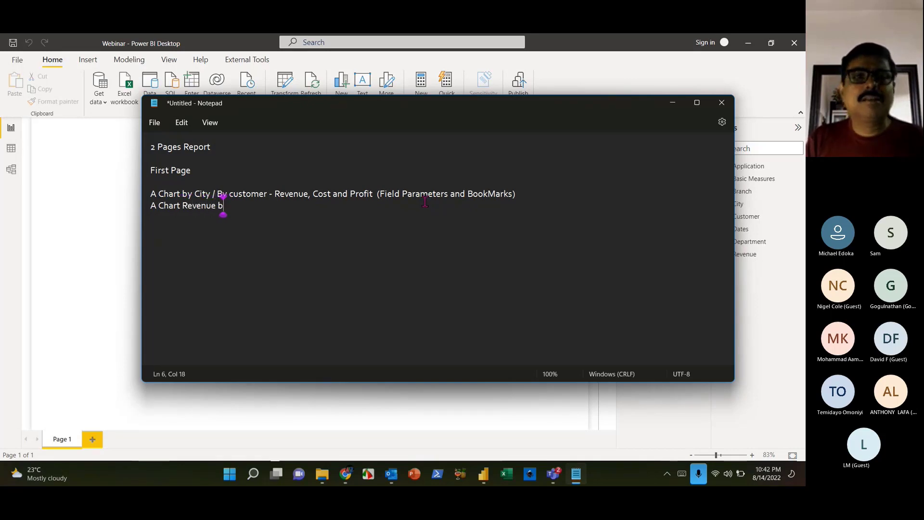
pyautogui.press('BackSpace')
pyautogui.write('/ Cos')
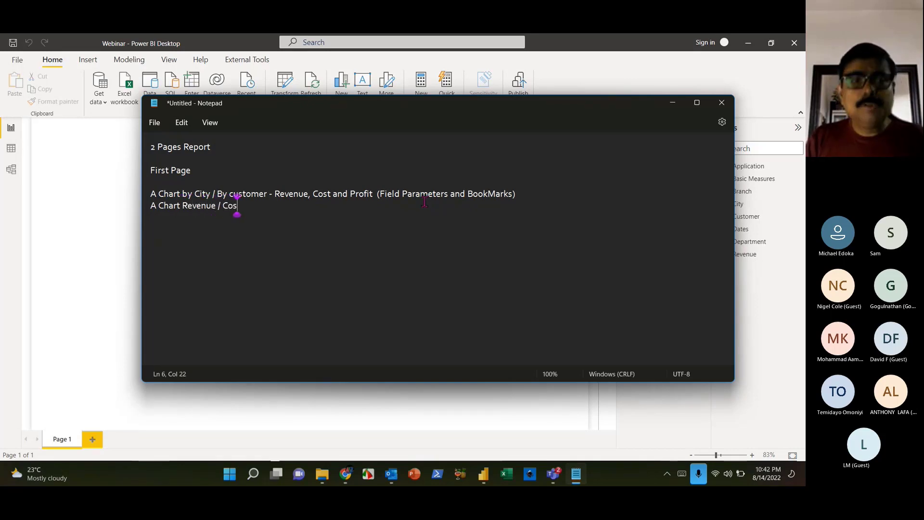
pyautogui.write('t /Pf')
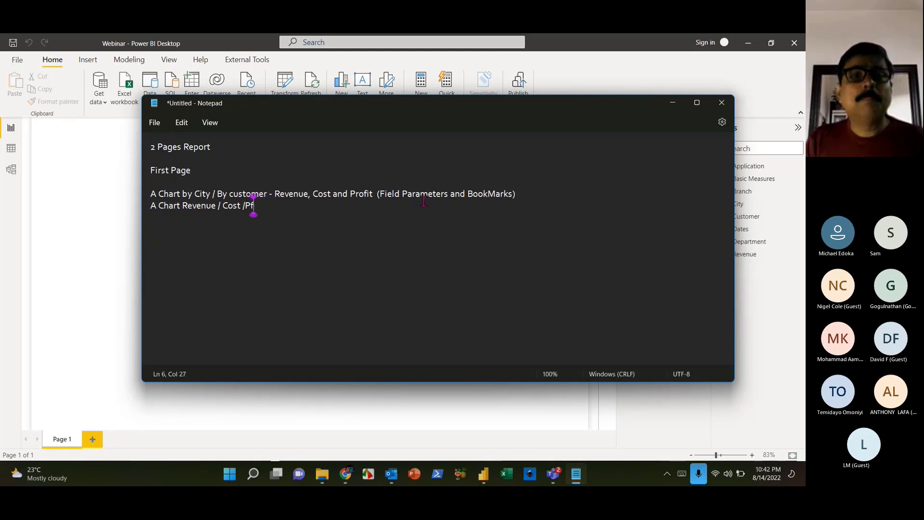
pyautogui.press('BackSpace')
pyautogui.write('rofit by ')
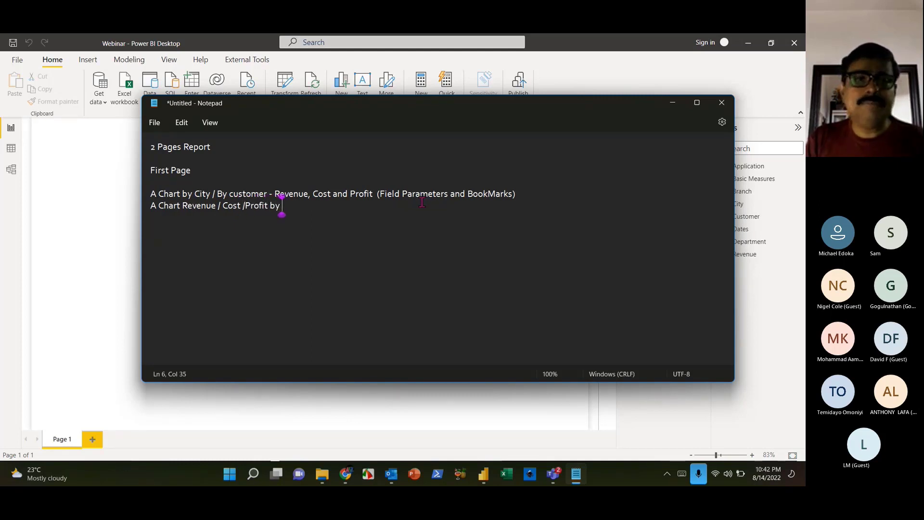
pyautogui.write('City - ')
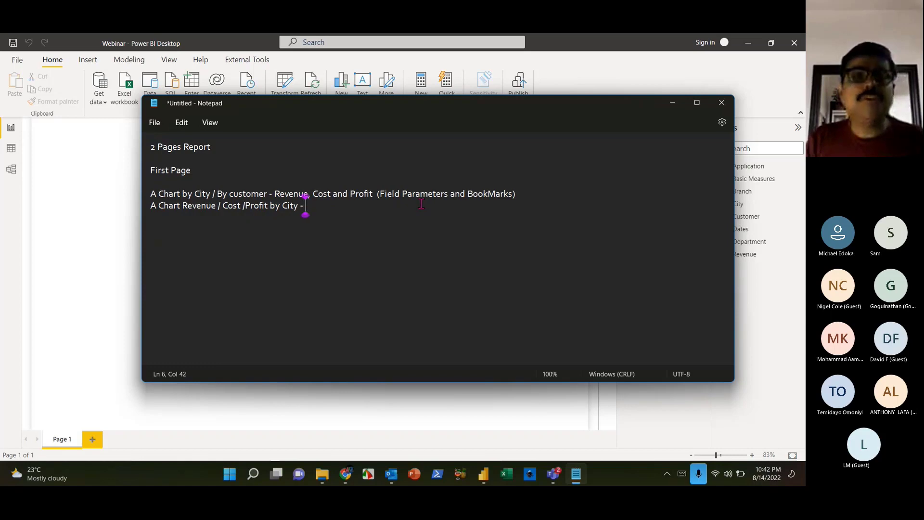
pyautogui.write('which ')
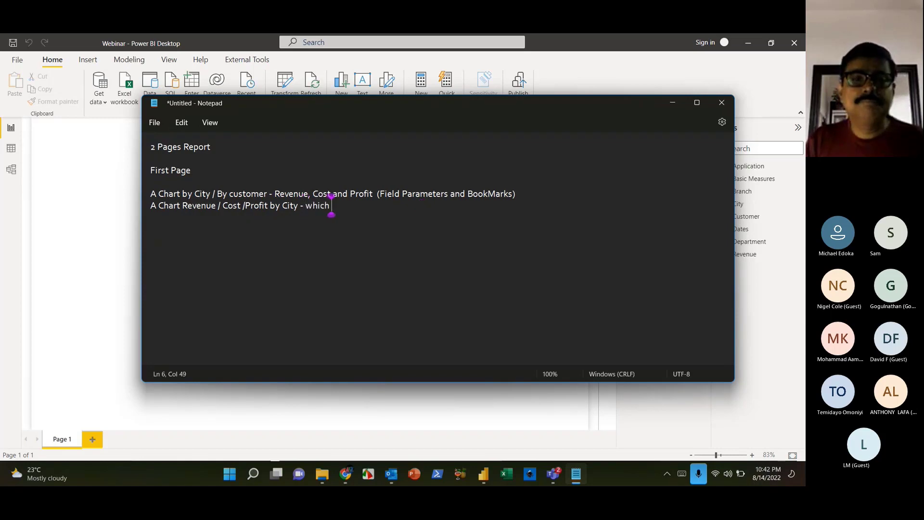
pyautogui.write('will have a drioo')
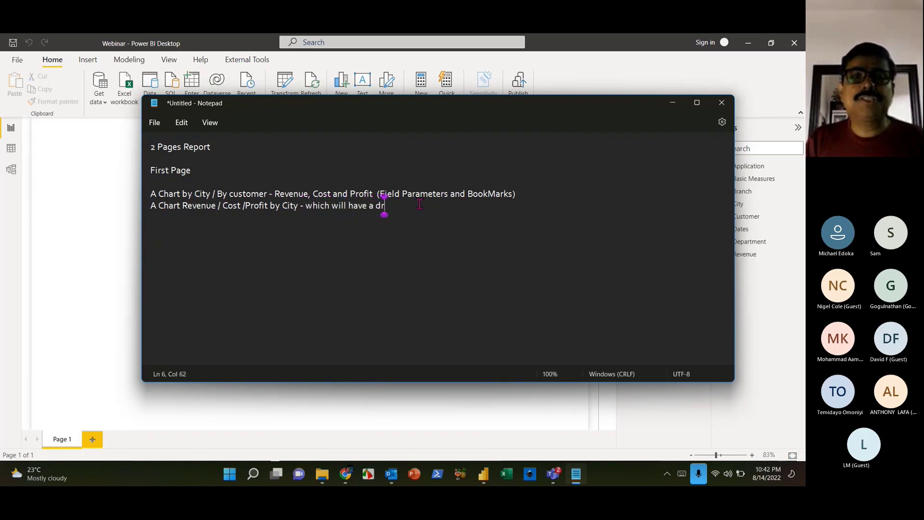
pyautogui.press('BackSpace')
pyautogui.press('BackSpace')
pyautogui.write('l thru')
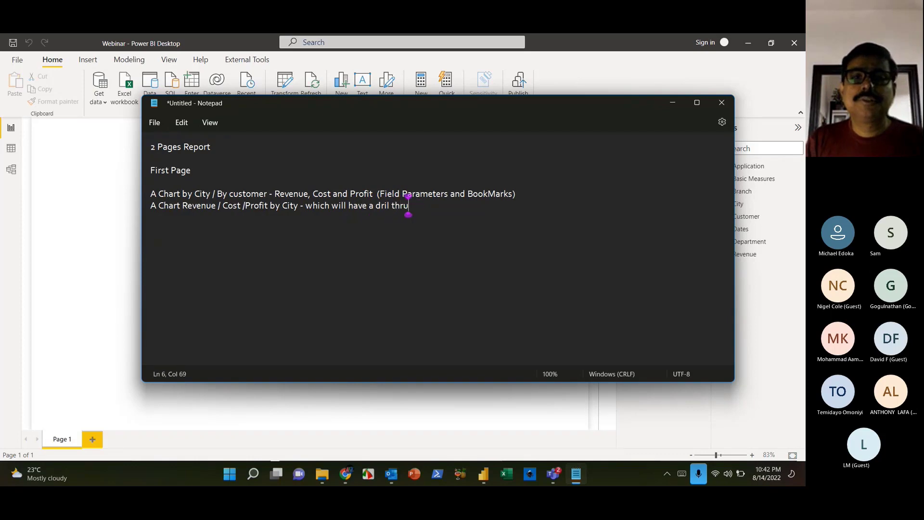
pyautogui.write(' page to have co')
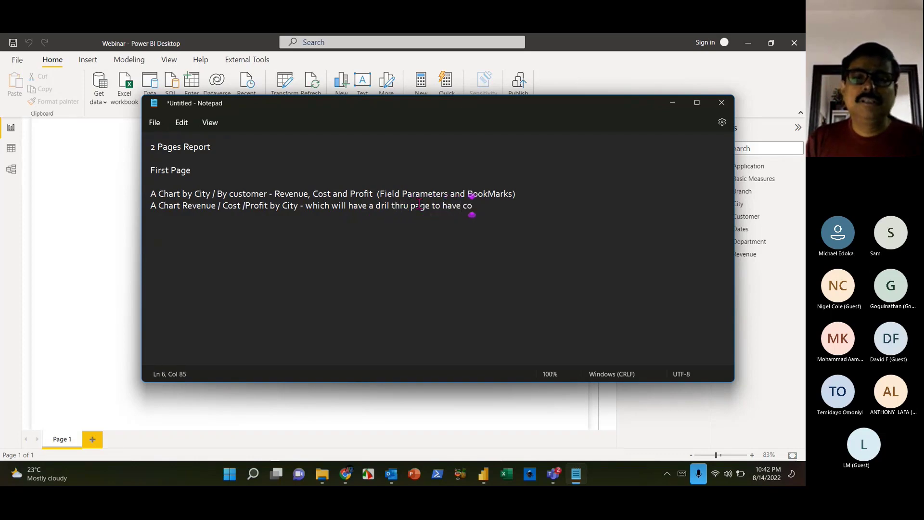
pyautogui.press('BackSpace')
pyautogui.press('BackSpace')
pyautogui.write('the detaile')
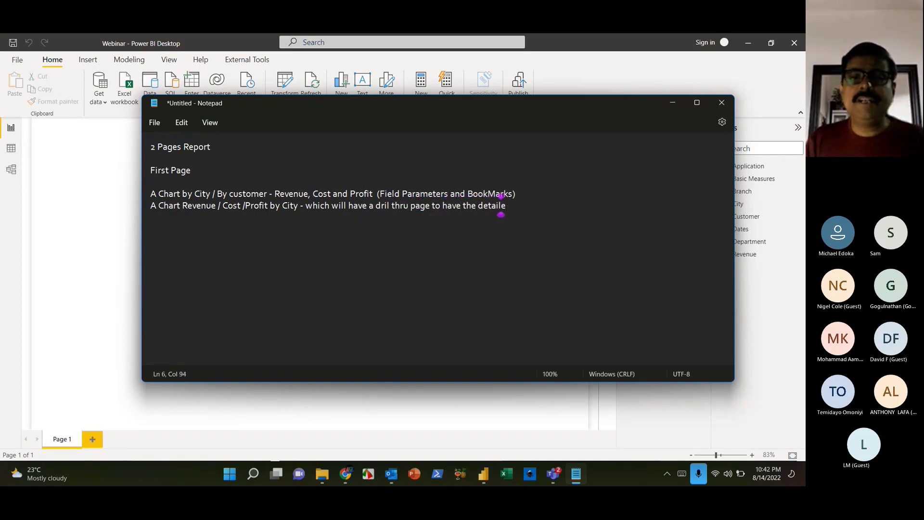
pyautogui.write('d information')
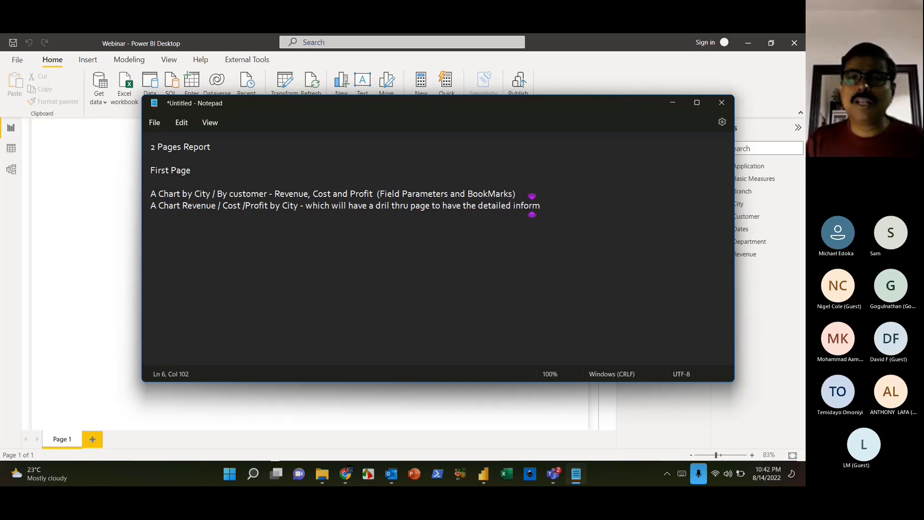
pyautogui.press('Return')
pyautogui.press('Return')
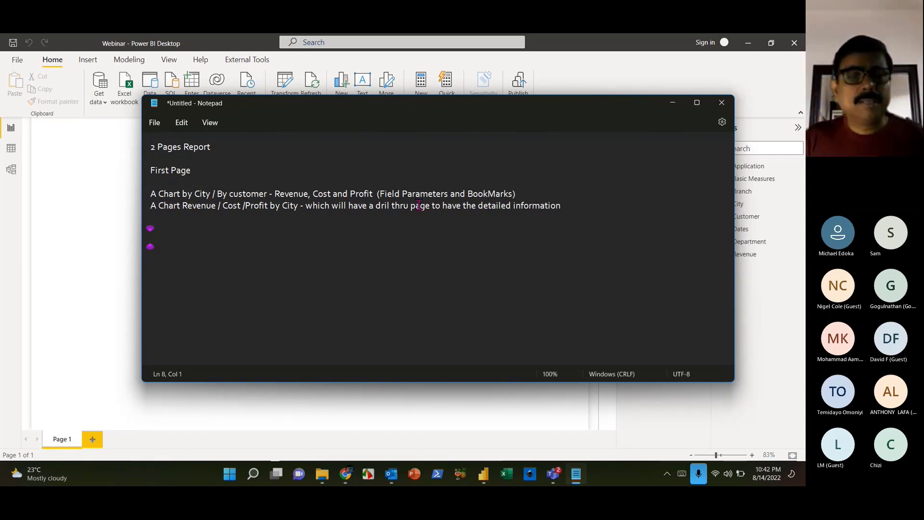
# - Add 'yoy profit comparison by City , speedometer chart' and return to Power BI
pyautogui.write('yoy')
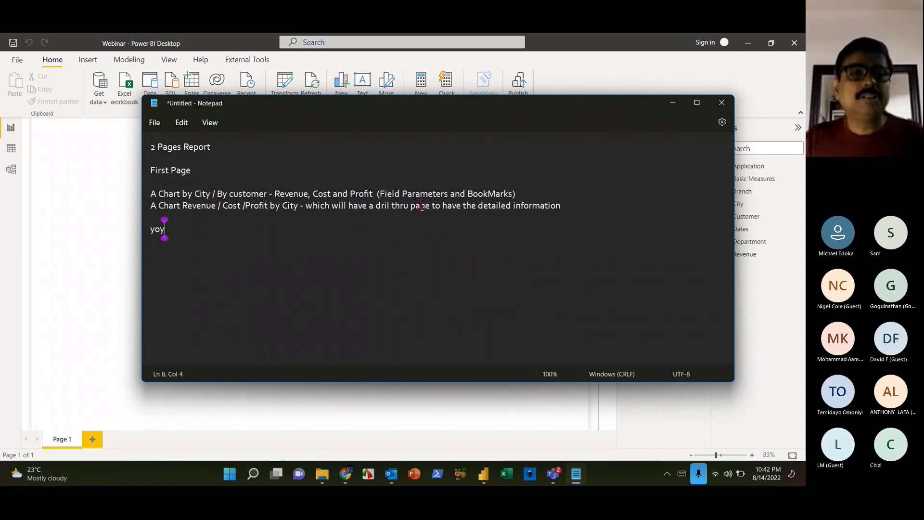
pyautogui.write(' profit cm')
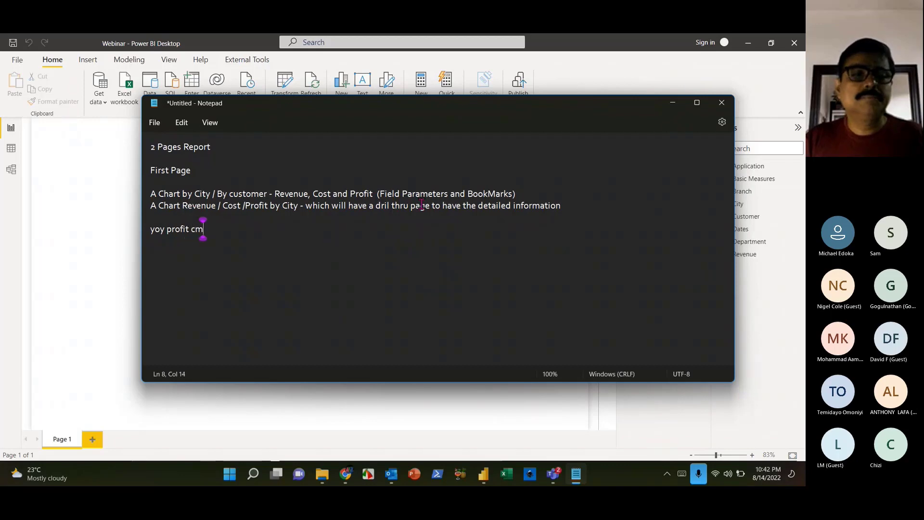
pyautogui.press('BackSpace')
pyautogui.write('omparison b')
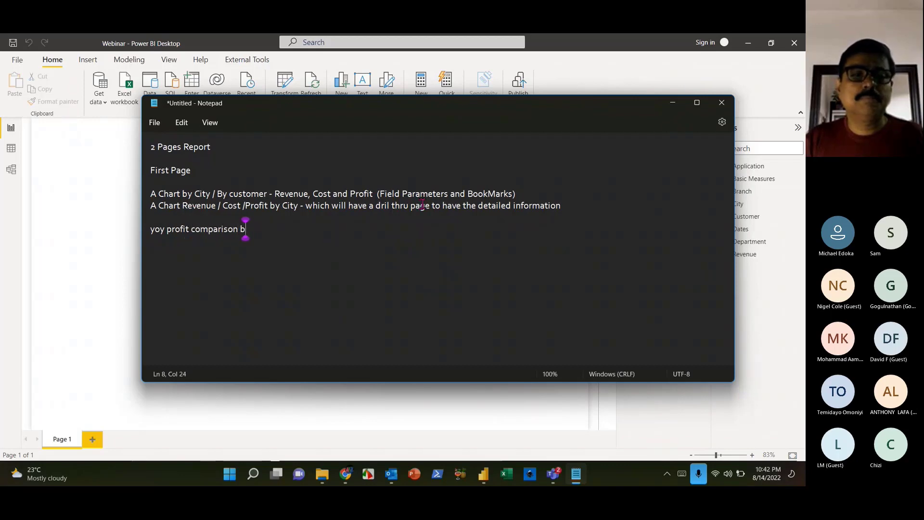
pyautogui.write('y City')
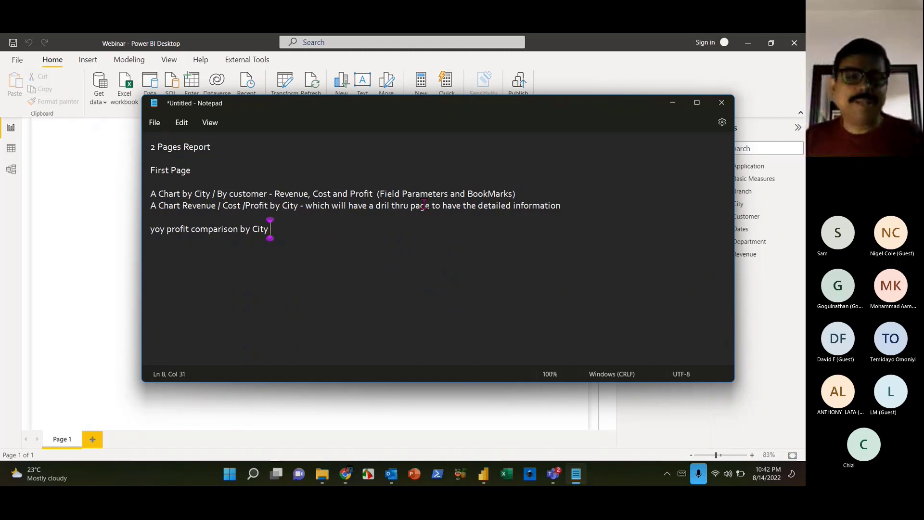
pyautogui.write(' , sp')
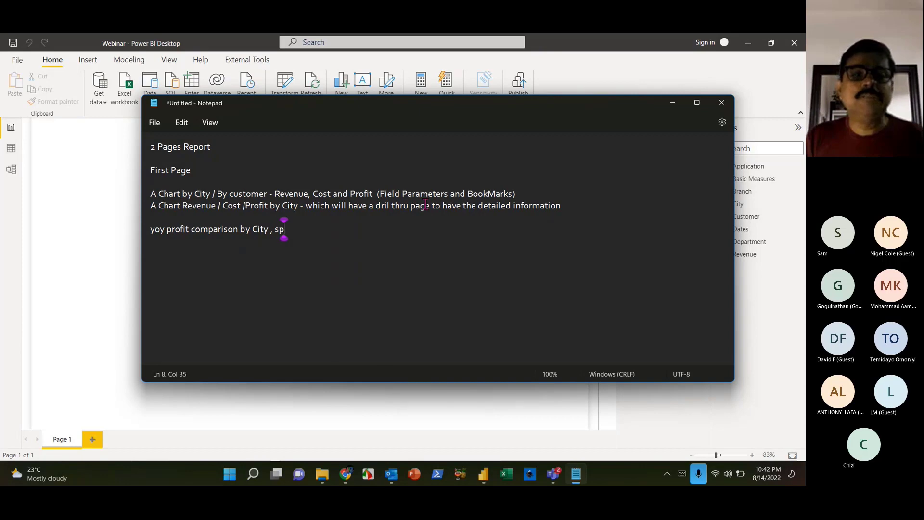
pyautogui.write('eedometer chart')
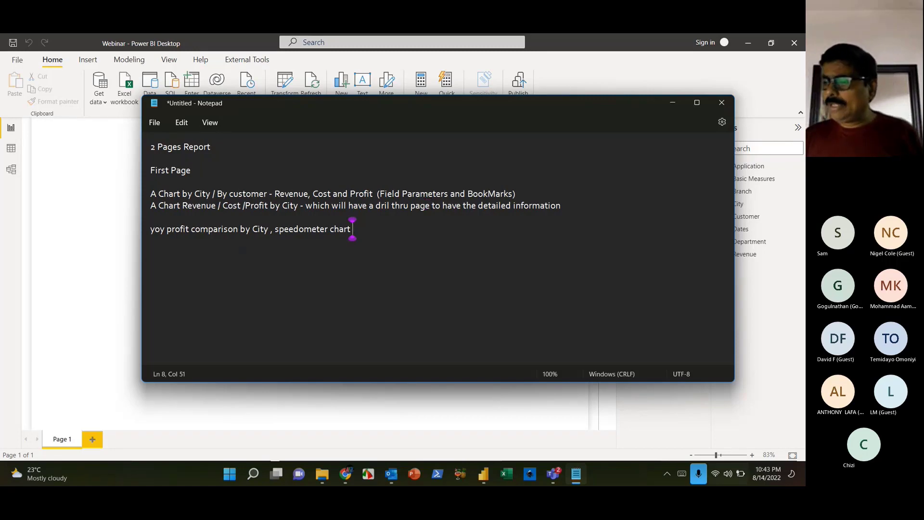
pyautogui.click(132, 187)
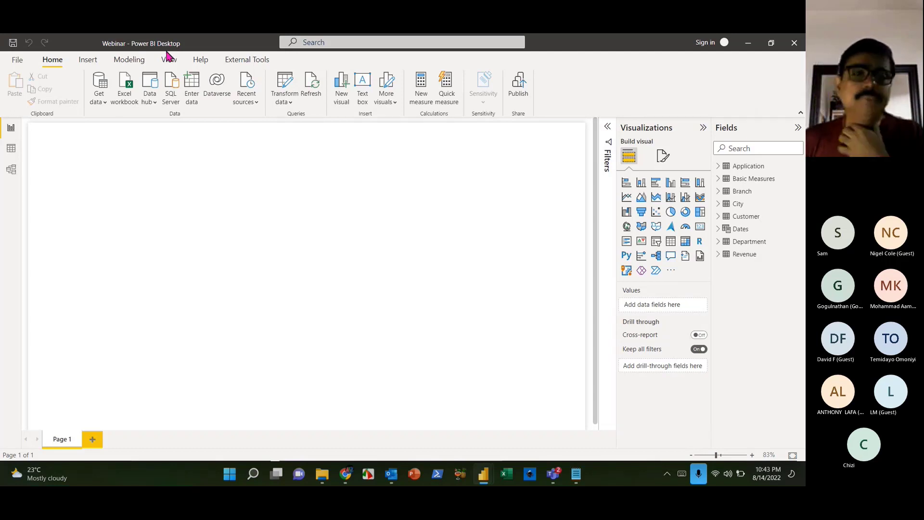
# - Bring the Notepad report plan to the front, launch PowerPoint, and mark the two chart description lines
pyautogui.click(576, 475)
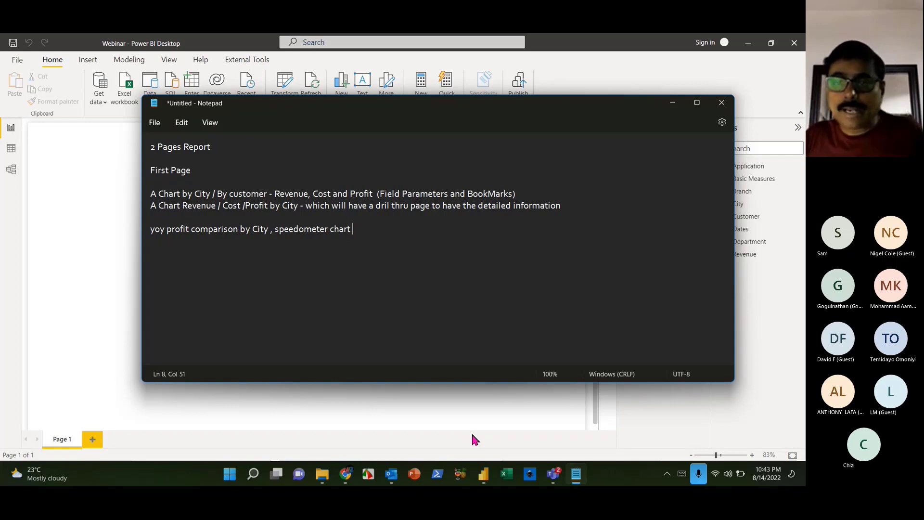
pyautogui.click(415, 476)
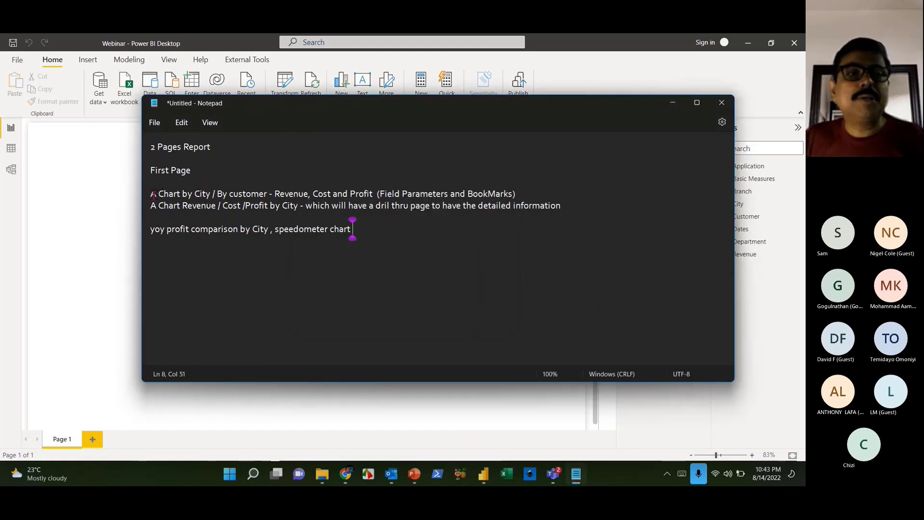
pyautogui.moveTo(157, 194); pyautogui.dragTo(440, 200)
pyautogui.click(461, 244)
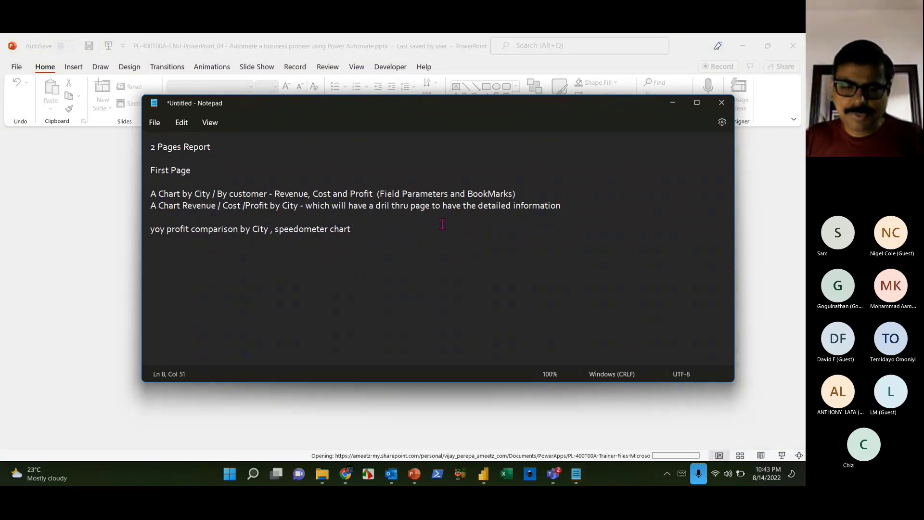
# - Select 'yoy' in the Notepad plan, then start a new blank PowerPoint presentation
pyautogui.doubleClick(157, 229)
pyautogui.click(174, 241)
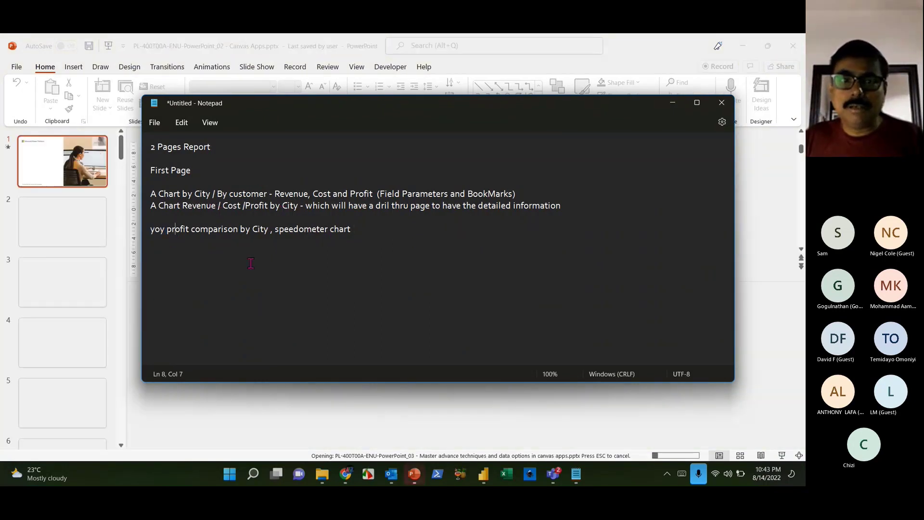
pyautogui.click(17, 66)
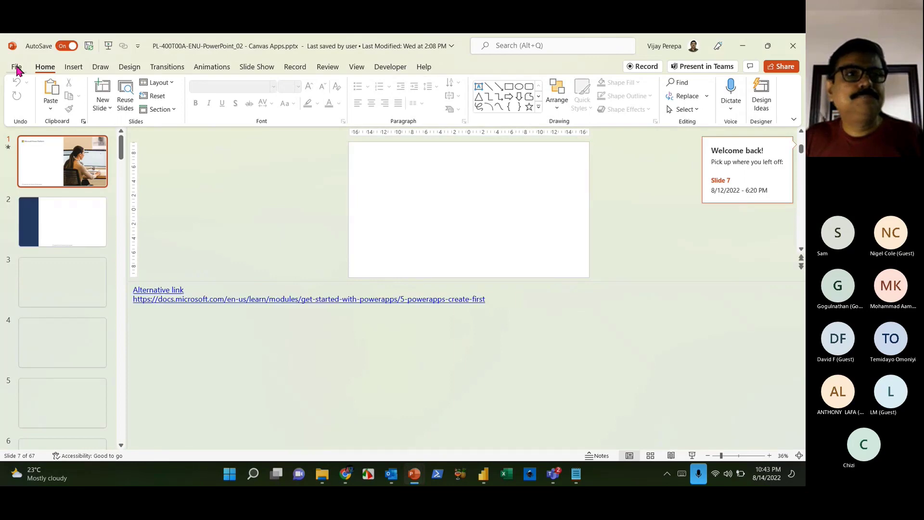
pyautogui.click(16, 67)
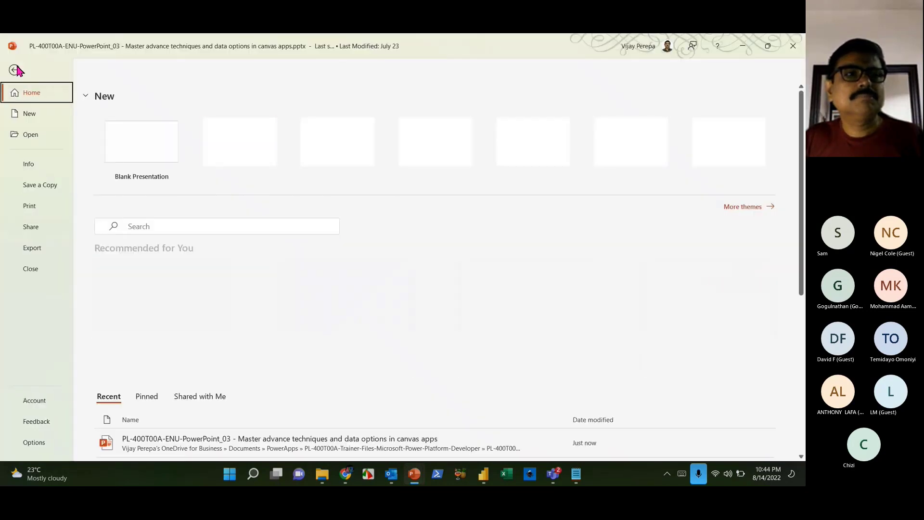
pyautogui.press('Escape')
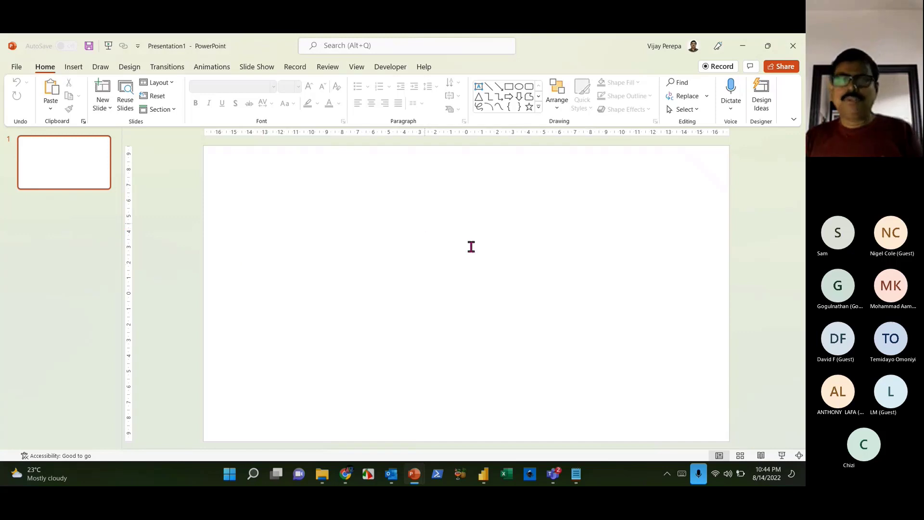
# - Switch the slide's layout to Blank
pyautogui.rightClick(232, 260)
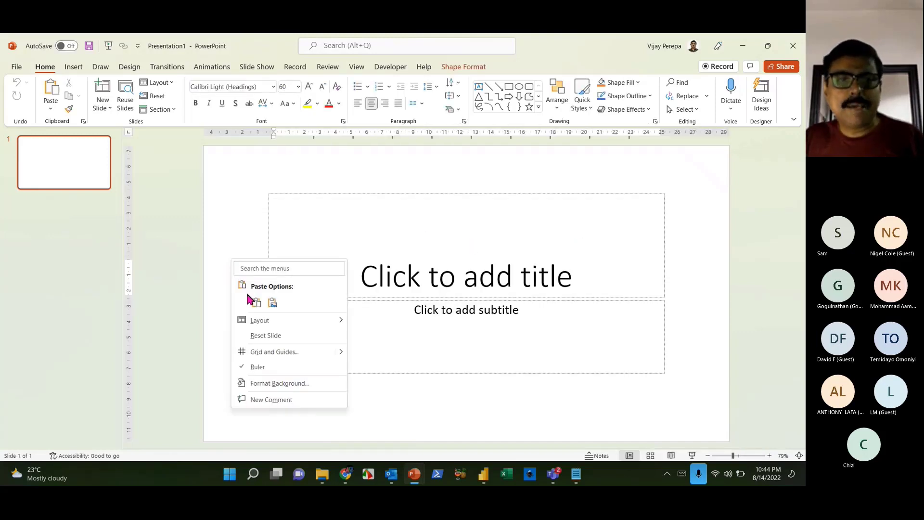
pyautogui.moveTo(260, 320)
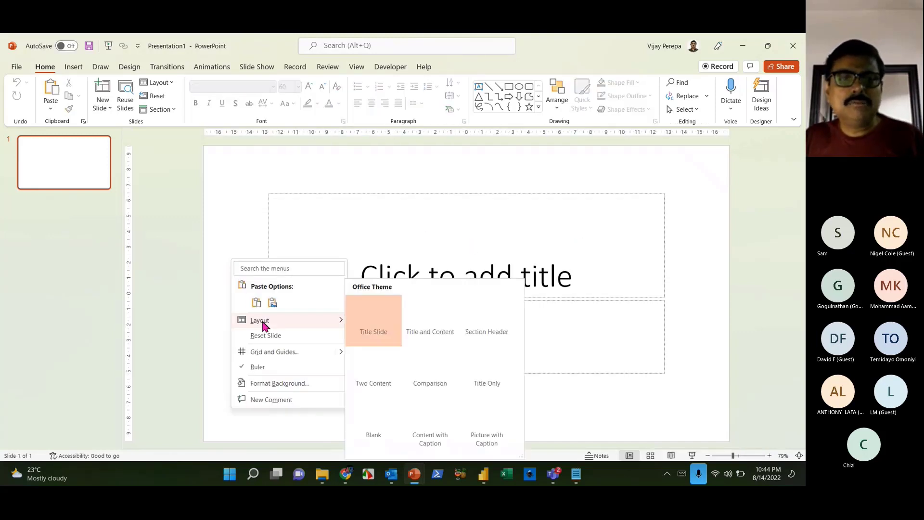
pyautogui.click(376, 426)
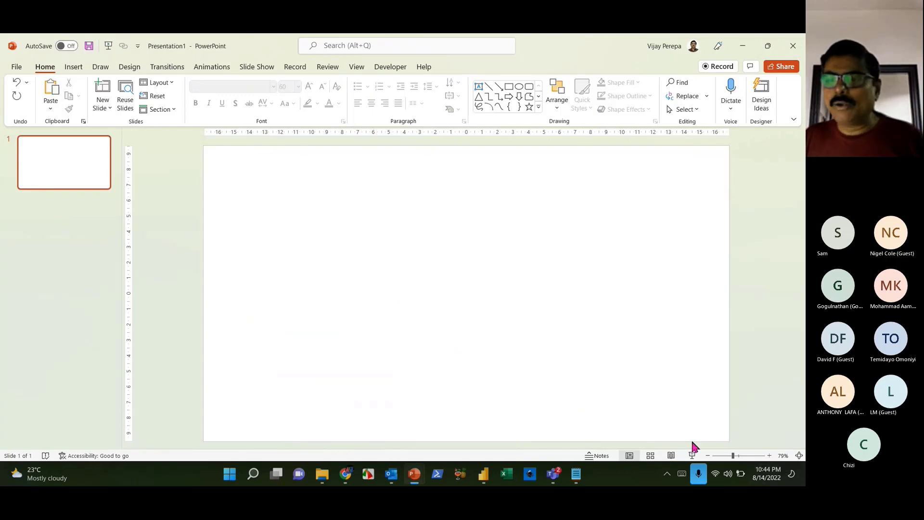
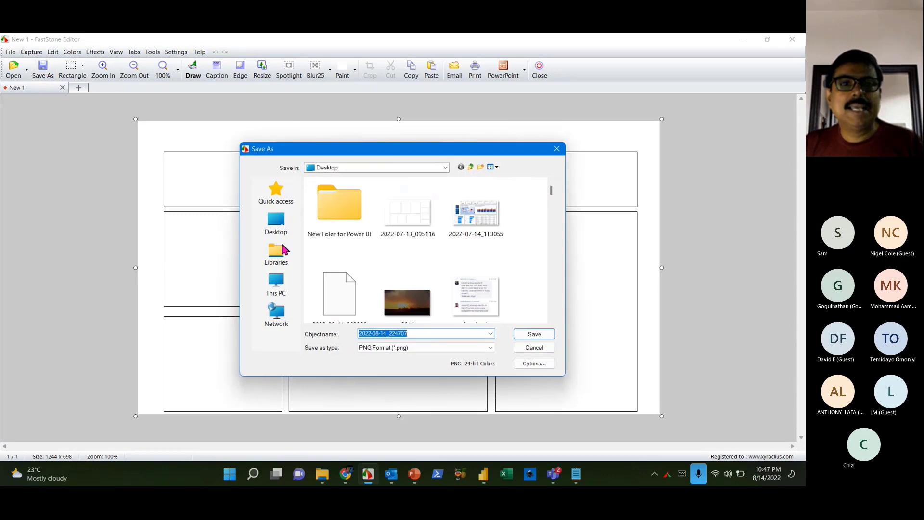
# - Save the wireframe screenshot as a PNG over the existing Desktop file 2022-07-13_095116
pyautogui.click(417, 228)
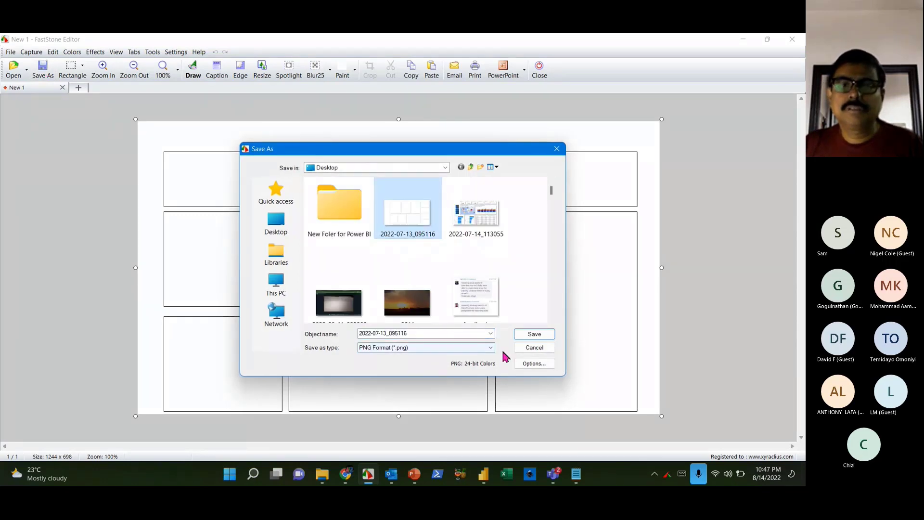
pyautogui.click(533, 334)
pyautogui.click(377, 280)
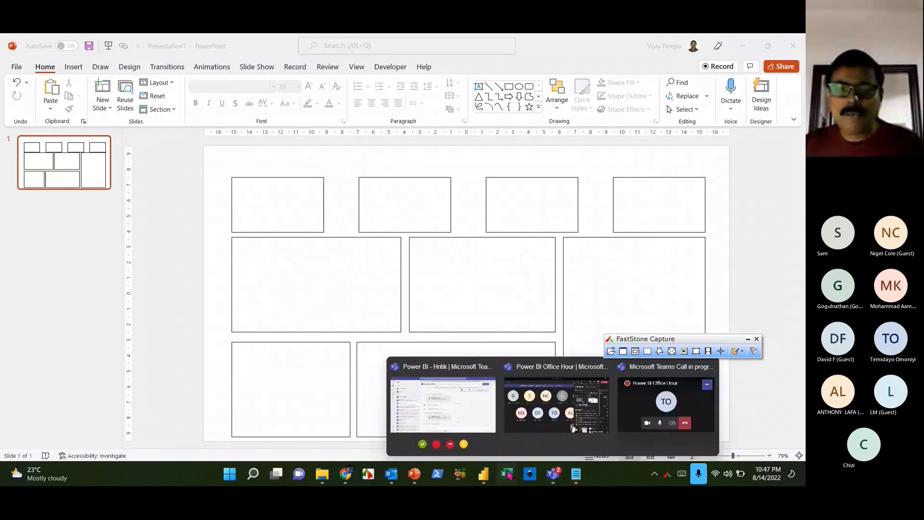
# - In the Webinar report, load 2022-07-13_095116 as Page 1's canvas background image
pyautogui.moveTo(483, 474)
pyautogui.click(554, 430)
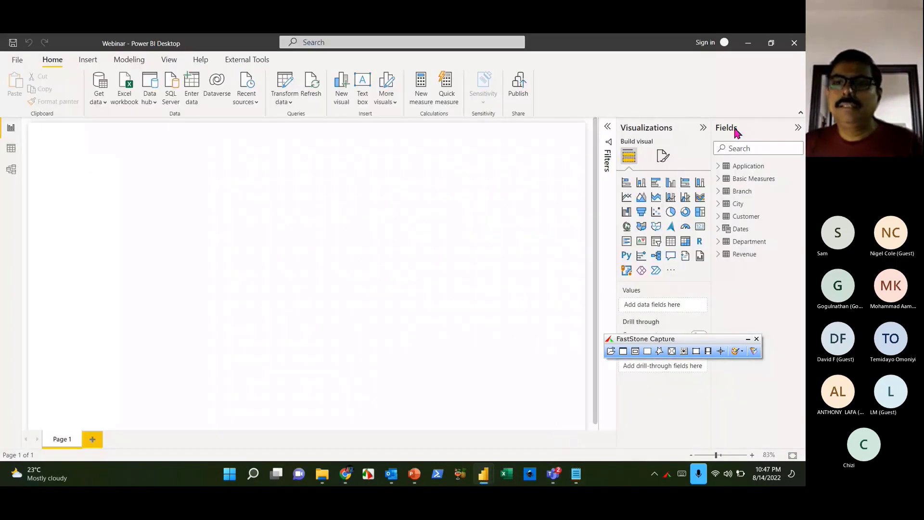
pyautogui.click(662, 155)
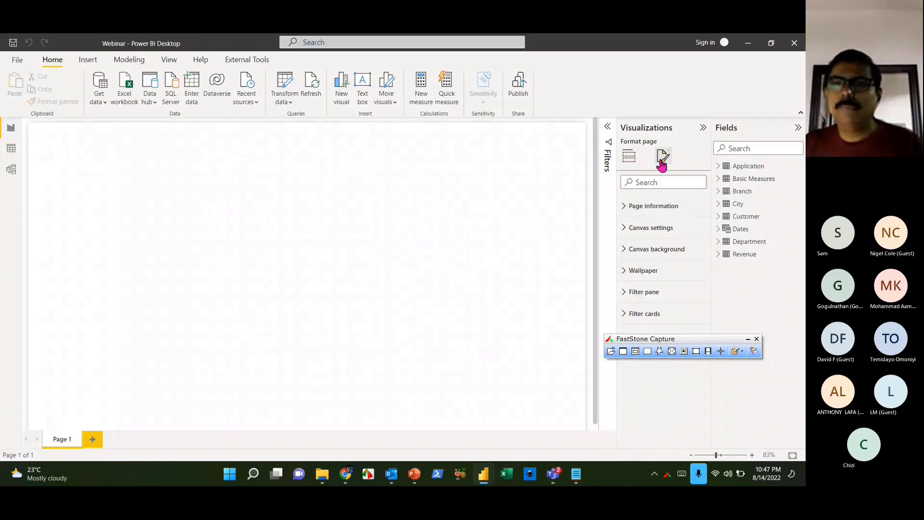
pyautogui.click(646, 229)
pyautogui.click(646, 229)
pyautogui.click(650, 249)
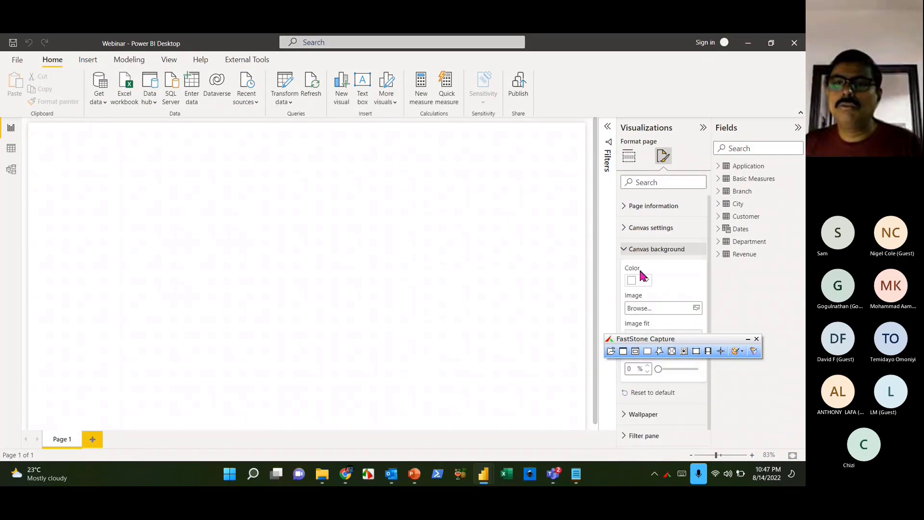
pyautogui.click(696, 308)
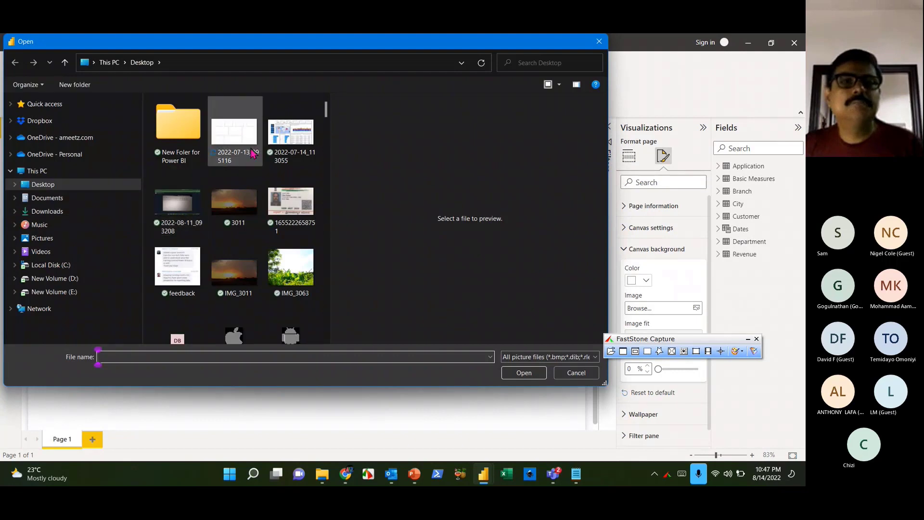
pyautogui.click(251, 154)
pyautogui.click(525, 374)
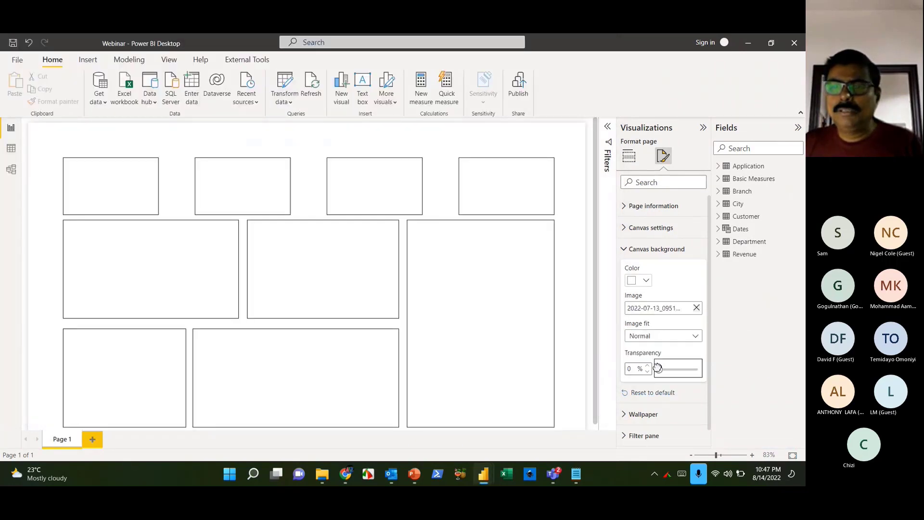
# - Set the canvas background to 0% transparency with image fit set to Fit
pyautogui.click(693, 336)
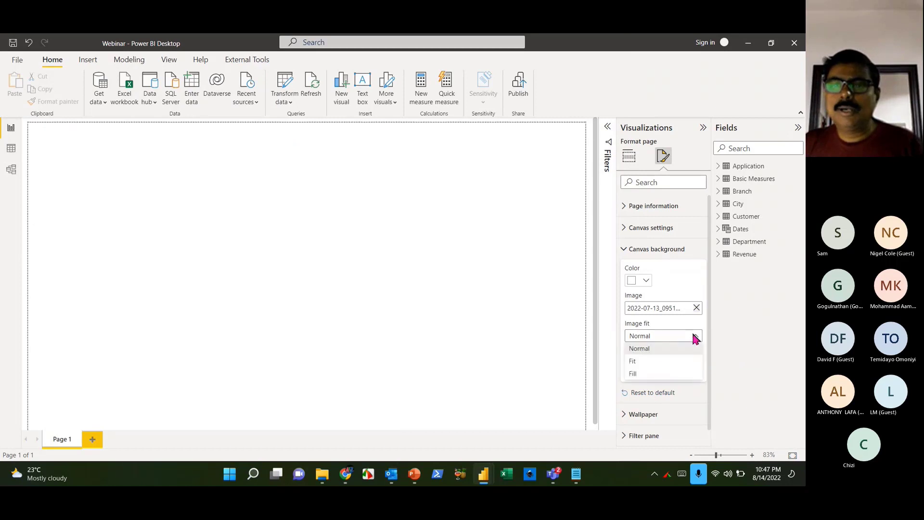
pyautogui.click(653, 350)
pyautogui.moveTo(697, 368); pyautogui.dragTo(658, 370)
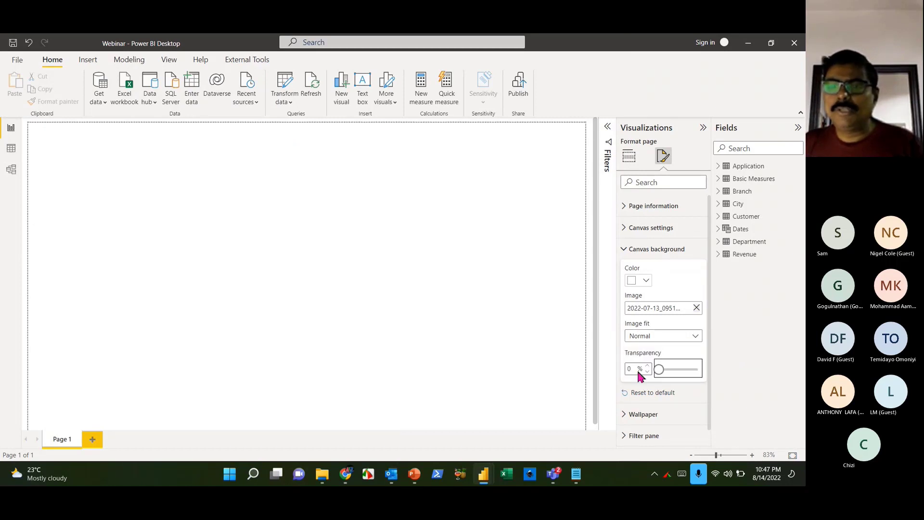
pyautogui.click(695, 340)
pyautogui.click(672, 360)
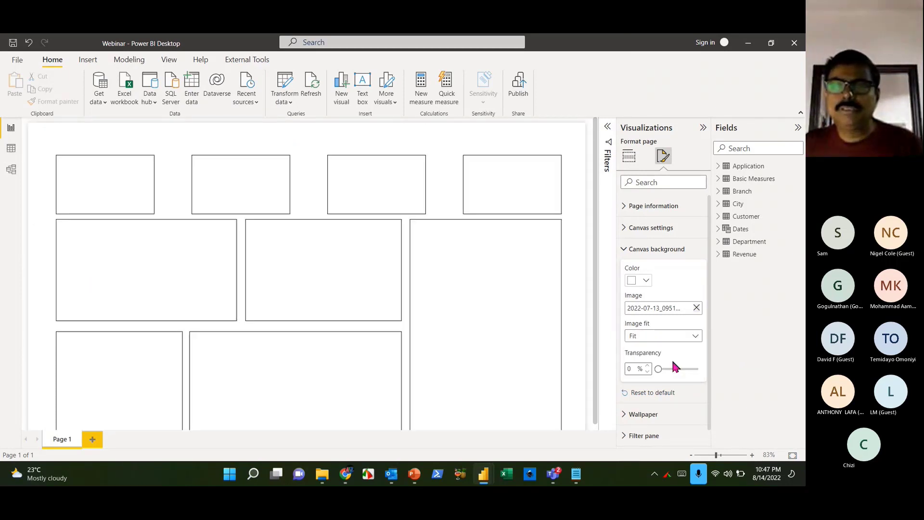
pyautogui.click(550, 297)
pyautogui.scroll(-1, 549, 297)
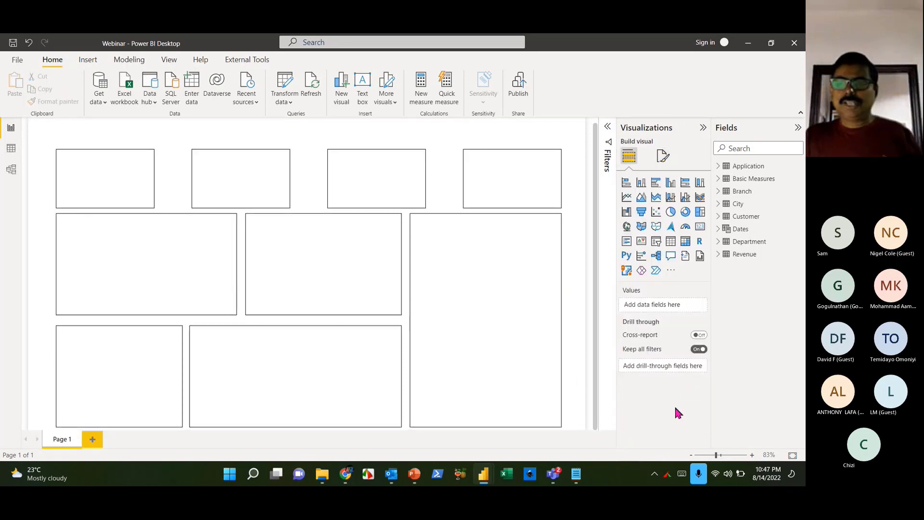
# - Zoom the canvas out from 83% to 80% so the nine-box wireframe fits in view
pyautogui.click(692, 455)
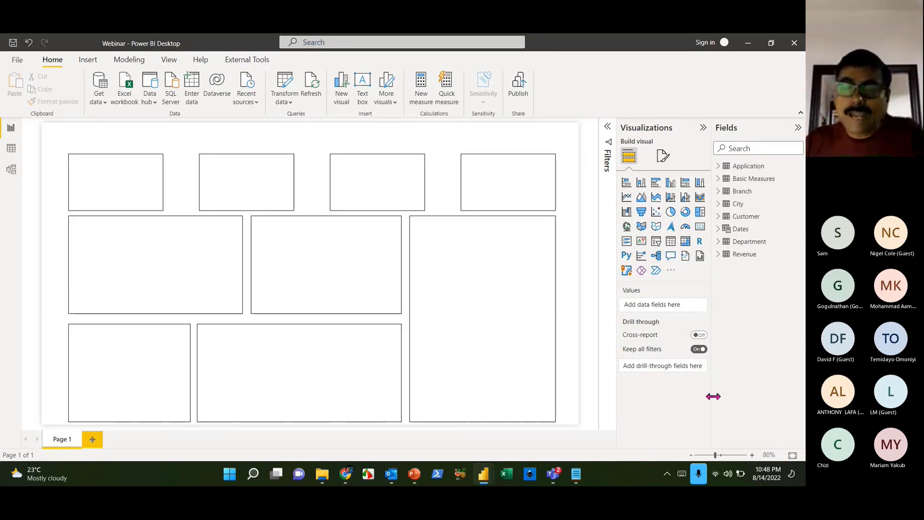
# - Start a new measure in the Basic Measures table
pyautogui.click(773, 182)
pyautogui.rightClick(756, 186)
pyautogui.press('Escape')
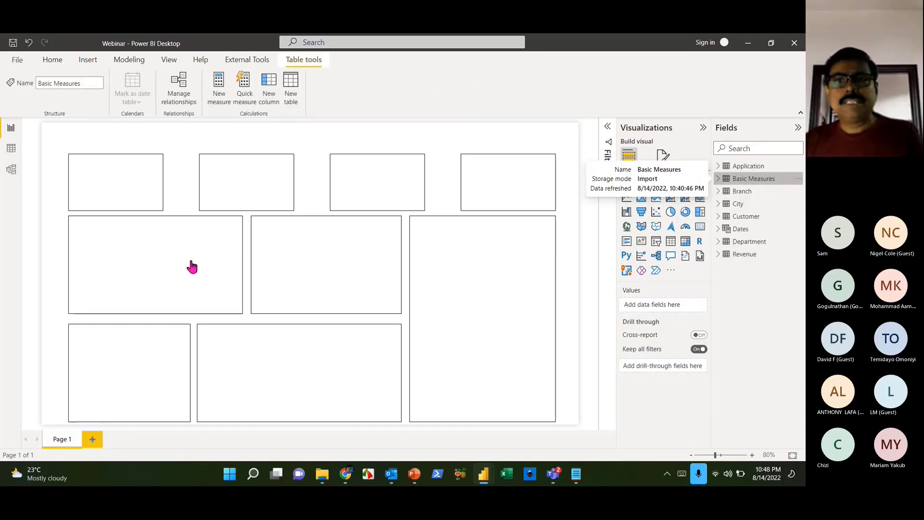
pyautogui.click(219, 87)
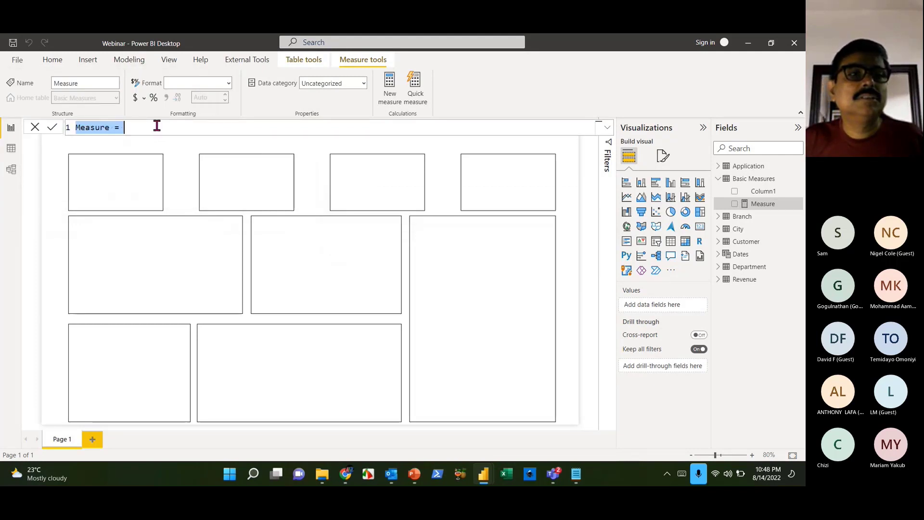
# - Enter 'Total Revenue =' and begin SUMX(Revenue,Revenue[Duration] on a second line
pyautogui.scroll(4, 157, 126)
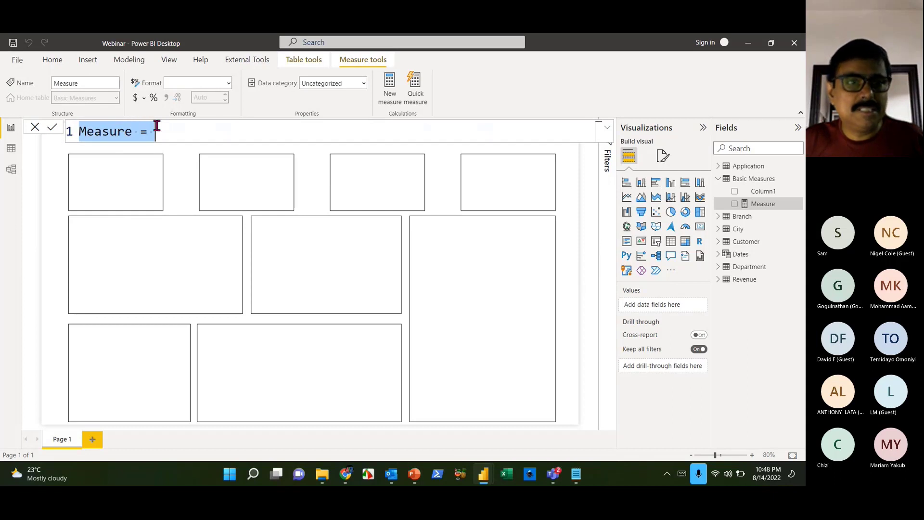
pyautogui.scroll(1, 157, 126)
pyautogui.write('T')
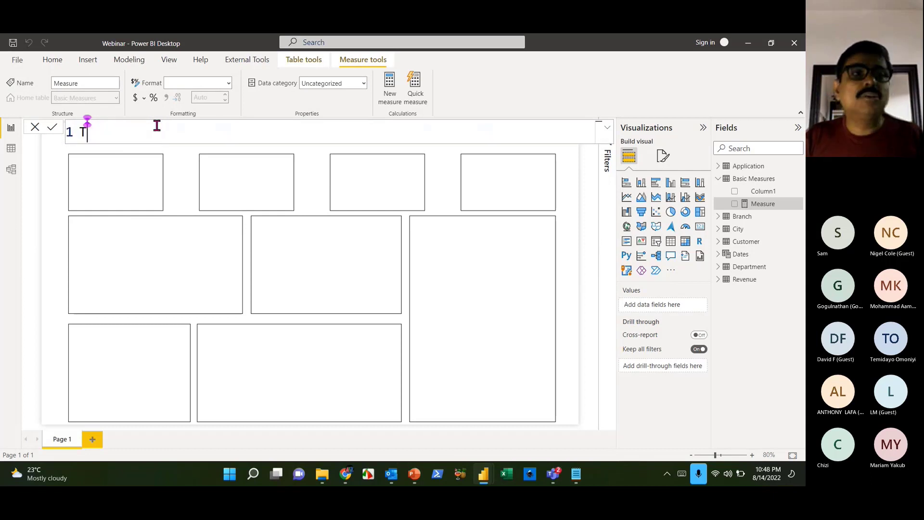
pyautogui.write('otal Revenue =')
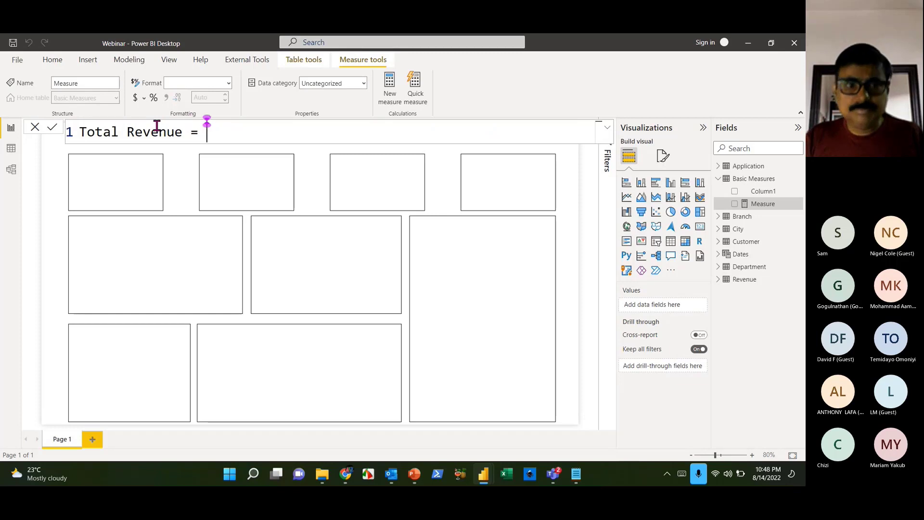
pyautogui.hotkey('shift', 'Return')
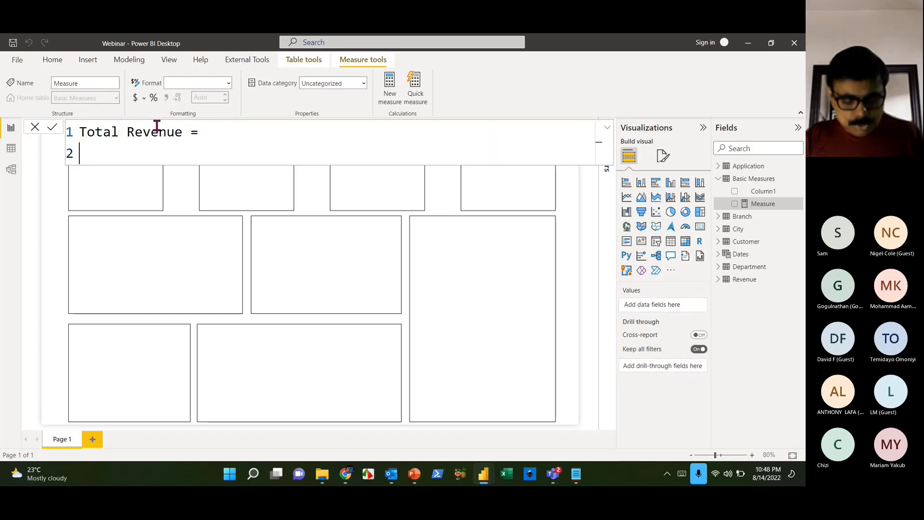
pyautogui.write('sumx')
pyautogui.press('Tab')
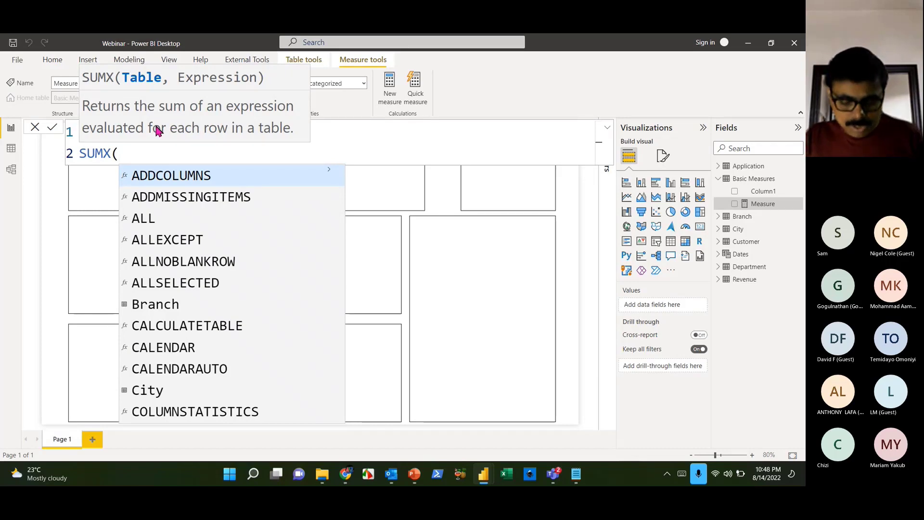
pyautogui.write('Revenue')
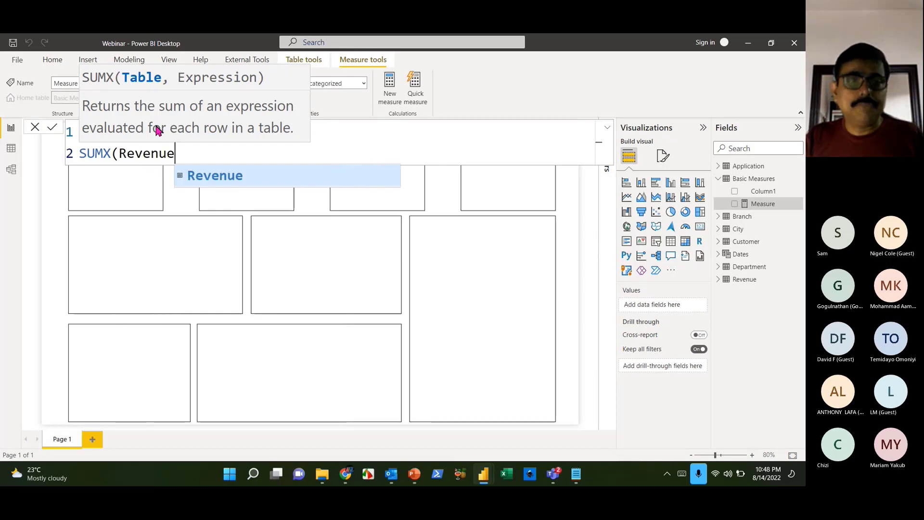
pyautogui.write(',')
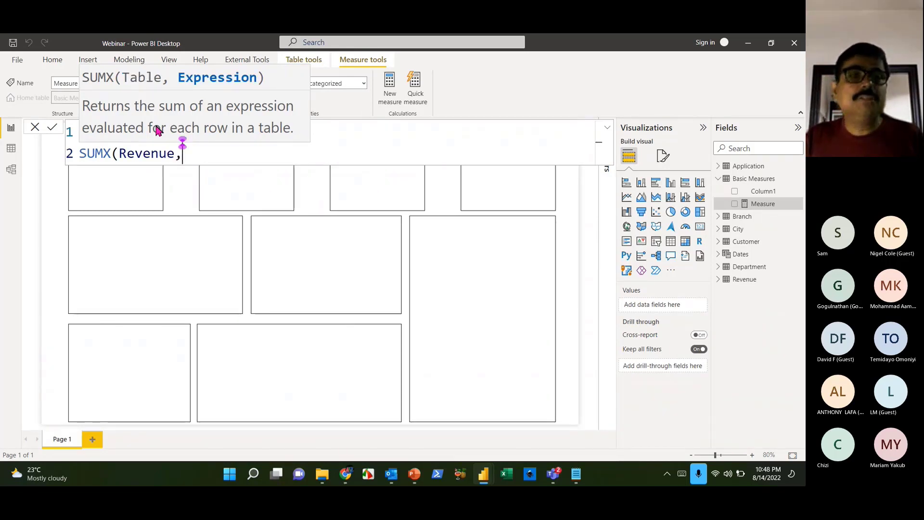
pyautogui.write('dur')
pyautogui.click(279, 240)
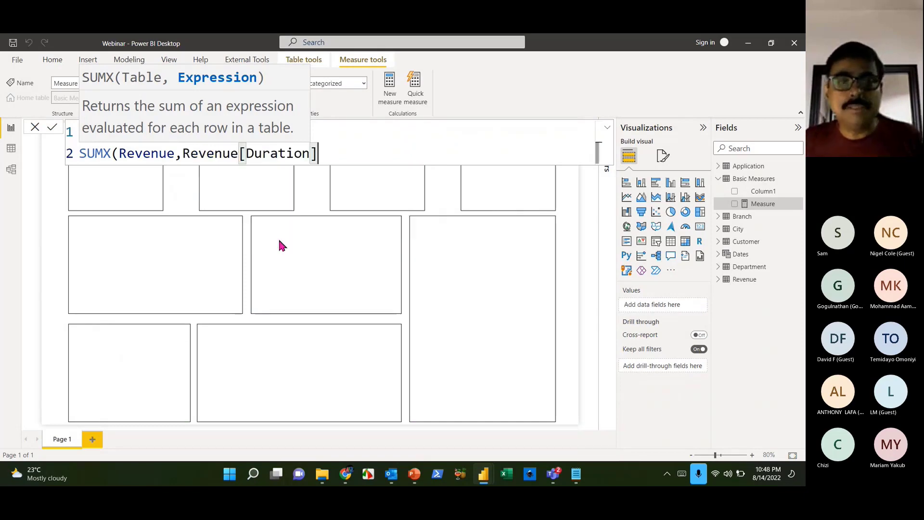
# - Extend the formula with *RELATED('Application'[Fees perHour])) to multiply duration by the hourly fee
pyautogui.write('*')
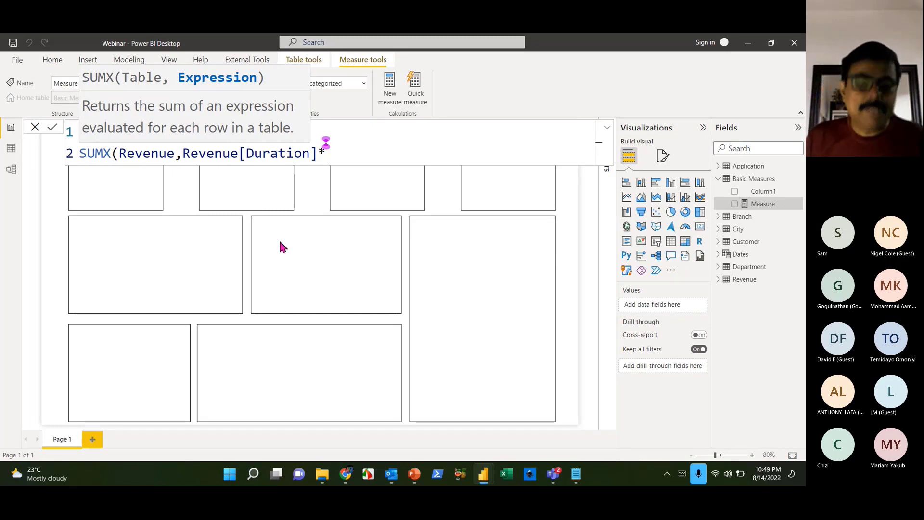
pyautogui.write('d')
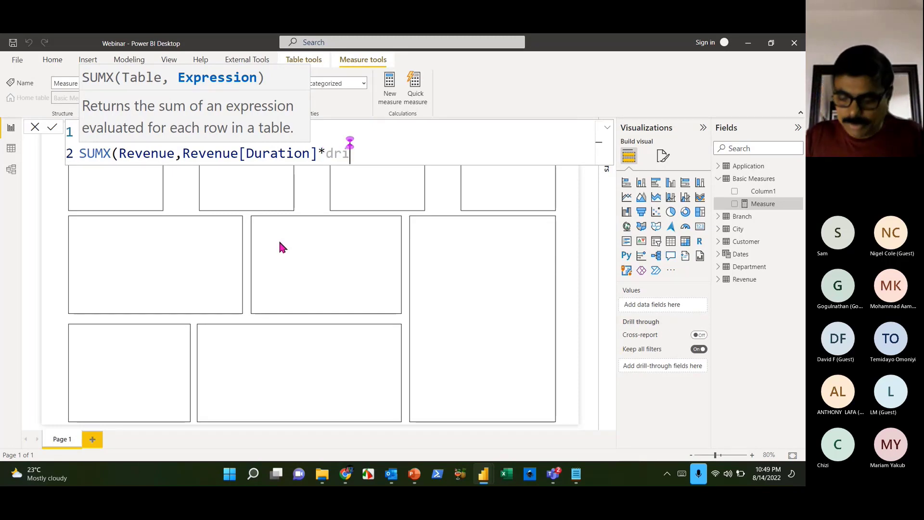
pyautogui.press('BackSpace')
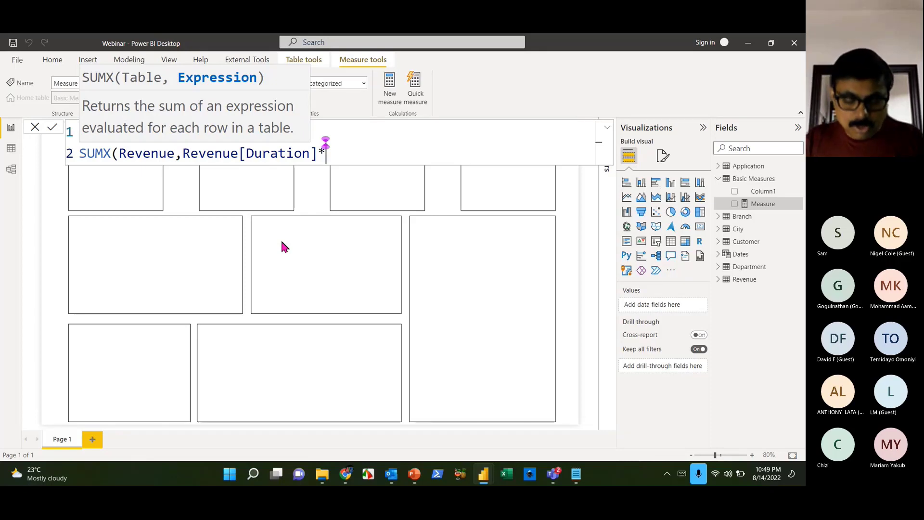
pyautogui.write('relat')
pyautogui.press('Tab')
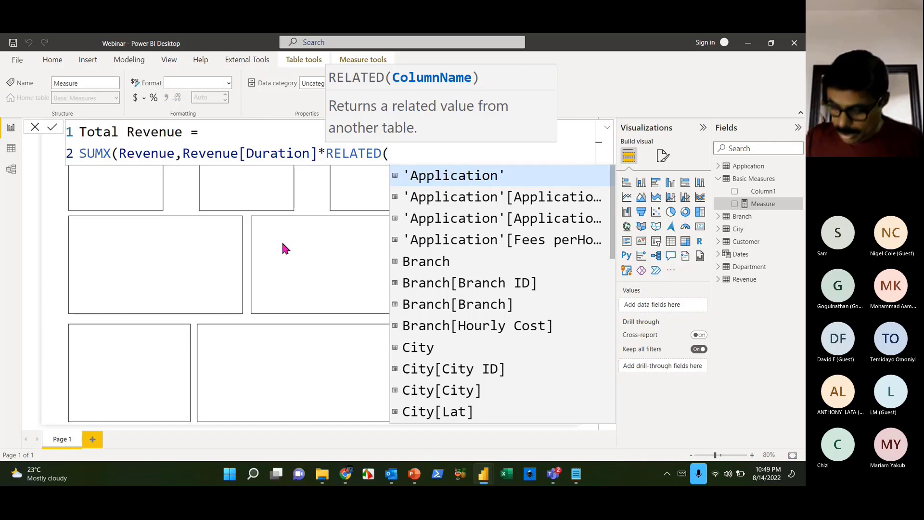
pyautogui.press('Down')
pyautogui.press('Down')
pyautogui.press('Down')
pyautogui.press('Down')
pyautogui.press('Down')
pyautogui.press('Down')
pyautogui.press('Down')
pyautogui.press('Down')
pyautogui.press('Down')
pyautogui.press('Up')
pyautogui.press('Up')
pyautogui.press('Up')
pyautogui.press('Up')
pyautogui.press('Up')
pyautogui.press('Up')
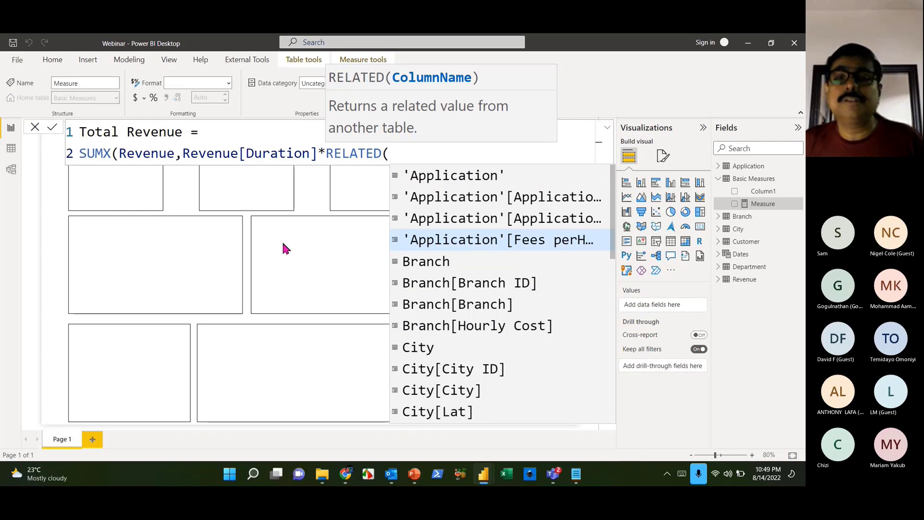
pyautogui.press('Tab')
pyautogui.write(')')
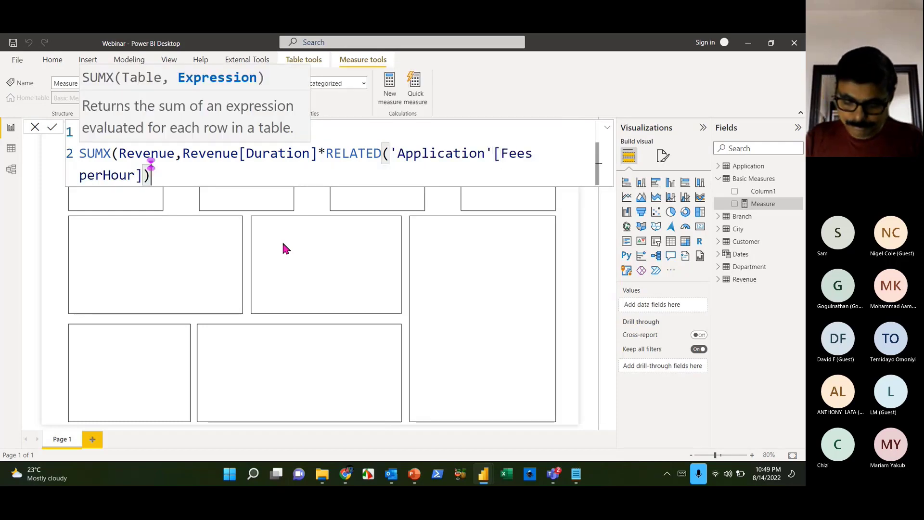
# - Move the RELATED part onto a third line, check the brackets, and commit Total Revenue
pyautogui.click(325, 153)
pyautogui.hotkey('shift', 'Return')
pyautogui.click(376, 174)
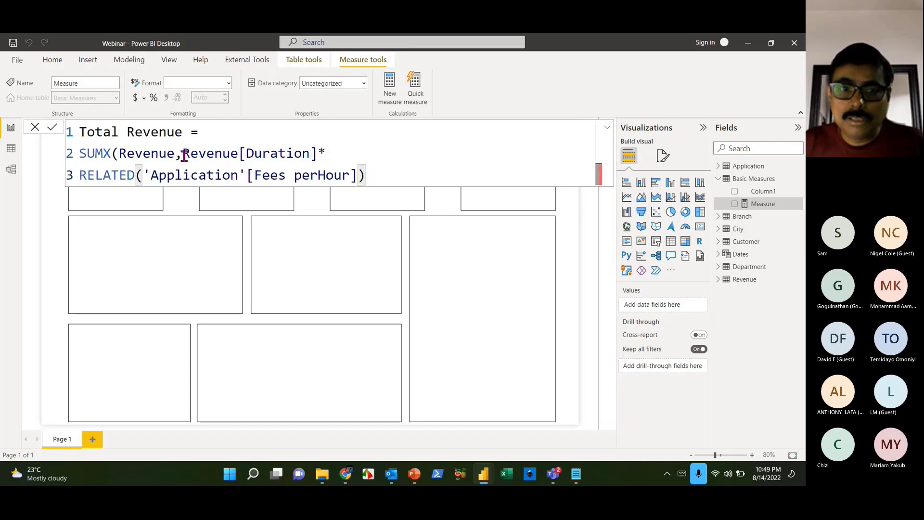
pyautogui.click(316, 153)
pyautogui.click(392, 178)
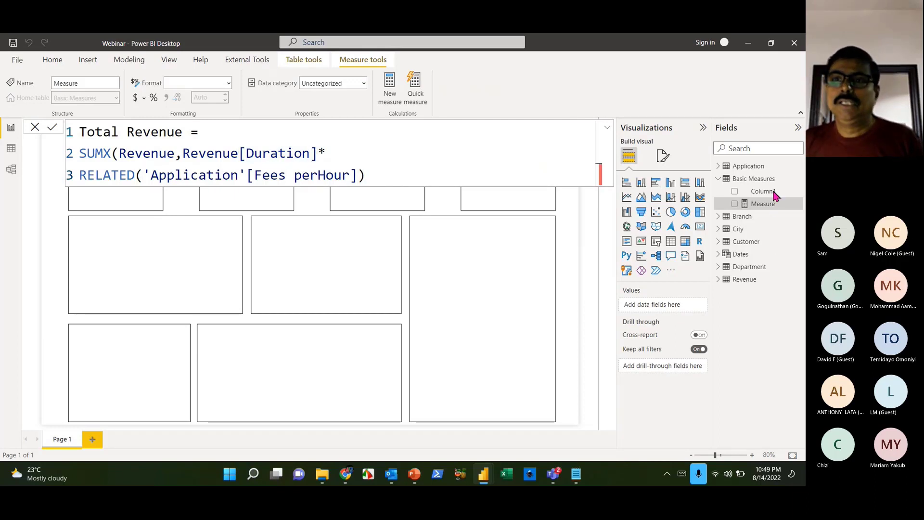
pyautogui.press('Return')
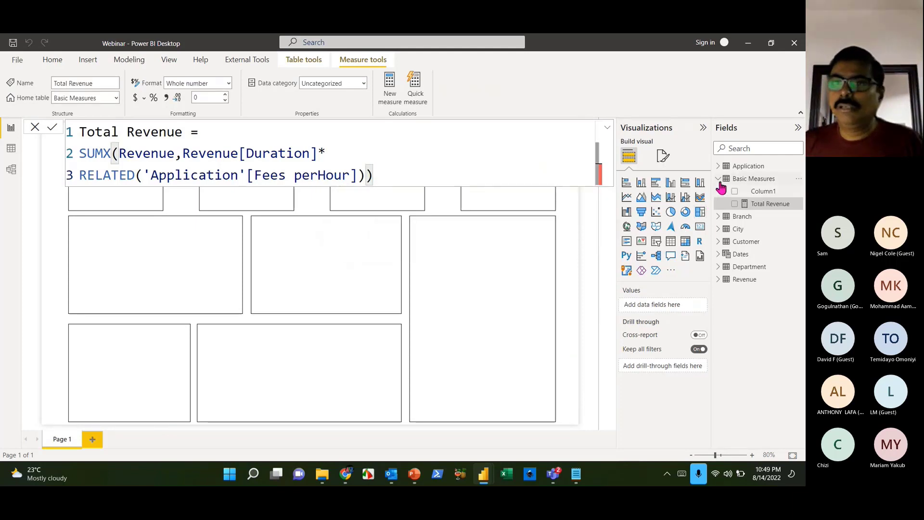
# - Hide Column1 from Basic Measures and close the formula bar
pyautogui.rightClick(765, 192)
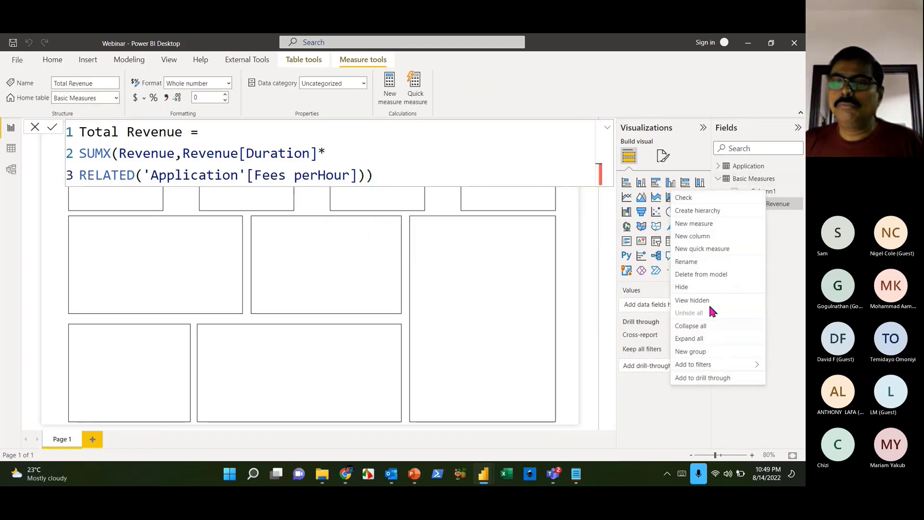
pyautogui.click(689, 290)
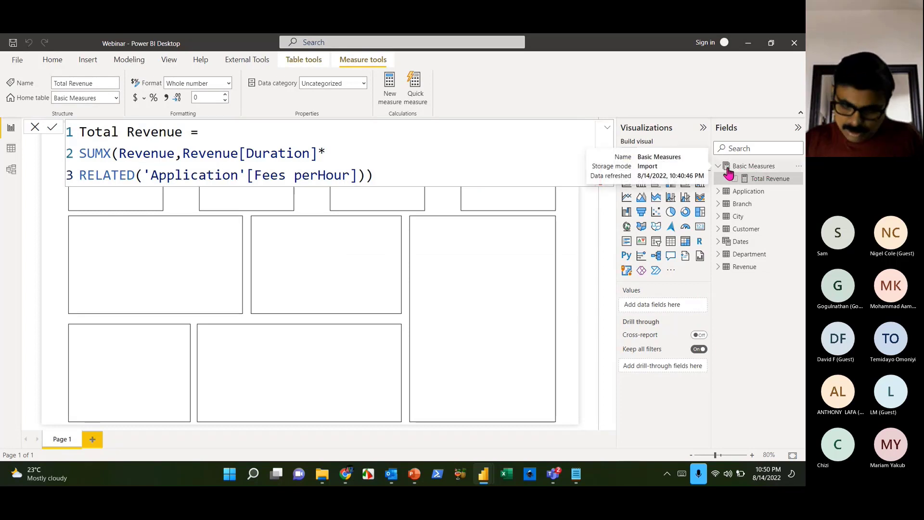
pyautogui.press('super+plus')
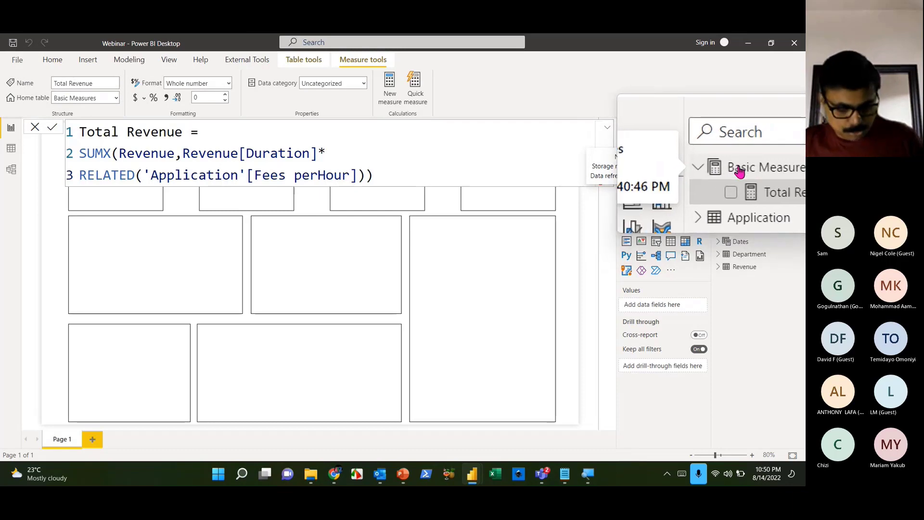
pyautogui.press('super+Escape')
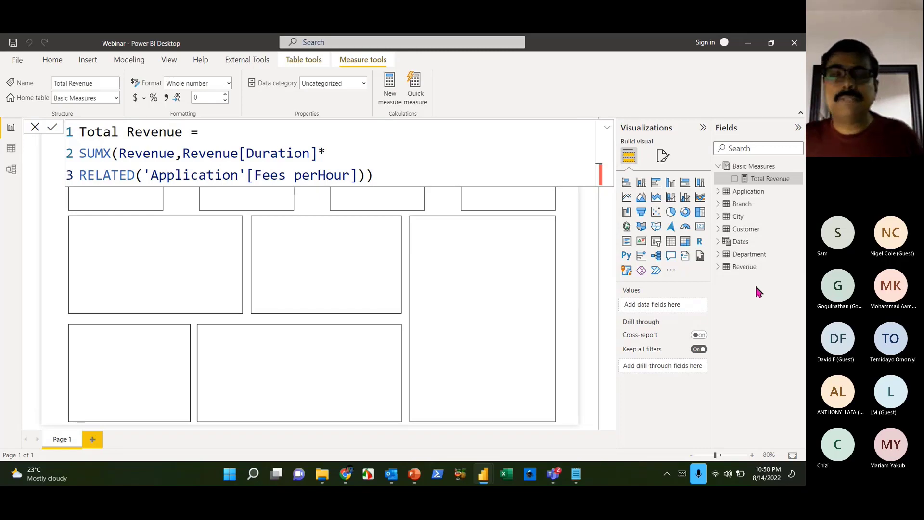
pyautogui.click(506, 340)
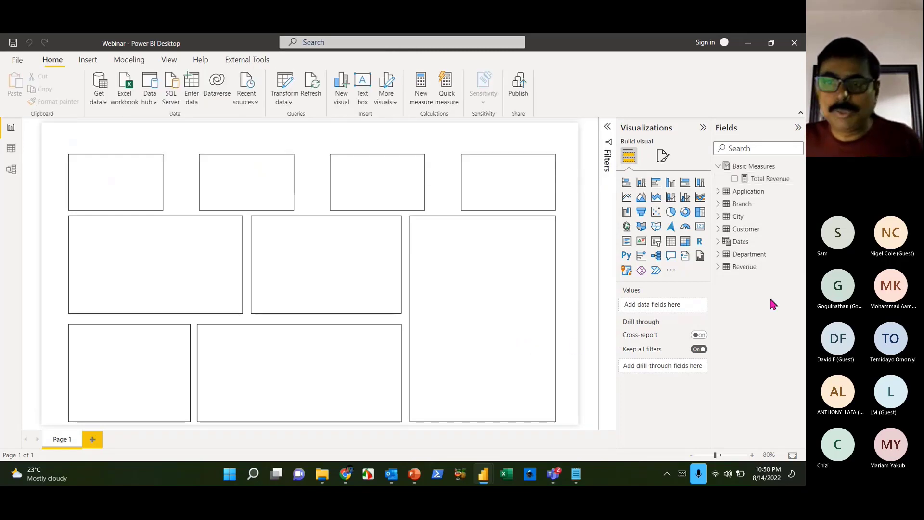
# - Create Total Cost = SUMX(Revenue,Revenue[Duration]*RELATED(Branch[Hourly Cost])) in Basic Measures
pyautogui.rightClick(768, 167)
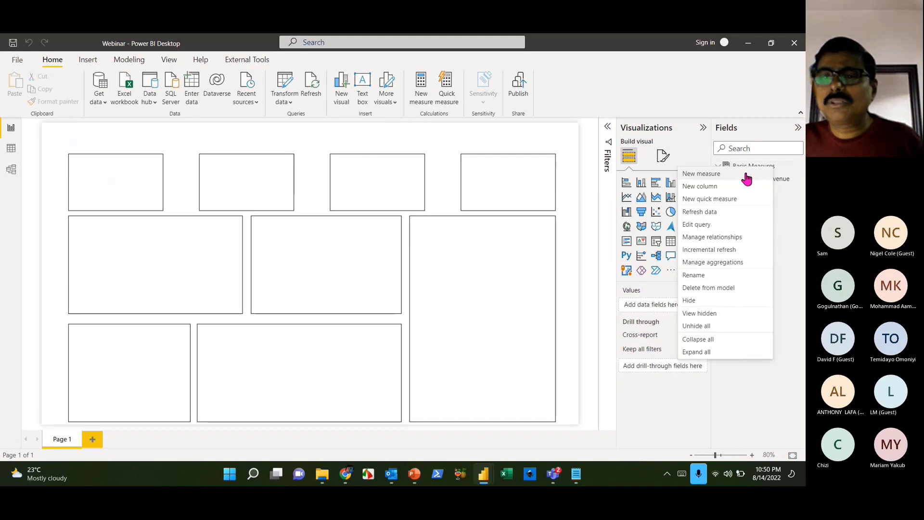
pyautogui.press('Escape')
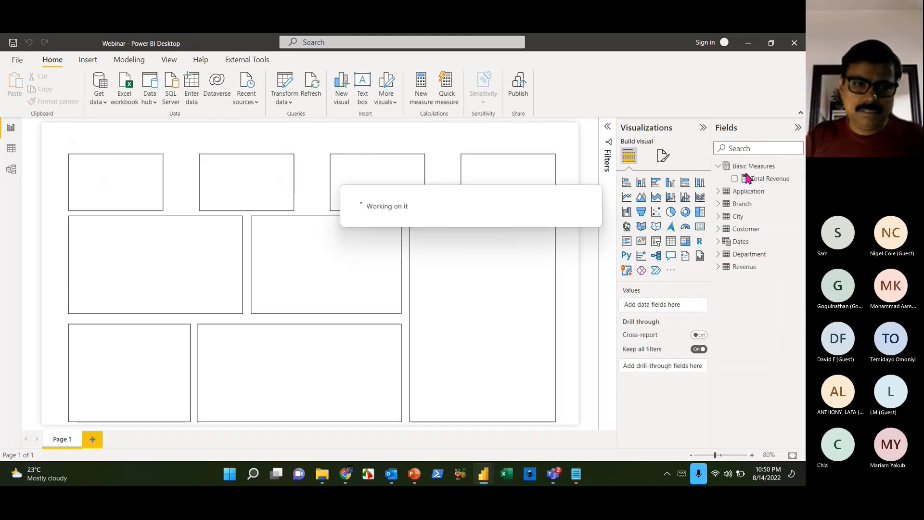
pyautogui.write('Tota')
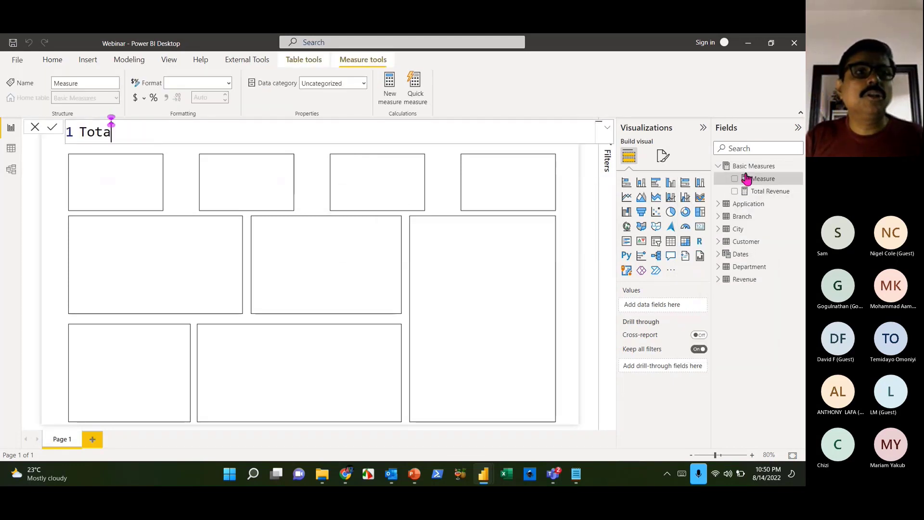
pyautogui.write('l Cost = SUMX(')
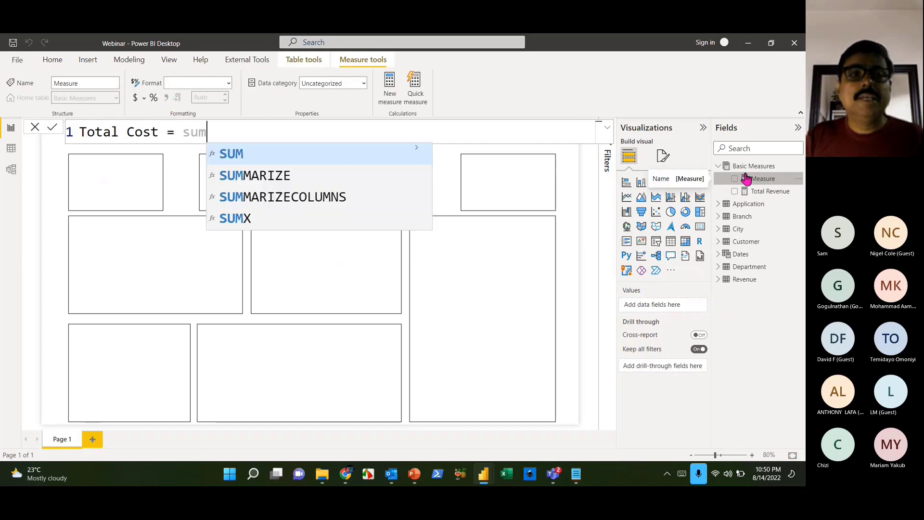
pyautogui.write('Revenue,')
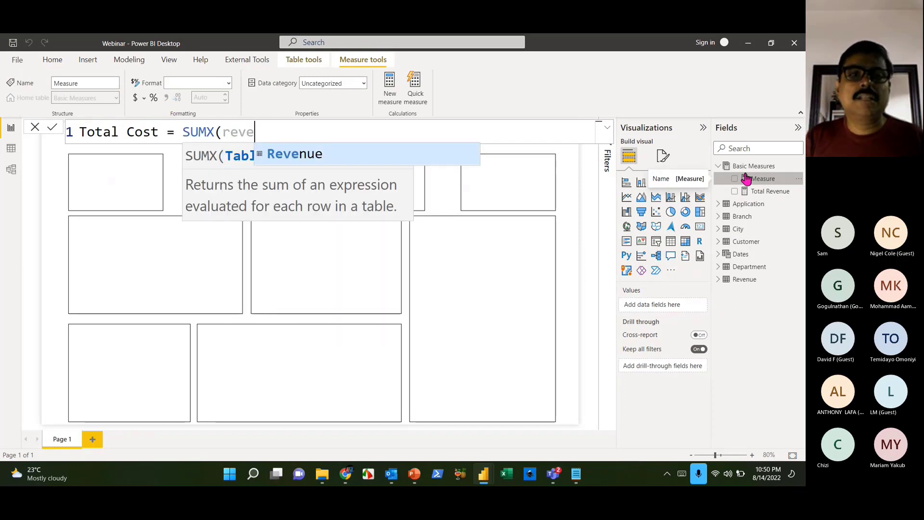
pyautogui.write('dur')
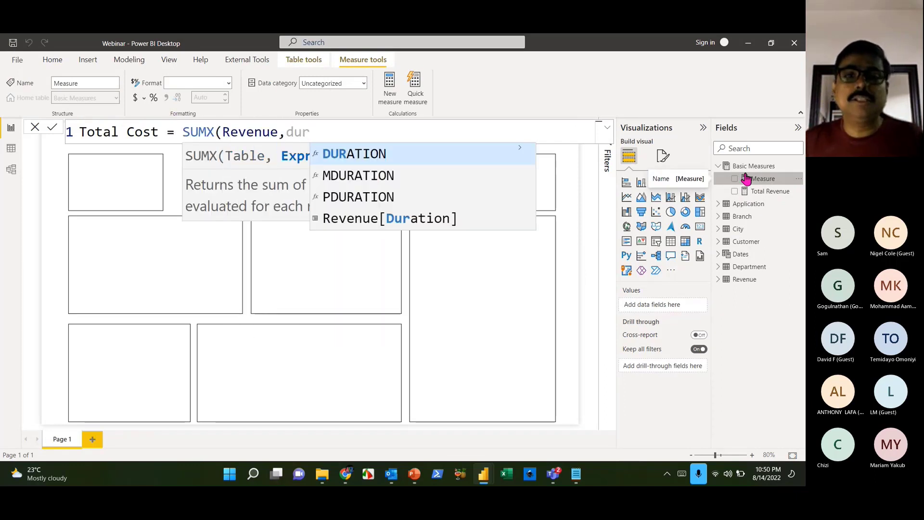
pyautogui.click(478, 214)
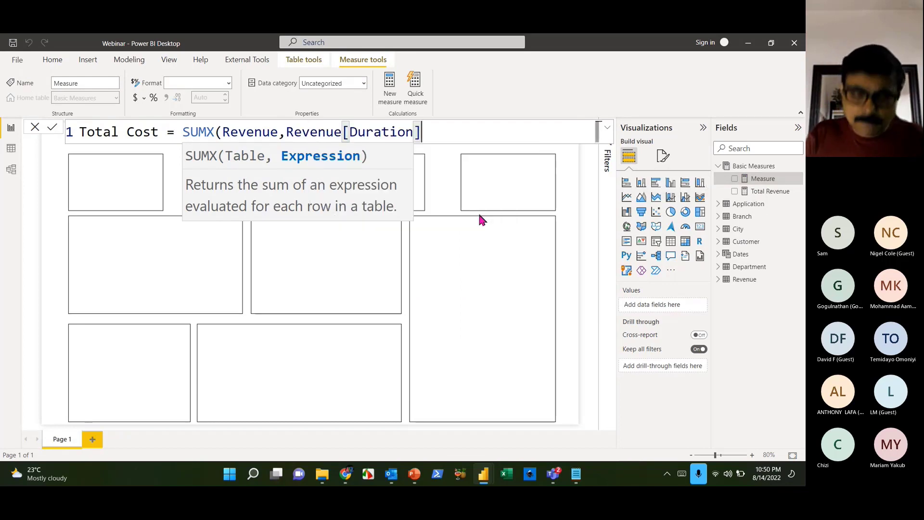
pyautogui.write('*relat')
pyautogui.press('Tab')
pyautogui.write('c')
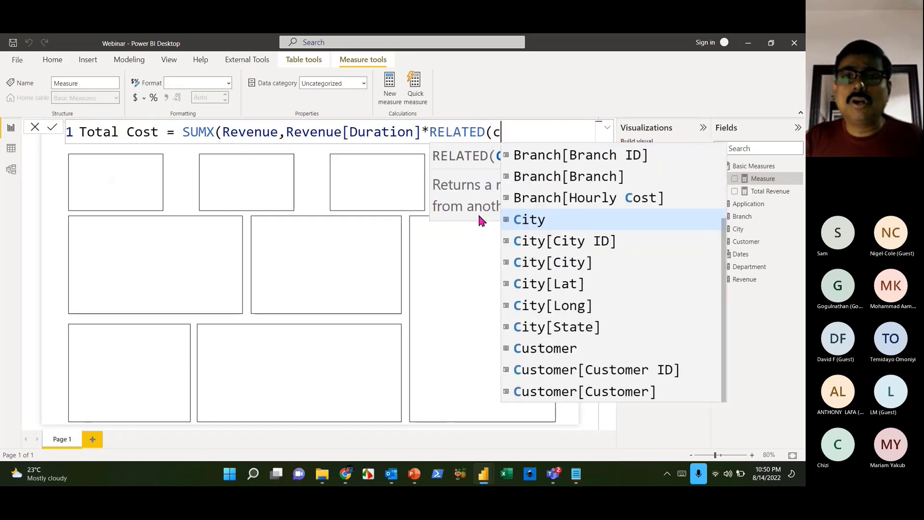
pyautogui.press('Up')
pyautogui.press('Tab')
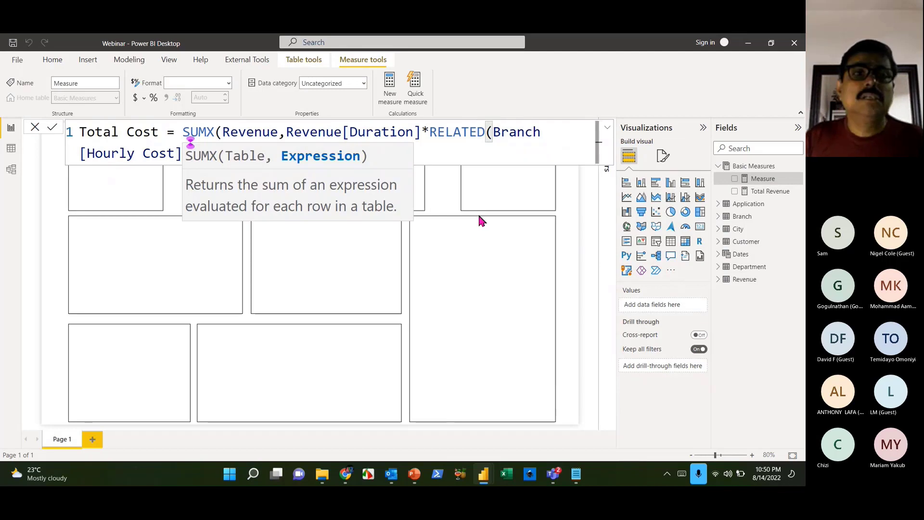
pyautogui.press('Return')
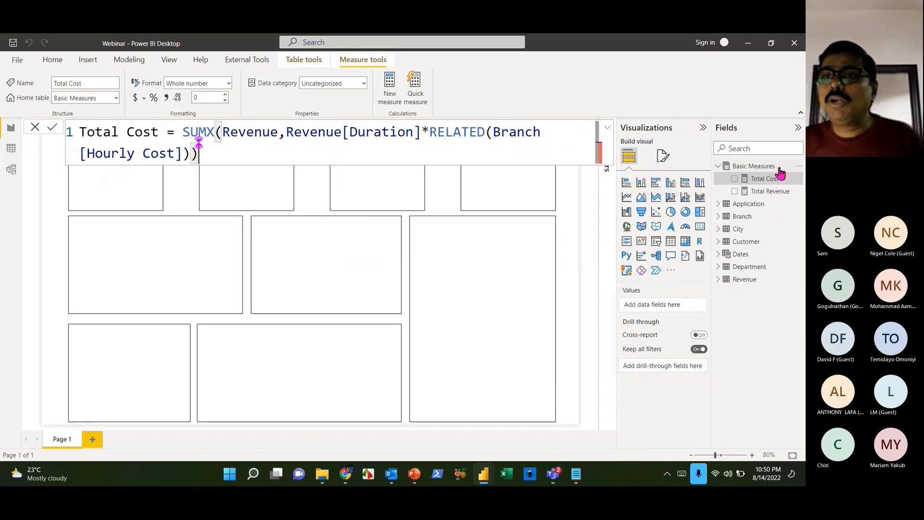
pyautogui.click(765, 166)
pyautogui.rightClick(759, 168)
# - Create the measure Total Profit = [Total Revenue]-[Total Cost] in Basic Measures
pyautogui.press('Escape')
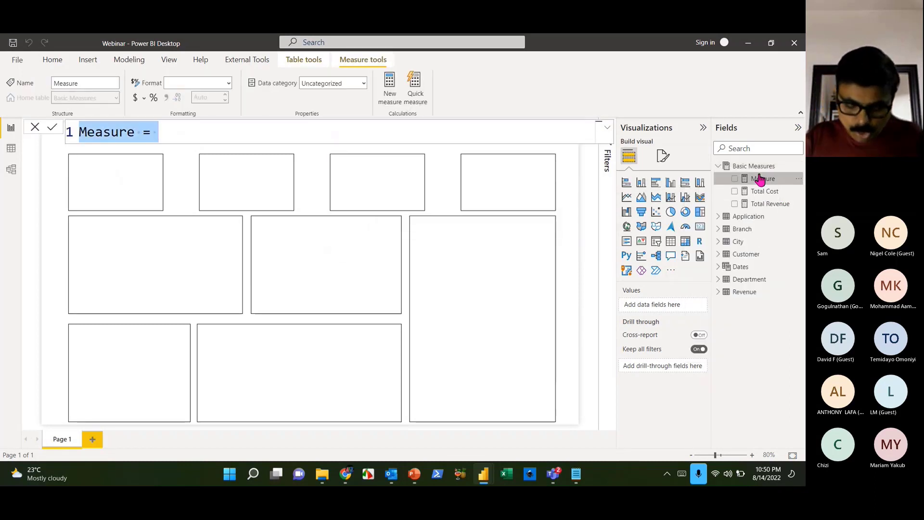
pyautogui.write('Total Profti')
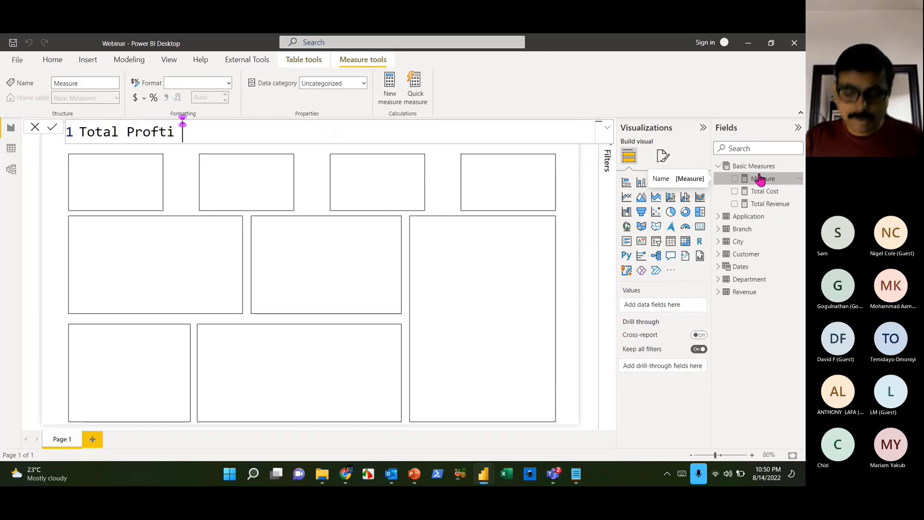
pyautogui.press('BackSpace')
pyautogui.press('BackSpace')
pyautogui.write('it')
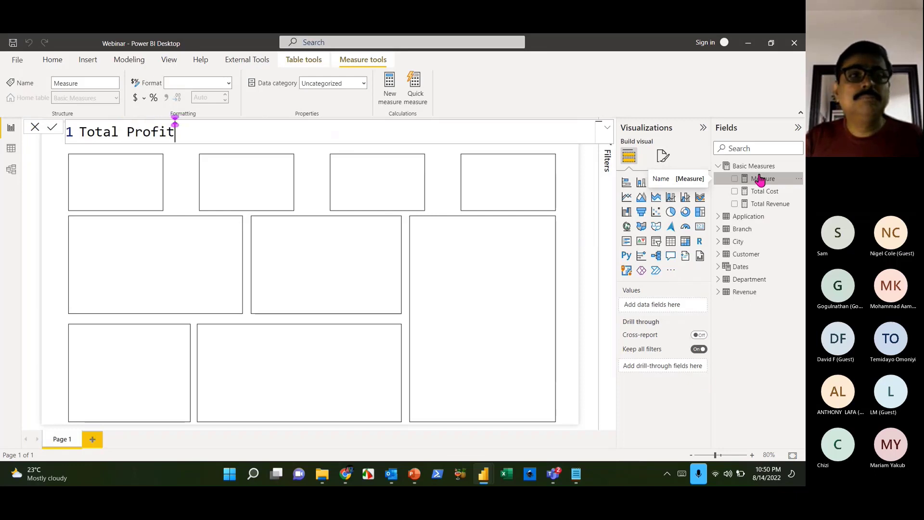
pyautogui.write(' = [to')
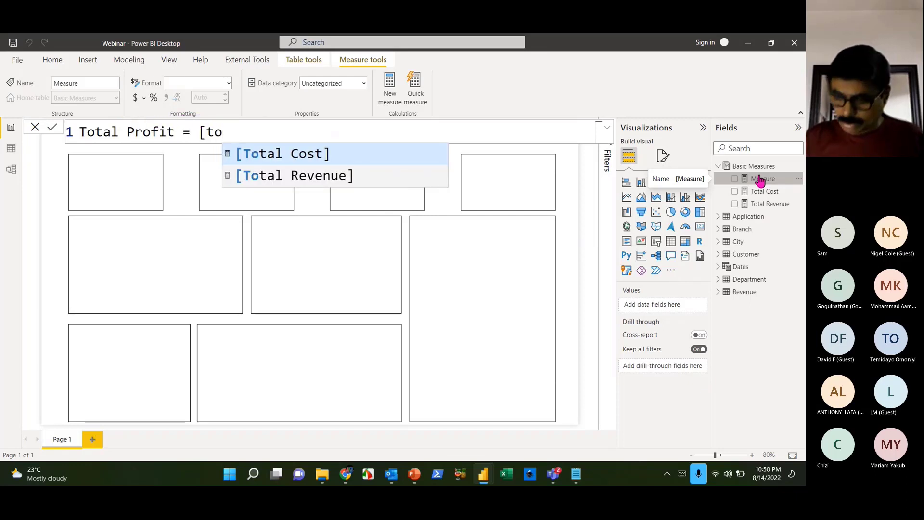
pyautogui.press('Down')
pyautogui.press('Tab')
pyautogui.write('-[to')
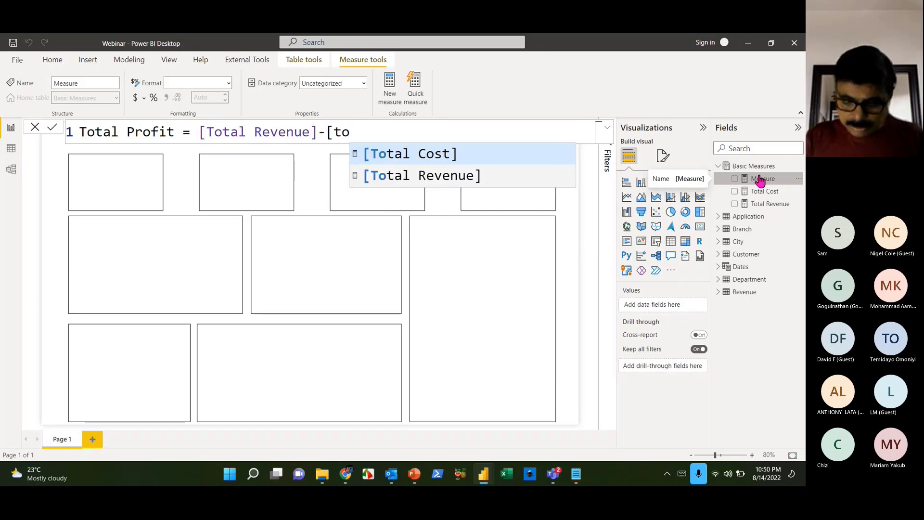
pyautogui.press('Tab')
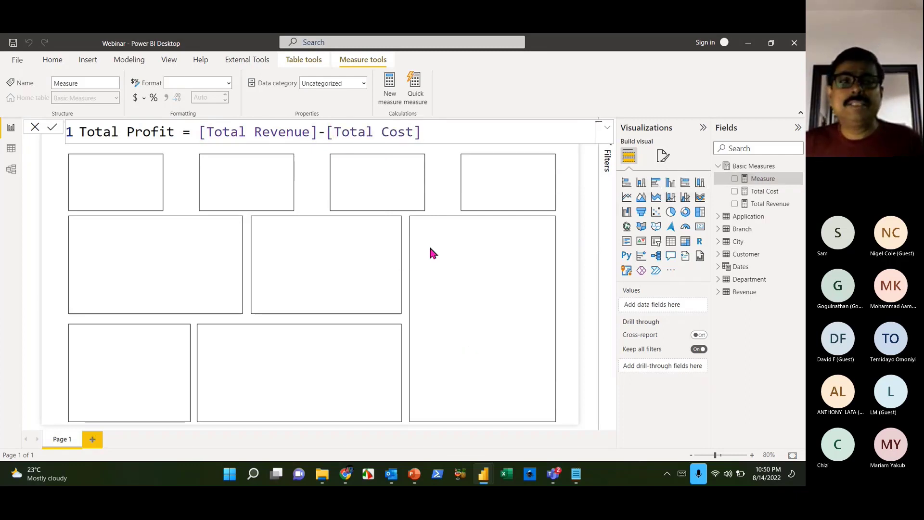
pyautogui.press('Return')
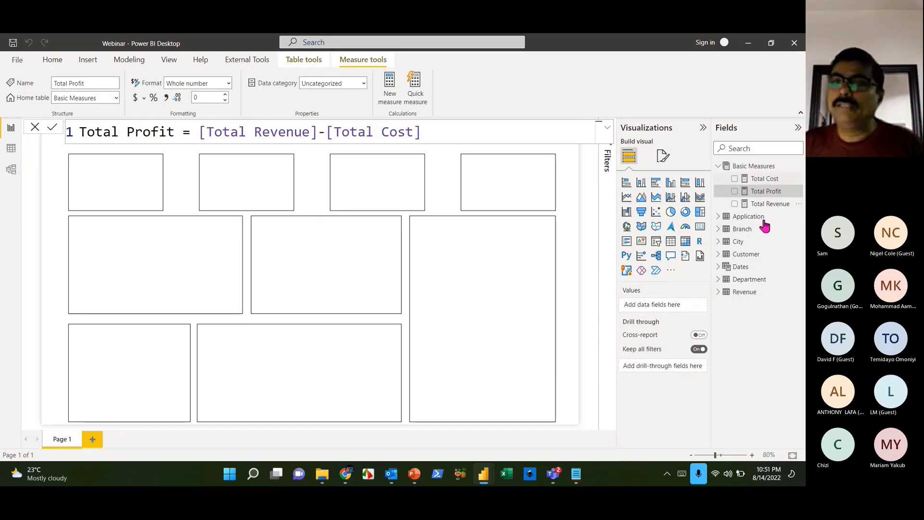
pyautogui.click(768, 203)
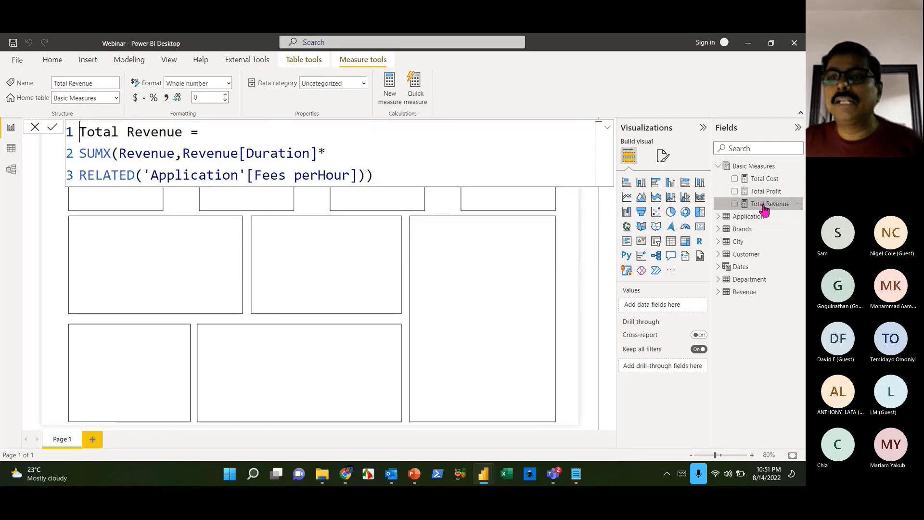
# - Add thousands separators to the Total Revenue, Total Profit and Total Cost measures
pyautogui.click(166, 98)
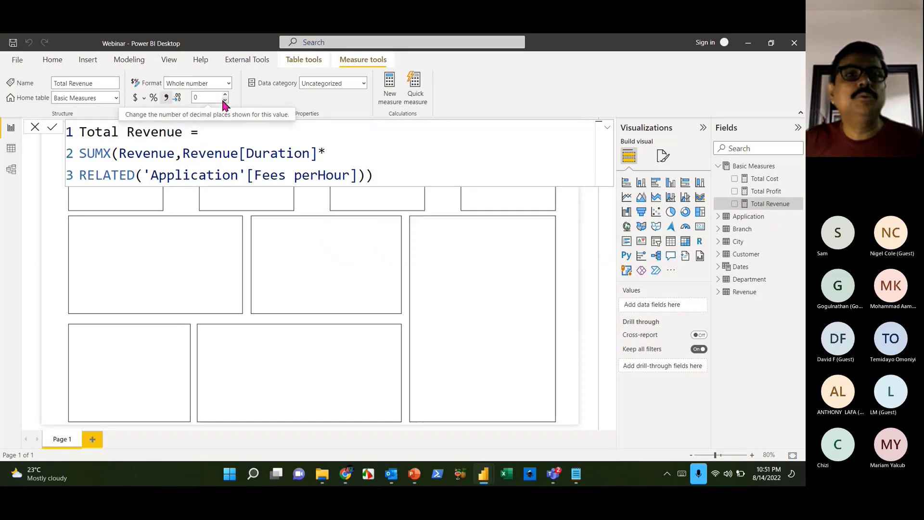
pyautogui.click(778, 193)
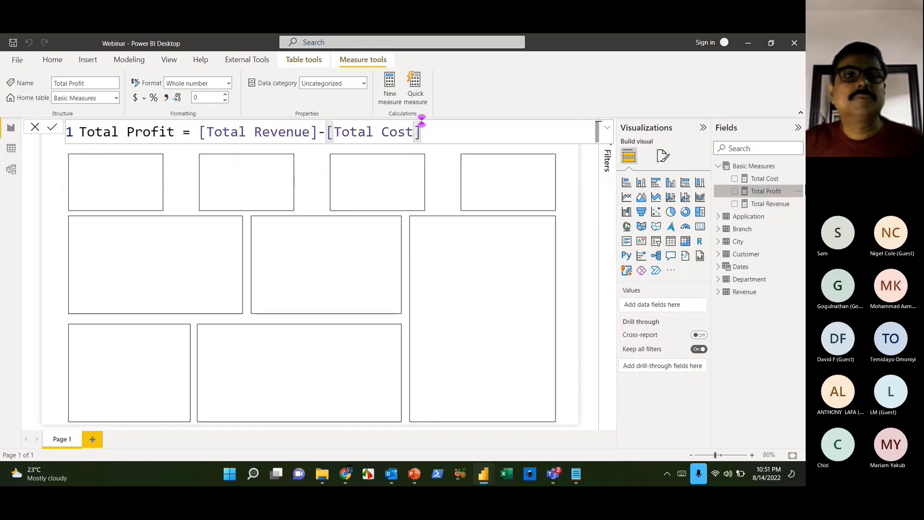
pyautogui.click(167, 99)
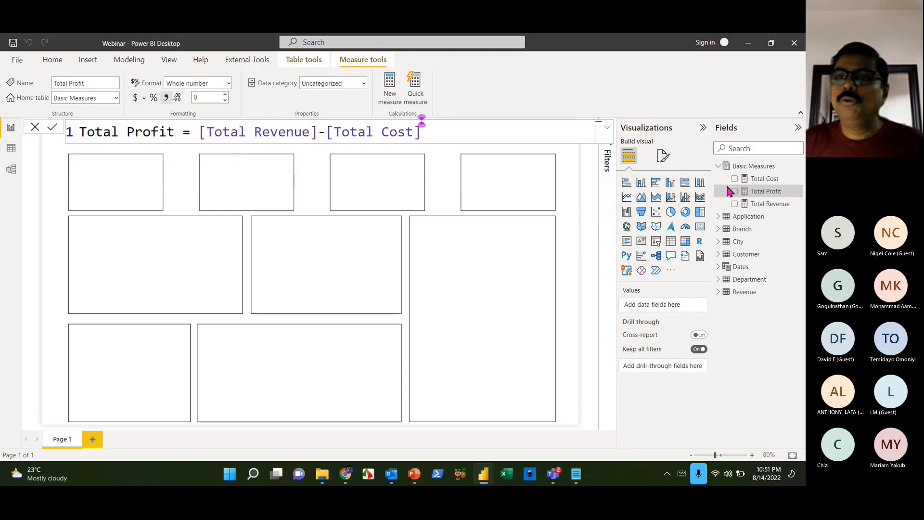
pyautogui.click(758, 181)
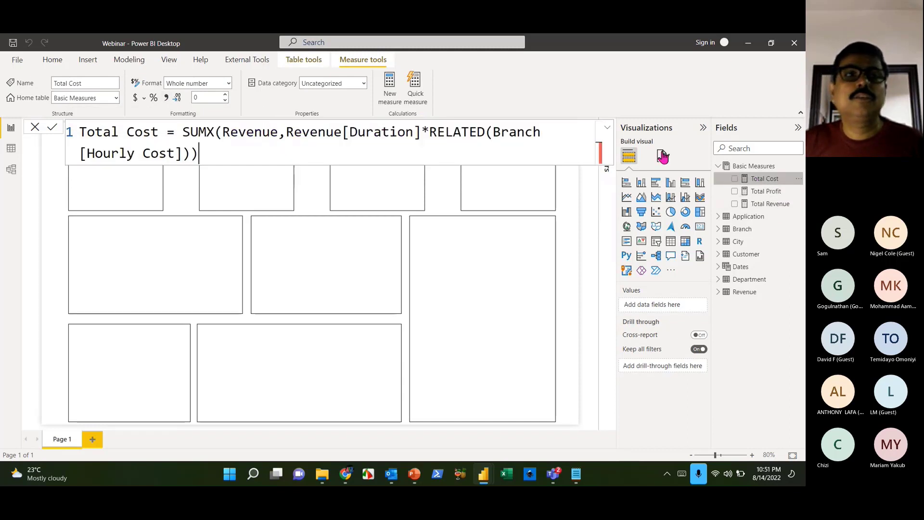
pyautogui.click(166, 100)
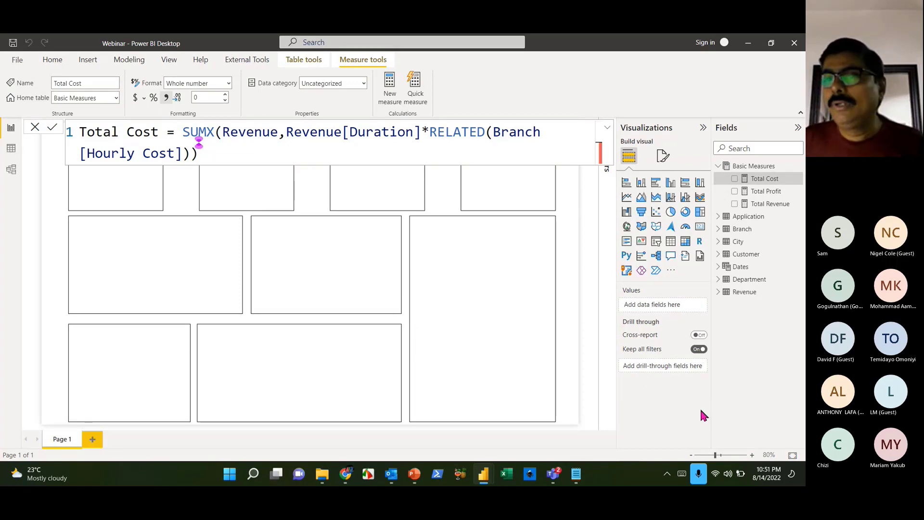
pyautogui.rightClick(800, 169)
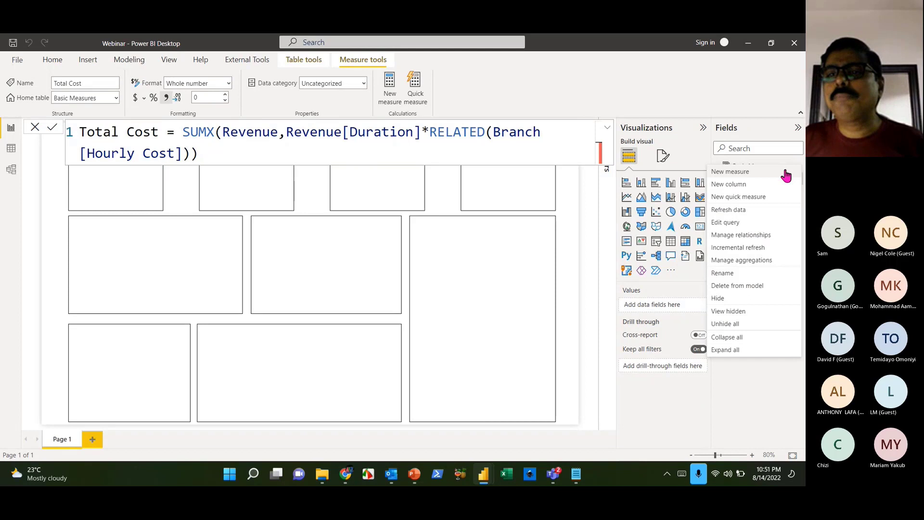
# - Create Profit Margin = DIVIDE([Total Profit],[Total Revenue]) formatted as a percentage
pyautogui.click(749, 173)
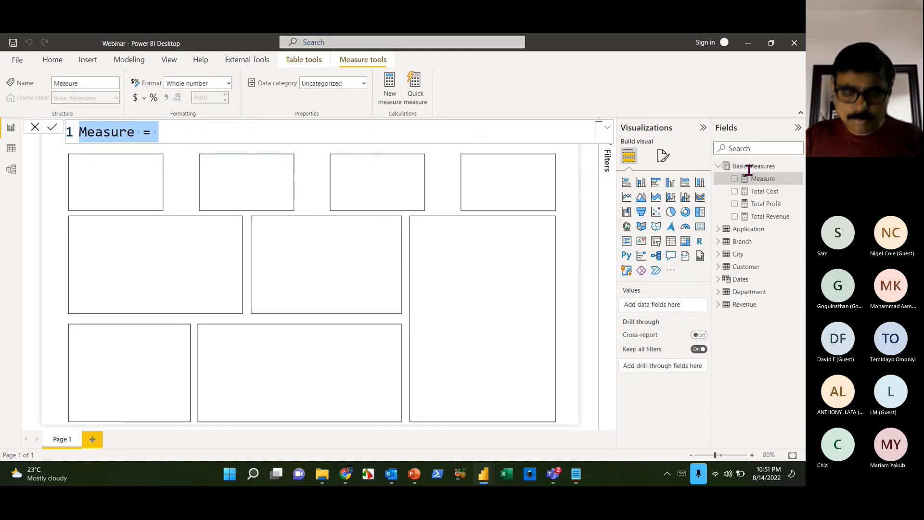
pyautogui.write('Profit m')
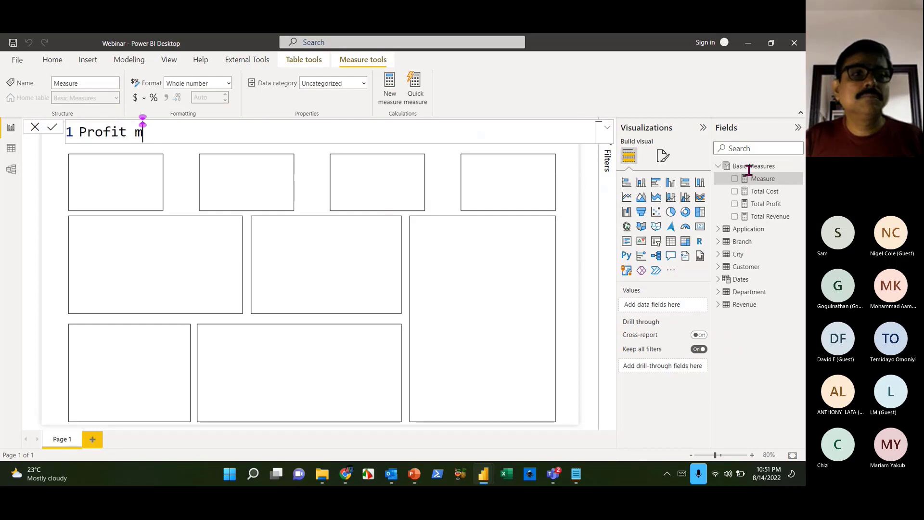
pyautogui.press('BackSpace')
pyautogui.write('Margin ')
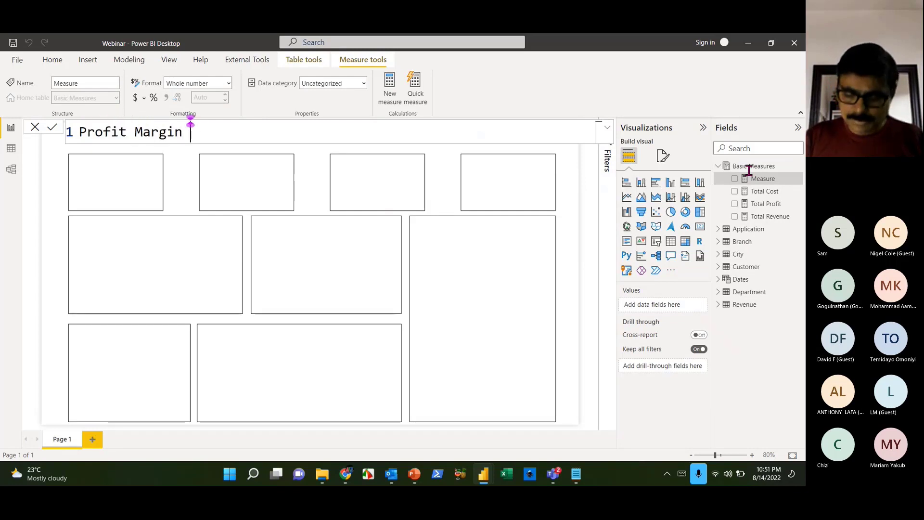
pyautogui.write('= DIVIDE(')
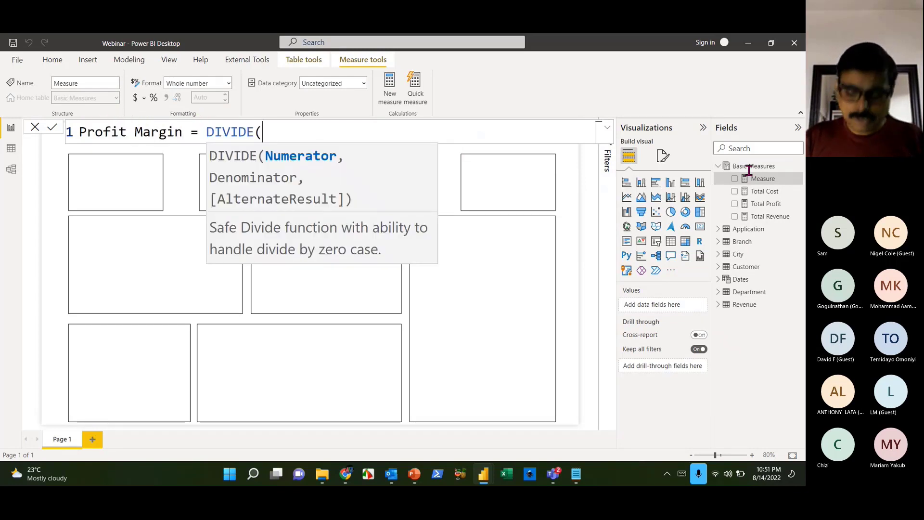
pyautogui.write('[to')
pyautogui.press('Down')
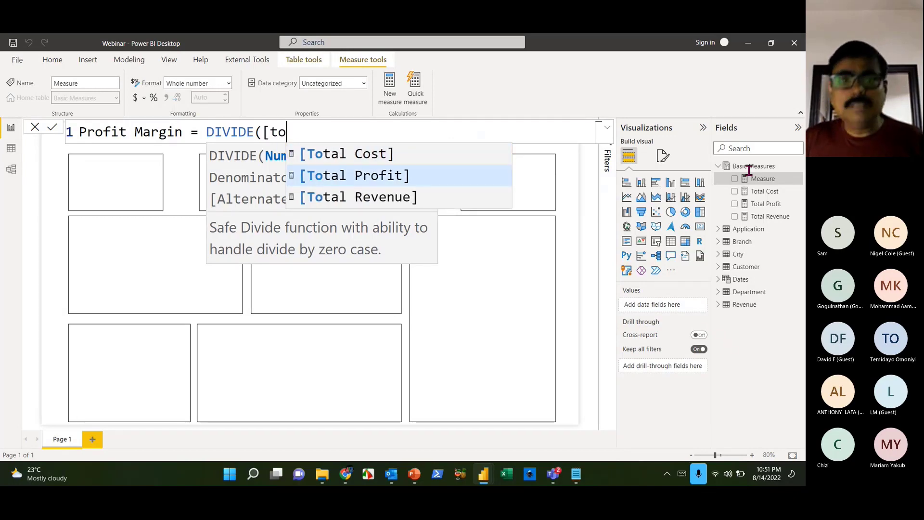
pyautogui.press('Tab')
pyautogui.write(',[tot')
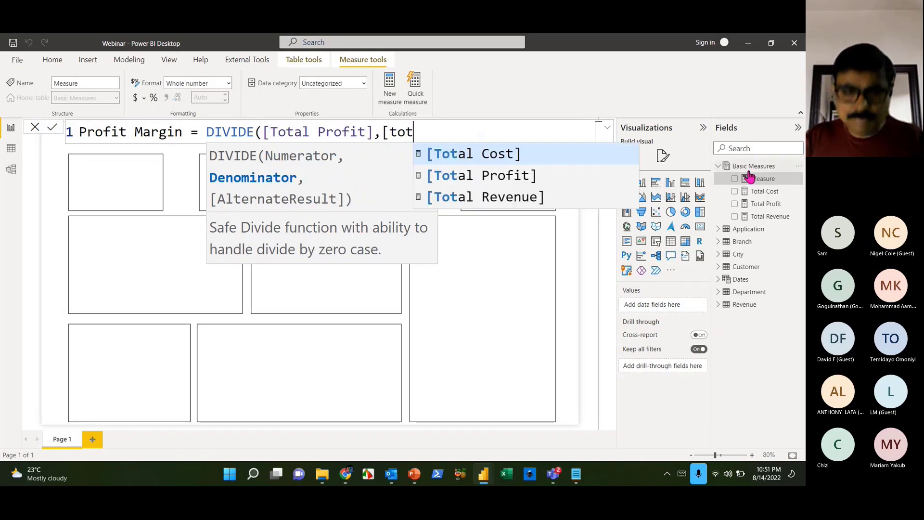
pyautogui.press('Down')
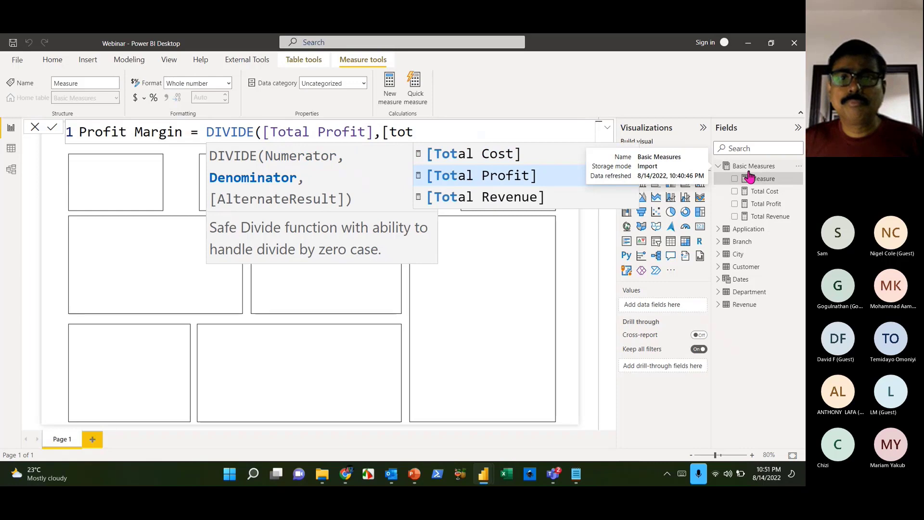
pyautogui.press('Down')
pyautogui.press('Tab')
pyautogui.write(')')
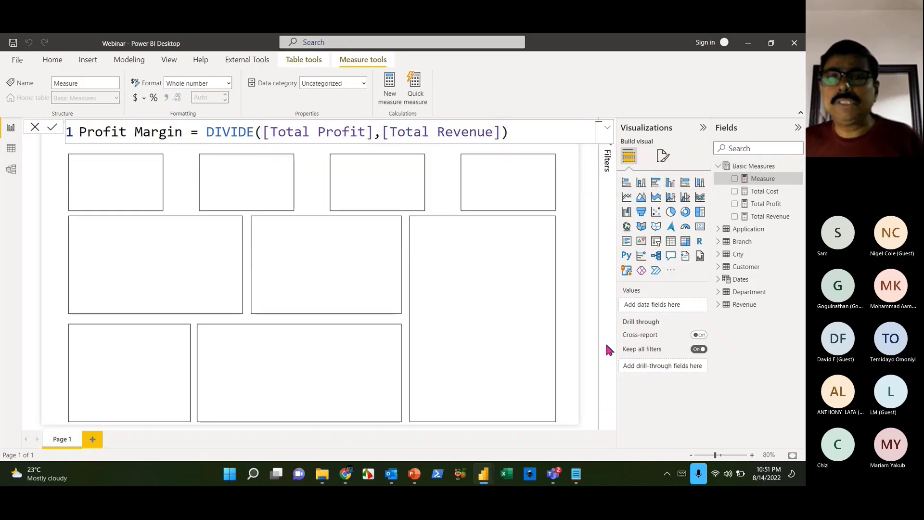
pyautogui.press('Return')
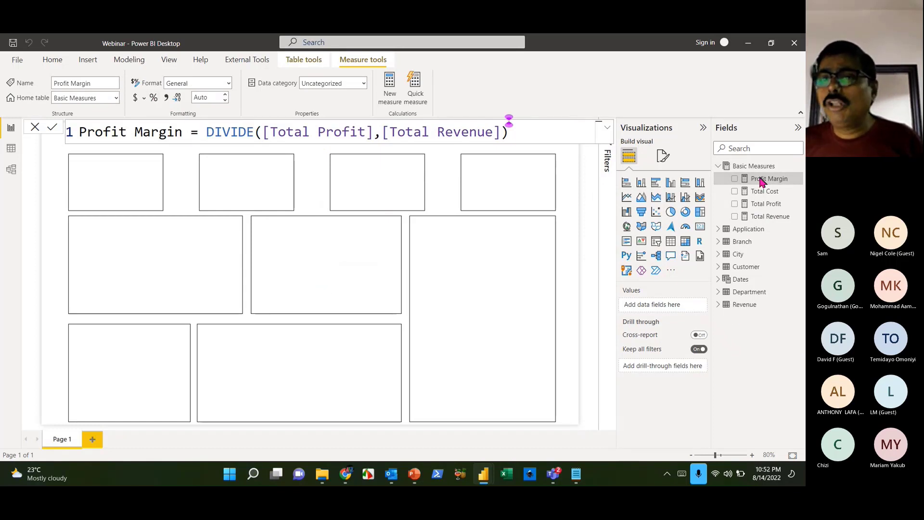
pyautogui.click(153, 97)
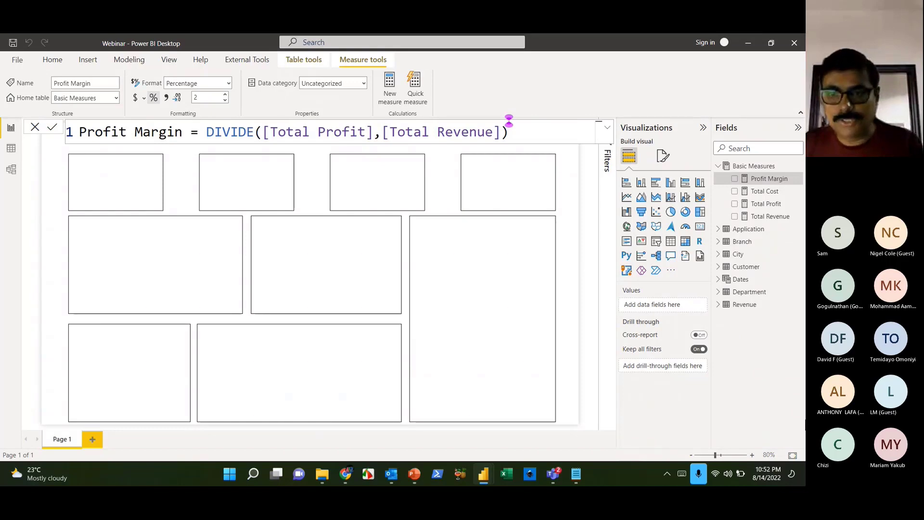
pyautogui.click(12, 168)
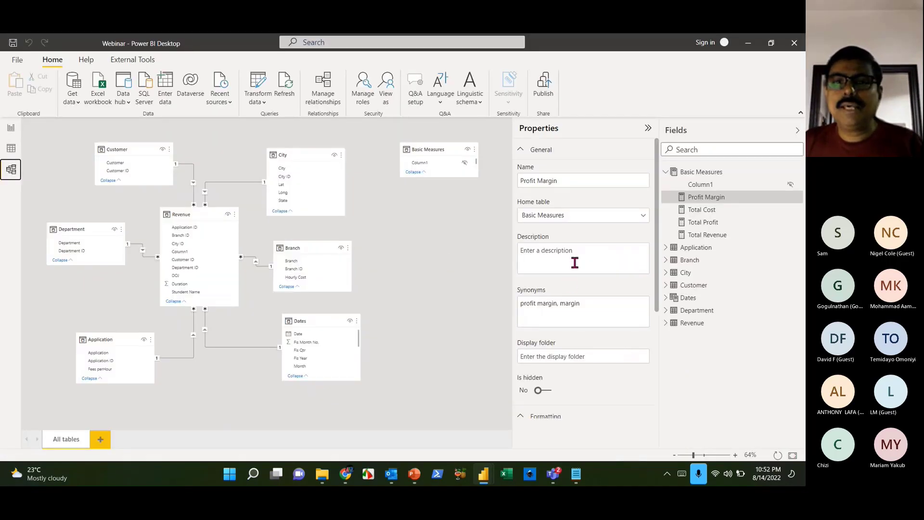
# - Set Profit Margin's display folder to 'Regular Functions'
pyautogui.click(585, 253)
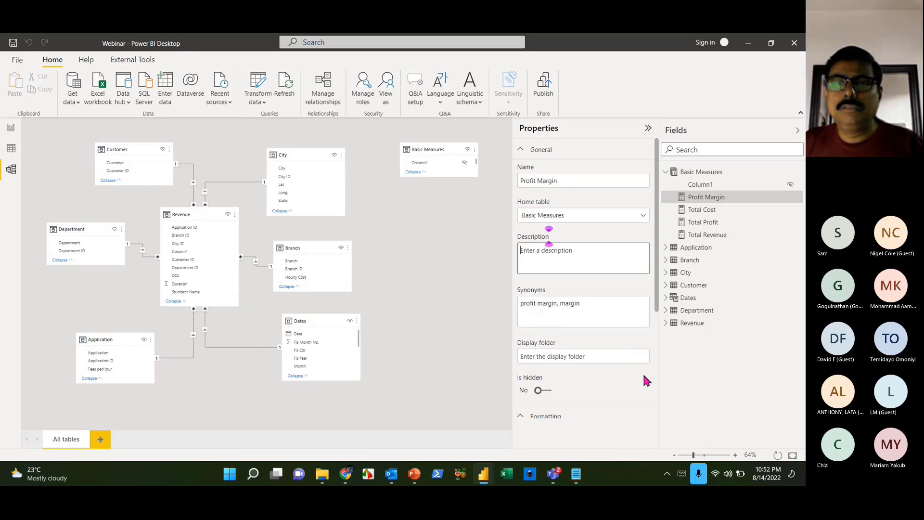
pyautogui.click(589, 355)
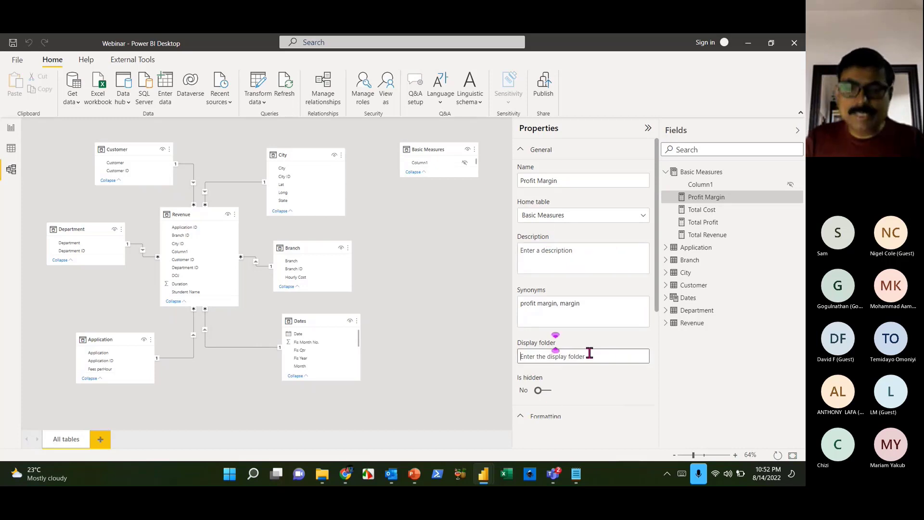
pyautogui.write('Regula')
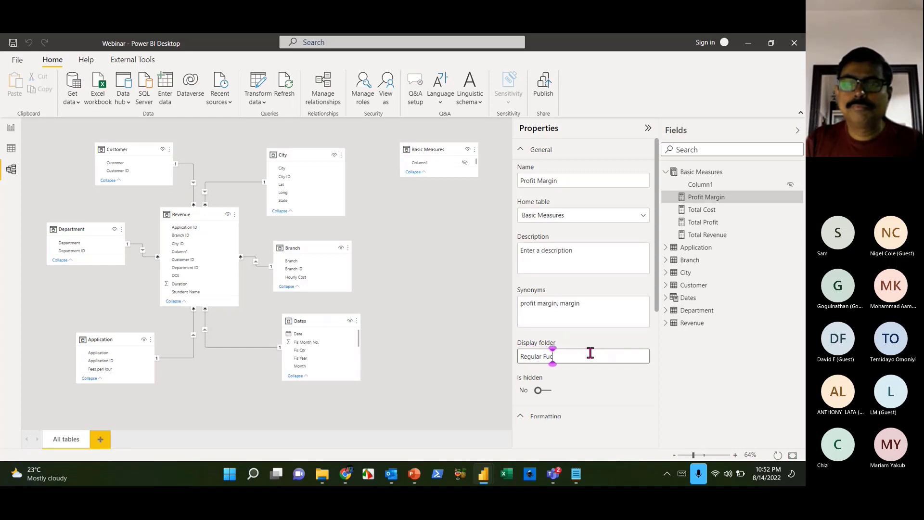
pyautogui.write('r Functions')
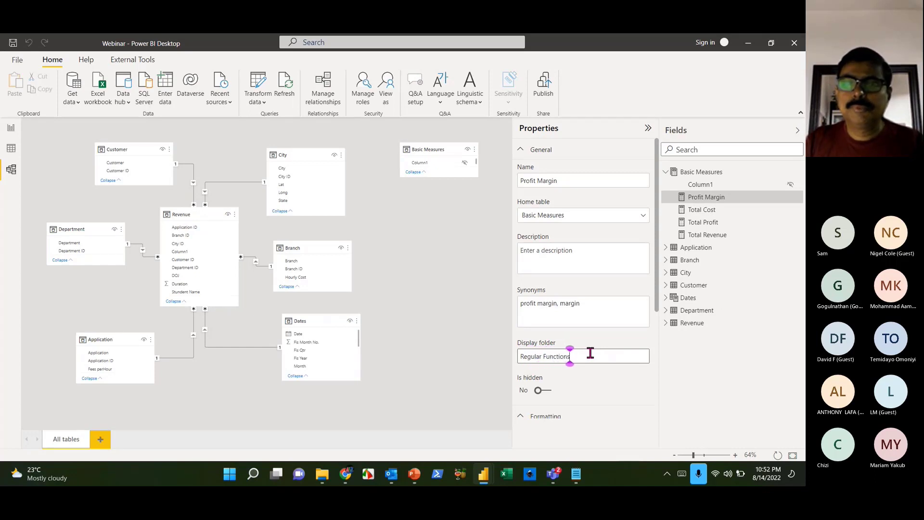
pyautogui.click(725, 379)
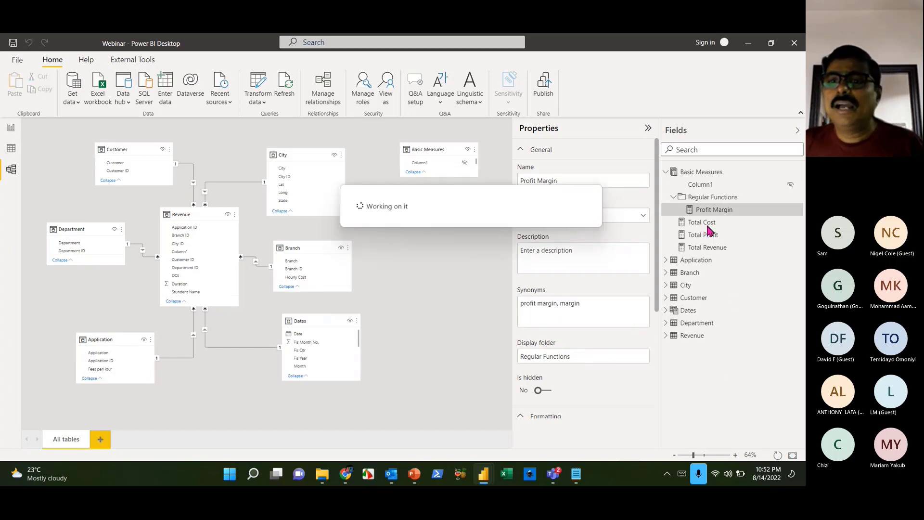
# - Move Total Cost, Total Profit and Total Revenue into Regular Functions, then return to Report view
pyautogui.click(708, 224)
pyautogui.moveTo(708, 224); pyautogui.dragTo(736, 207)
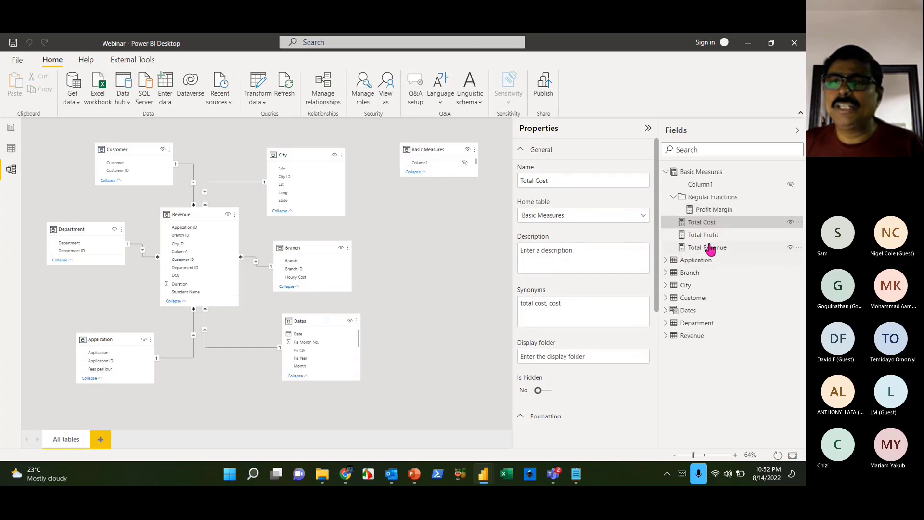
pyautogui.moveTo(701, 225); pyautogui.dragTo(739, 200)
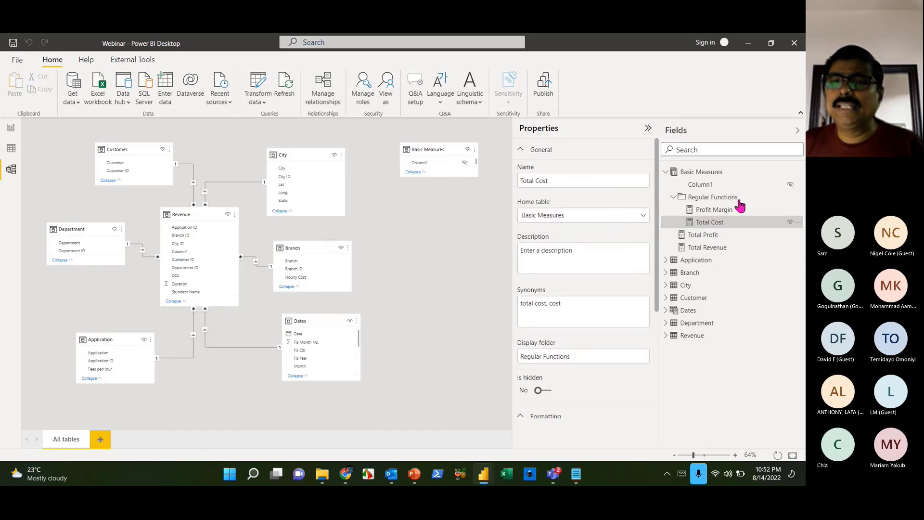
pyautogui.click(705, 238)
pyautogui.keyDown('ctrl'); pyautogui.click(708, 248); pyautogui.keyUp('ctrl')
pyautogui.moveTo(707, 247); pyautogui.dragTo(738, 206)
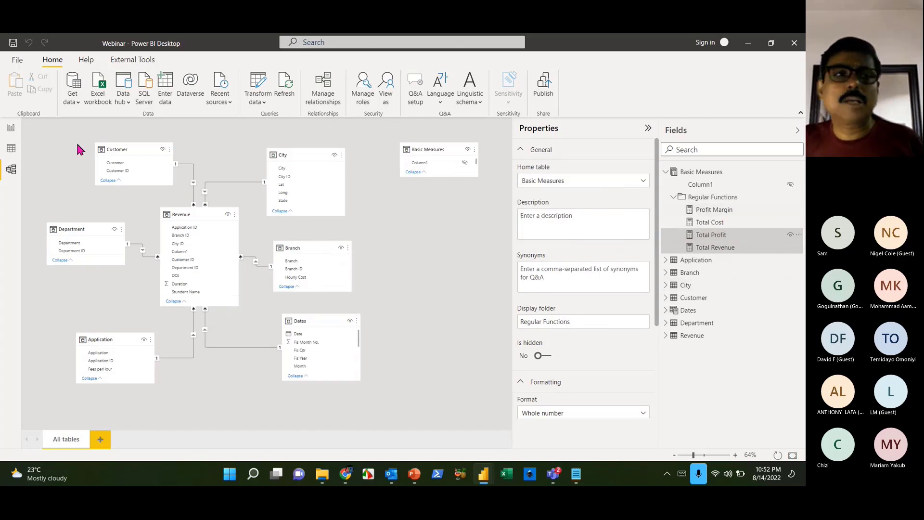
pyautogui.click(11, 128)
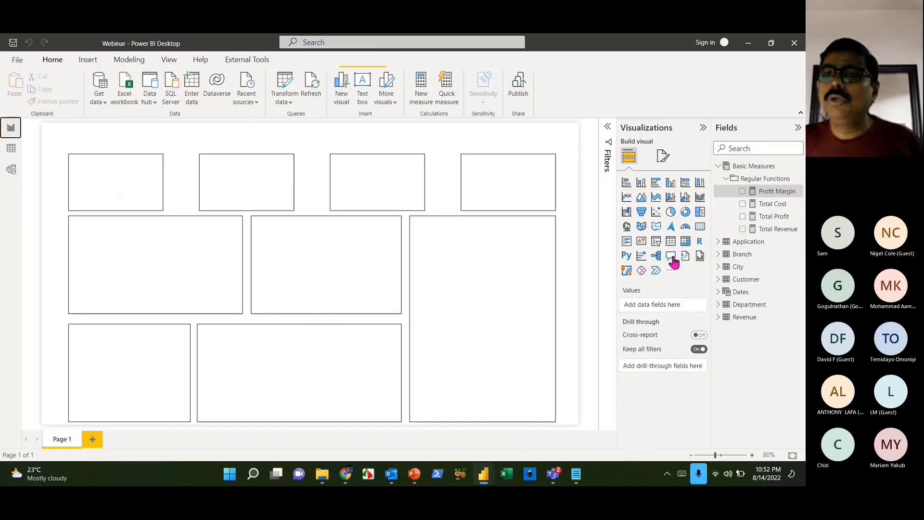
pyautogui.click(725, 179)
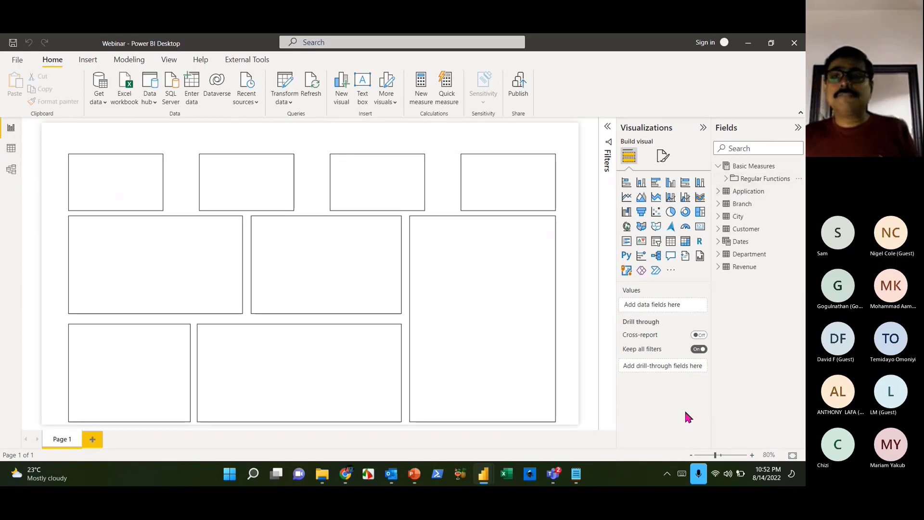
pyautogui.click(740, 241)
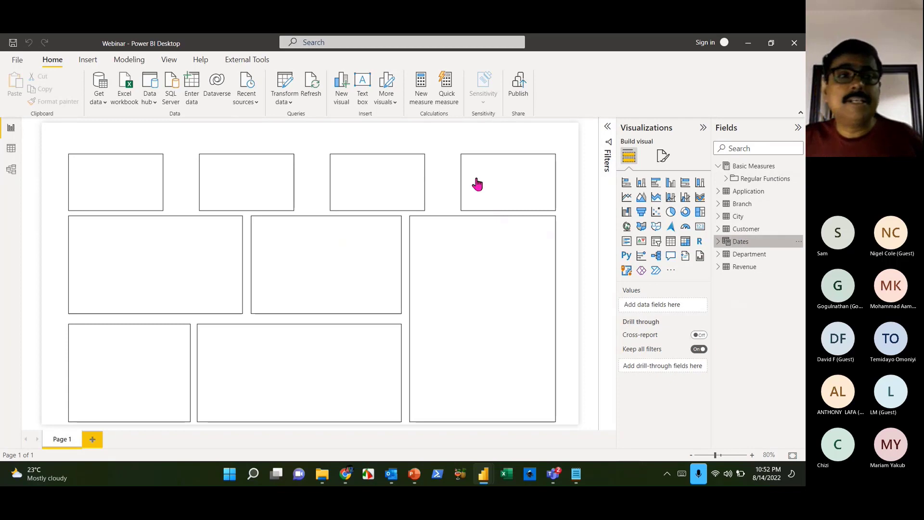
pyautogui.scroll(-3, 344, 314)
pyautogui.scroll(-4, 351, 335)
pyautogui.scroll(7, 446, 384)
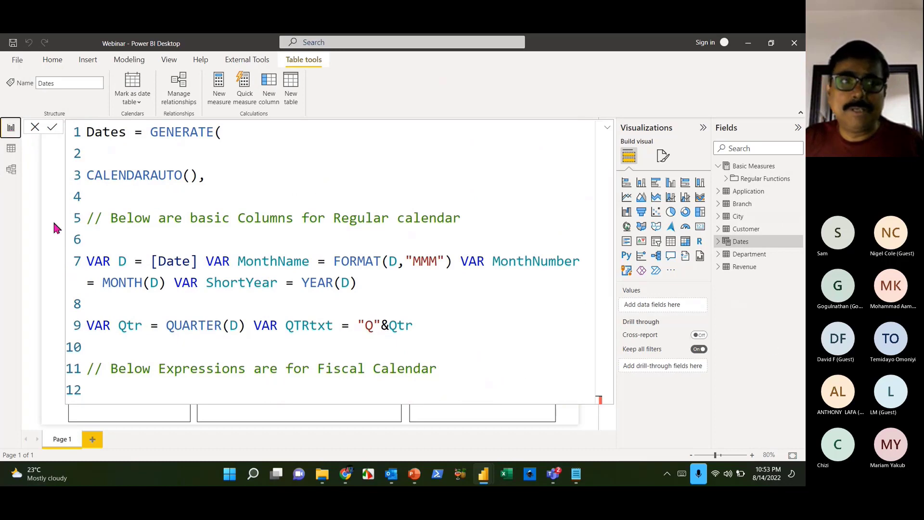
pyautogui.click(34, 127)
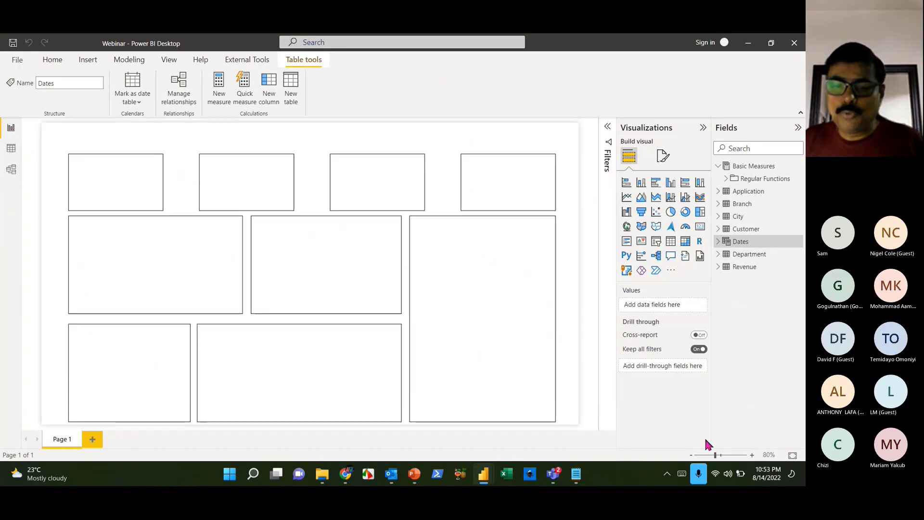
pyautogui.click(576, 473)
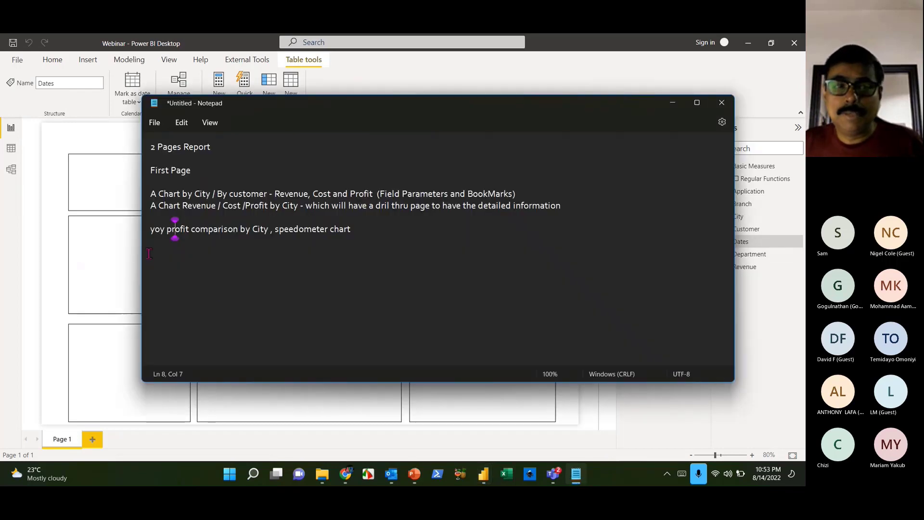
# - Put the Notepad plan away and bring the Power BI Page 1 wireframe back
pyautogui.moveTo(163, 229); pyautogui.dragTo(159, 230)
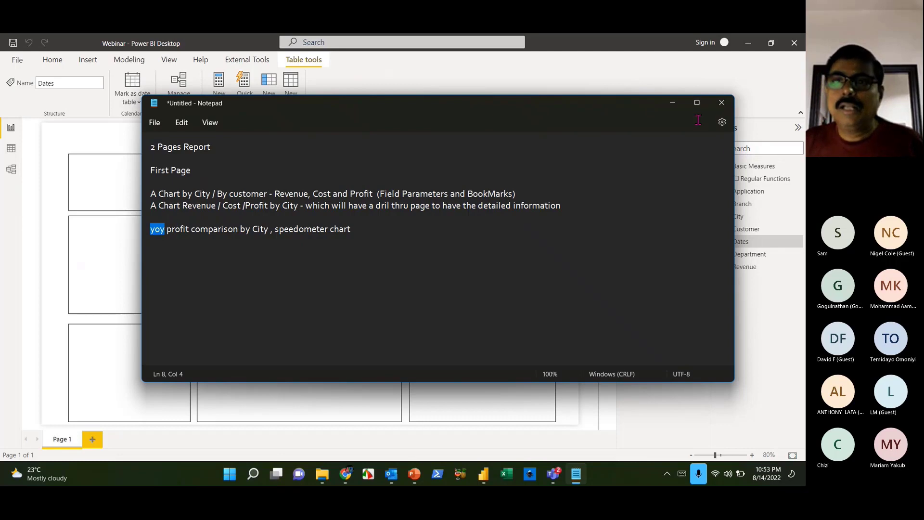
pyautogui.click(672, 103)
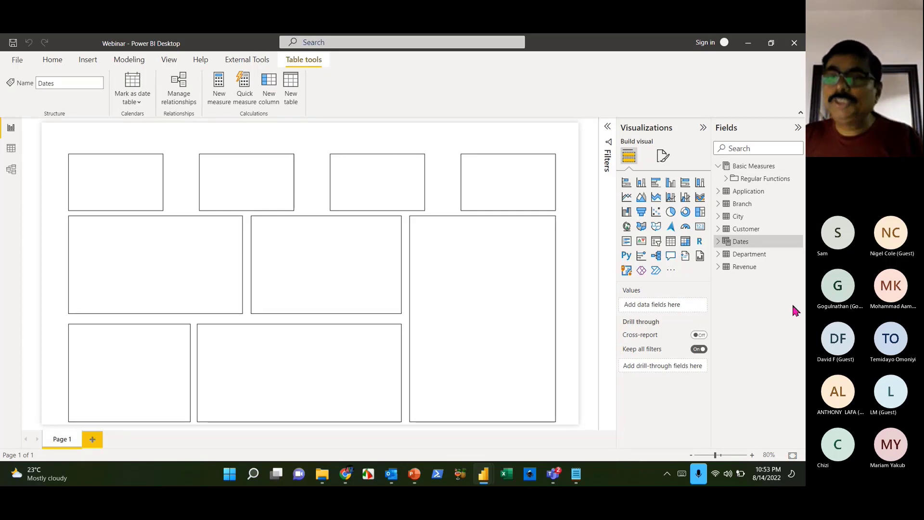
# - Start a Basic Measures measure: LY Revenue = CALCULATE([Total Revenue], on a new line
pyautogui.rightClick(799, 165)
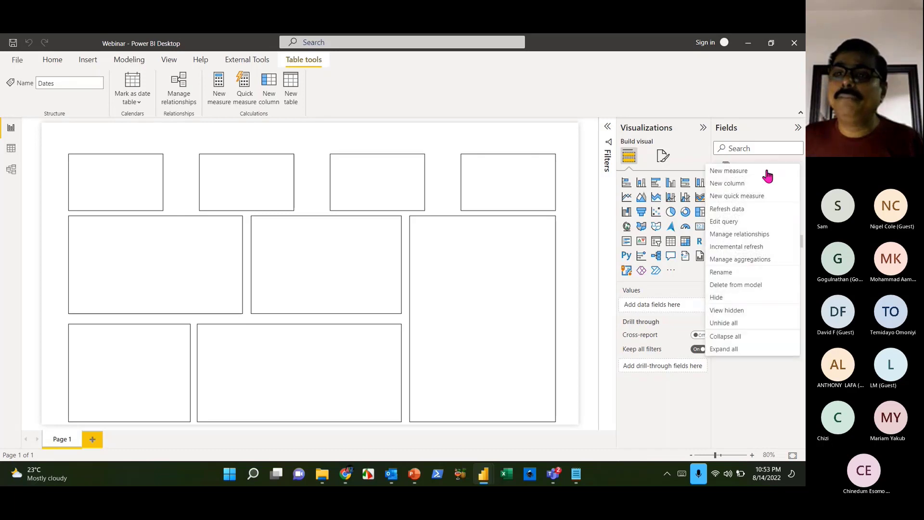
pyautogui.press('Escape')
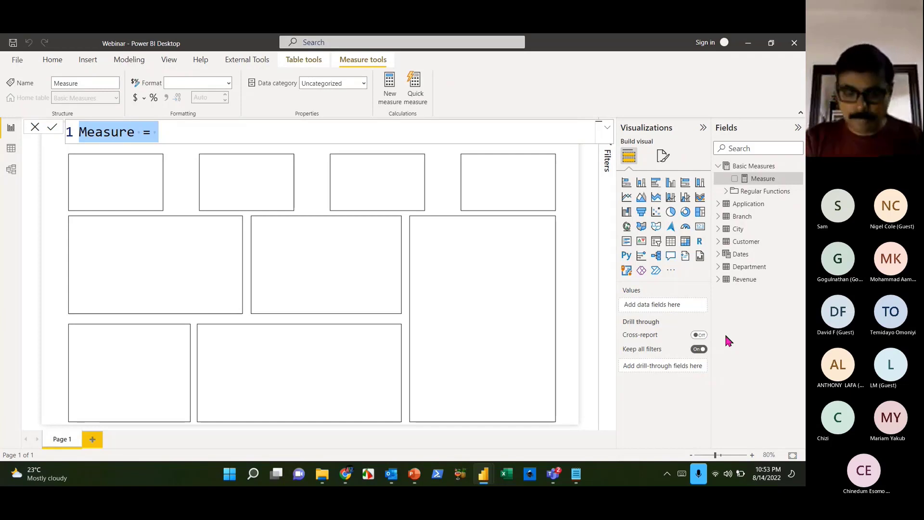
pyautogui.write('LY Reve')
pyautogui.press('BackSpace')
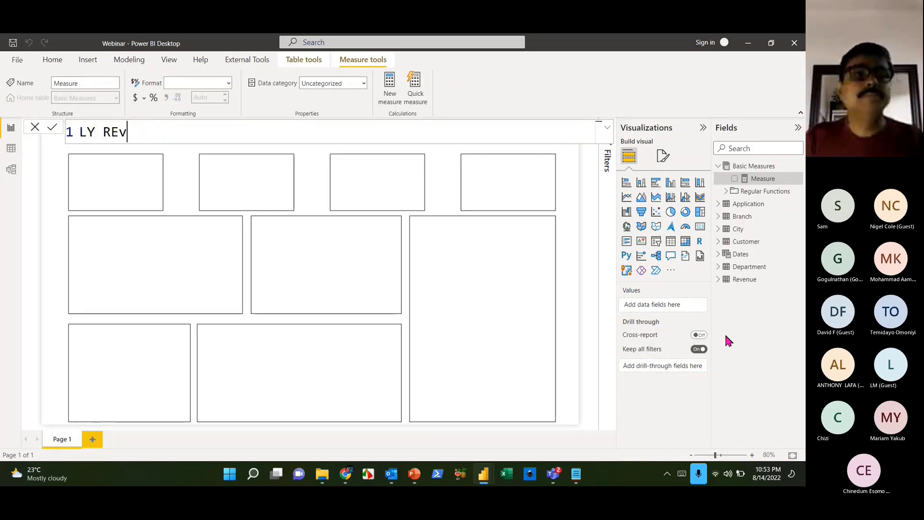
pyautogui.write('enue = CALCULATE(')
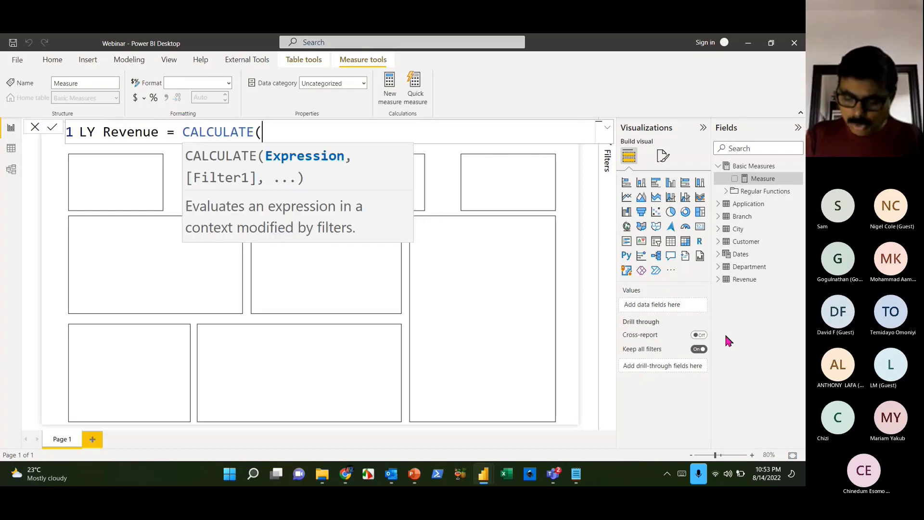
pyautogui.write('[Tot')
pyautogui.press('Down')
pyautogui.press('Down')
pyautogui.press('Tab')
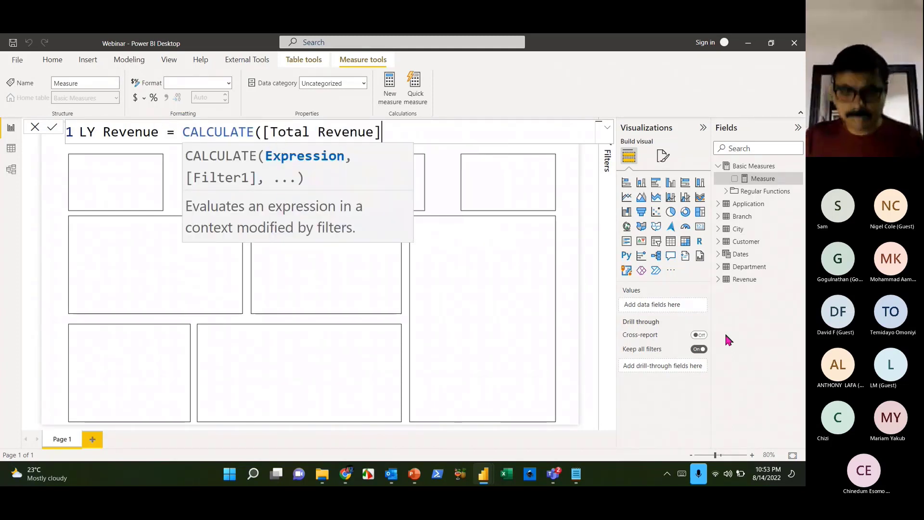
pyautogui.write(',')
pyautogui.hotkey('shift', 'Return')
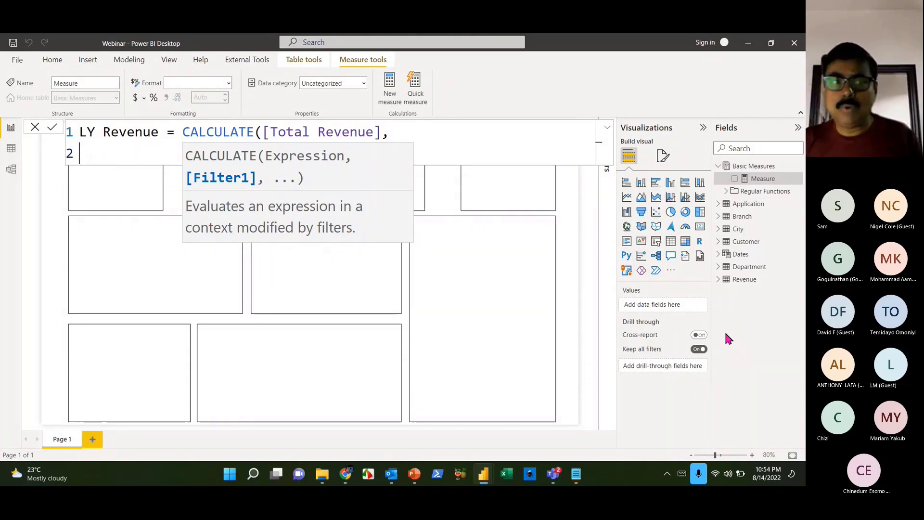
# - Finish the filter argument as SAMEPERIODLASTYEAR(Dates[Date]) and close the formula
pyautogui.write('same')
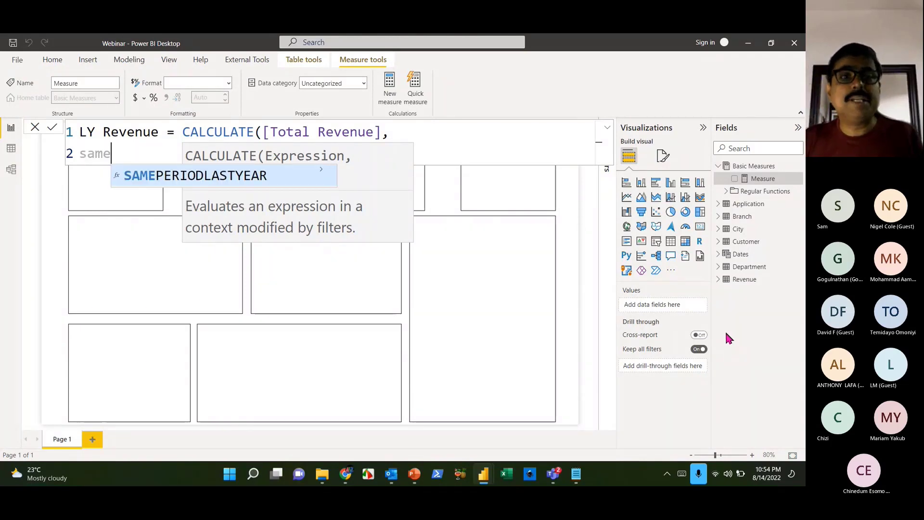
pyautogui.press('Tab')
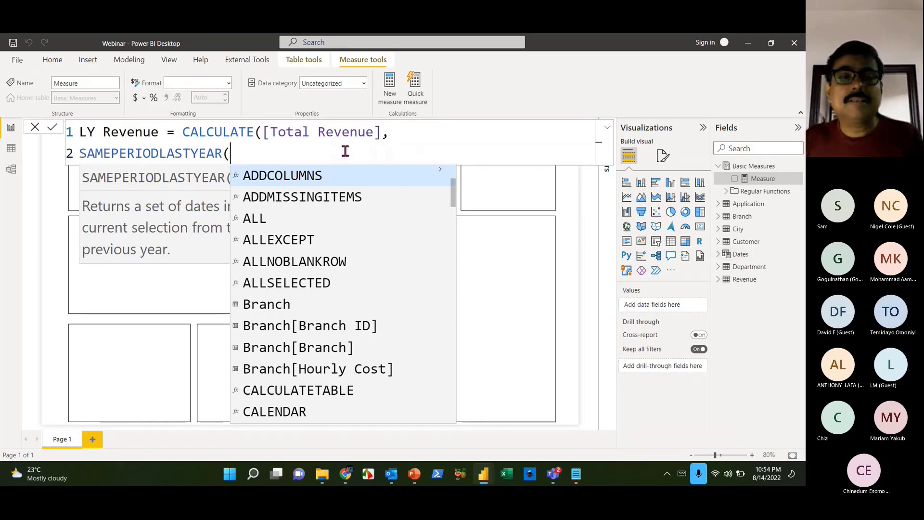
pyautogui.write('date')
pyautogui.press('Down')
pyautogui.press('Down')
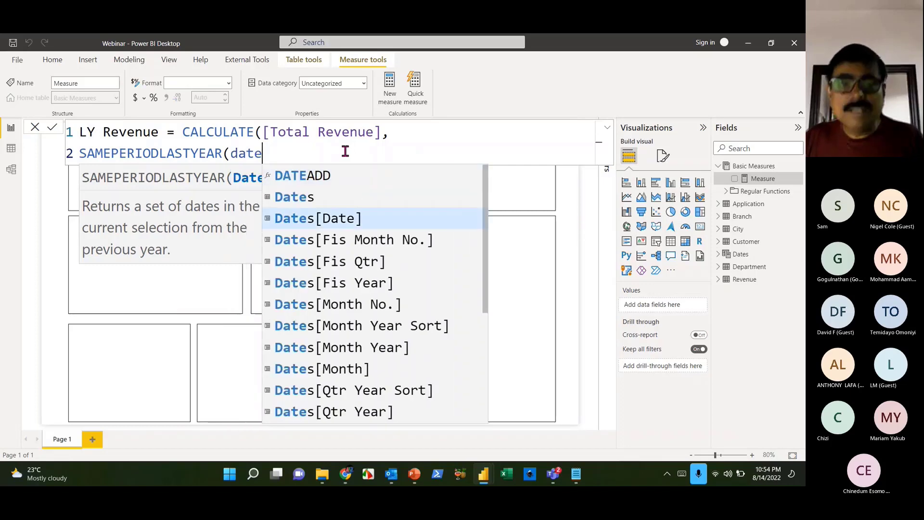
pyautogui.press('Tab')
pyautogui.write('))')
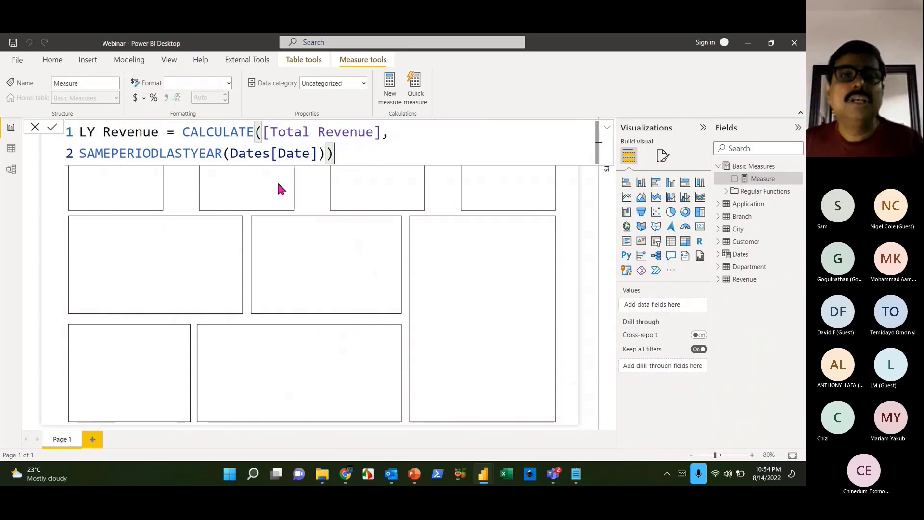
# - Highlight Dates[Date] to explain it, commit LY Revenue, and start another new measure
pyautogui.moveTo(230, 154); pyautogui.dragTo(318, 158)
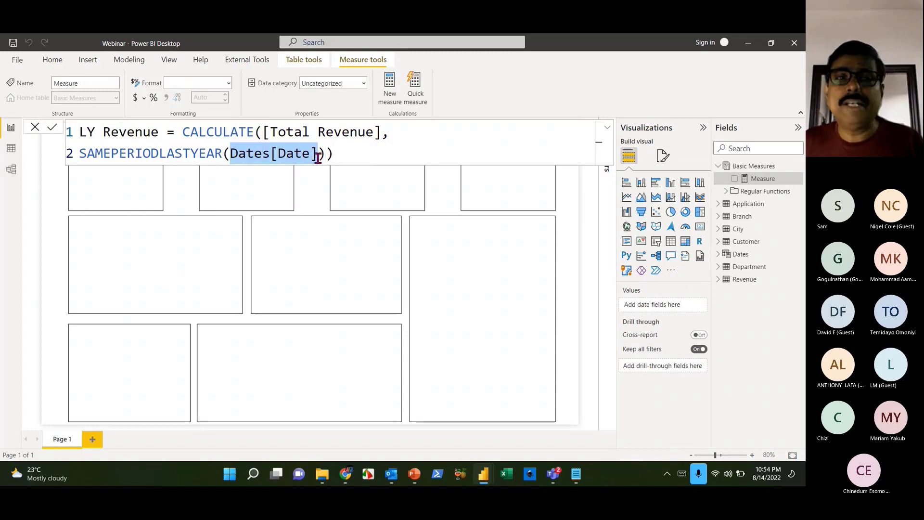
pyautogui.click(342, 156)
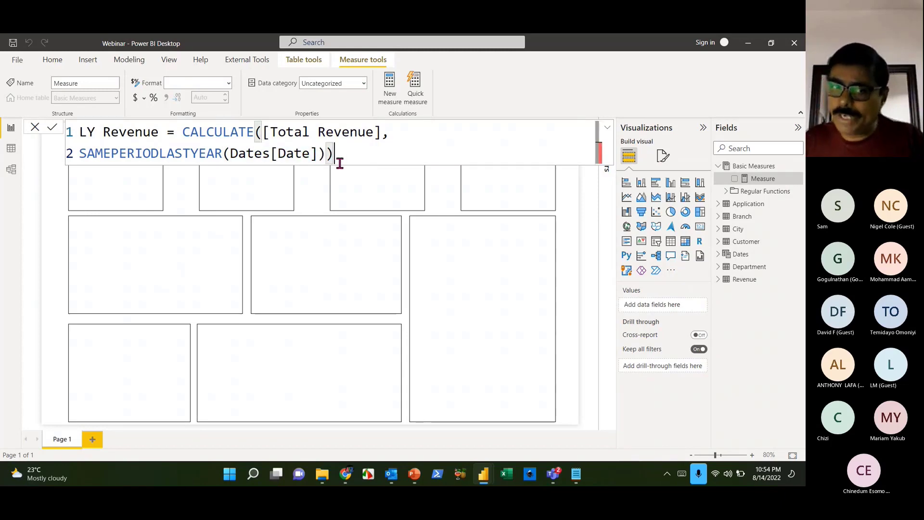
pyautogui.click(266, 156)
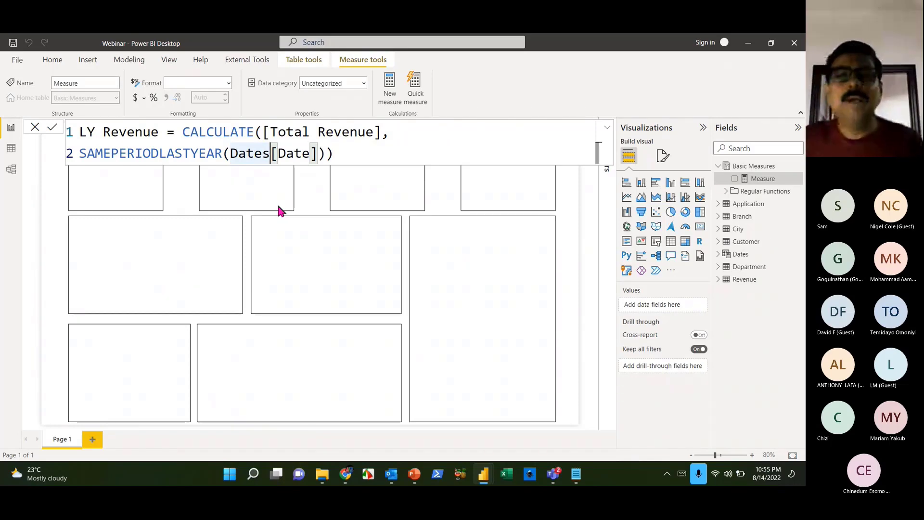
pyautogui.moveTo(230, 153); pyautogui.dragTo(270, 153)
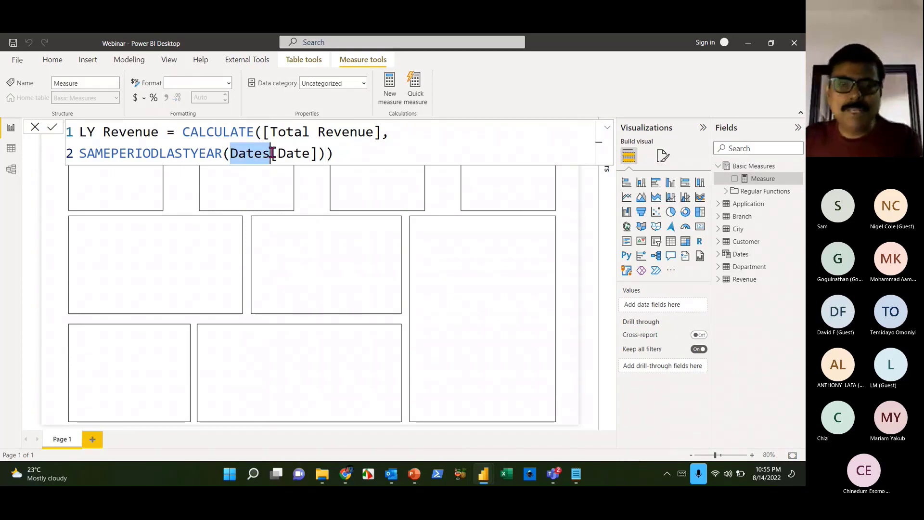
pyautogui.moveTo(272, 153); pyautogui.dragTo(367, 161)
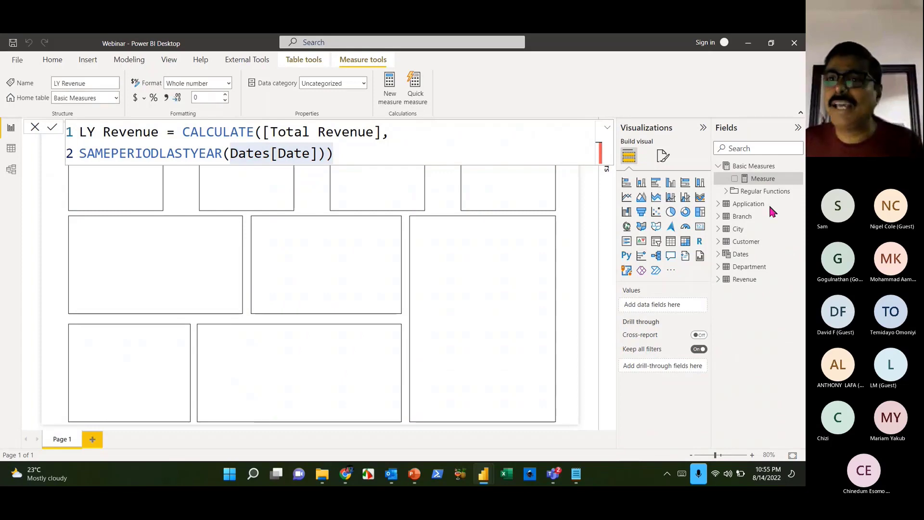
pyautogui.click(770, 178)
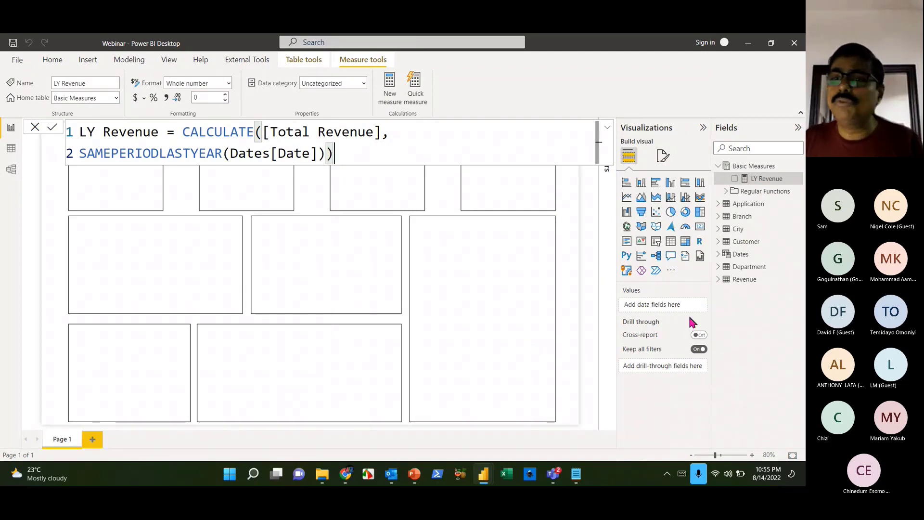
pyautogui.click(796, 166)
pyautogui.click(775, 176)
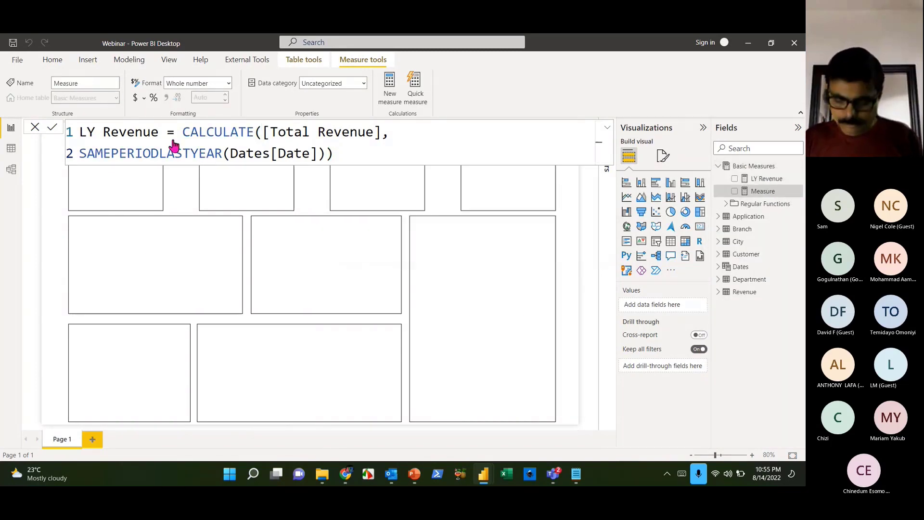
# - Begin LY Cost = CALCULATE([Total Cost], in the formula bar
pyautogui.write('LY Cost =')
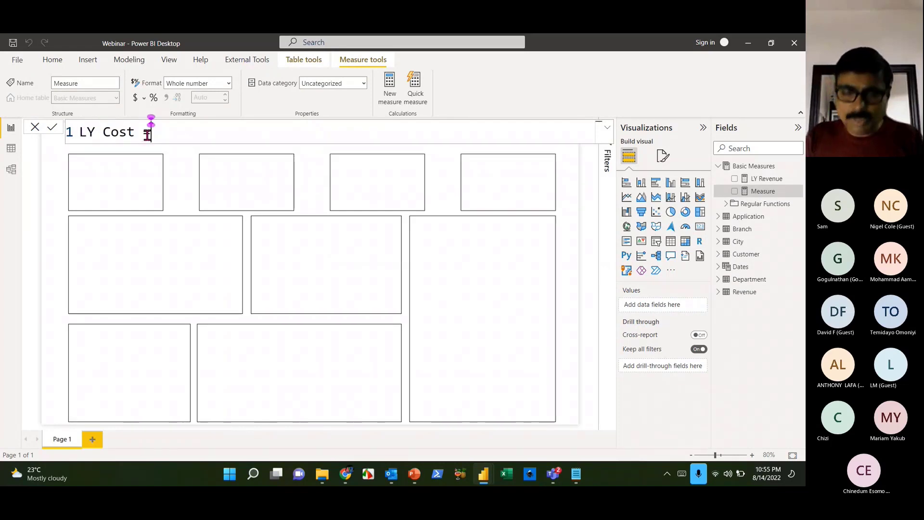
pyautogui.write(' CALCULATE(')
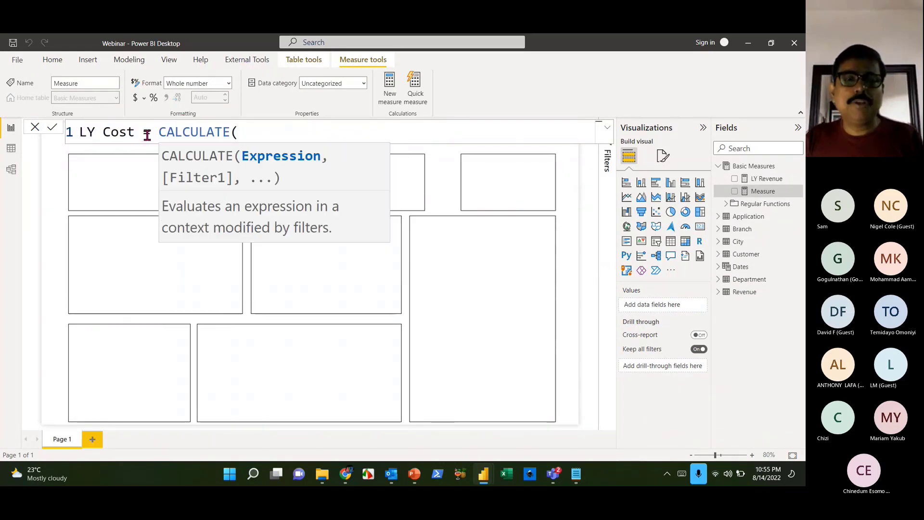
pyautogui.write('[t')
pyautogui.press('Down')
pyautogui.press('Down')
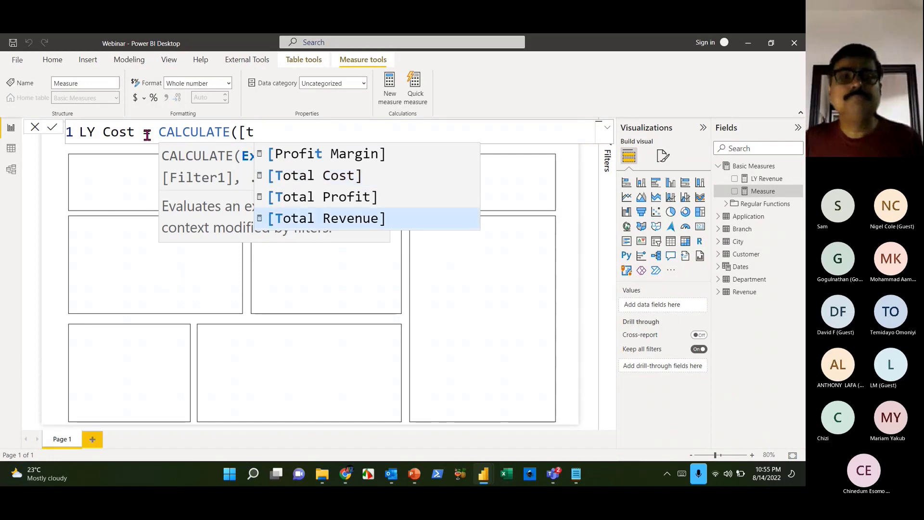
pyautogui.press('Up')
pyautogui.press('Up')
pyautogui.press('Tab')
pyautogui.write(',s')
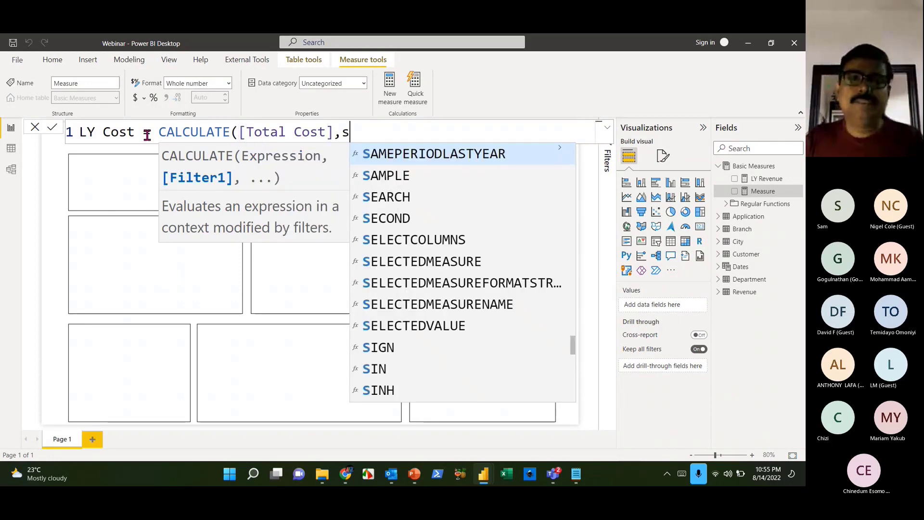
# - Complete SAMEPERIODLASTYEAR(Dates[Date]), commit LY Cost, and start another new measure
pyautogui.press('Tab')
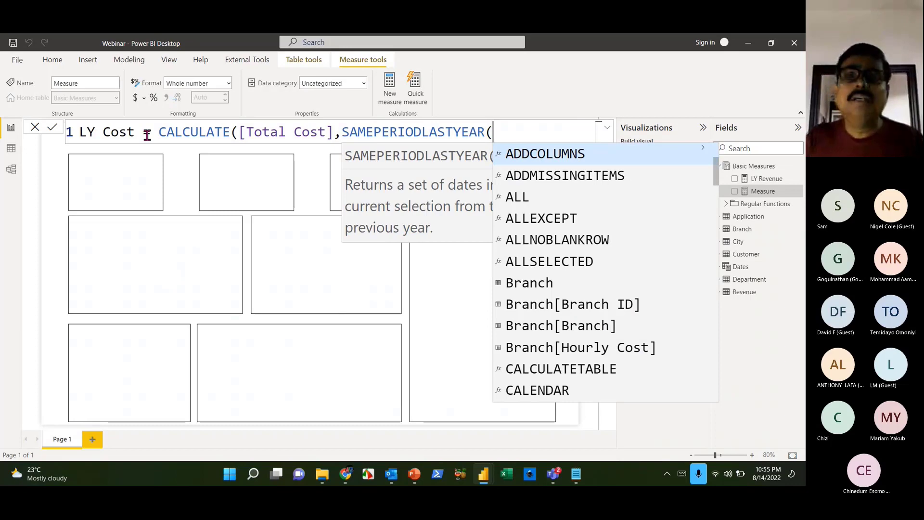
pyautogui.write('date')
pyautogui.press('Down')
pyautogui.press('Down')
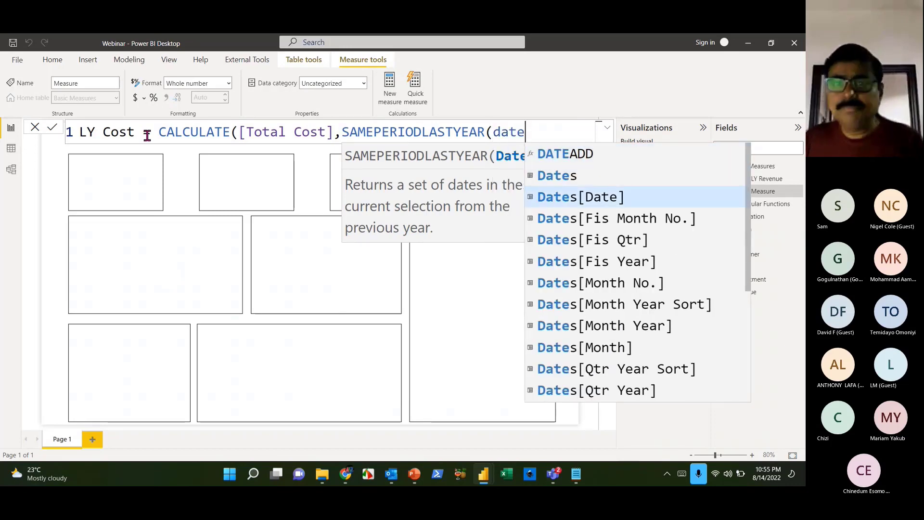
pyautogui.press('Tab')
pyautogui.write(')')
pyautogui.hotkey('shift', 'Return')
pyautogui.write(')')
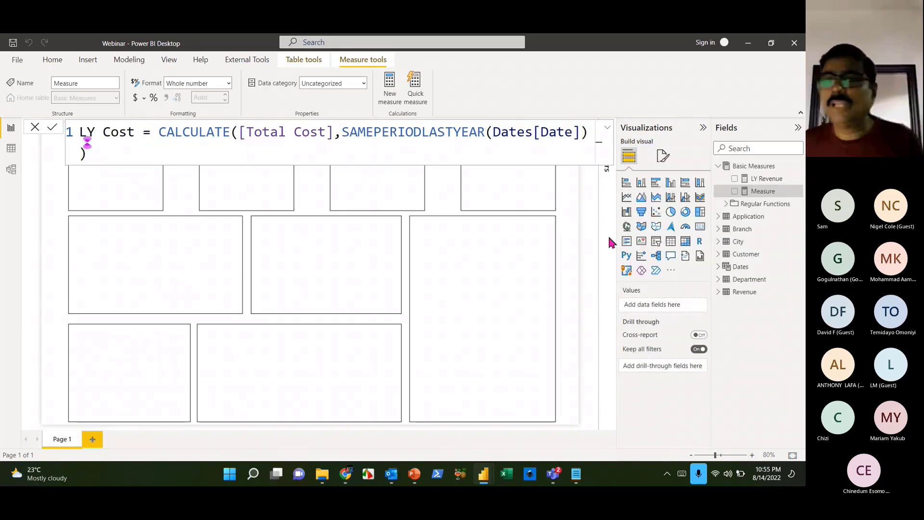
pyautogui.press('Return')
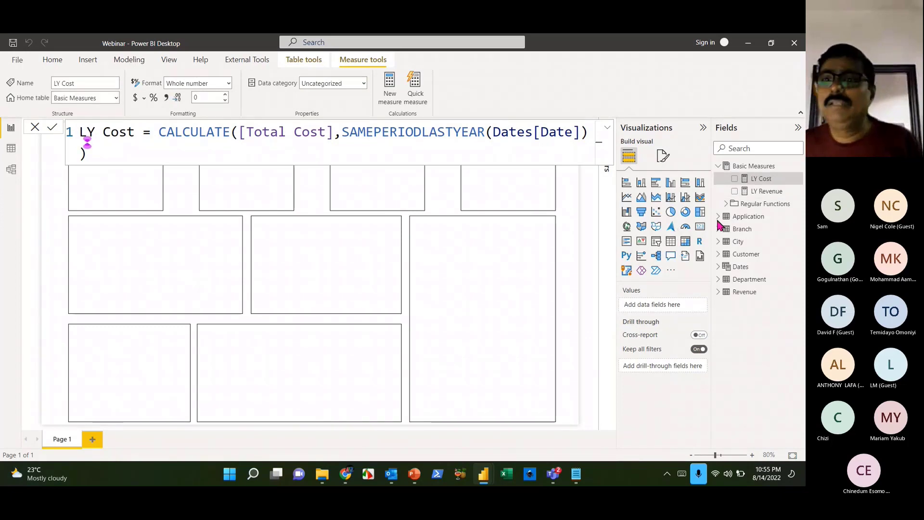
pyautogui.click(799, 167)
pyautogui.click(775, 175)
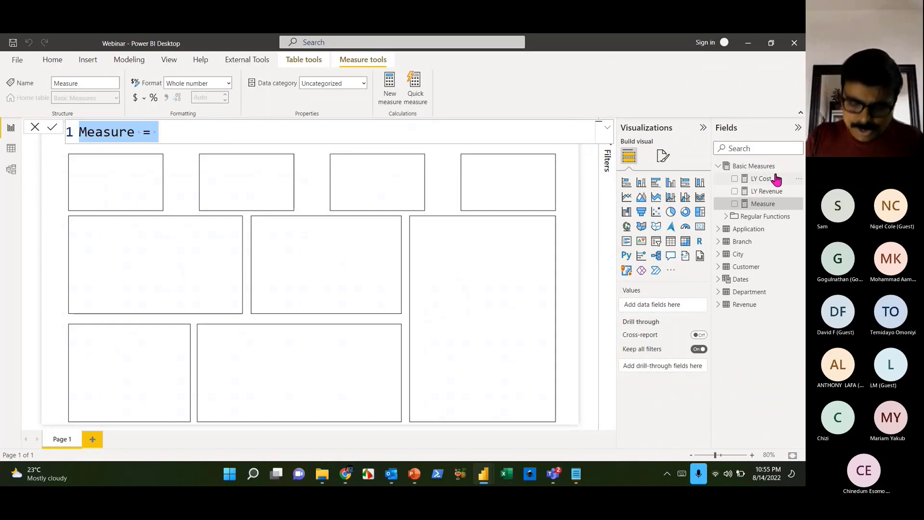
# - Write LY Profit = [LY Revenue]-[LY Cost] and commit it
pyautogui.write('LY Profit = [tot')
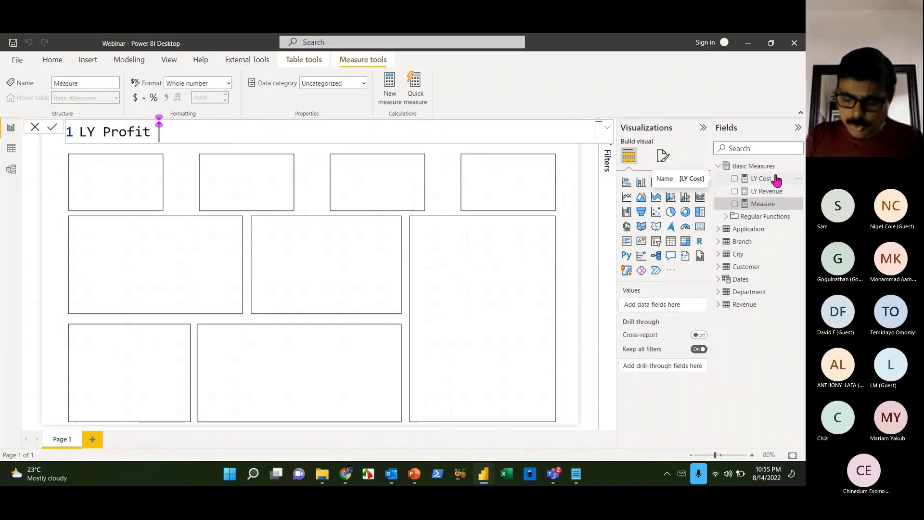
pyautogui.press('BackSpace')
pyautogui.press('BackSpace')
pyautogui.press('BackSpace')
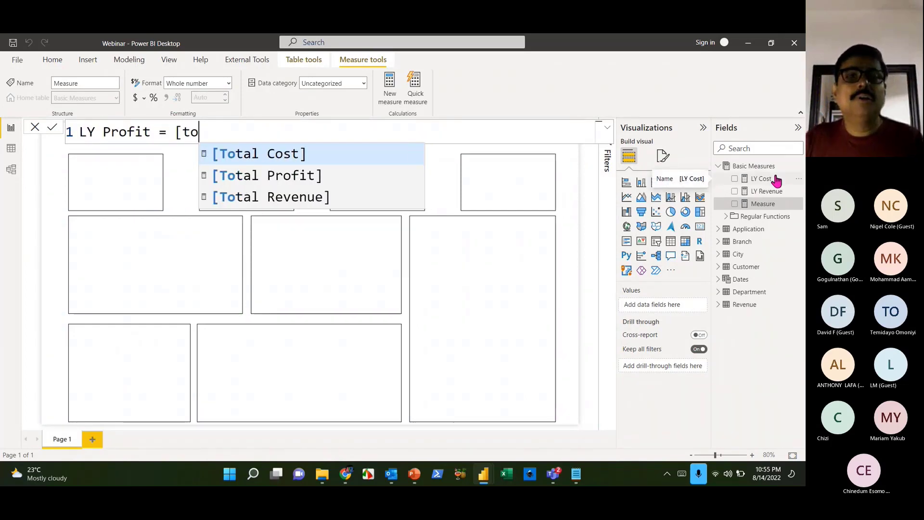
pyautogui.write('ly')
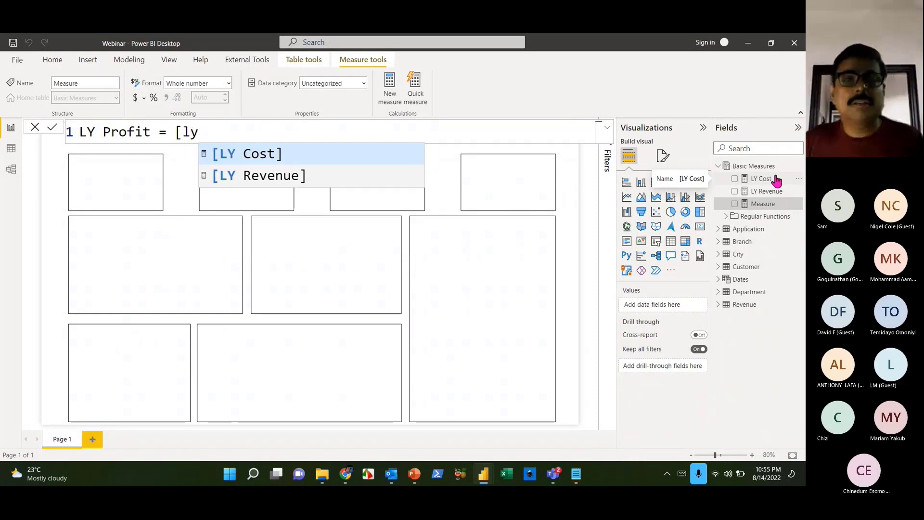
pyautogui.press('Down')
pyautogui.press('Tab')
pyautogui.write('-')
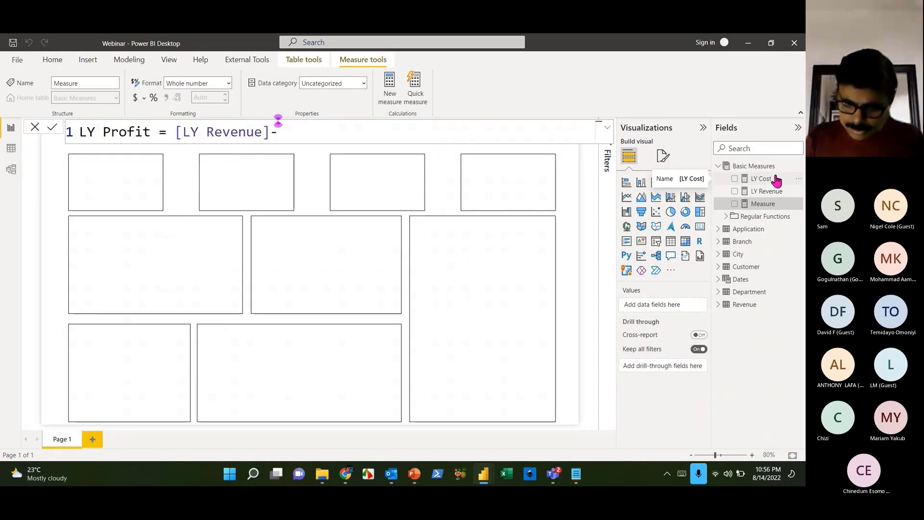
pyautogui.write('[lyc')
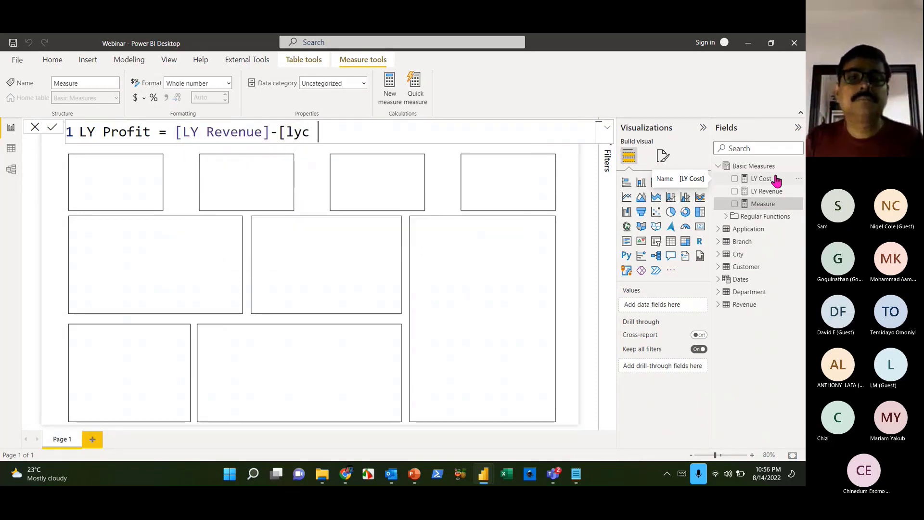
pyautogui.press('BackSpace')
pyautogui.press('BackSpace')
pyautogui.press('Tab')
pyautogui.write(')')
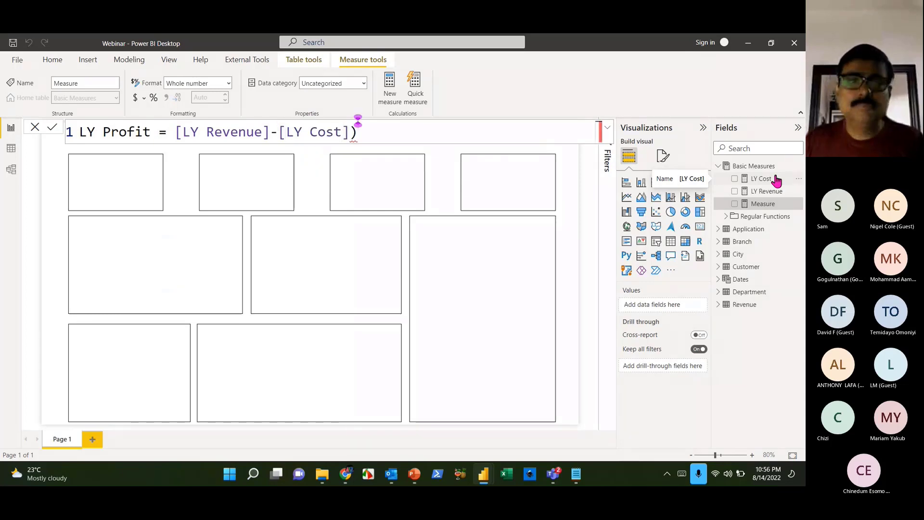
pyautogui.press('Return')
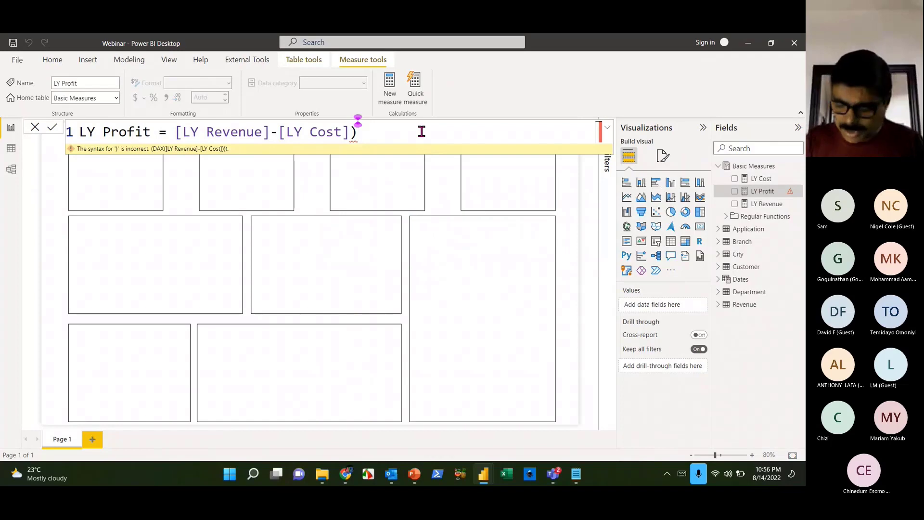
# - Delete the extra ')', recommit, and review the LY Revenue, LY Profit and LY Cost formulas
pyautogui.press('BackSpace')
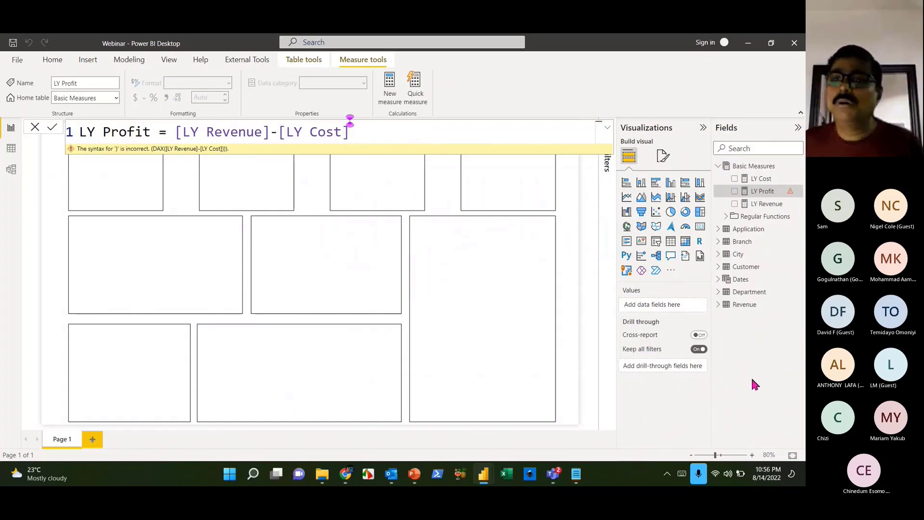
pyautogui.press('Return')
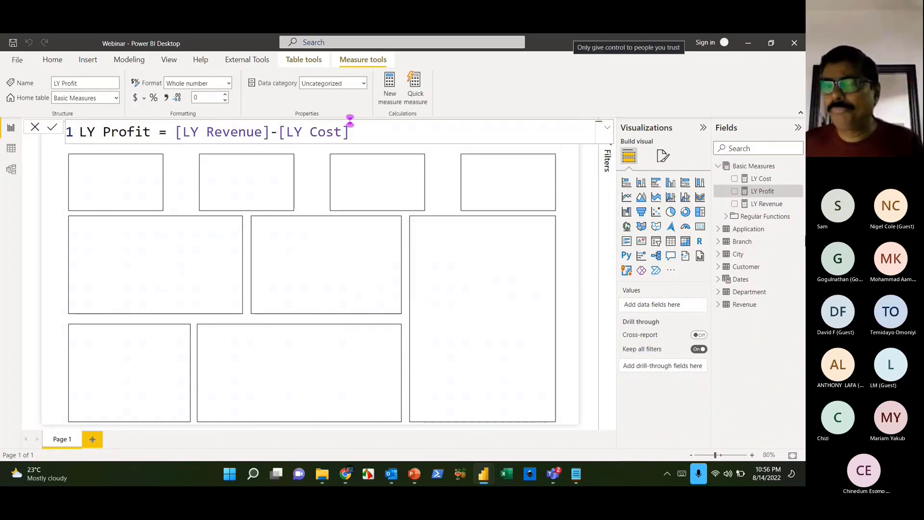
pyautogui.click(765, 204)
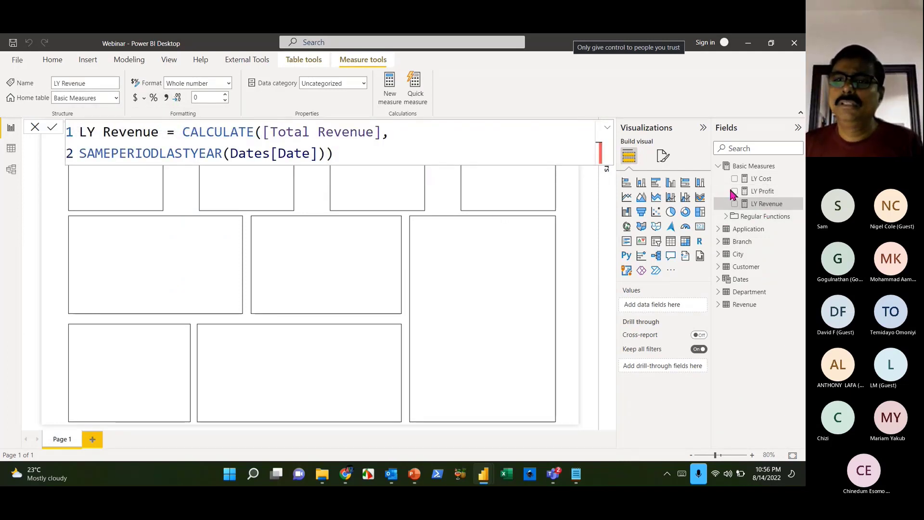
pyautogui.click(771, 192)
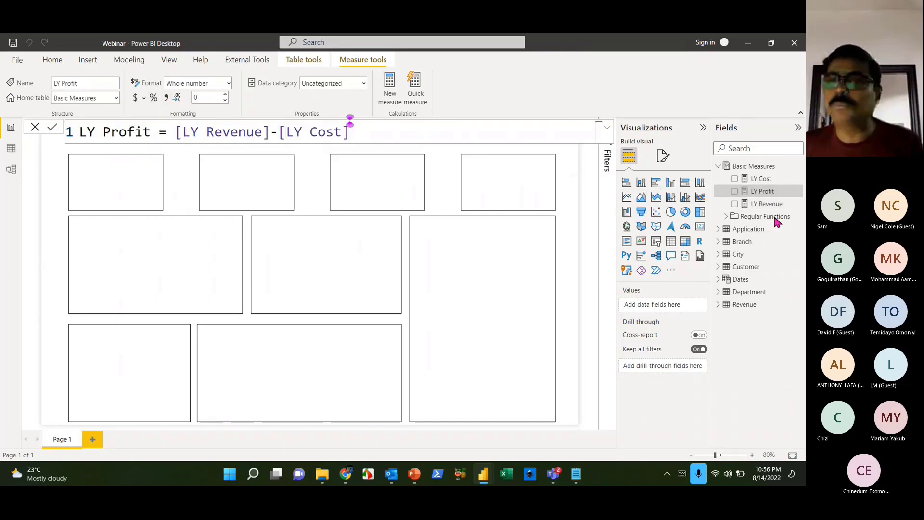
pyautogui.click(765, 179)
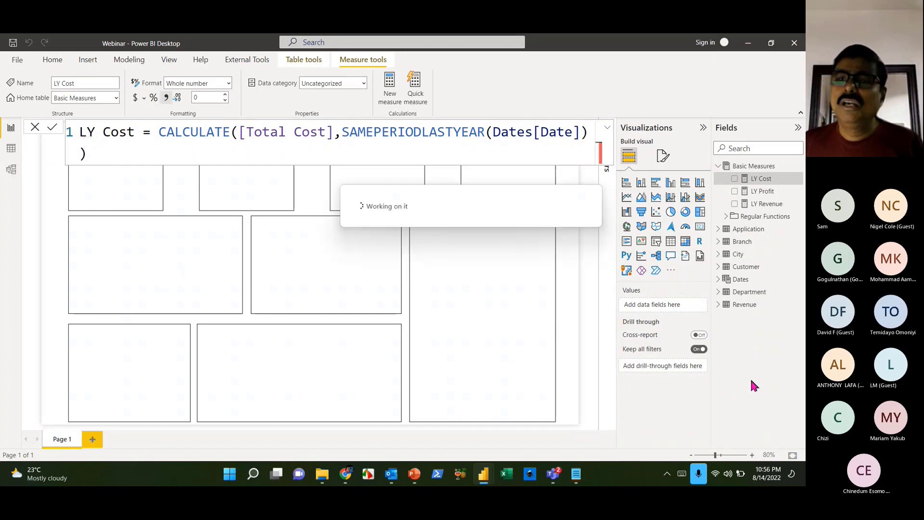
pyautogui.click(799, 167)
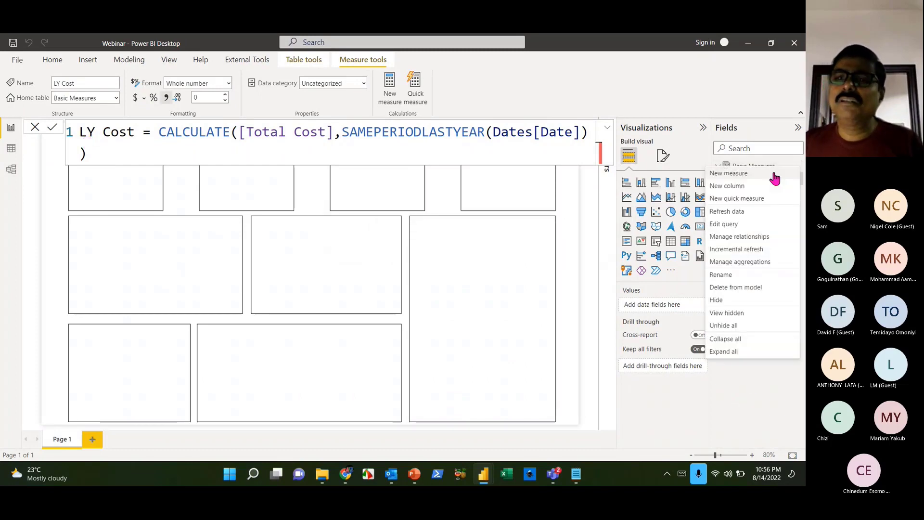
# - Start a new measure LY Profit Margin = DIVIDE([LY Profit], ..
pyautogui.click(770, 179)
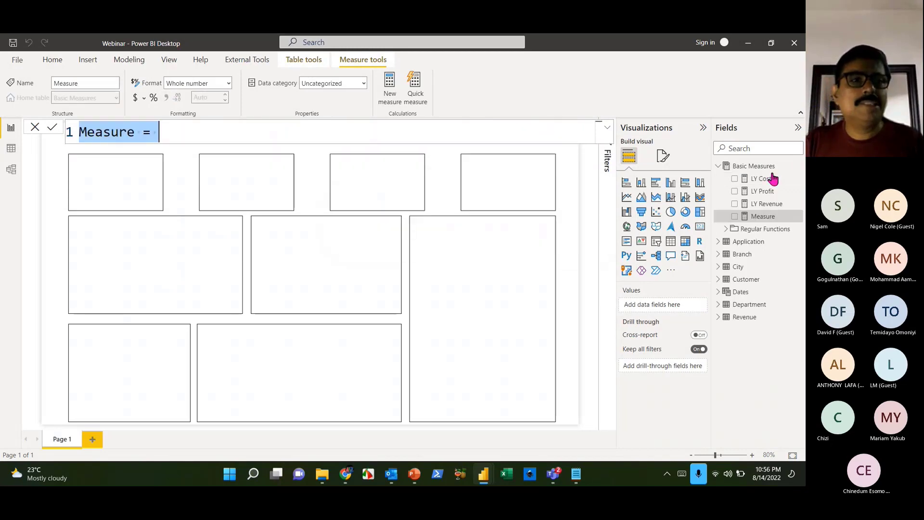
pyautogui.write('LY Profi')
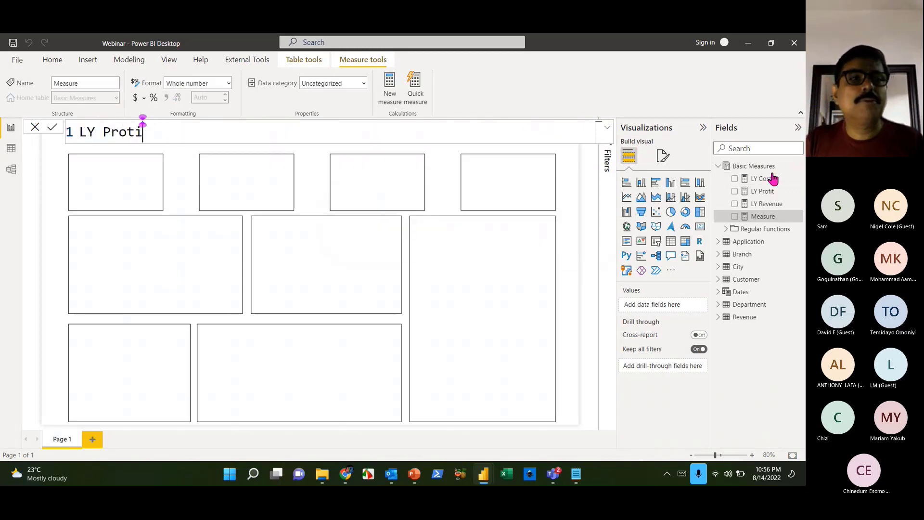
pyautogui.press('BackSpace')
pyautogui.press('BackSpace')
pyautogui.write('fit Margin = ')
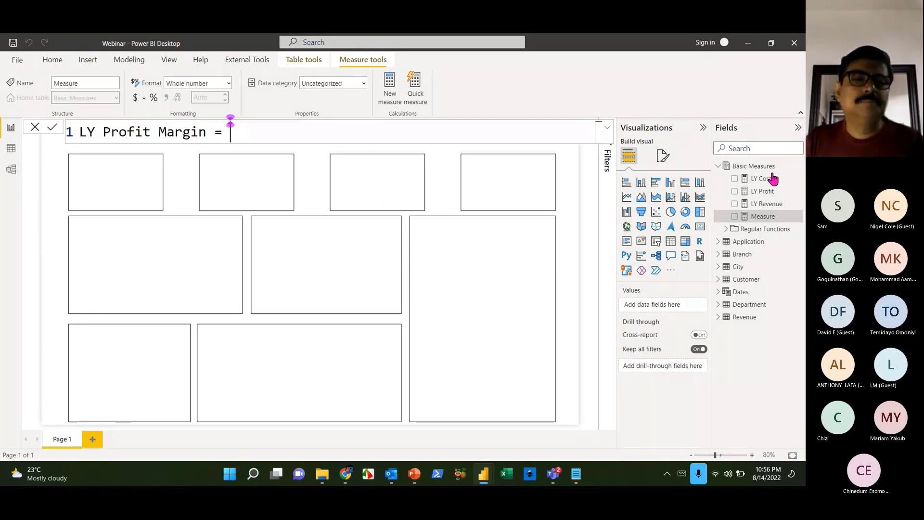
pyautogui.write('div')
pyautogui.press('Tab')
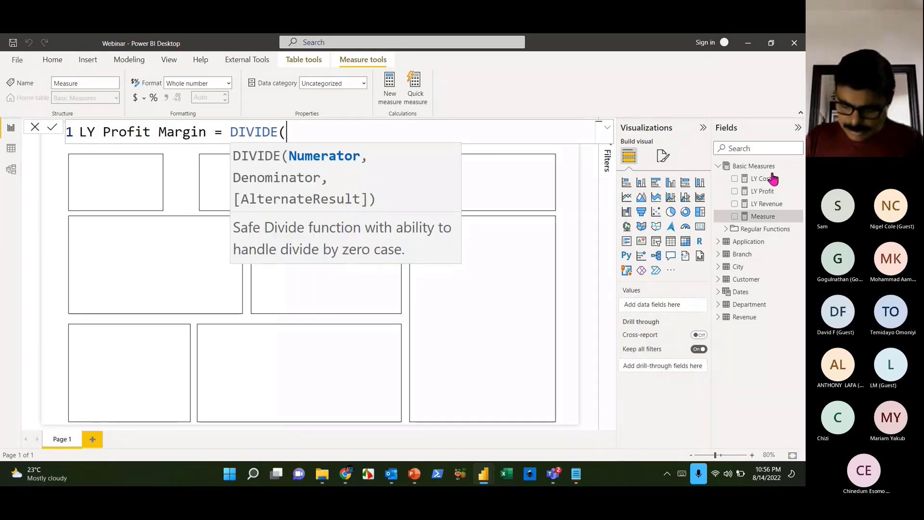
pyautogui.write('[lypr')
pyautogui.press('BackSpace')
pyautogui.press('BackSpace')
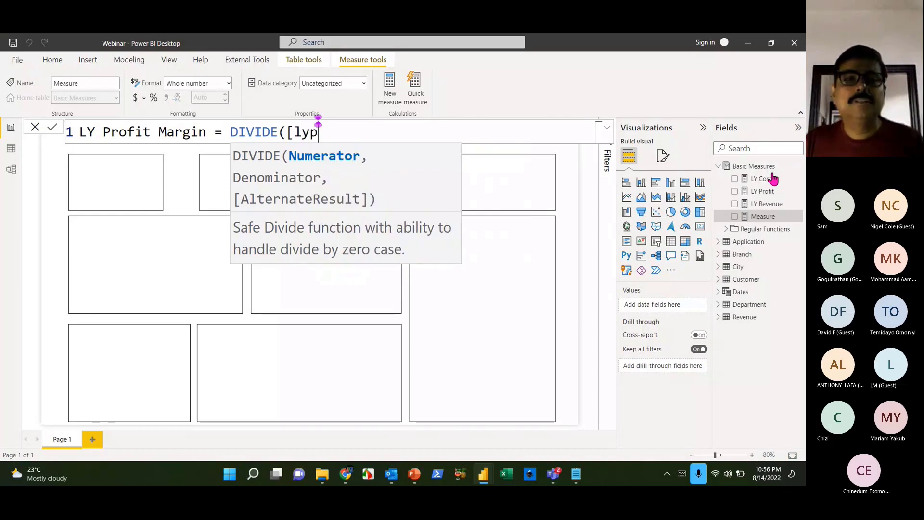
pyautogui.write('p')
pyautogui.press('Tab')
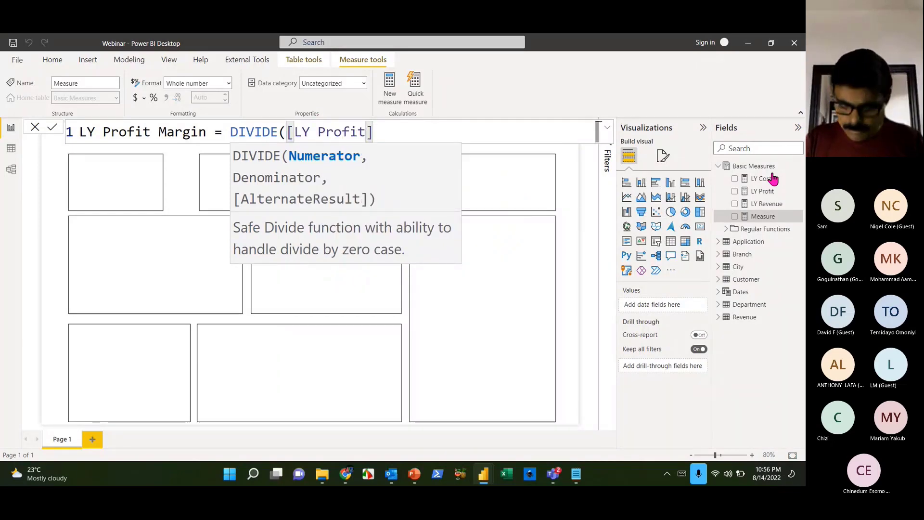
# - Add [LY Revenue] as the denominator, commit LY Profit Margin, and start another new measure
pyautogui.write(',[ly')
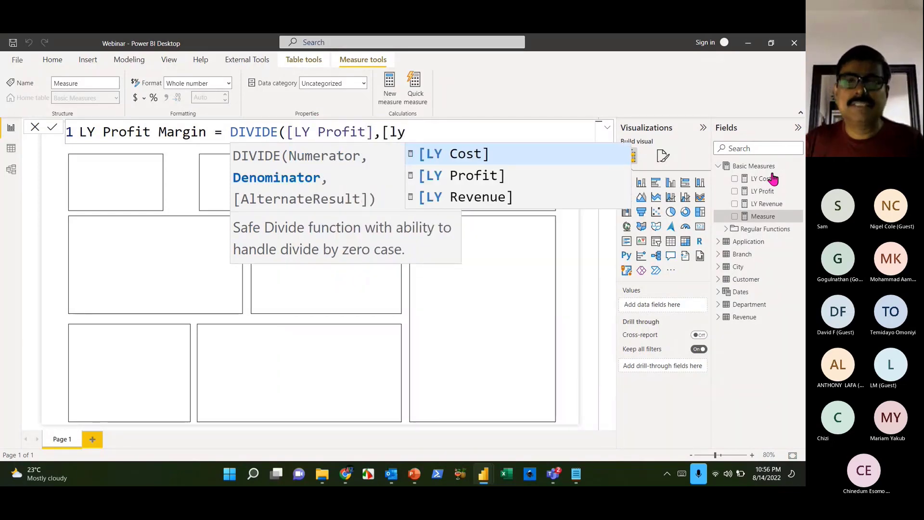
pyautogui.press('Down')
pyautogui.press('Down')
pyautogui.press('Tab')
pyautogui.write(')')
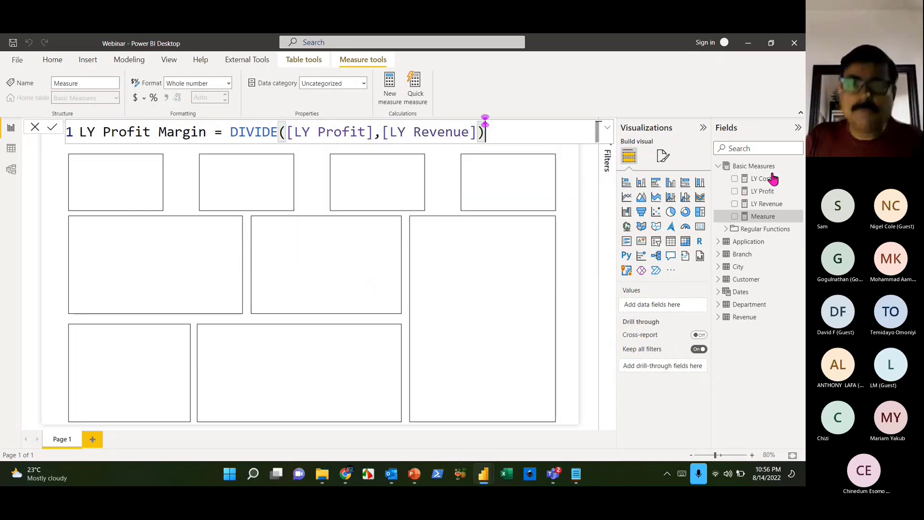
pyautogui.press('Return')
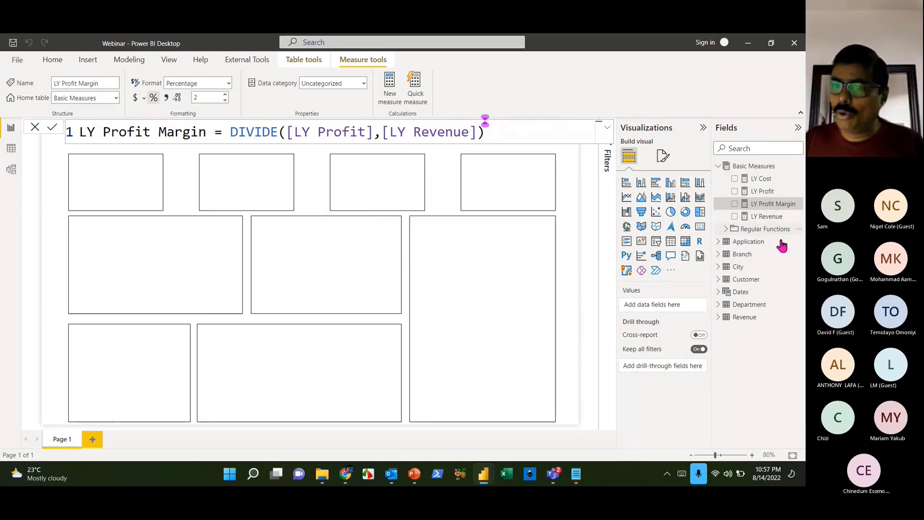
pyautogui.click(754, 232)
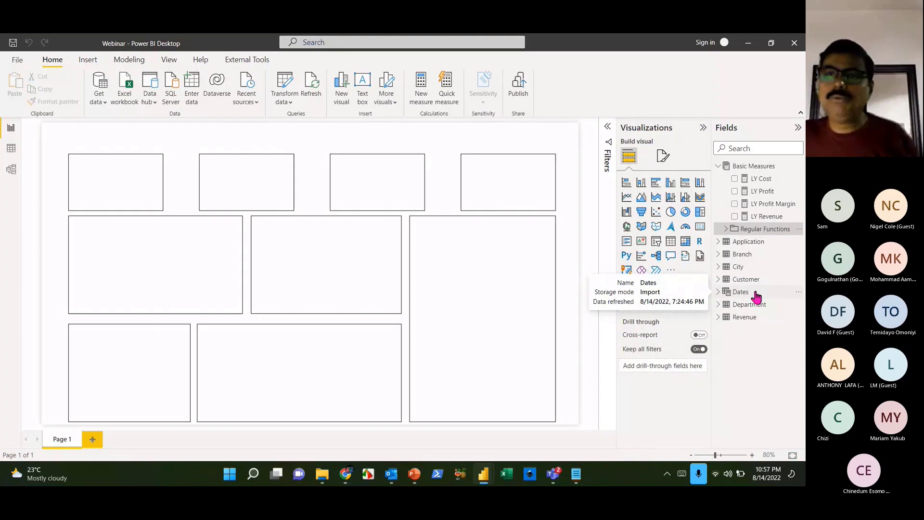
pyautogui.click(799, 166)
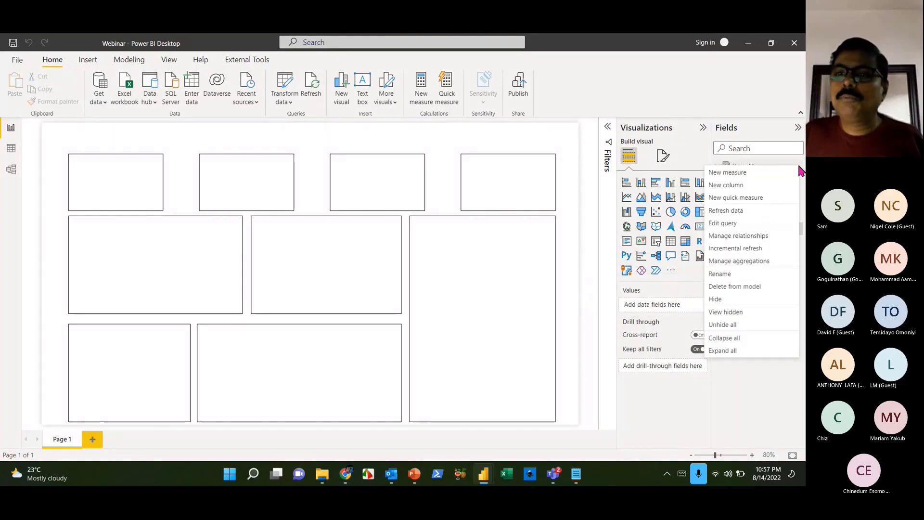
pyautogui.click(776, 172)
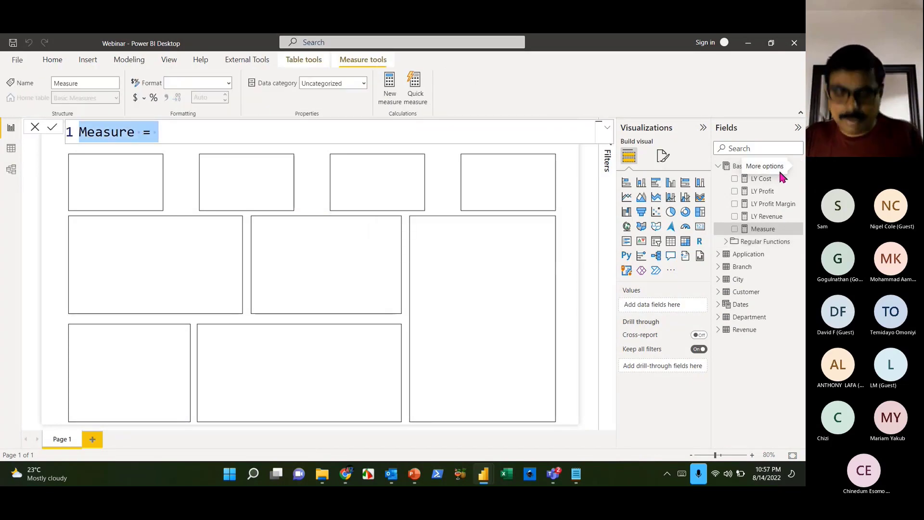
# - Name the new measure 'YoY Growth % =' and move to a new line
pyautogui.write('y')
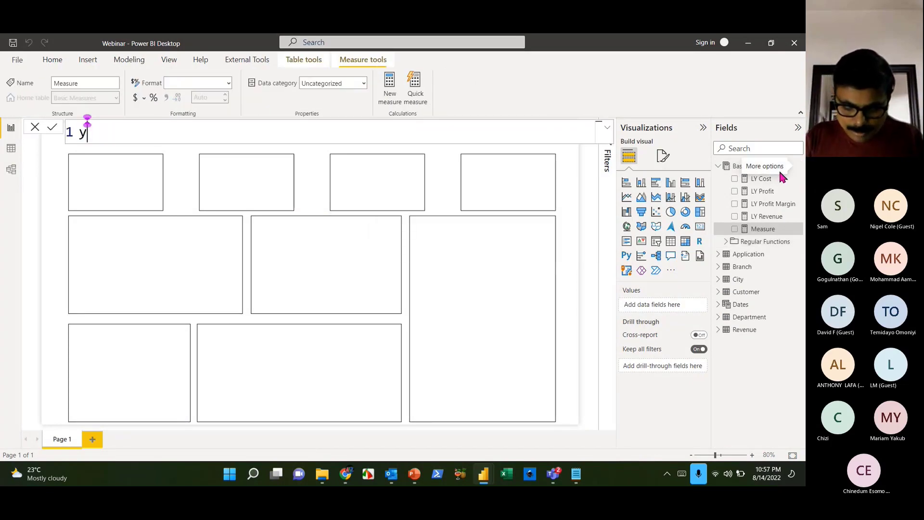
pyautogui.press('BackSpace')
pyautogui.write('Yoy')
pyautogui.press('BackSpace')
pyautogui.write('Y ')
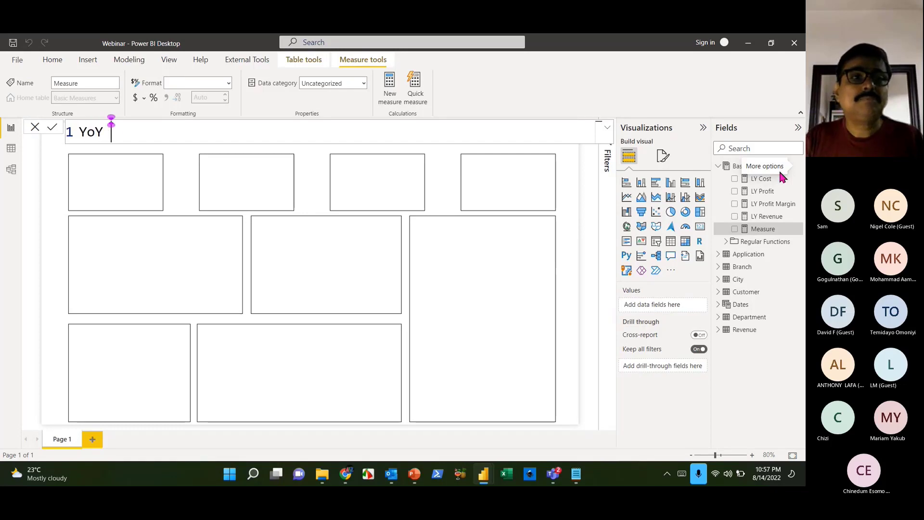
pyautogui.write('Growth % =')
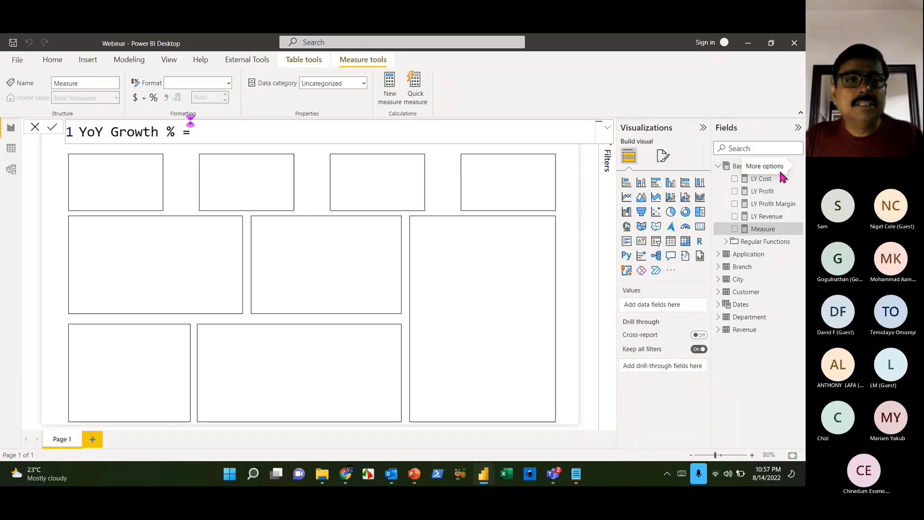
pyautogui.hotkey('shift', 'Return')
# - Define var yoy = [Total Revenue]-[LY Revenue]
pyautogui.write('var')
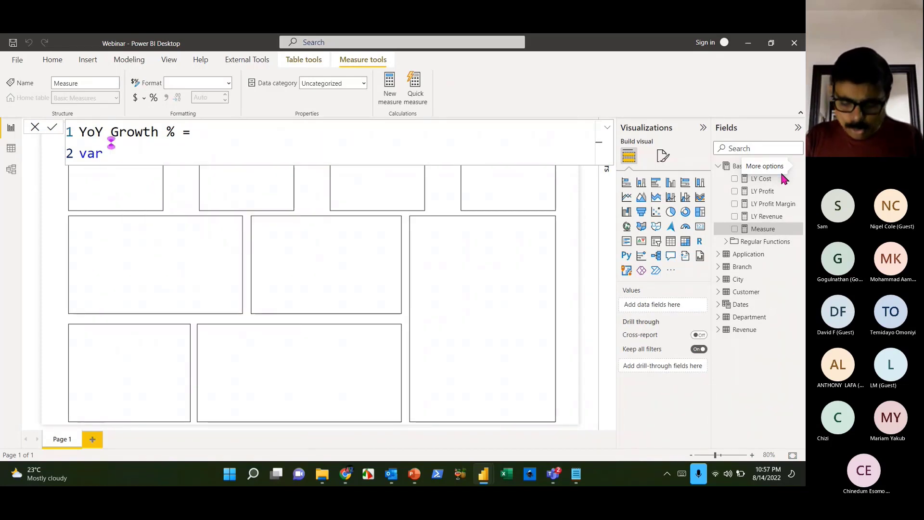
pyautogui.write(' yoy = ')
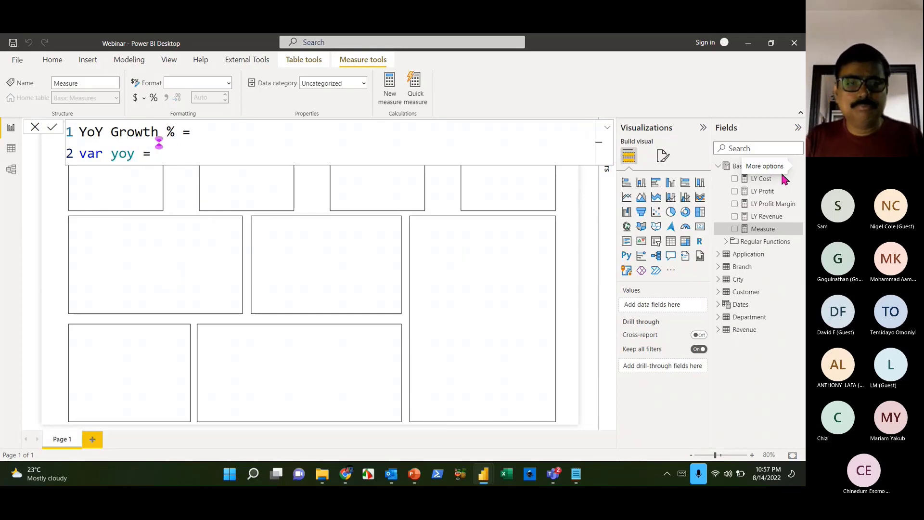
pyautogui.write('[to')
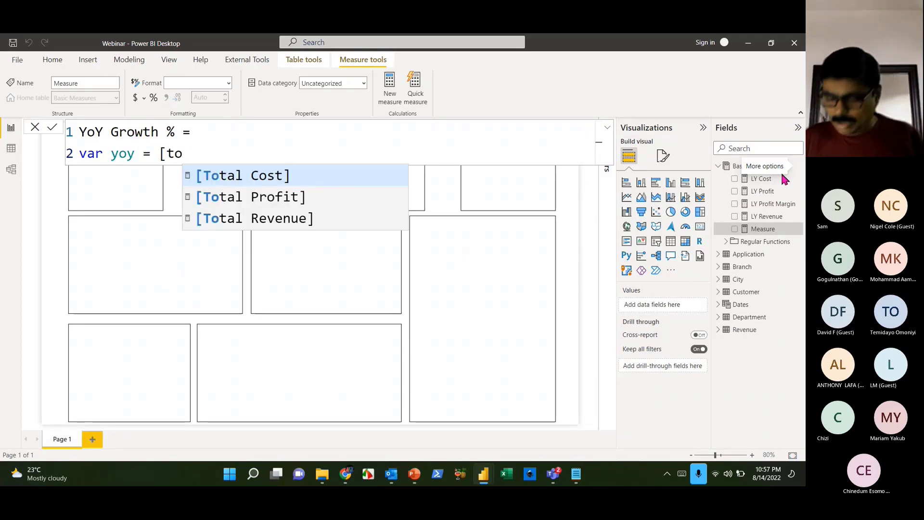
pyautogui.press('Down')
pyautogui.press('Down')
pyautogui.press('Tab')
pyautogui.write('-')
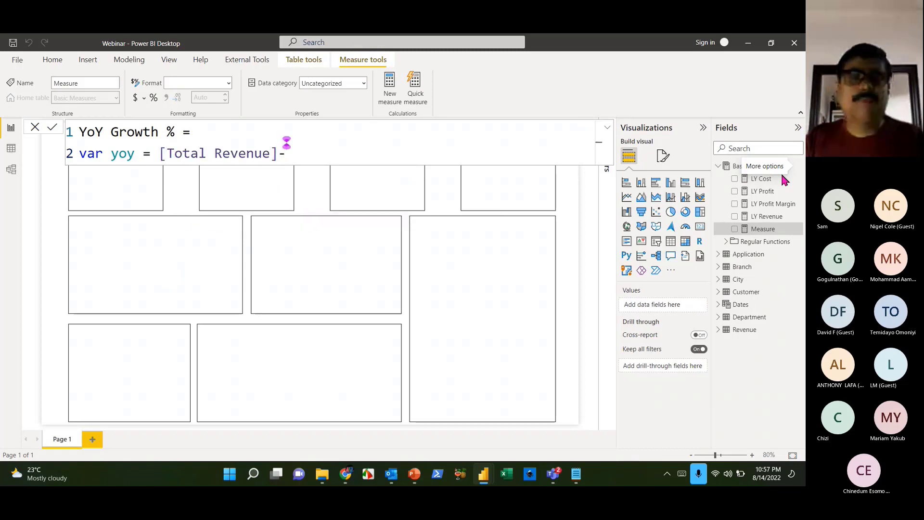
pyautogui.write('[to')
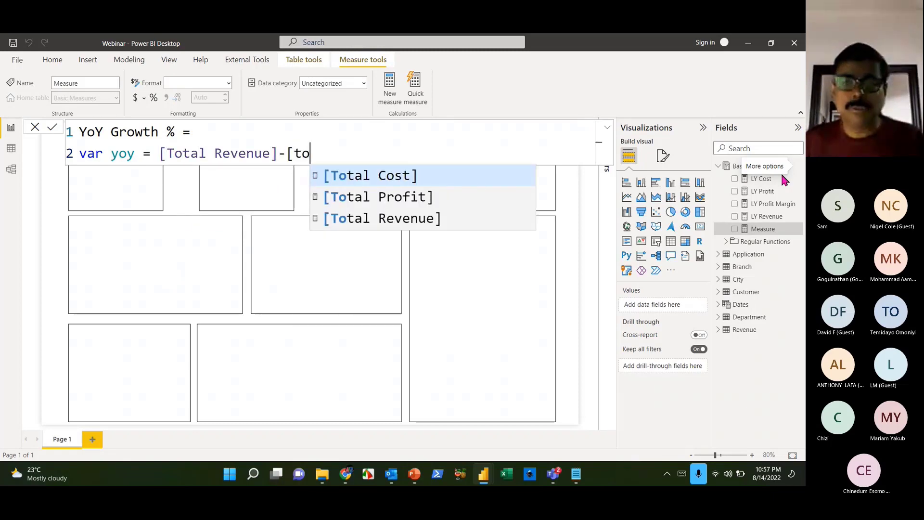
pyautogui.press('BackSpace')
pyautogui.press('BackSpace')
pyautogui.write('ly')
pyautogui.press('Down')
pyautogui.press('Down')
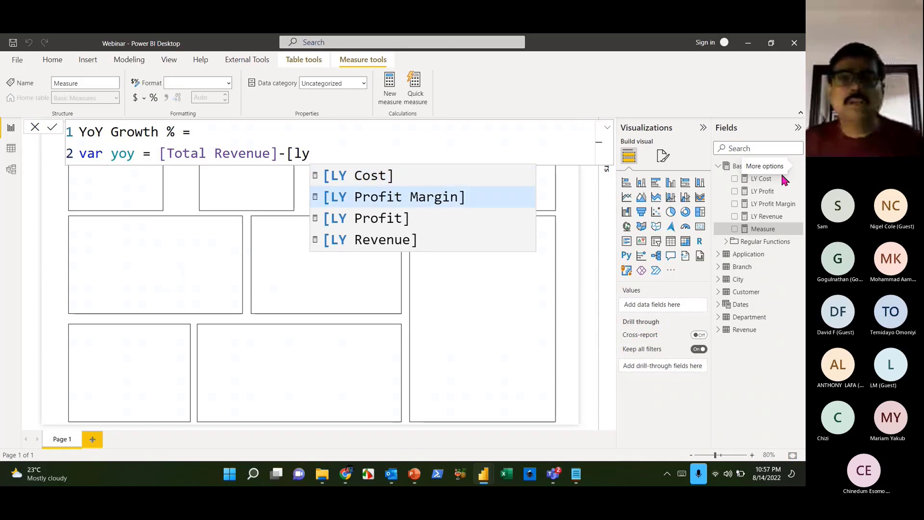
pyautogui.press('Down')
pyautogui.press('Tab')
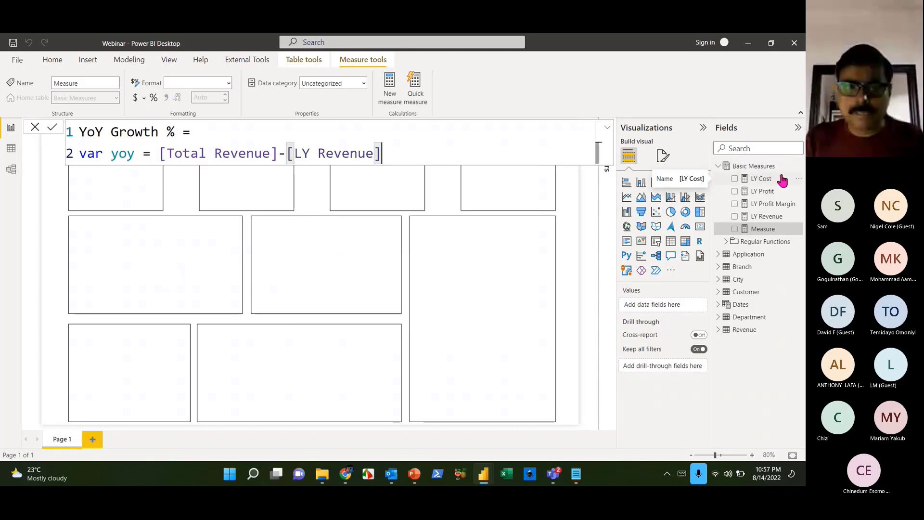
# - Begin a second variable line, var yoyg =
pyautogui.hotkey('shift', 'Return')
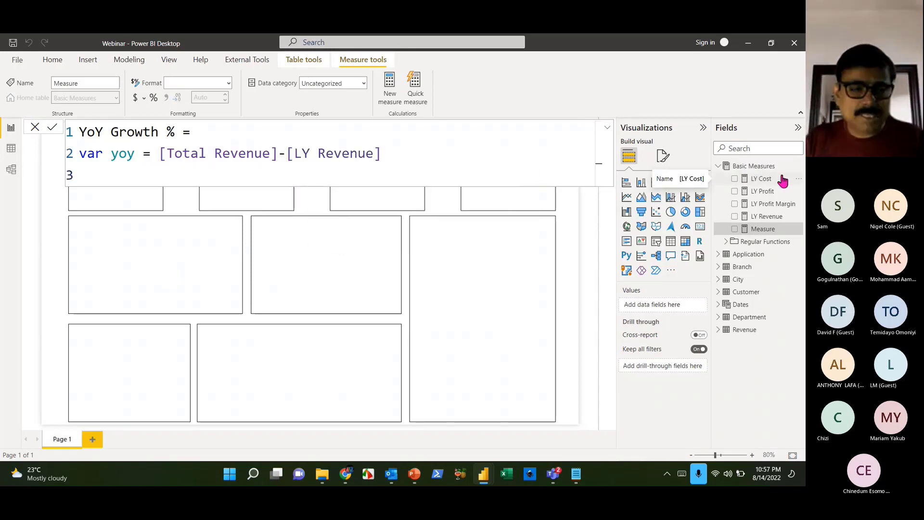
pyautogui.write('var ')
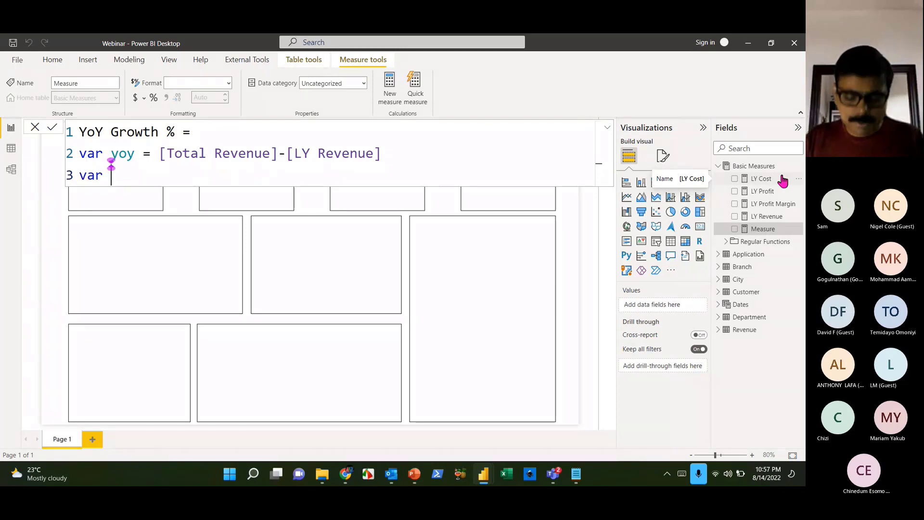
pyautogui.write('yoy ')
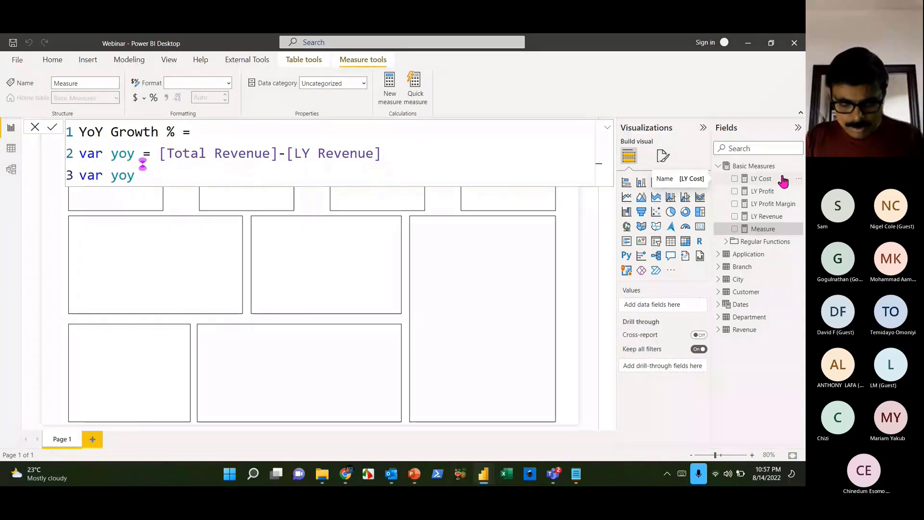
pyautogui.write('G')
pyautogui.press('BackSpace')
pyautogui.press('BackSpace')
pyautogui.write('g = ')
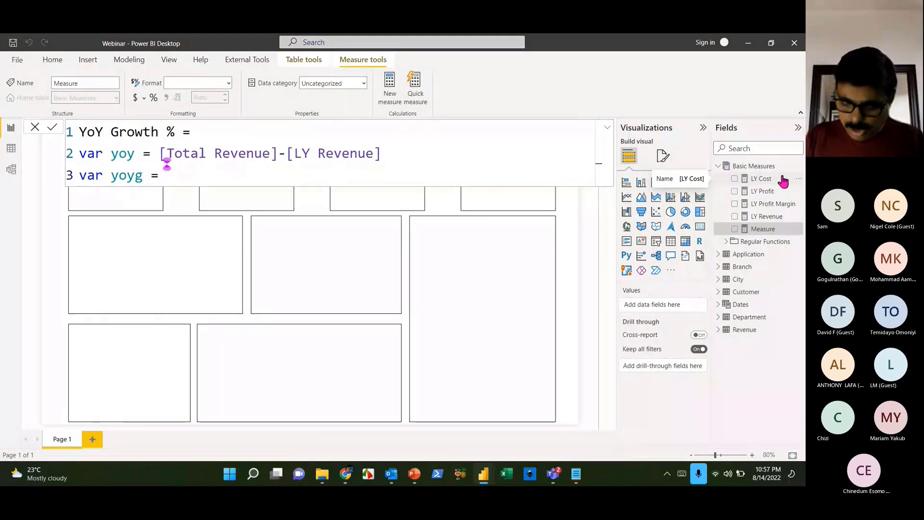
pyautogui.write('[')
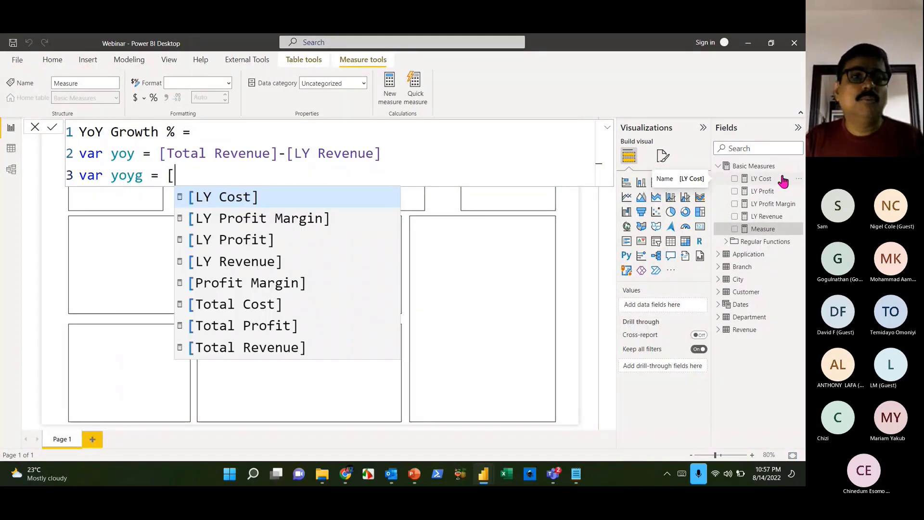
pyautogui.write('you')
pyautogui.press('BackSpace')
pyautogui.press('BackSpace')
pyautogui.press('BackSpace')
pyautogui.press('BackSpace')
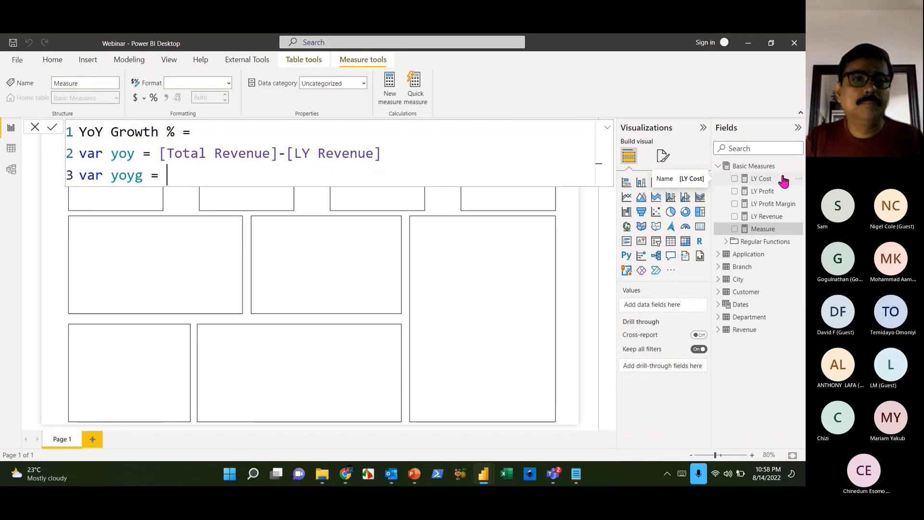
# - Set yoyg to DIVIDE(yoy,[LY Revenue],0)
pyautogui.write('y')
pyautogui.press('BackSpace')
pyautogui.write('diovi')
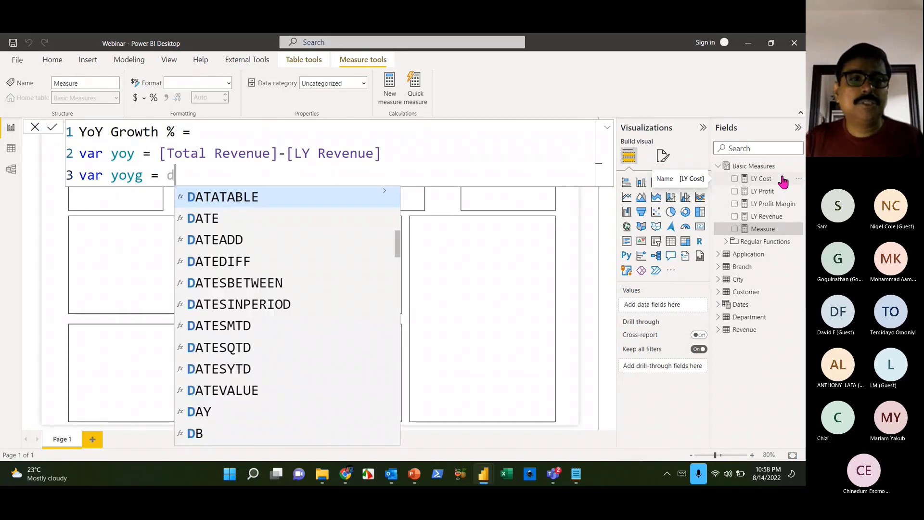
pyautogui.press('BackSpace')
pyautogui.press('BackSpace')
pyautogui.press('BackSpace')
pyautogui.write('vi')
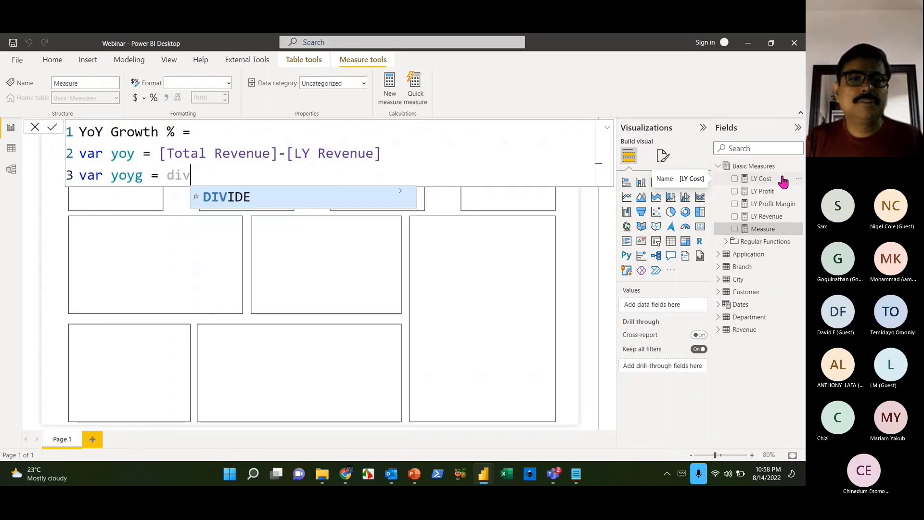
pyautogui.press('Tab')
pyautogui.write('yo')
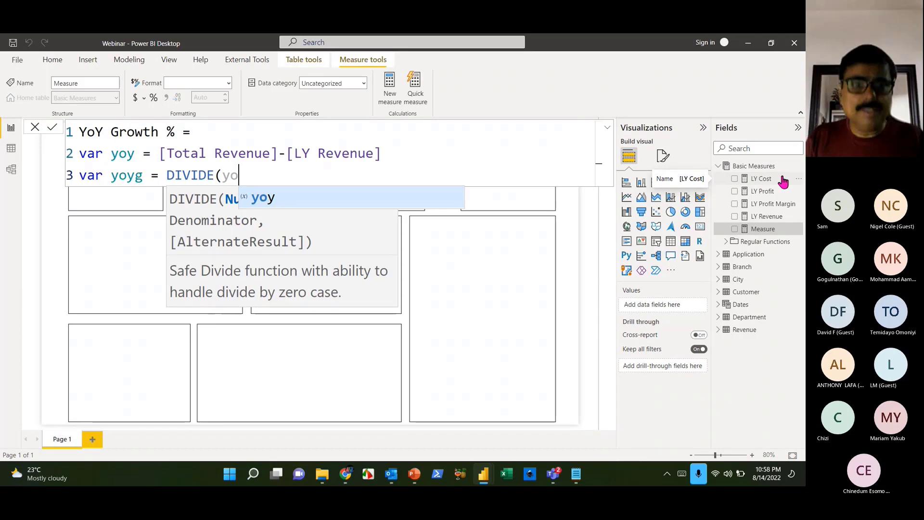
pyautogui.write('y')
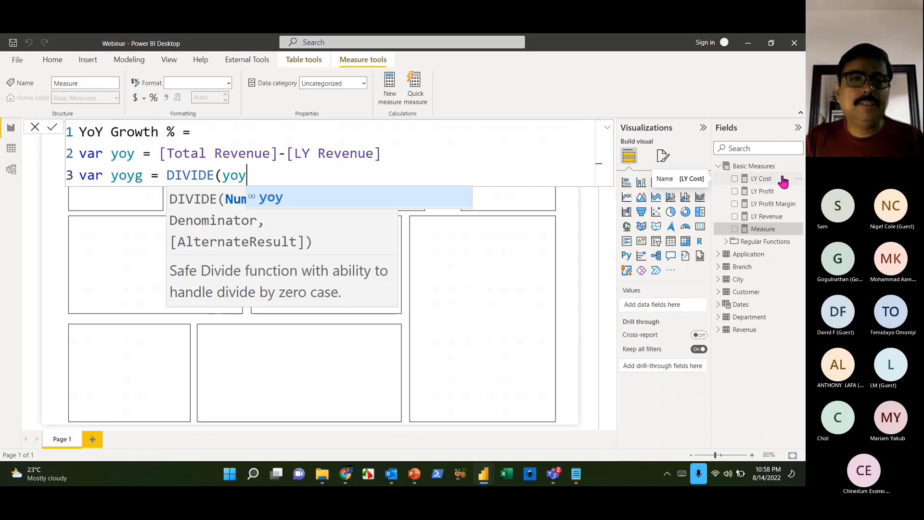
pyautogui.write(',[ly')
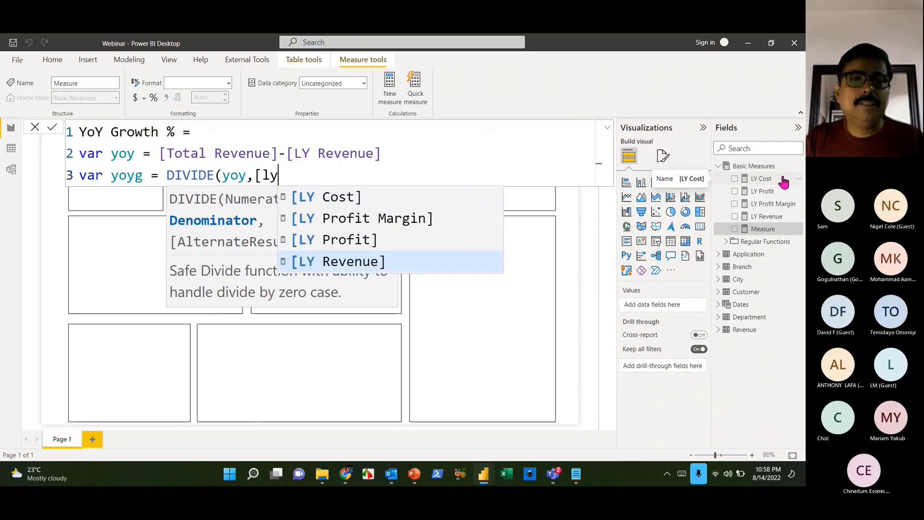
pyautogui.press('Tab')
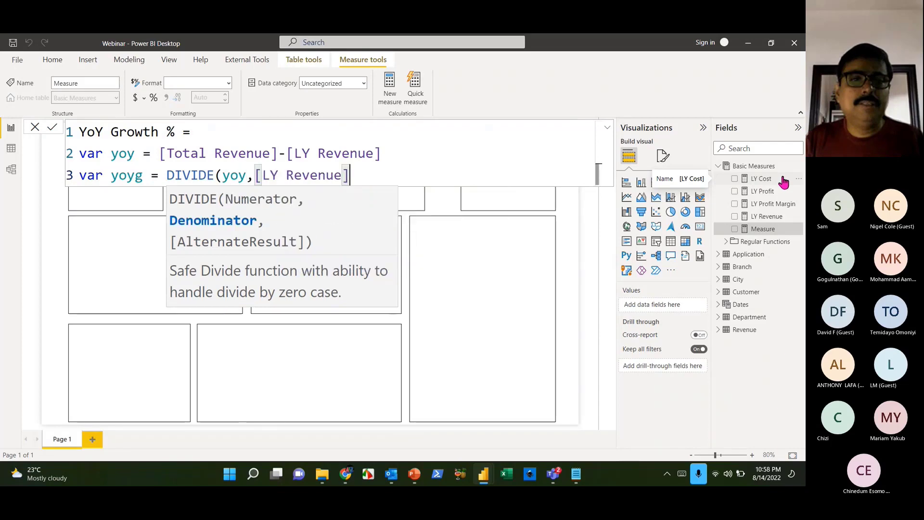
pyautogui.write(',')
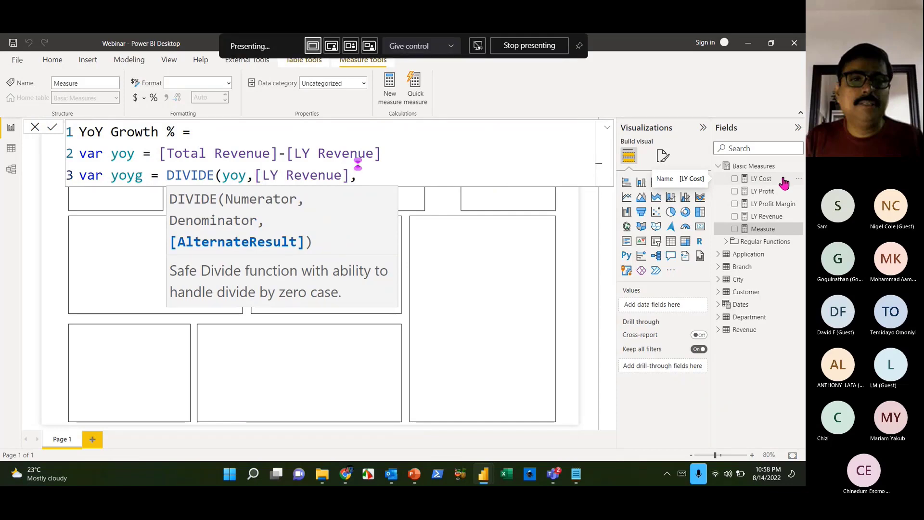
pyautogui.write('0')
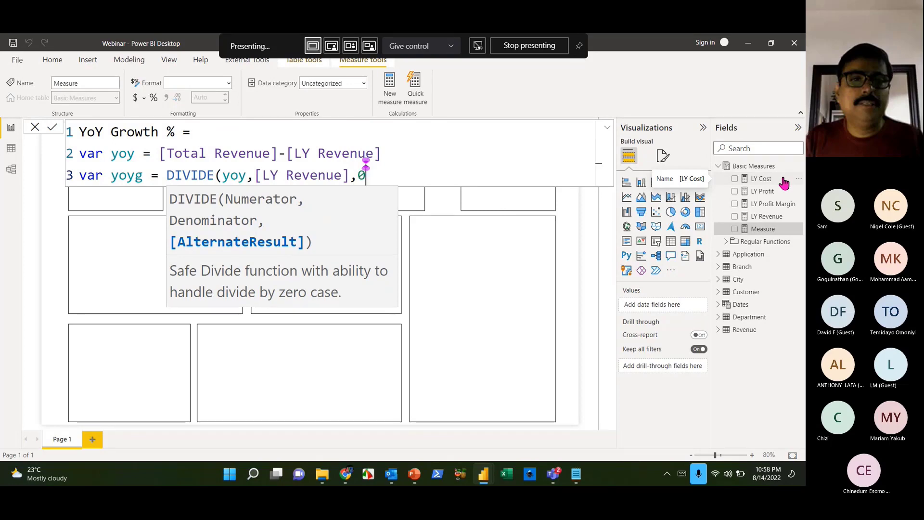
pyautogui.write(')')
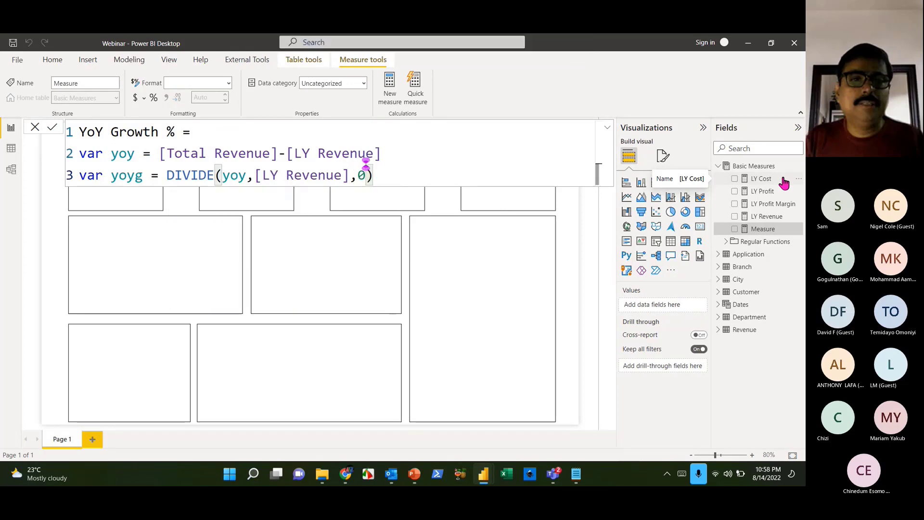
# - Add the closing lines 'return' and 'yoyg' to the formula
pyautogui.hotkey('shift', 'Return')
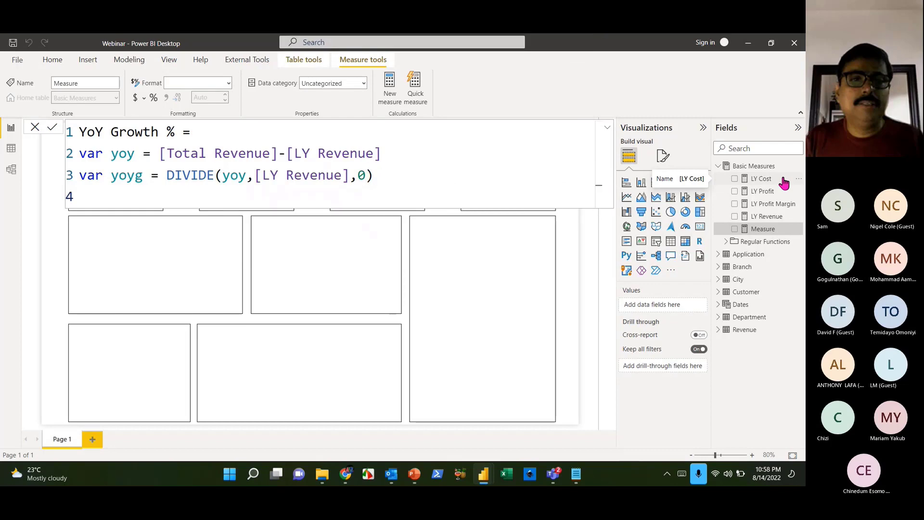
pyautogui.write('retu')
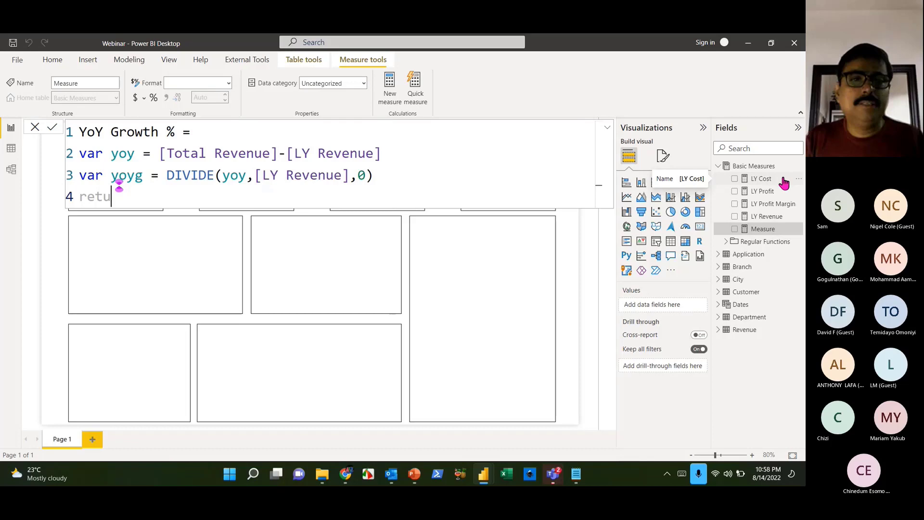
pyautogui.write('rn')
pyautogui.press('Return')
pyautogui.write('yoyg')
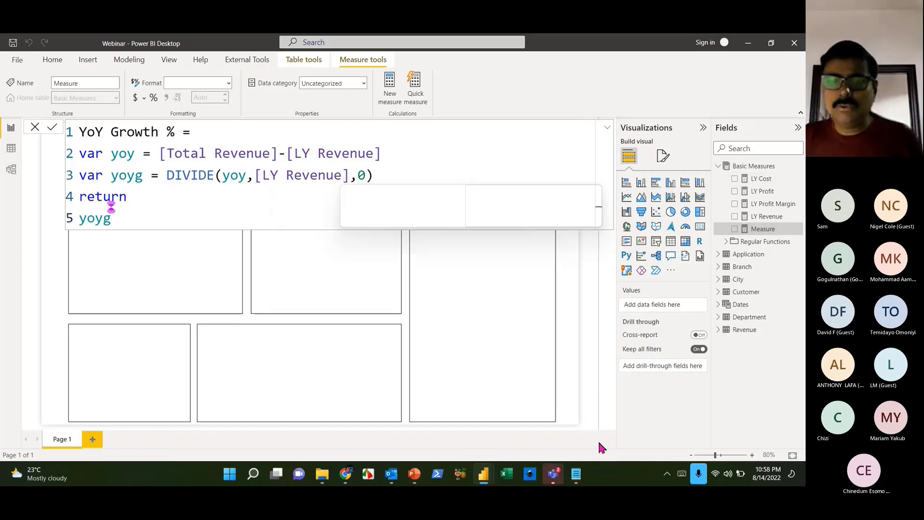
# - Commit the YoY Growth % measure, glance at the meeting window, then open Model view
pyautogui.click(553, 473)
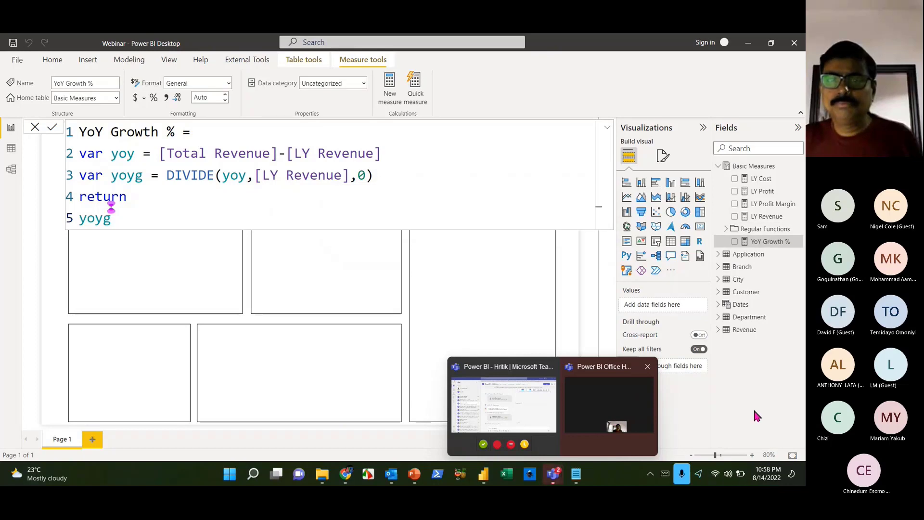
pyautogui.click(621, 409)
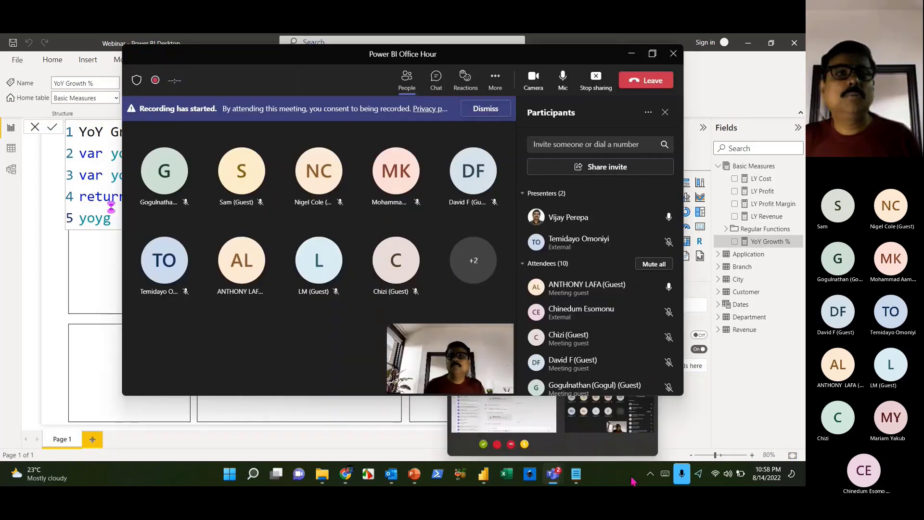
pyautogui.click(632, 54)
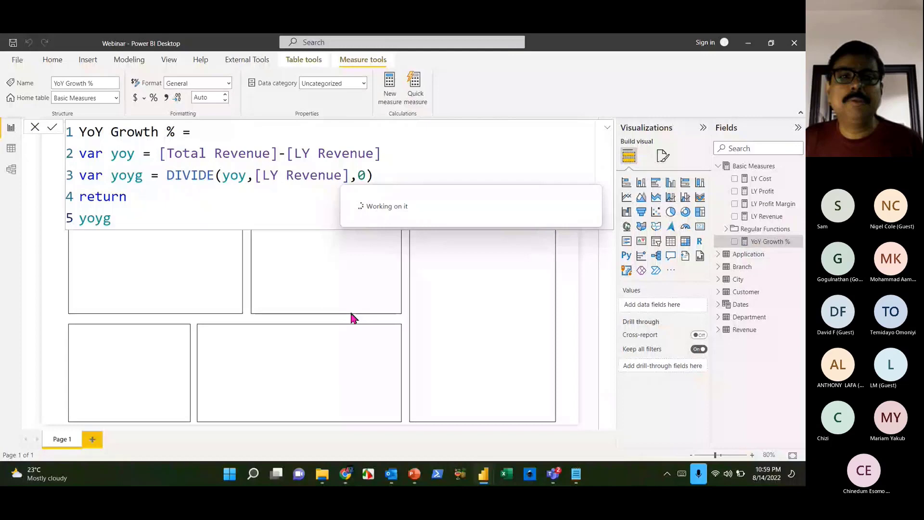
pyautogui.click(10, 168)
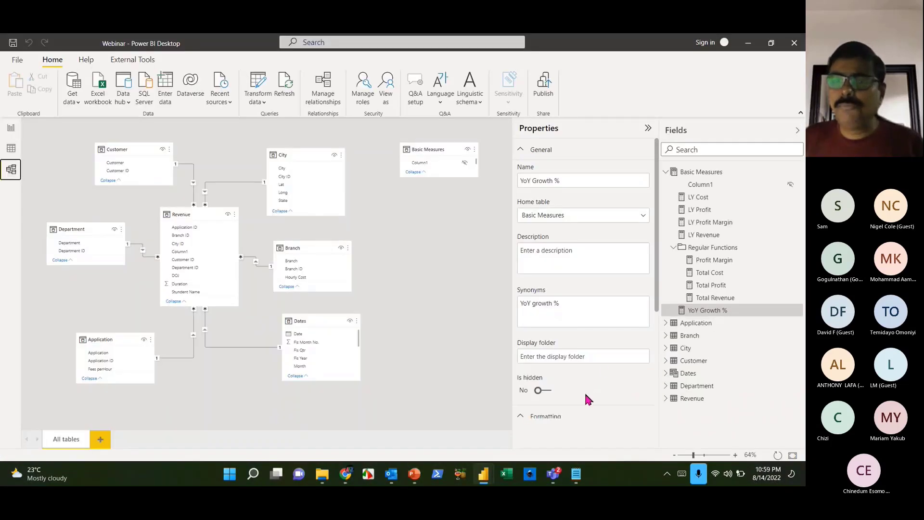
# - Set YoY Growth %'s display folder to 'Time Intelligence'
pyautogui.click(583, 355)
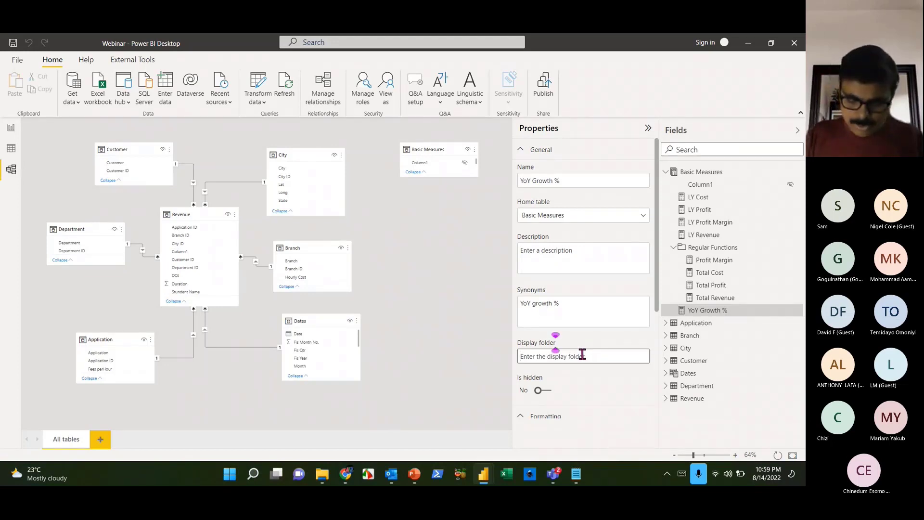
pyautogui.write('Time ')
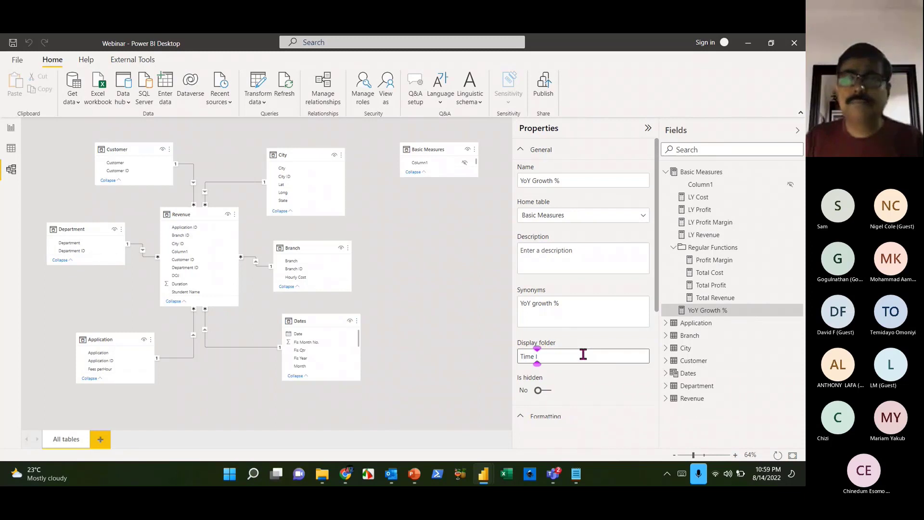
pyautogui.write('Intellign')
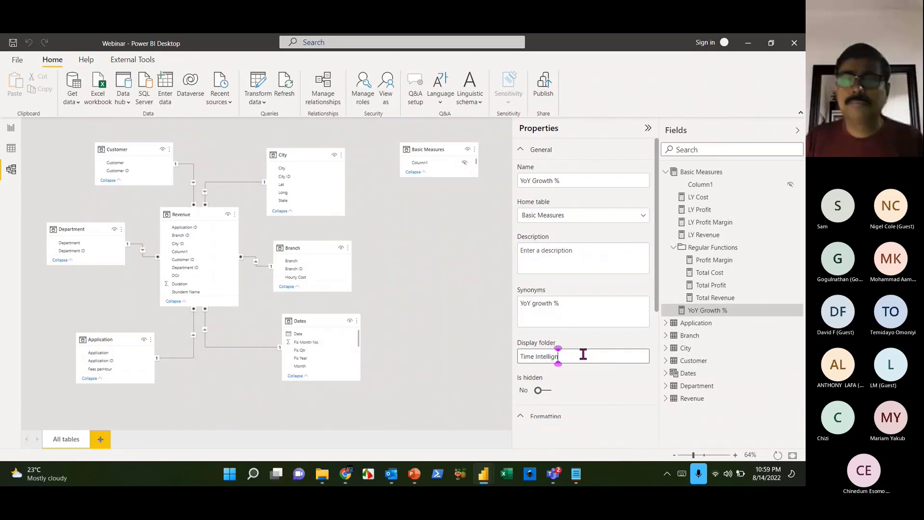
pyautogui.press('BackSpace')
pyautogui.write('ence')
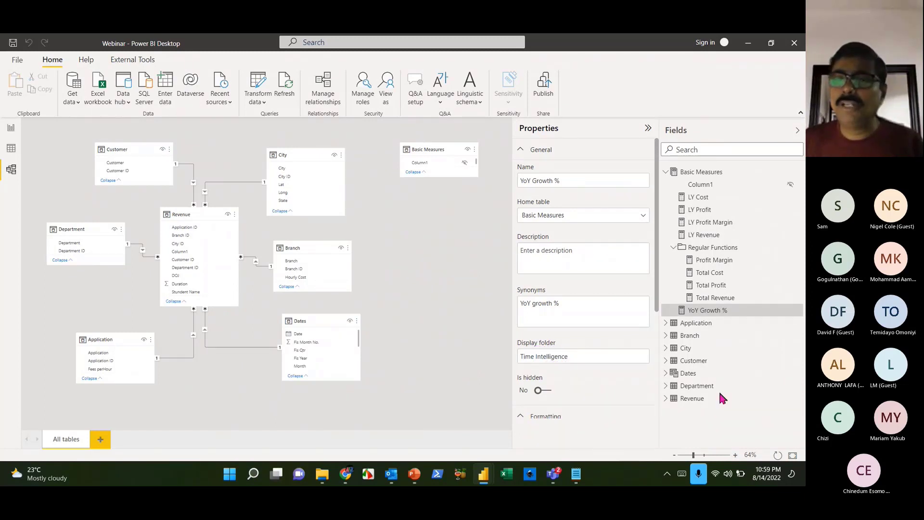
pyautogui.press('Return')
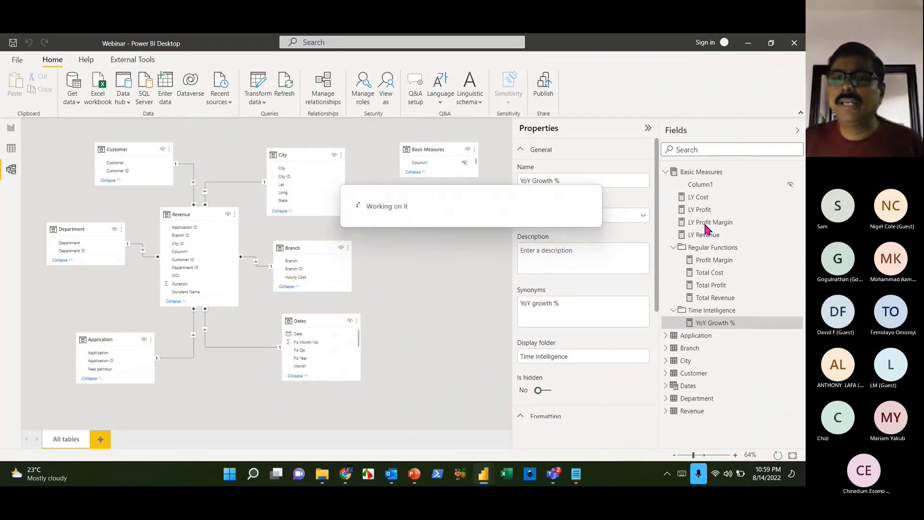
# - Move LY Cost, LY Profit, LY Profit Margin and LY Revenue into Time Intelligence, then return to Report view
pyautogui.click(703, 202)
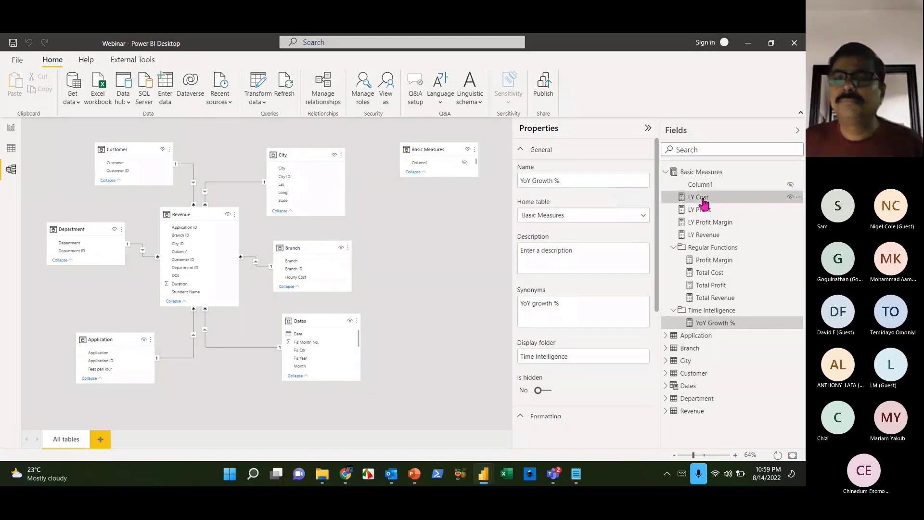
pyautogui.keyDown('shift'); pyautogui.click(711, 232); pyautogui.keyUp('shift')
pyautogui.moveTo(703, 209); pyautogui.dragTo(730, 317)
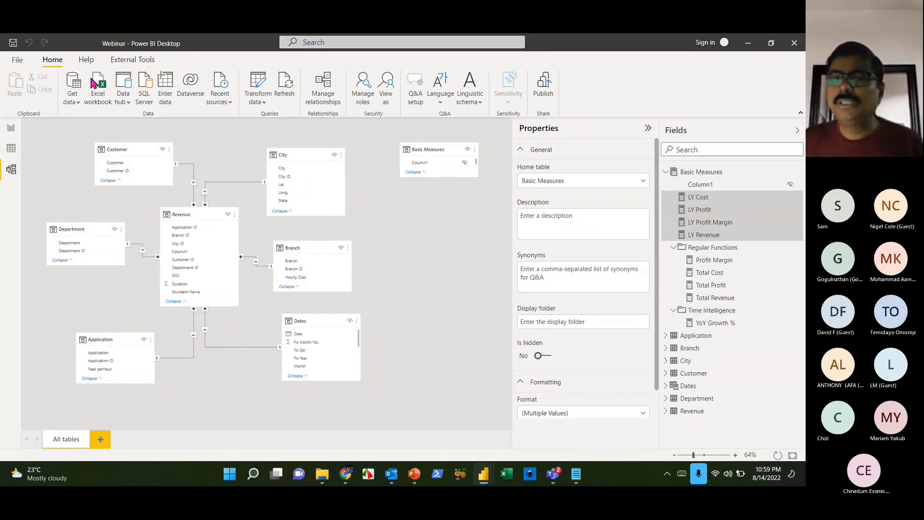
pyautogui.click(9, 129)
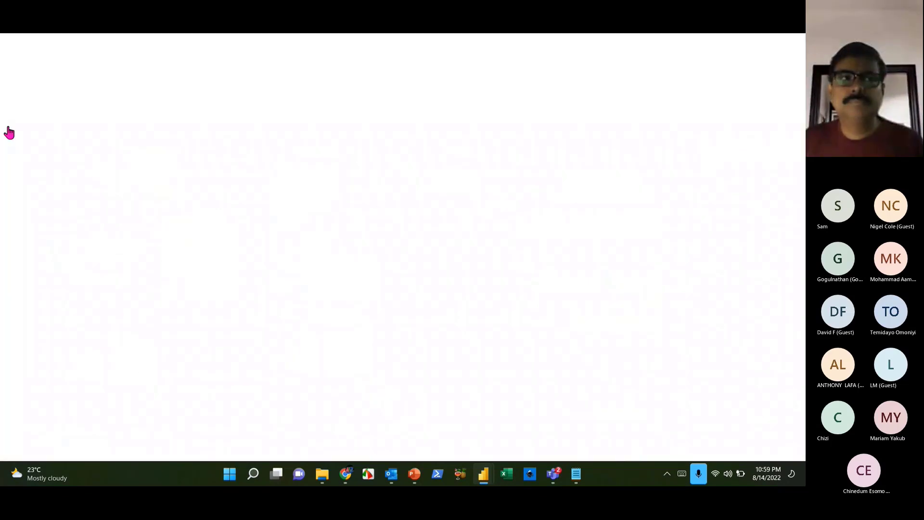
# - Return to the Report view with the empty wireframe layout of boxes
pyautogui.click(726, 191)
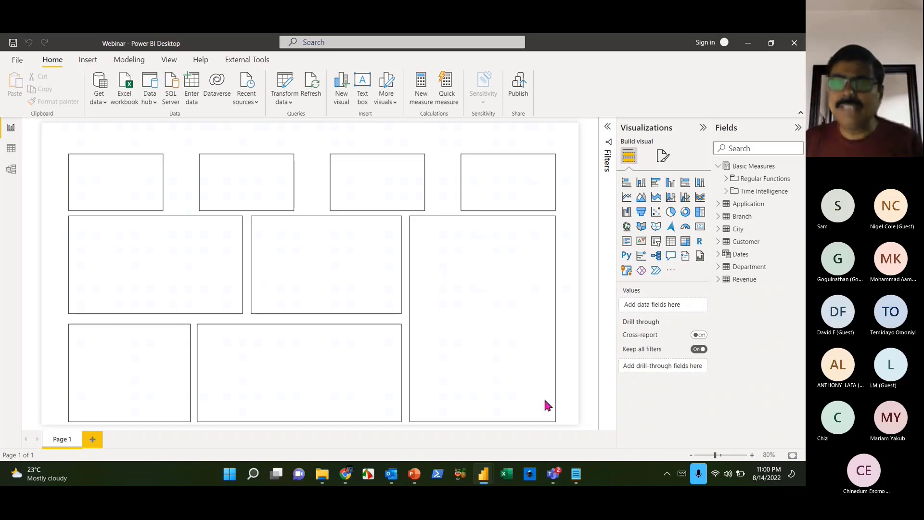
# - Add a Short Year dropdown slicer from Dates and shrink it to a small box at the page top
pyautogui.click(658, 245)
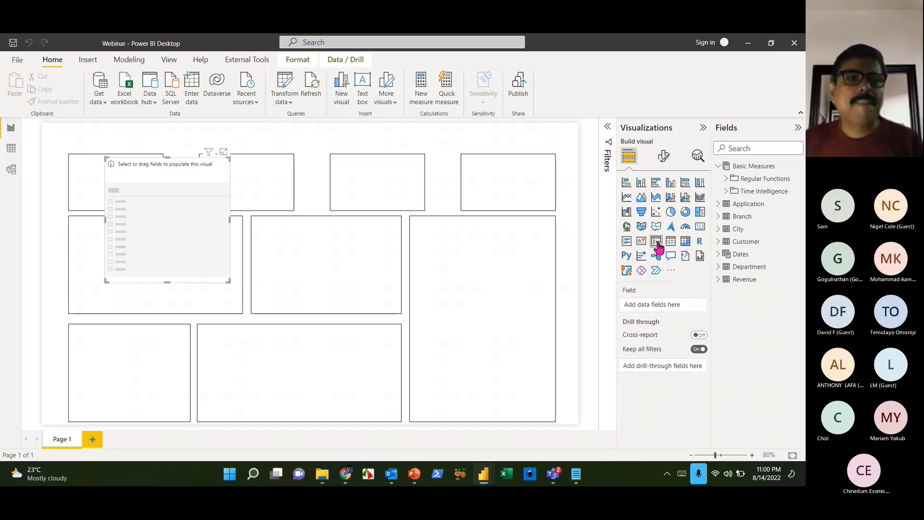
pyautogui.click(719, 255)
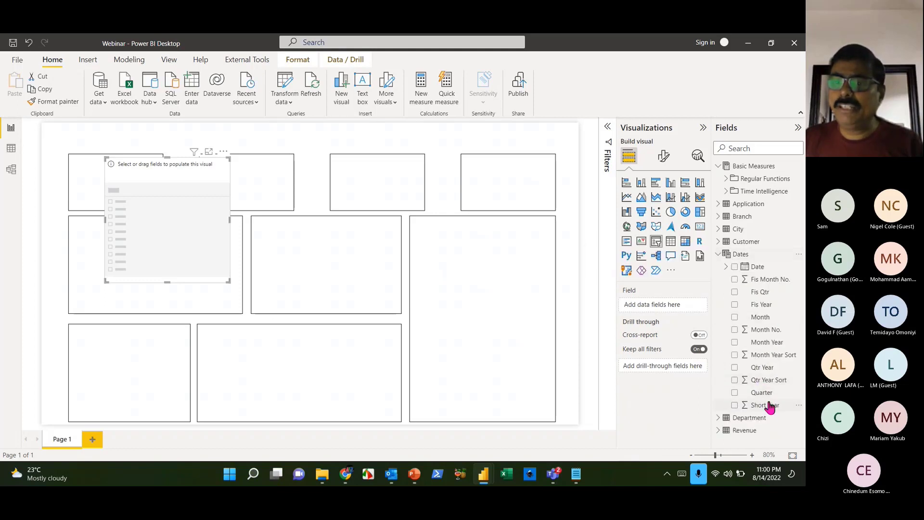
pyautogui.moveTo(765, 405); pyautogui.dragTo(667, 306)
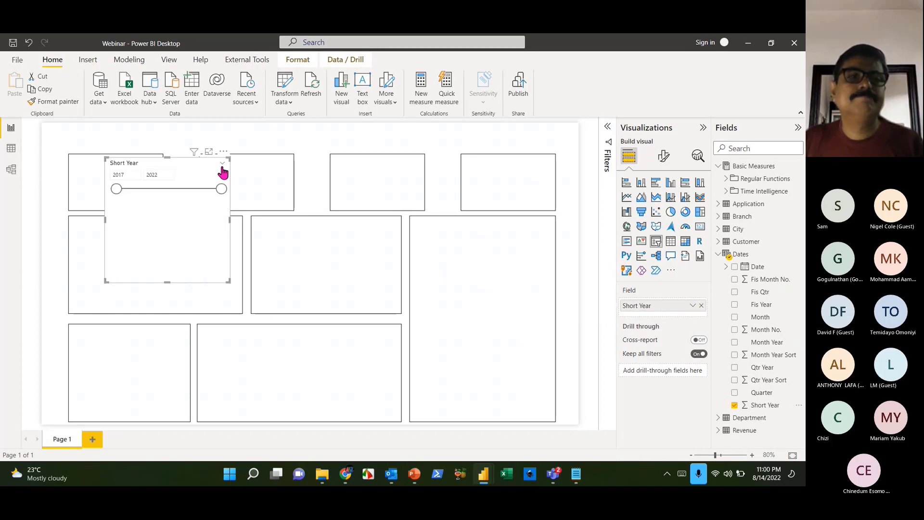
pyautogui.click(223, 167)
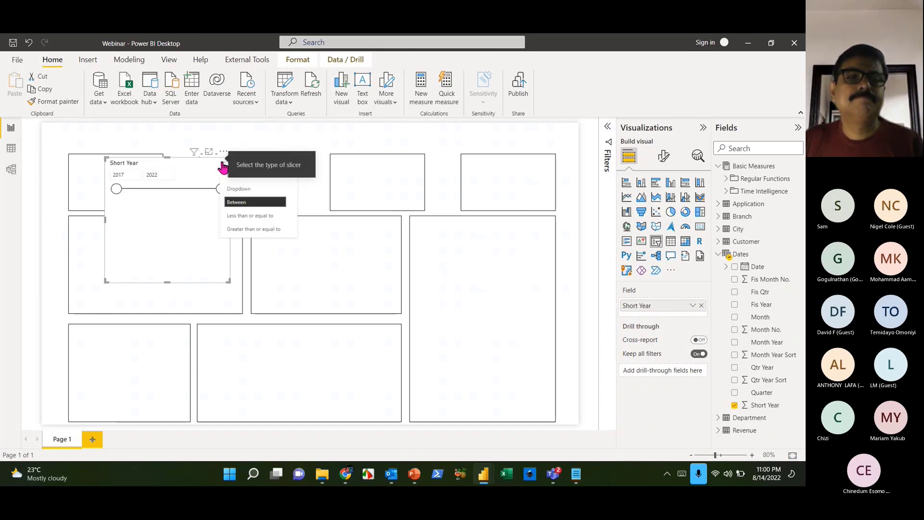
pyautogui.click(255, 195)
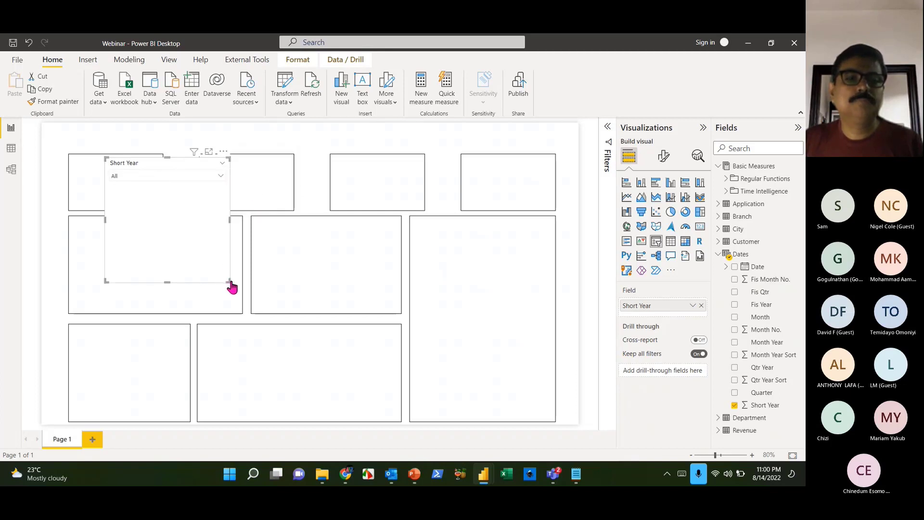
pyautogui.moveTo(230, 281); pyautogui.dragTo(246, 134)
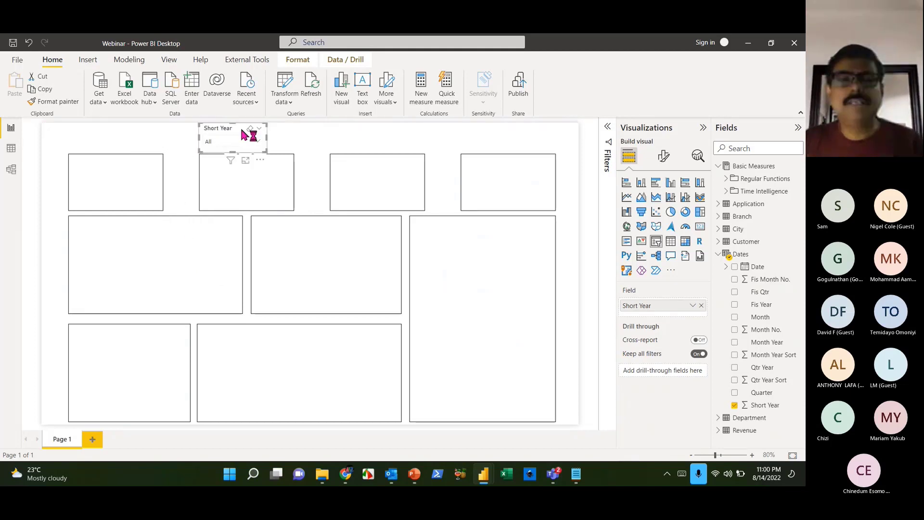
pyautogui.click(358, 146)
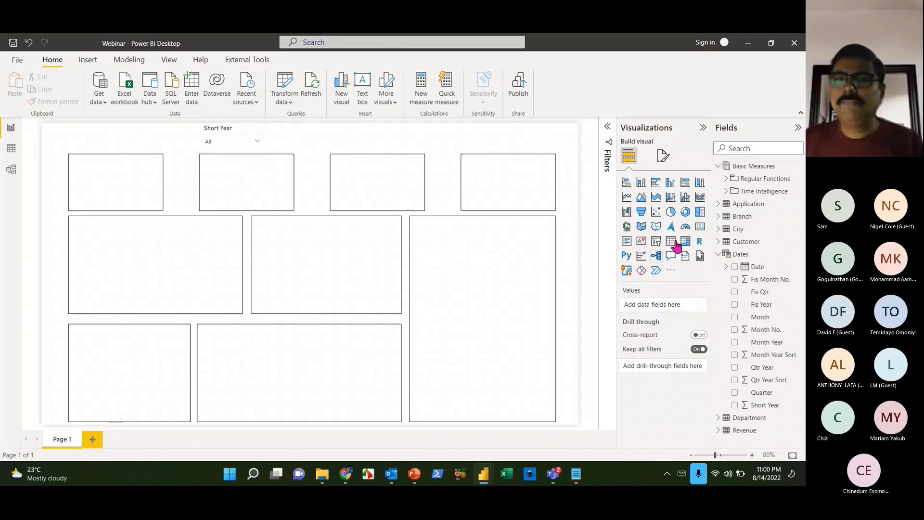
# - Add a Quarter dropdown slicer and size it to sit beside the Short Year slicer
pyautogui.click(654, 243)
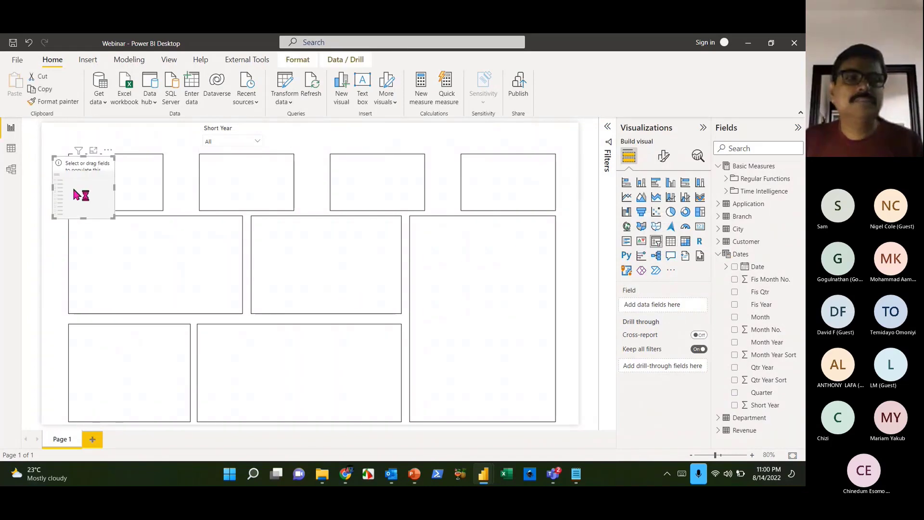
pyautogui.moveTo(80, 196); pyautogui.dragTo(324, 152)
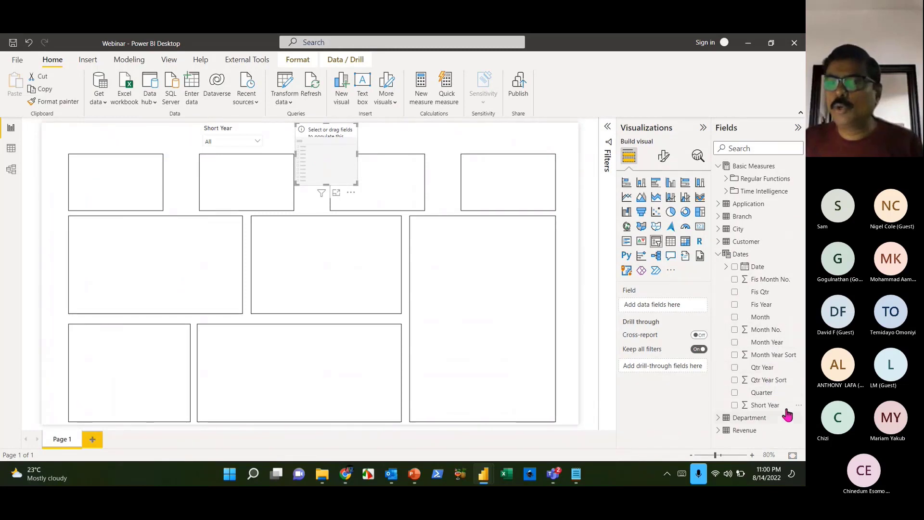
pyautogui.moveTo(764, 392); pyautogui.dragTo(678, 306)
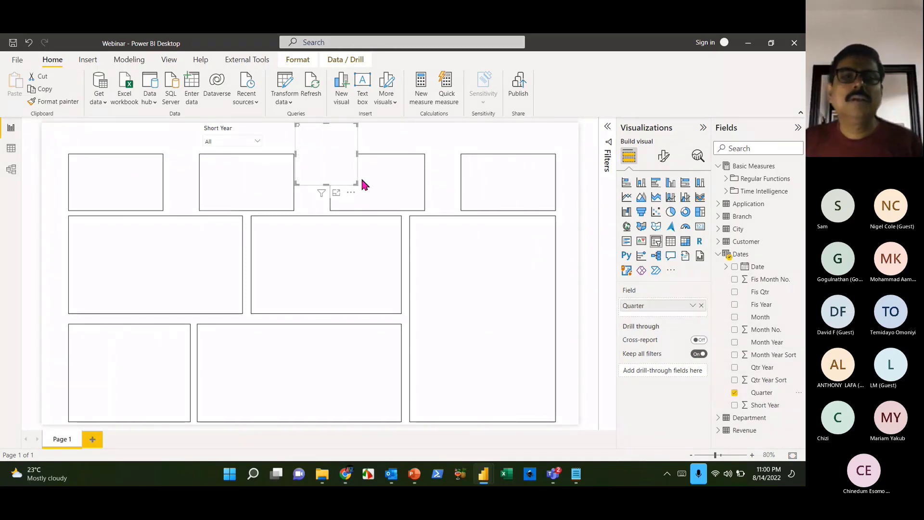
pyautogui.moveTo(354, 181); pyautogui.dragTo(355, 157)
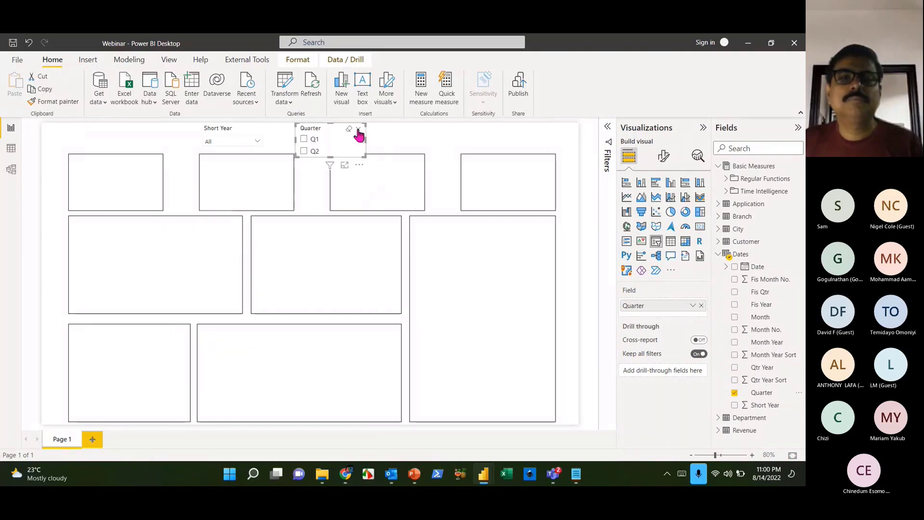
pyautogui.click(358, 130)
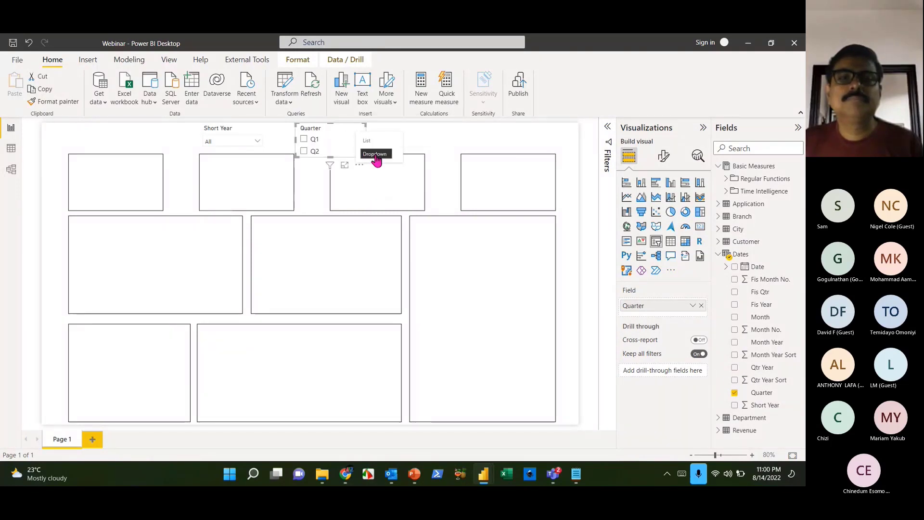
pyautogui.click(376, 155)
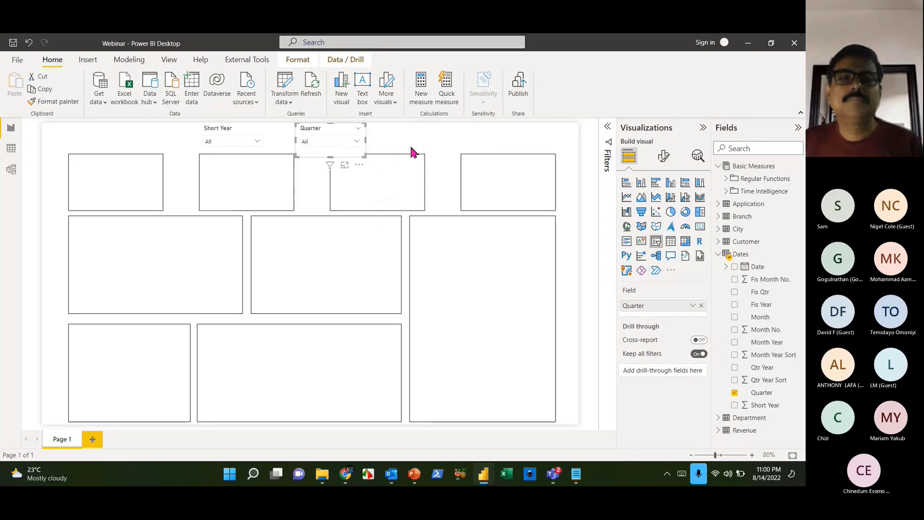
pyautogui.moveTo(333, 130); pyautogui.dragTo(328, 149)
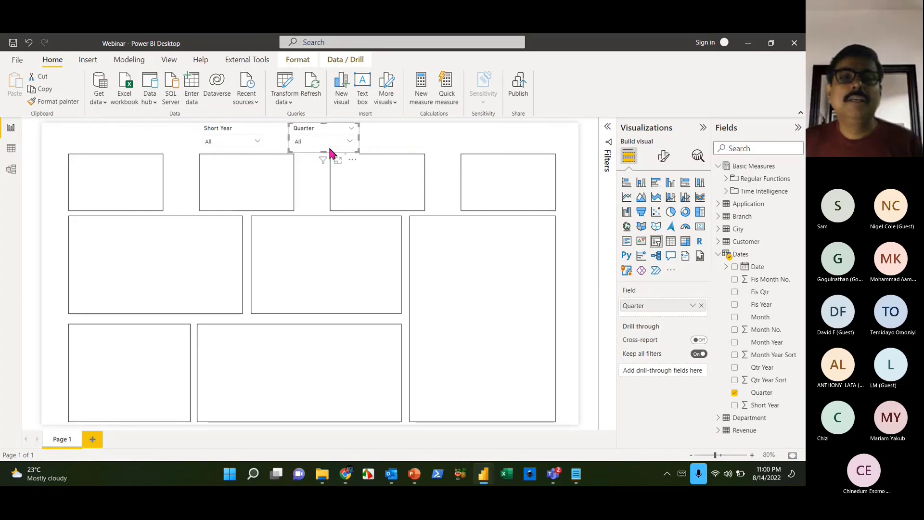
pyautogui.click(390, 143)
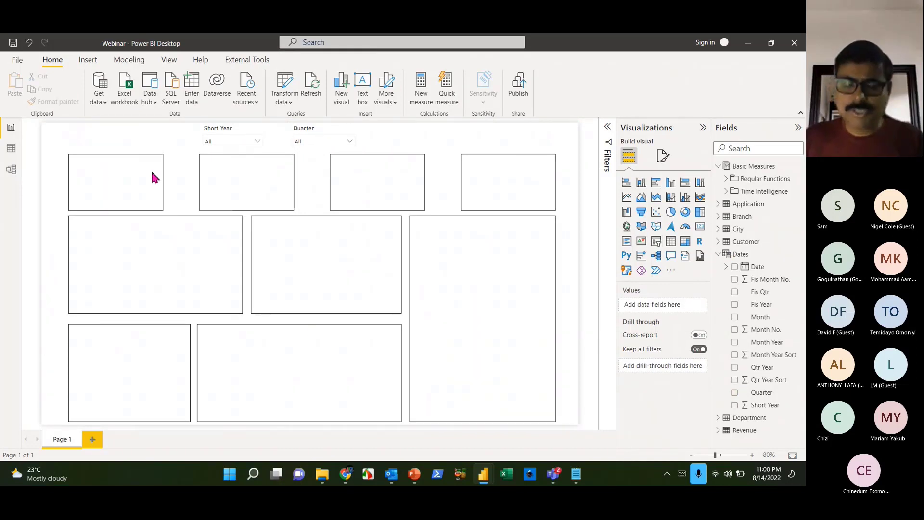
# - Filter the slicers to Short Year 2018 and Quarter Q1
pyautogui.click(251, 139)
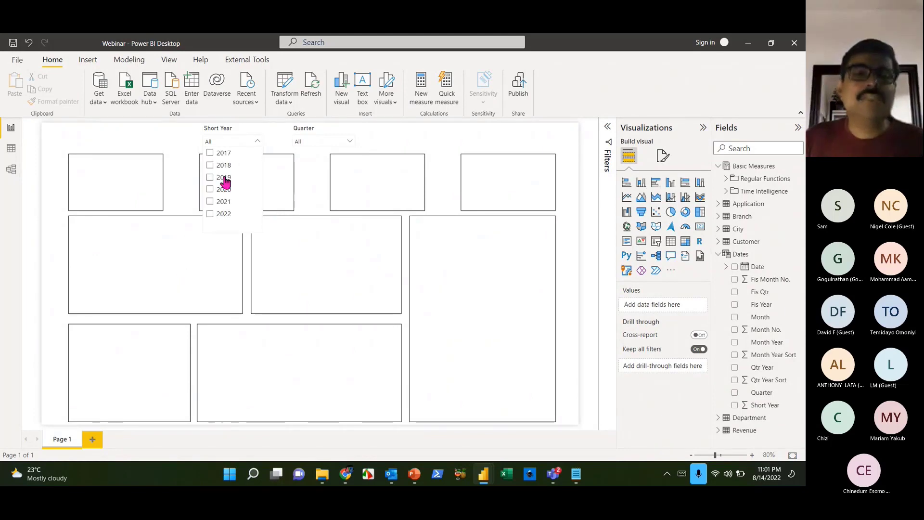
pyautogui.click(226, 169)
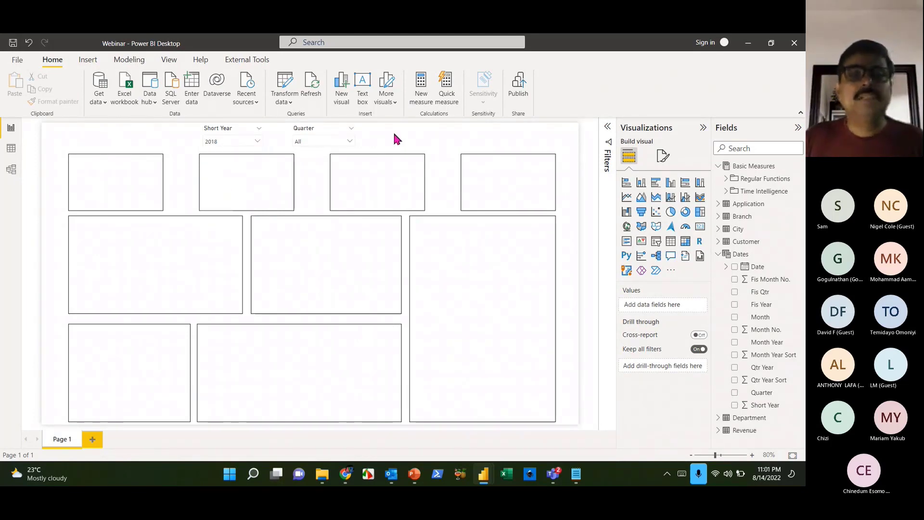
pyautogui.click(350, 142)
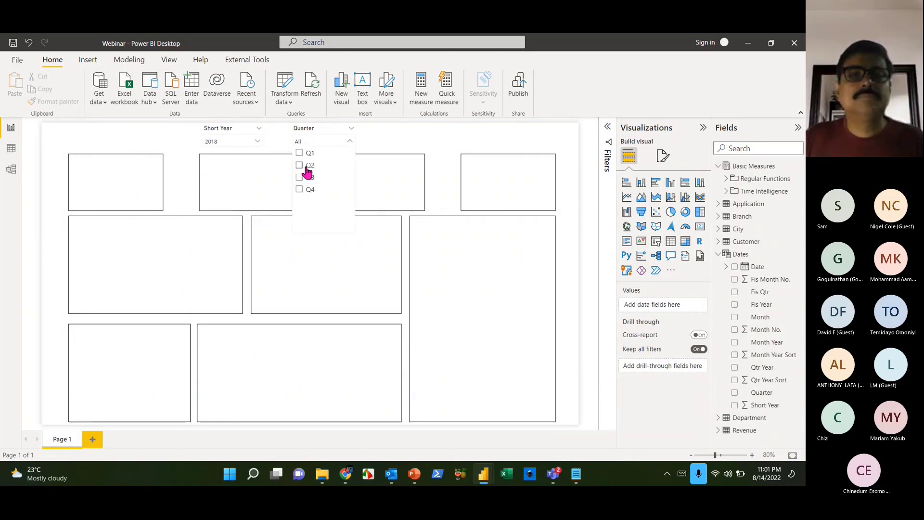
pyautogui.click(307, 154)
pyautogui.click(393, 141)
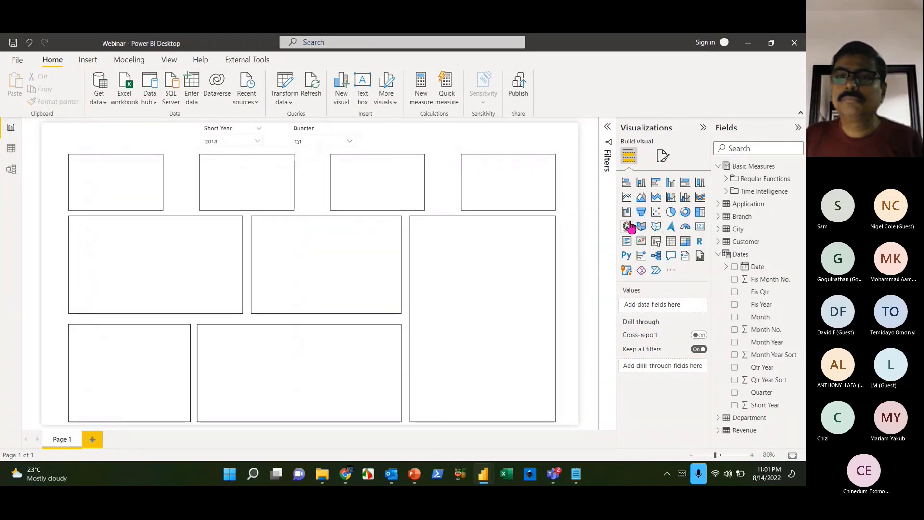
# - Add a gauge visual and place it on the first card placeholder
pyautogui.click(685, 226)
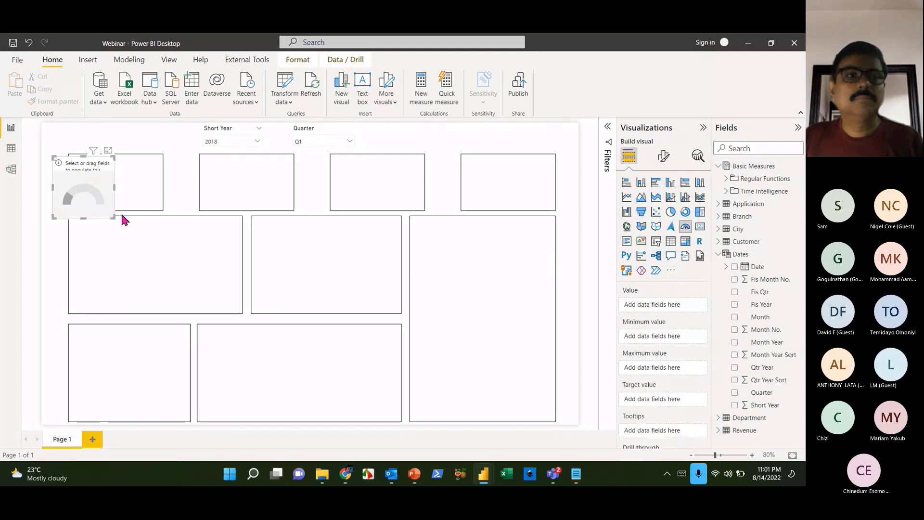
pyautogui.moveTo(99, 193); pyautogui.dragTo(160, 210)
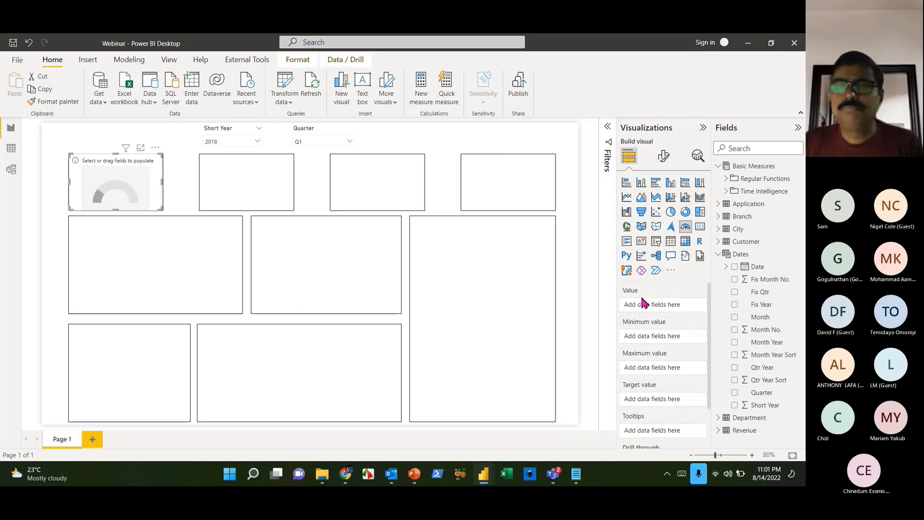
pyautogui.press('super+plus')
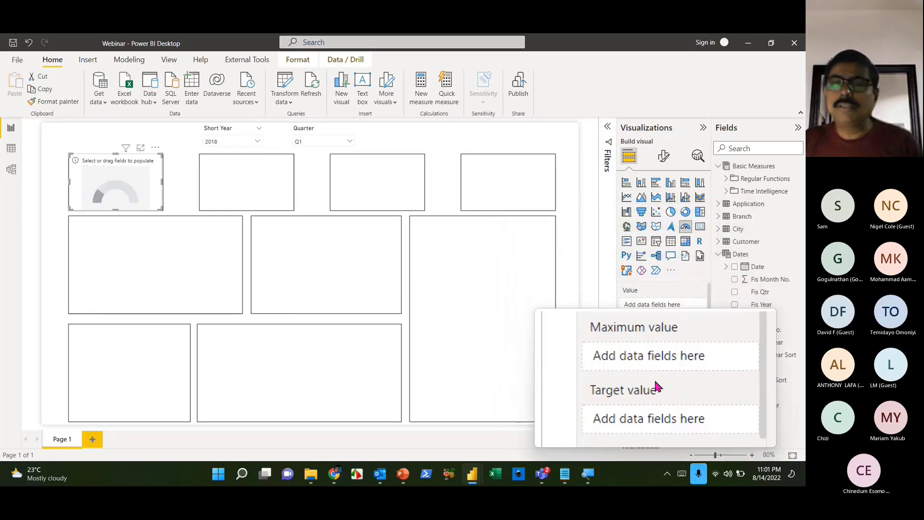
pyautogui.press('super+Escape')
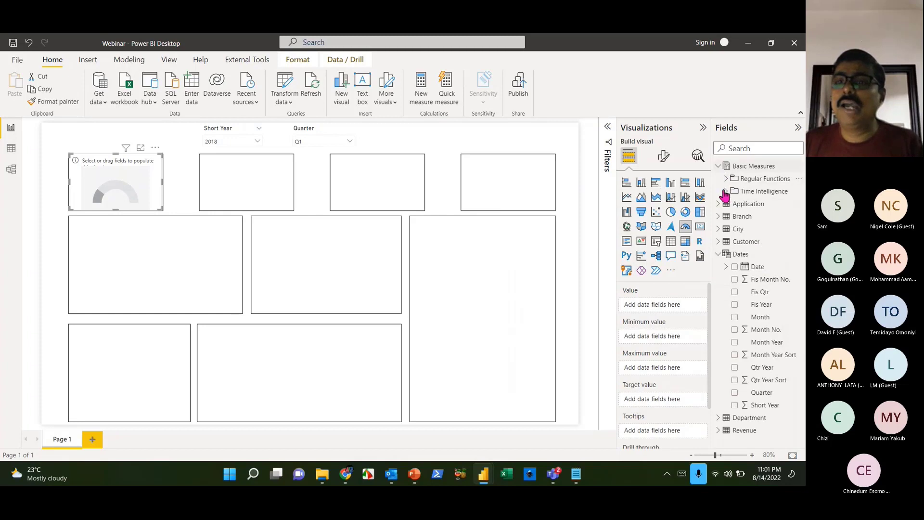
# - Set Total Revenue from Regular Functions as the gauge's value
pyautogui.click(718, 255)
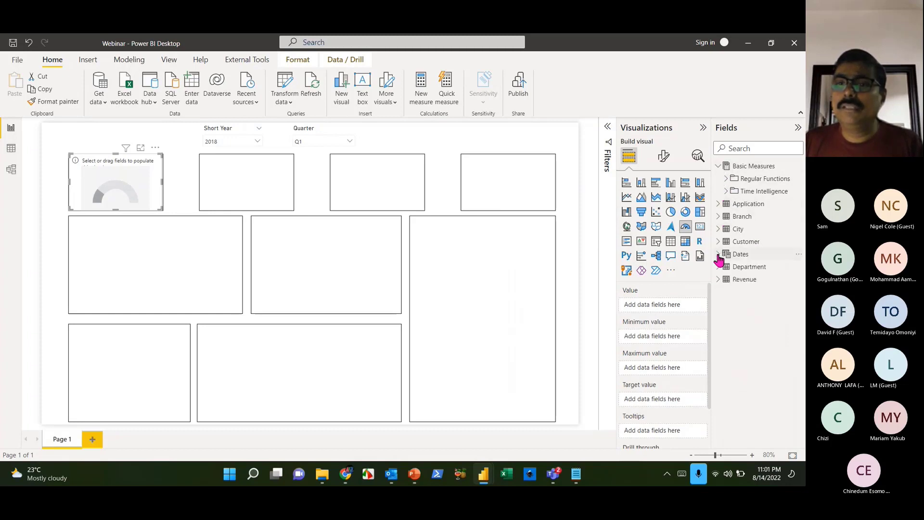
pyautogui.click(718, 169)
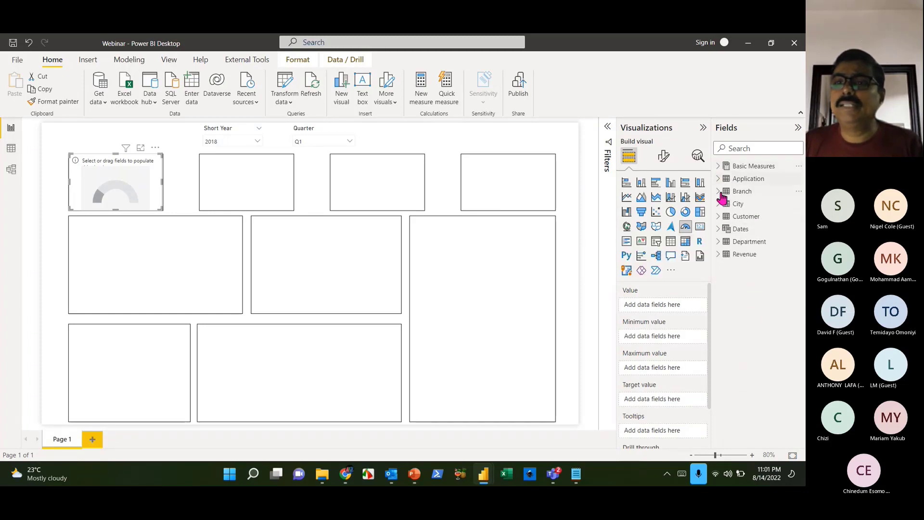
pyautogui.click(719, 166)
pyautogui.click(727, 181)
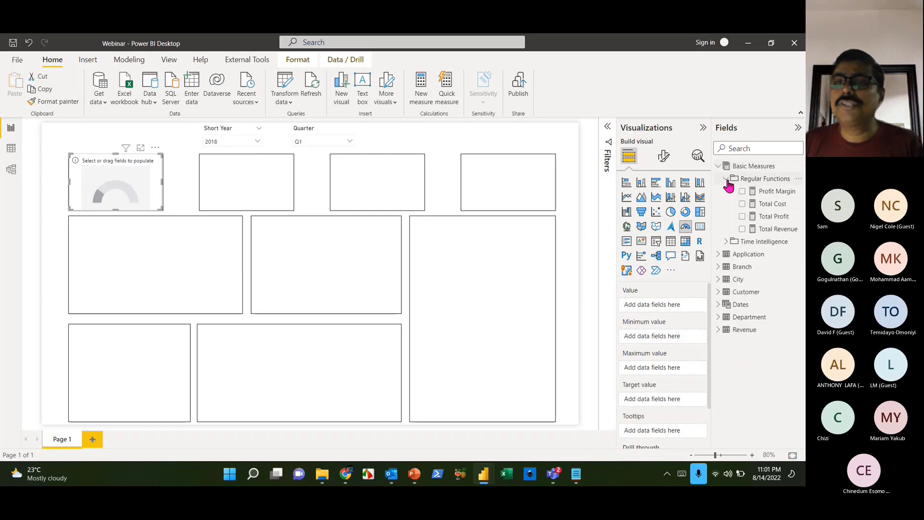
pyautogui.moveTo(776, 229); pyautogui.dragTo(674, 299)
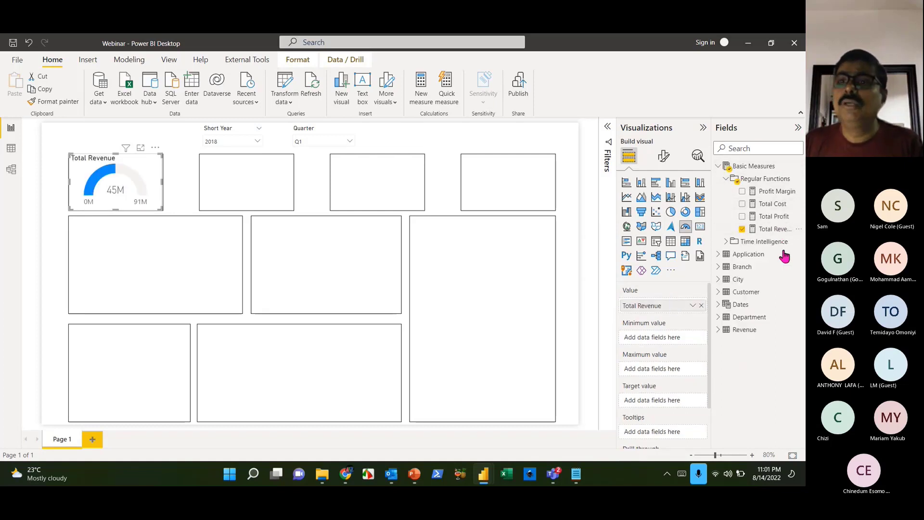
# - Set LY Revenue from Time Intelligence as the gauge's target value
pyautogui.click(726, 179)
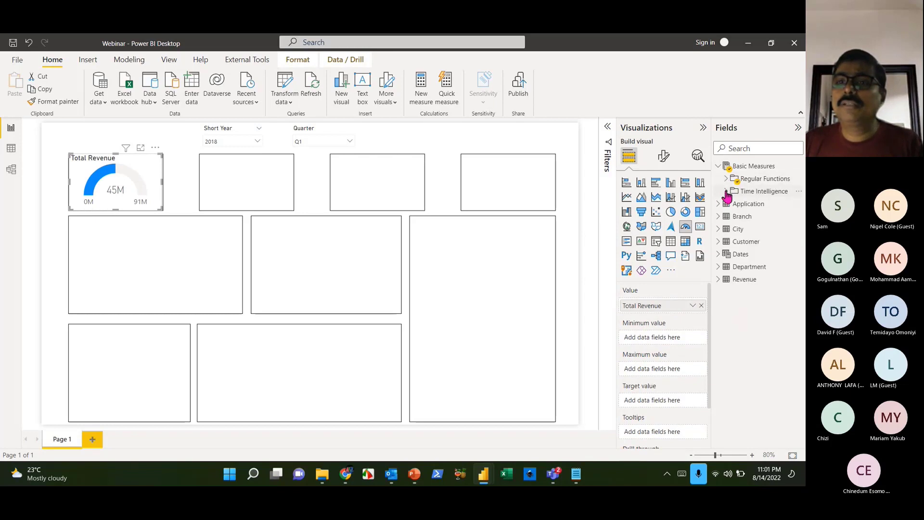
pyautogui.click(726, 191)
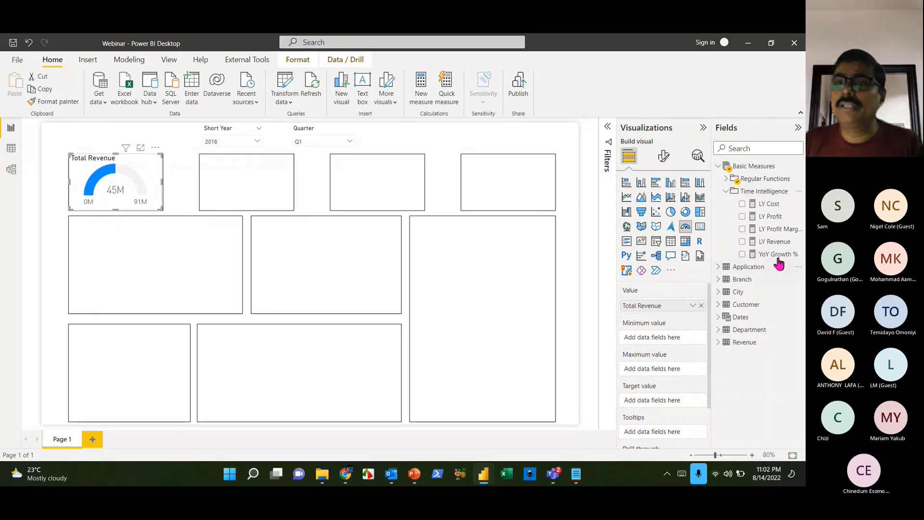
pyautogui.moveTo(776, 243); pyautogui.dragTo(674, 402)
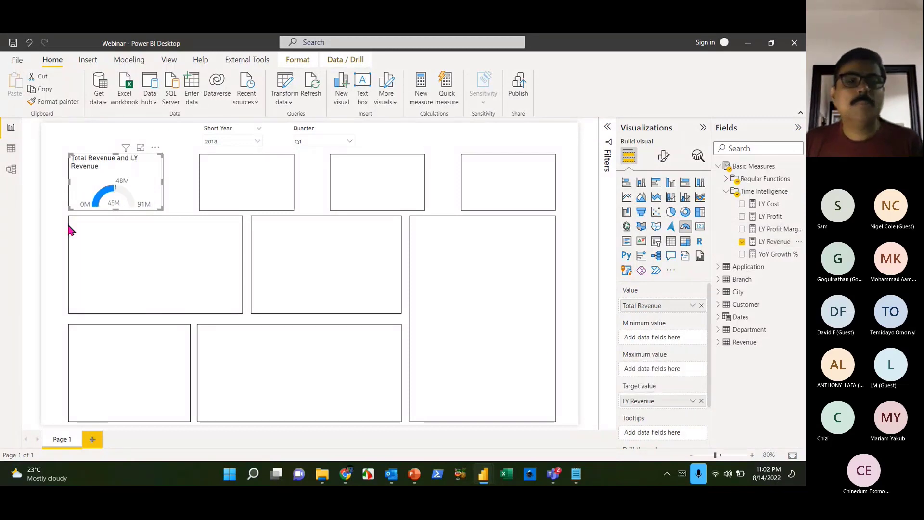
pyautogui.moveTo(125, 147)
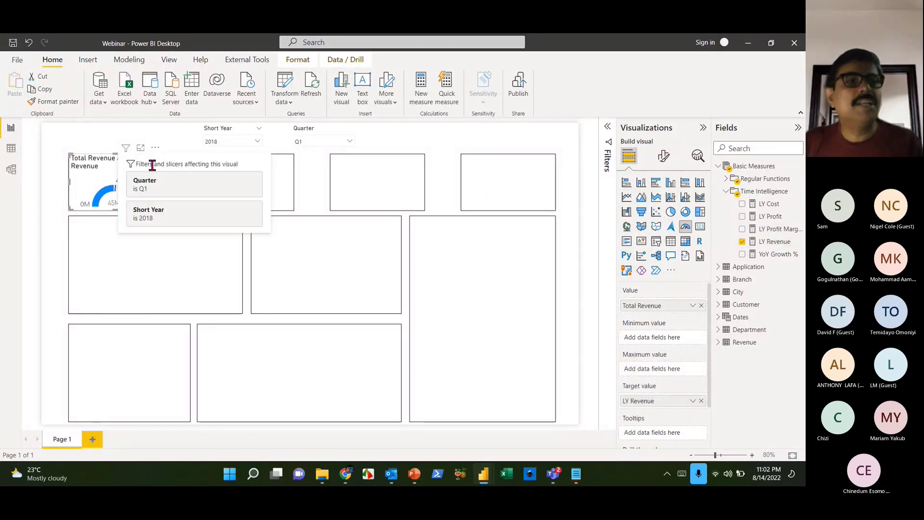
# - Turn off the gauge's data labels and change its title to 'YoY Revenue'
pyautogui.click(663, 159)
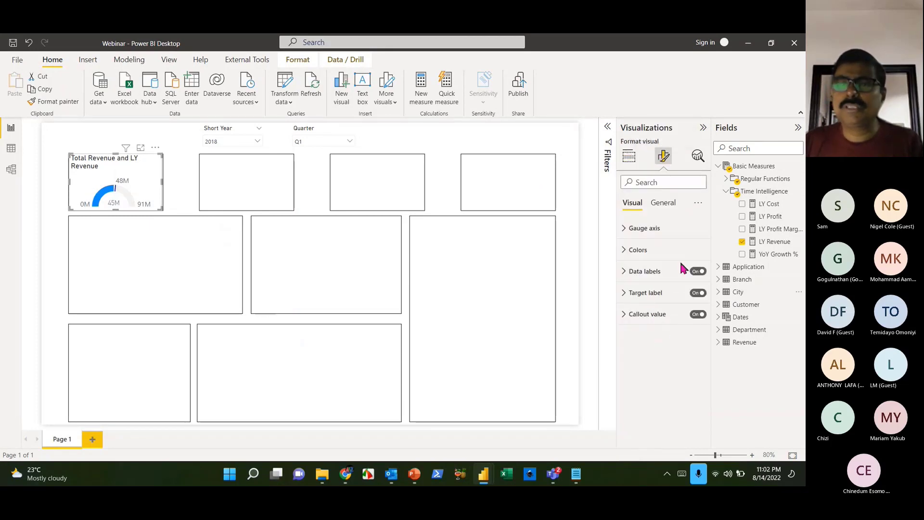
pyautogui.click(698, 271)
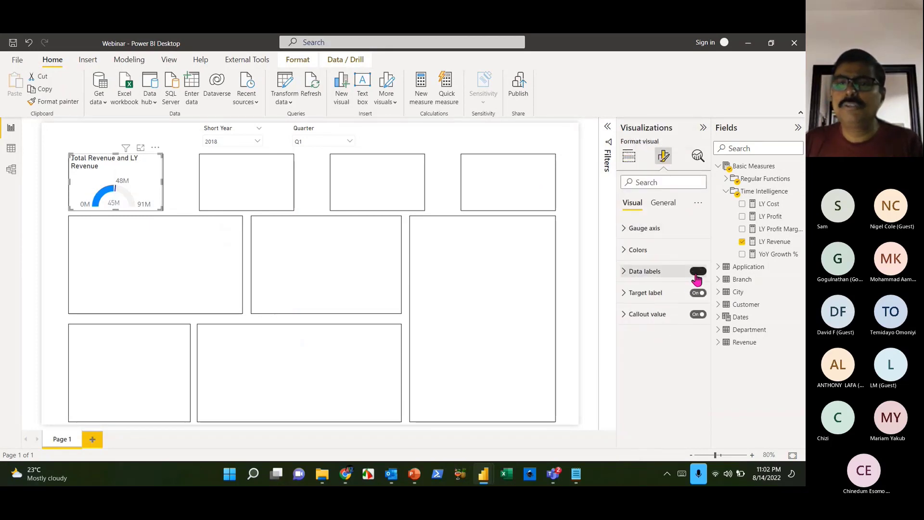
pyautogui.click(667, 203)
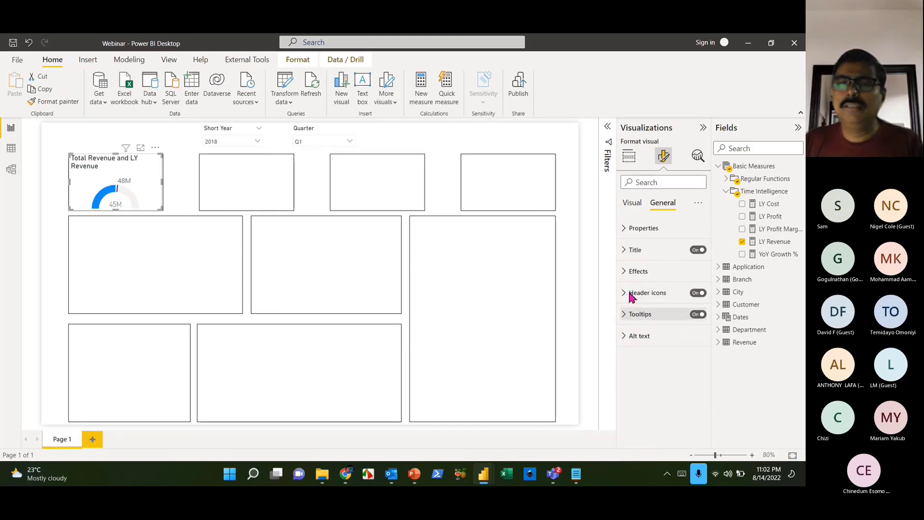
pyautogui.click(630, 251)
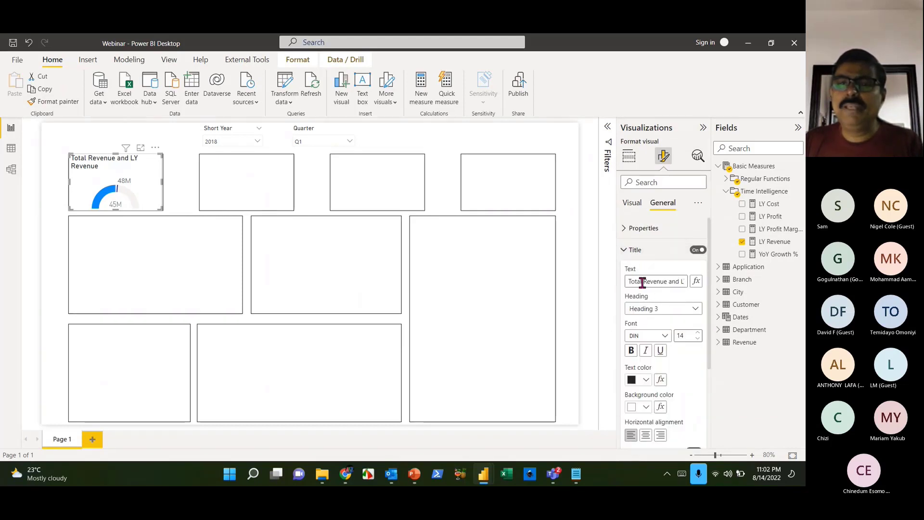
pyautogui.hotkey('ctrl', 'a')
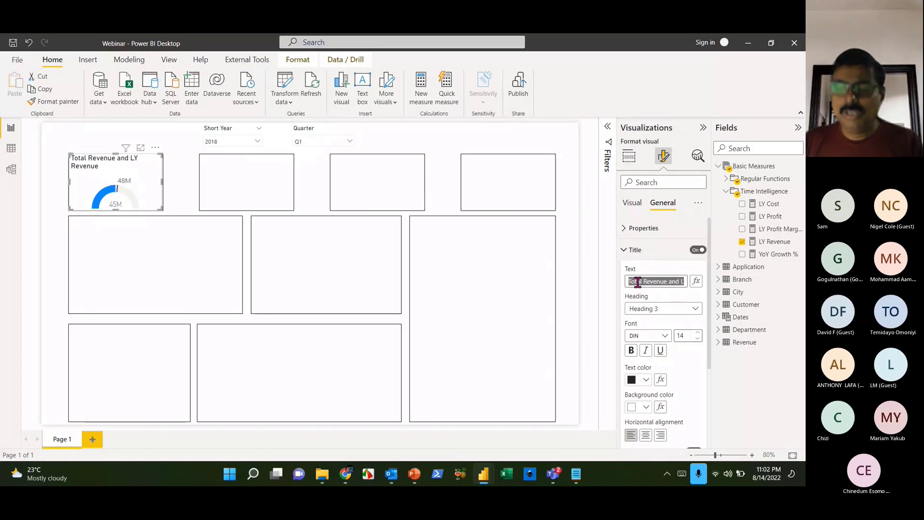
pyautogui.press('BackSpace')
pyautogui.write('YoY Revenue')
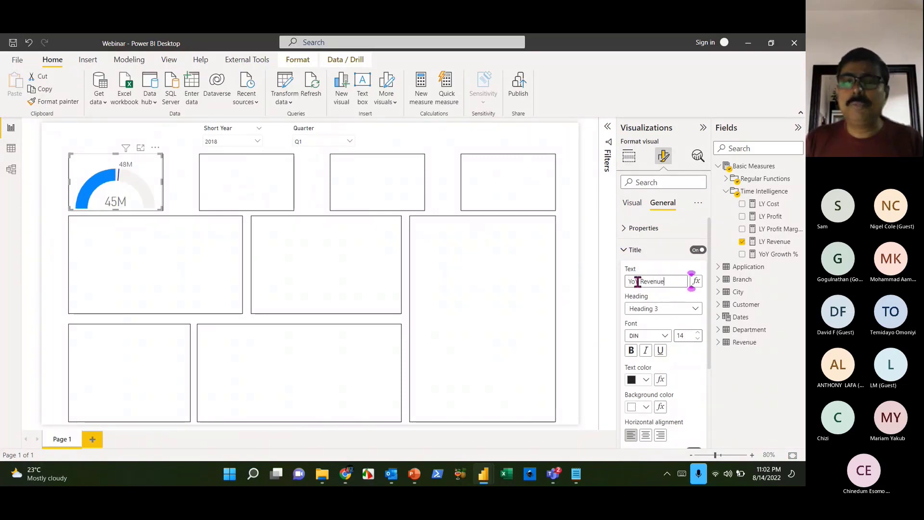
pyautogui.click(785, 414)
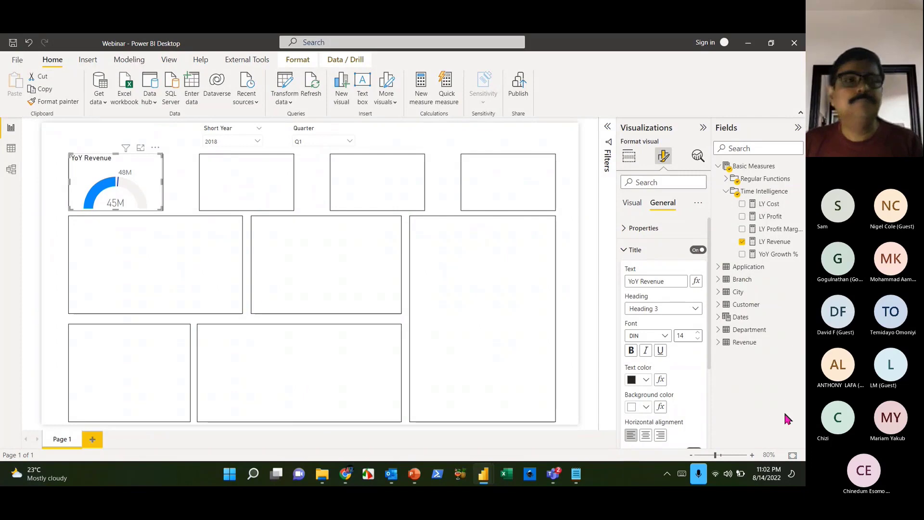
pyautogui.click(47, 249)
pyautogui.click(119, 170)
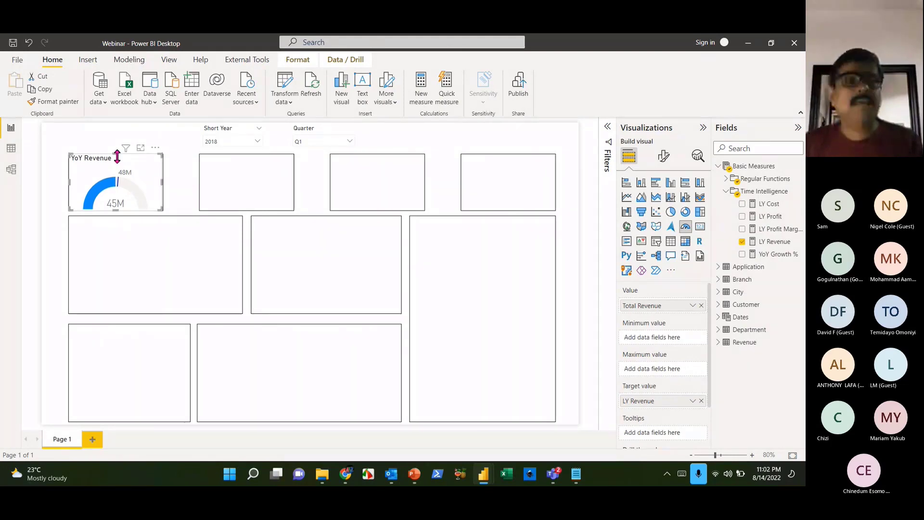
# - Trim the gauge slightly, turn its background off and give it a drop shadow
pyautogui.click(105, 246)
pyautogui.click(139, 192)
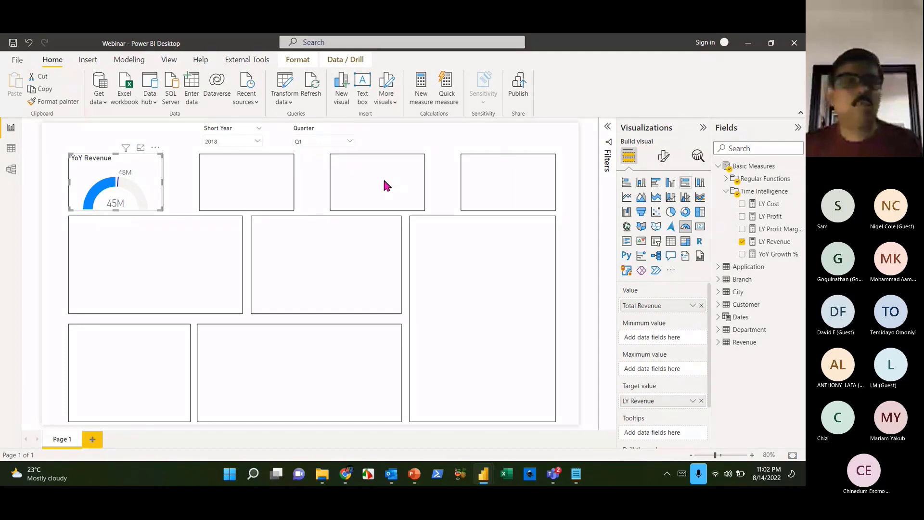
pyautogui.moveTo(115, 158); pyautogui.dragTo(117, 160)
pyautogui.click(150, 184)
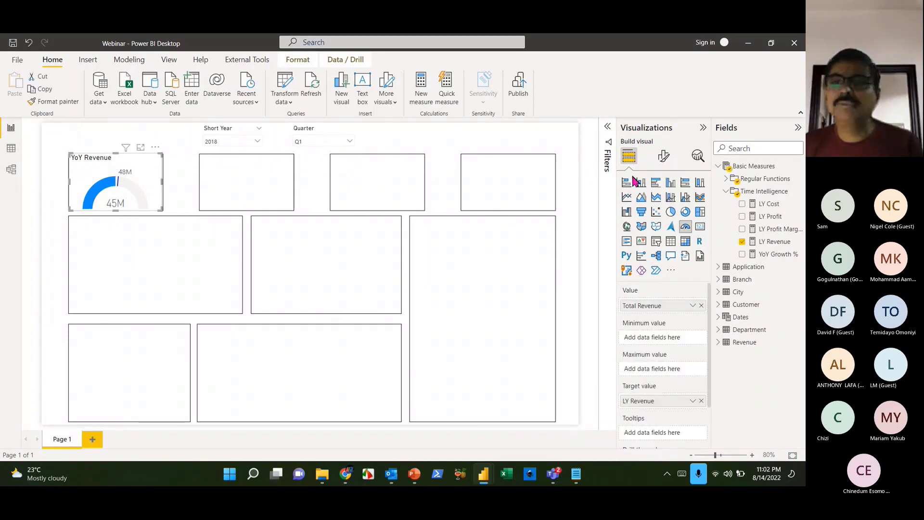
pyautogui.click(663, 155)
pyautogui.click(665, 205)
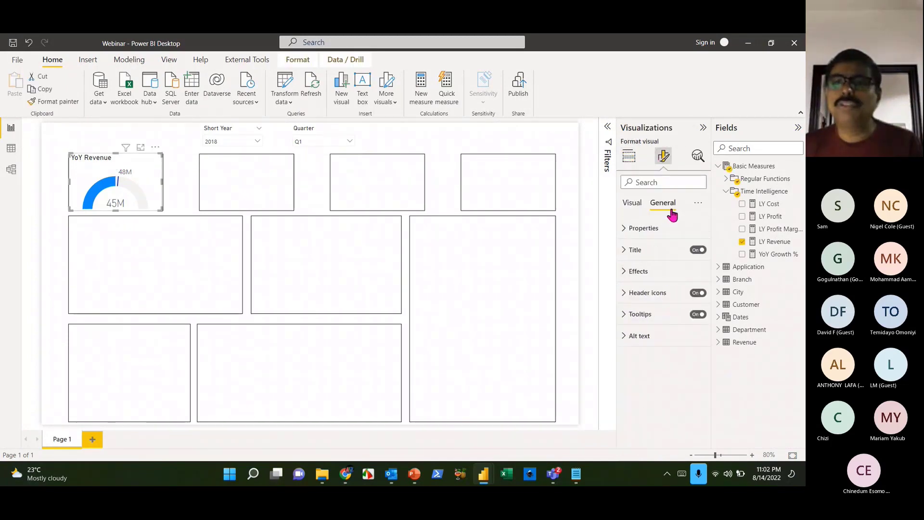
pyautogui.click(638, 273)
pyautogui.click(693, 293)
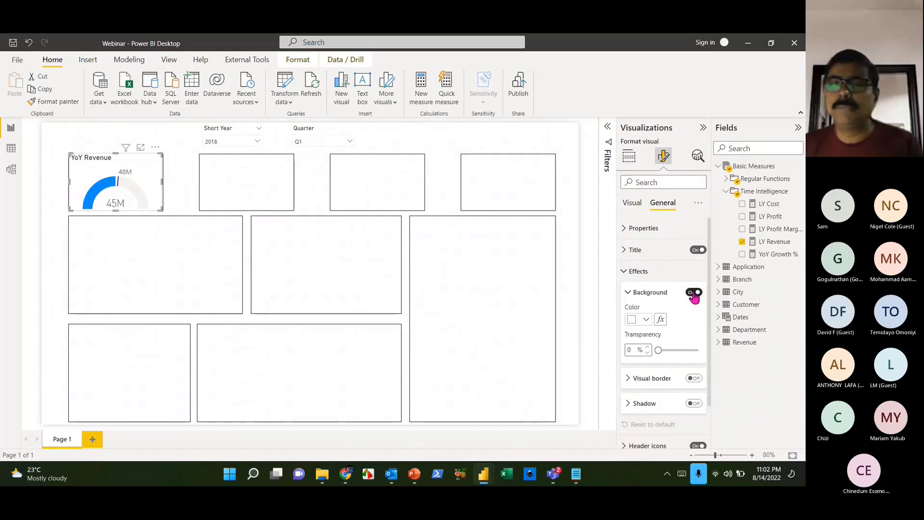
pyautogui.click(627, 294)
pyautogui.click(694, 342)
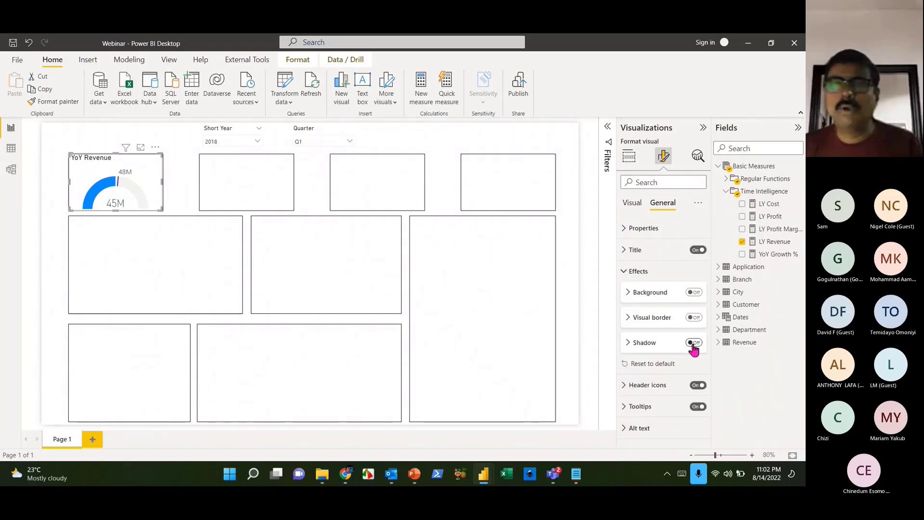
pyautogui.click(211, 305)
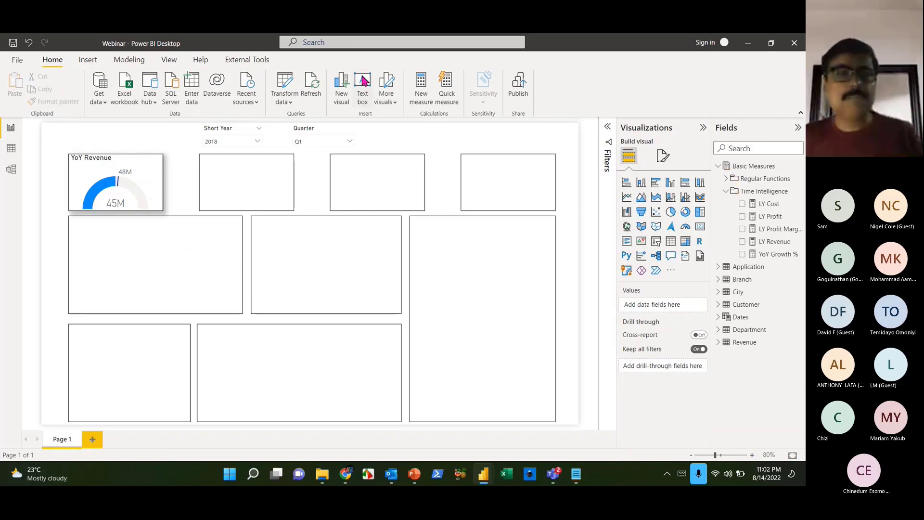
pyautogui.click(140, 181)
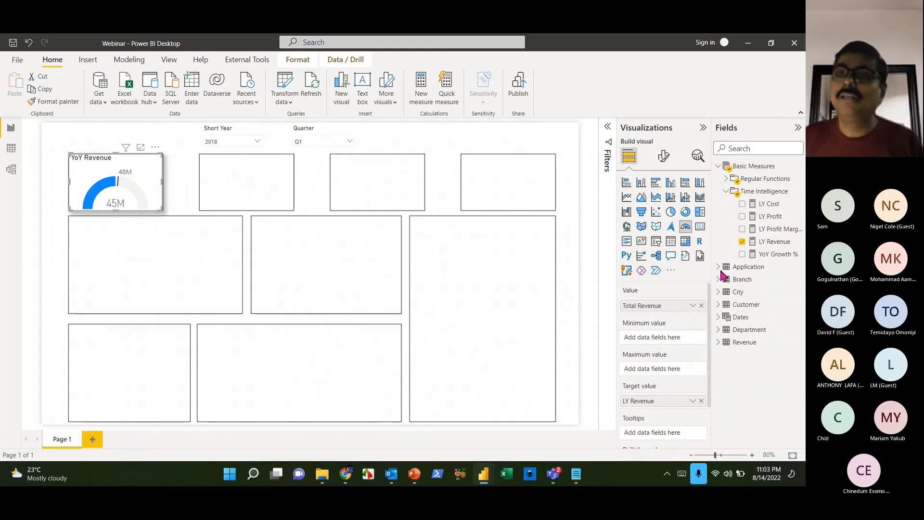
# - Start a new measure in the Basic Measures folder
pyautogui.click(725, 191)
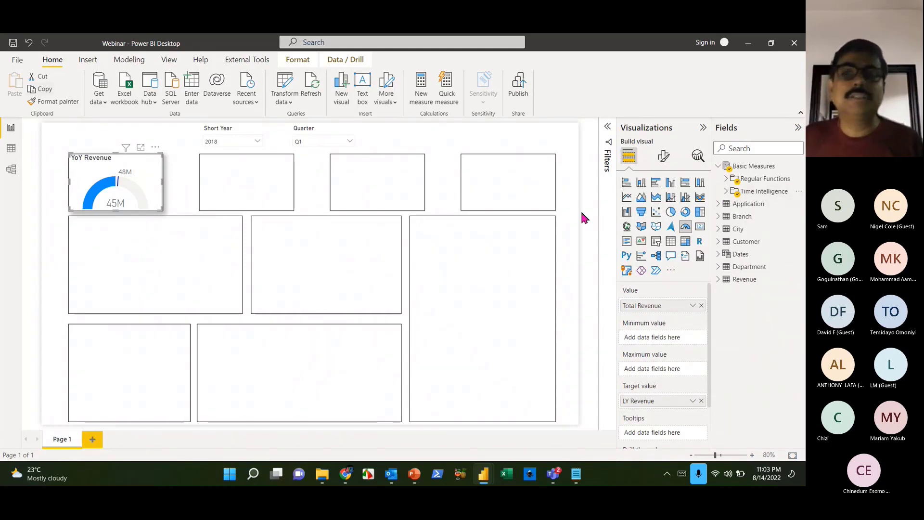
pyautogui.click(799, 166)
pyautogui.click(755, 172)
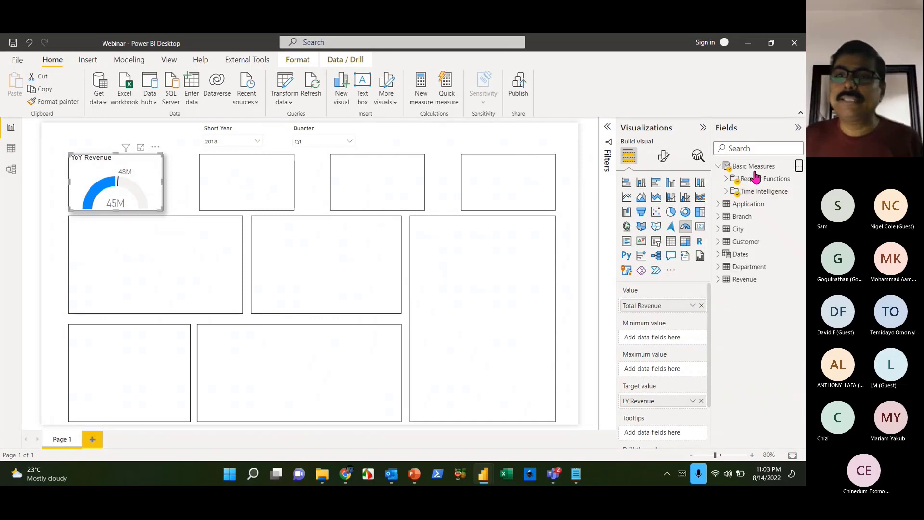
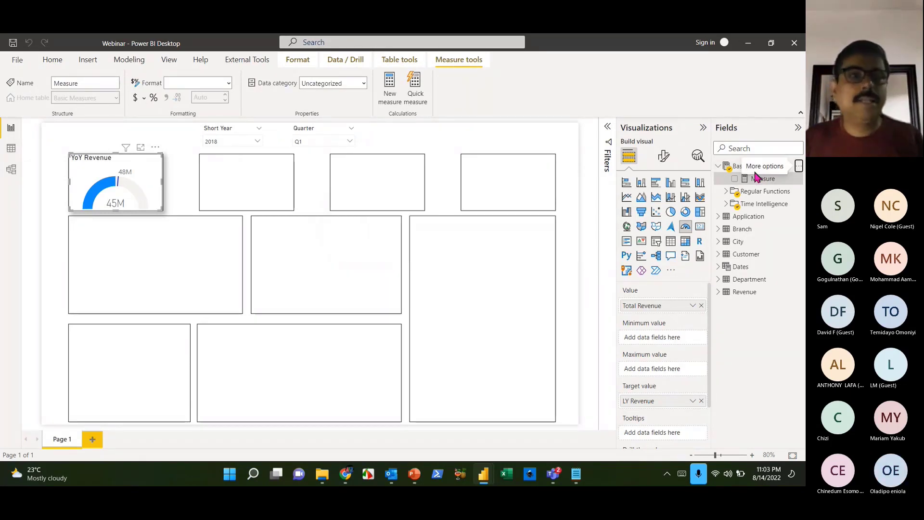
# - Start the Revenue Color measure as IF([Total Revenue]<[LY Revenue], fixing typos in the name
pyautogui.write('C')
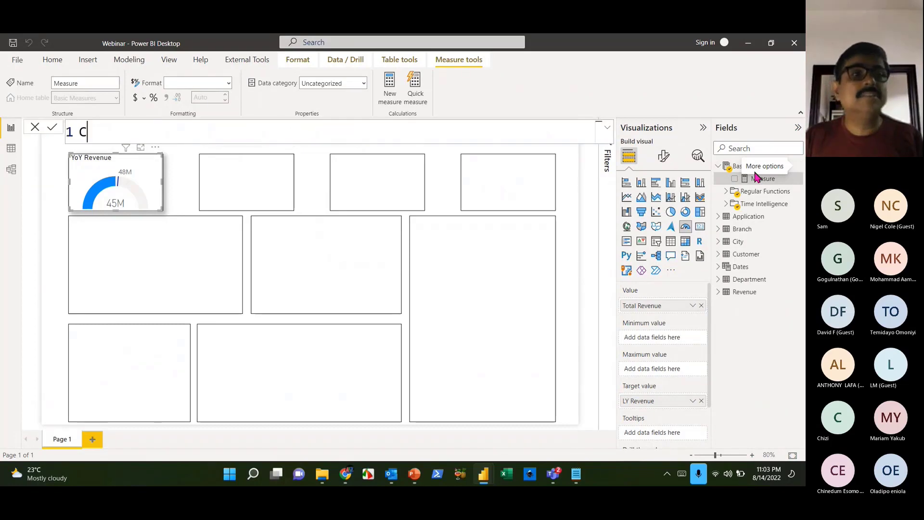
pyautogui.write('o')
pyautogui.press('BackSpace')
pyautogui.press('BackSpace')
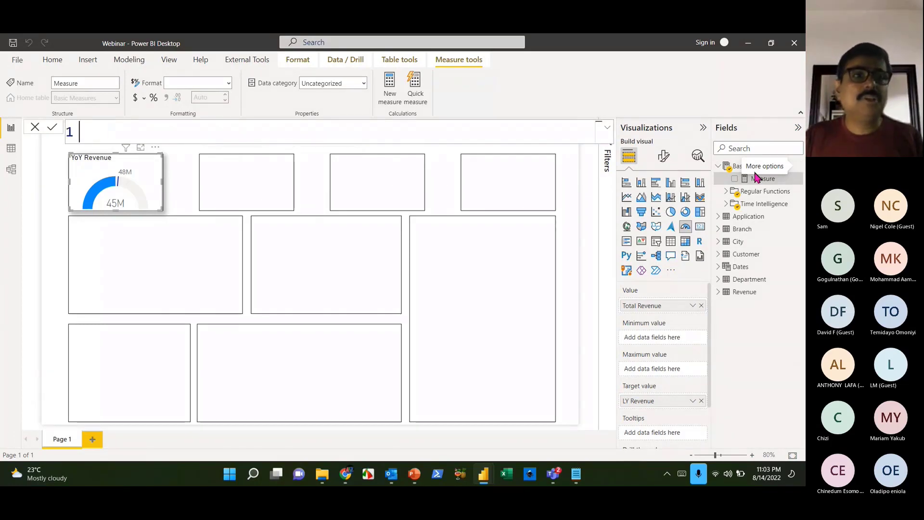
pyautogui.write('Revenue Coplor')
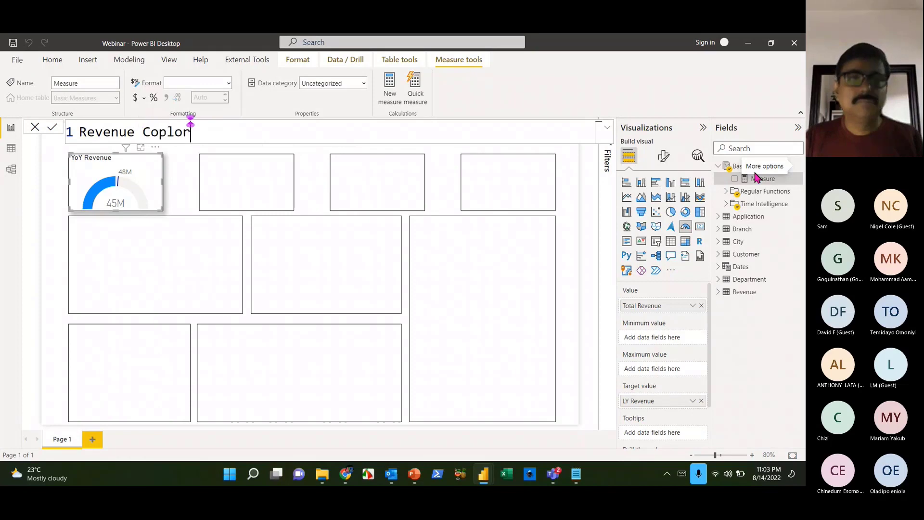
pyautogui.press('BackSpace')
pyautogui.press('BackSpace')
pyautogui.press('BackSpace')
pyautogui.write('or = ')
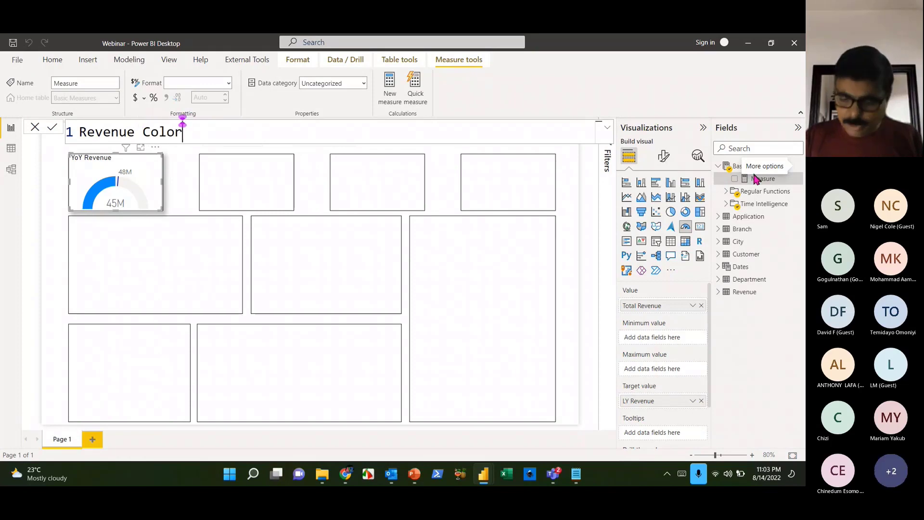
pyautogui.write('IF(')
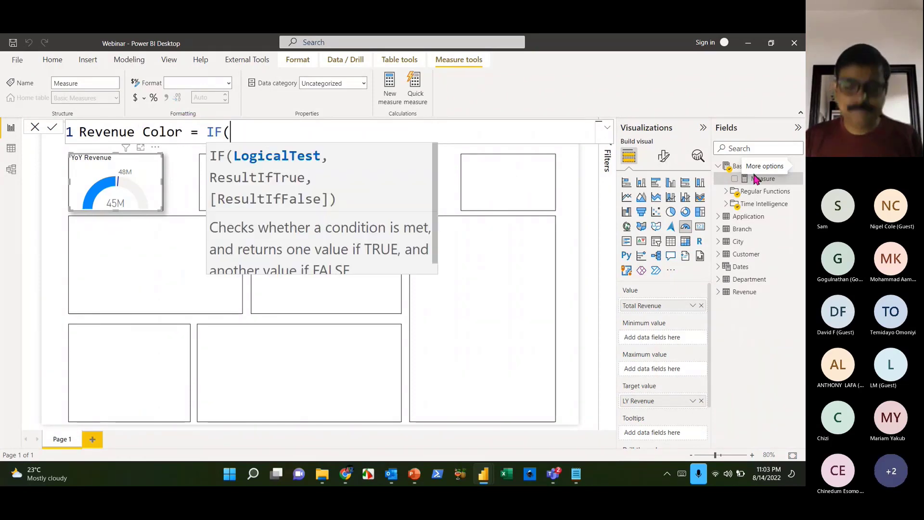
pyautogui.write('[to')
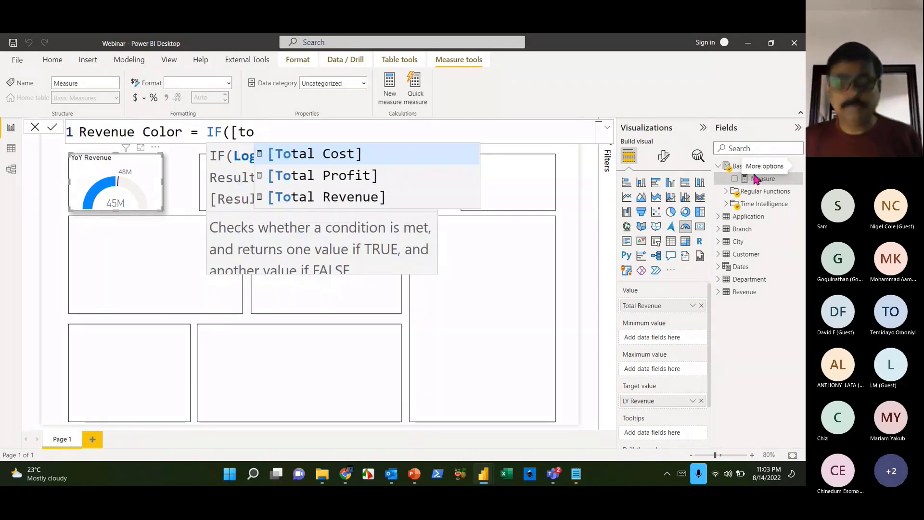
pyautogui.press('Down')
pyautogui.press('Down')
pyautogui.press('Tab')
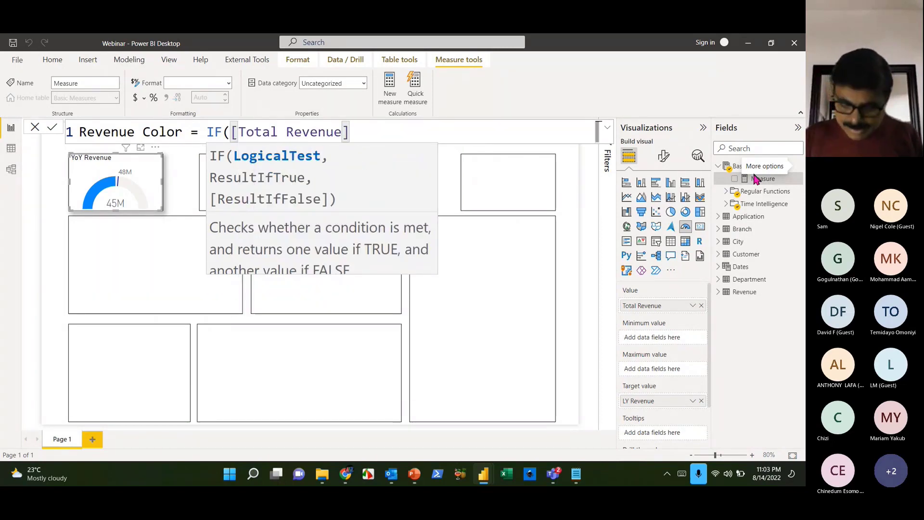
pyautogui.write('<[ly')
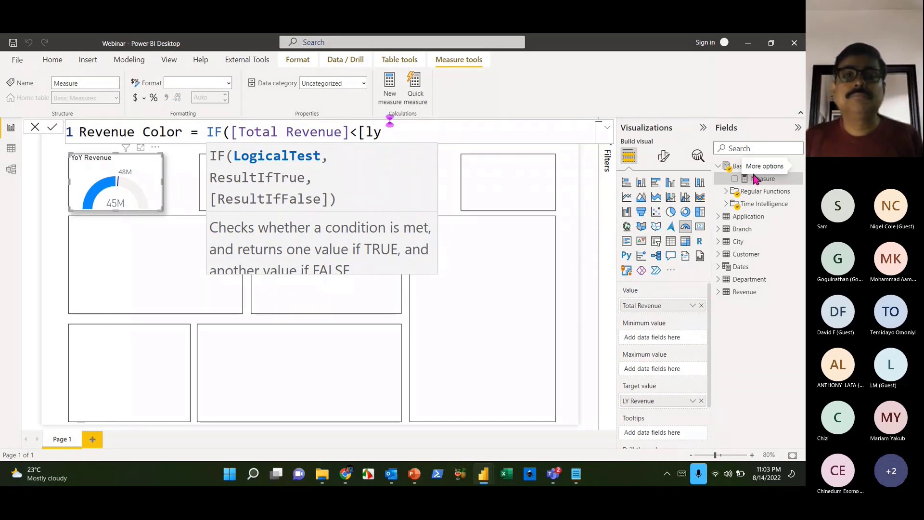
pyautogui.write(' re')
pyautogui.press('Tab')
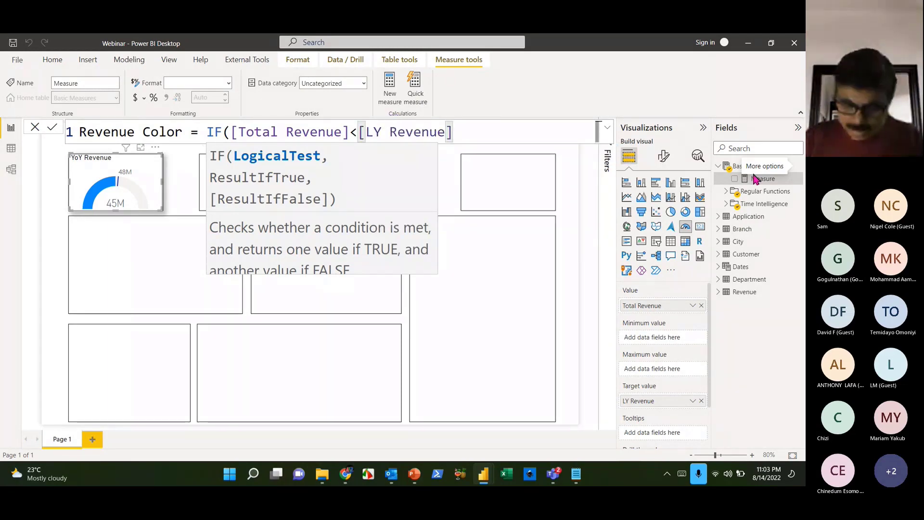
# - Finish the IF with "Tomato" and "light Green" results and commit the measure
pyautogui.write(',"Tom')
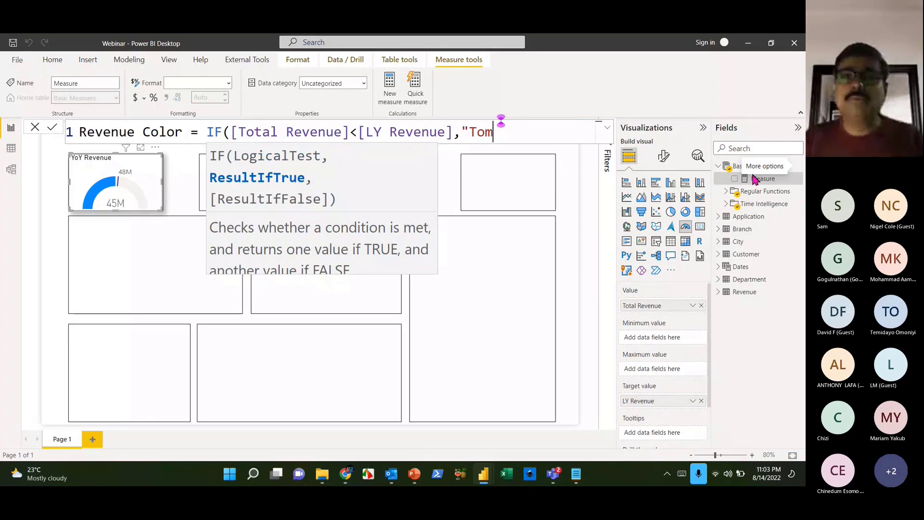
pyautogui.write('oator')
pyautogui.write('tot')
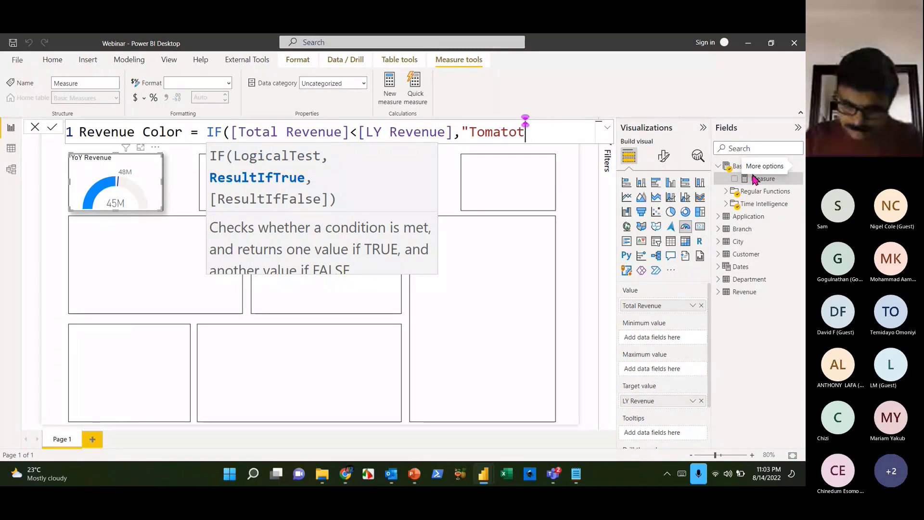
pyautogui.press('BackSpace')
pyautogui.write('",')
pyautogui.press('BackSpace')
pyautogui.press('BackSpace')
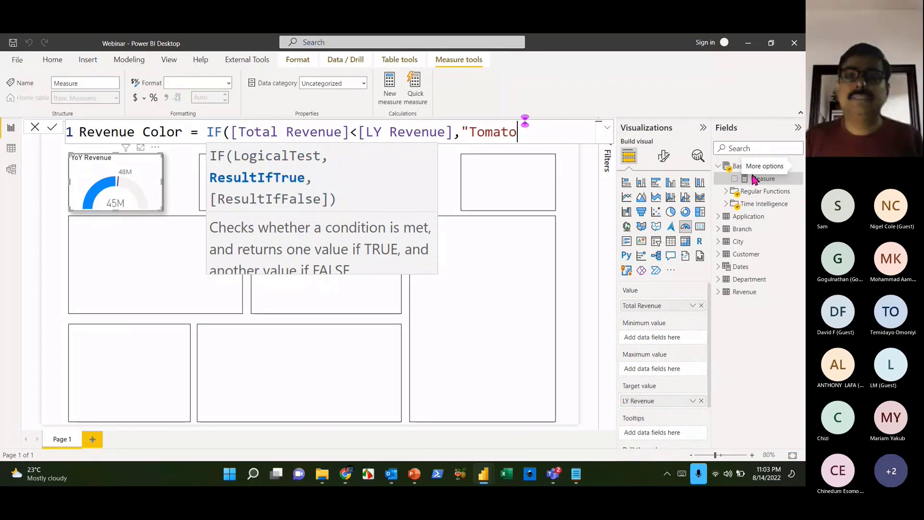
pyautogui.write('","Kui')
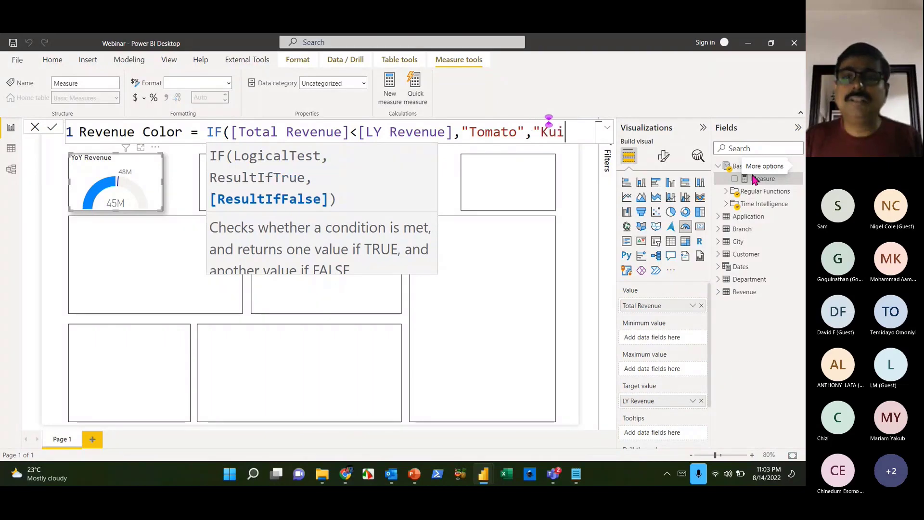
pyautogui.press('BackSpace')
pyautogui.press('BackSpace')
pyautogui.press('BackSpace')
pyautogui.press('BackSpace')
pyautogui.write('"lig')
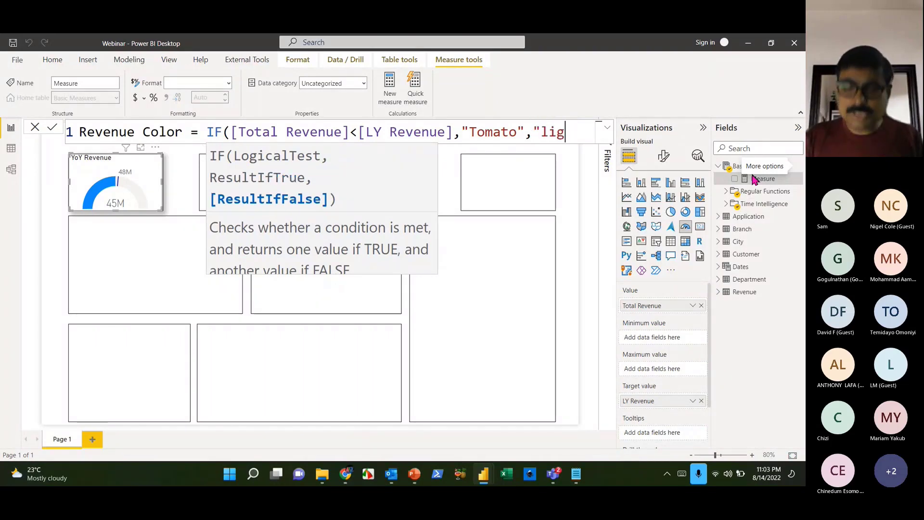
pyautogui.write('ht ')
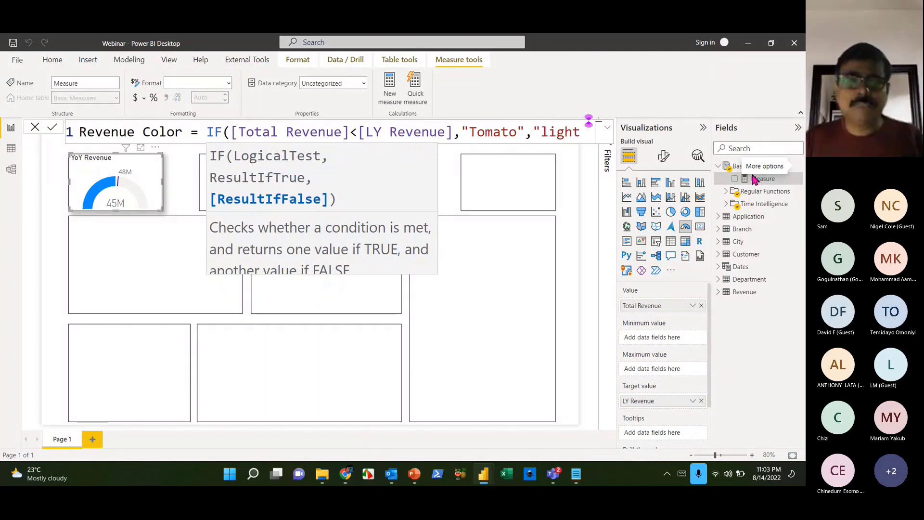
pyautogui.write('Green")')
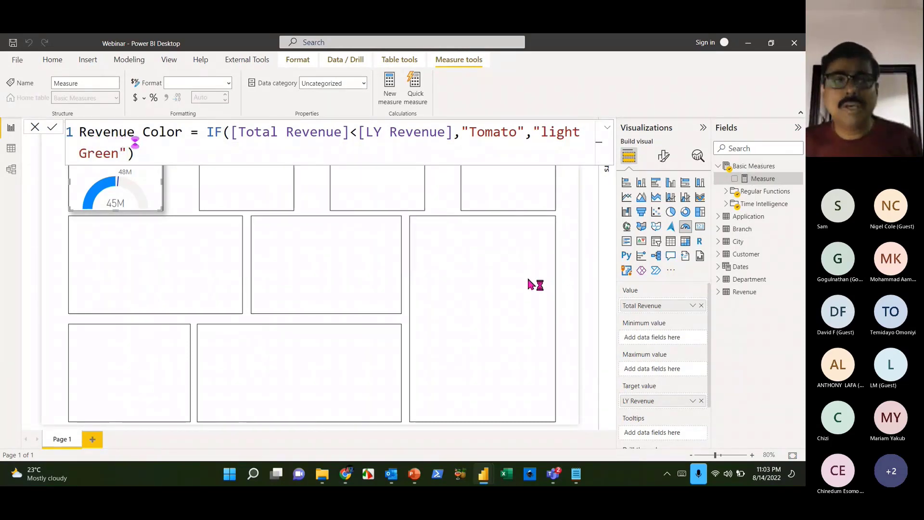
pyautogui.press('Return')
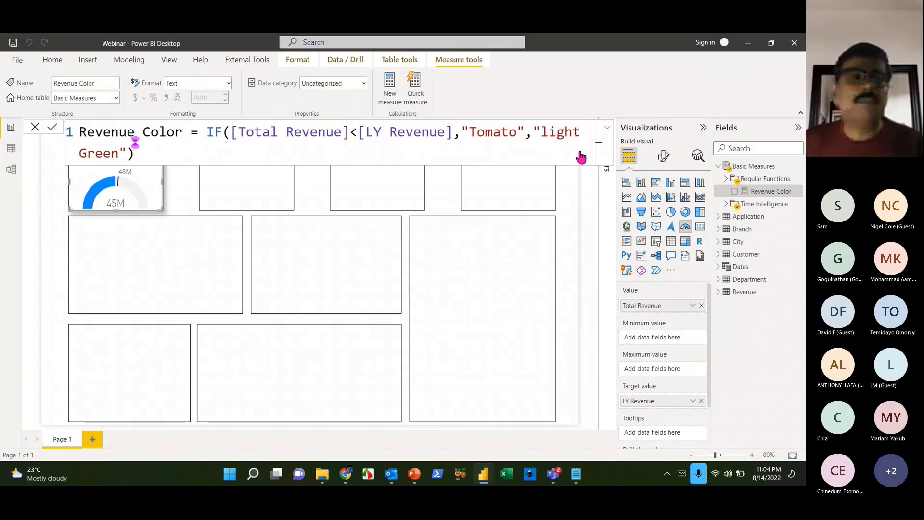
pyautogui.click(145, 168)
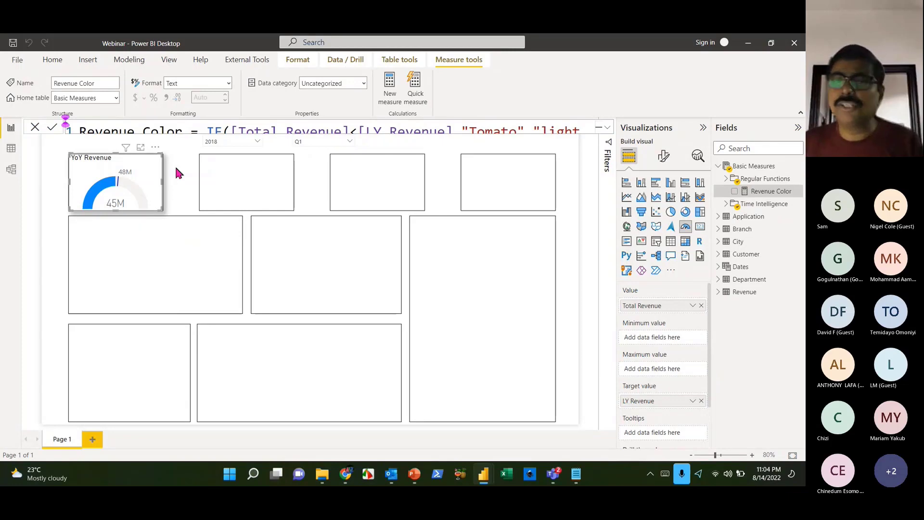
# - Base the gauge's fill colour on the Revenue Color field value from Basic Measures
pyautogui.click(659, 159)
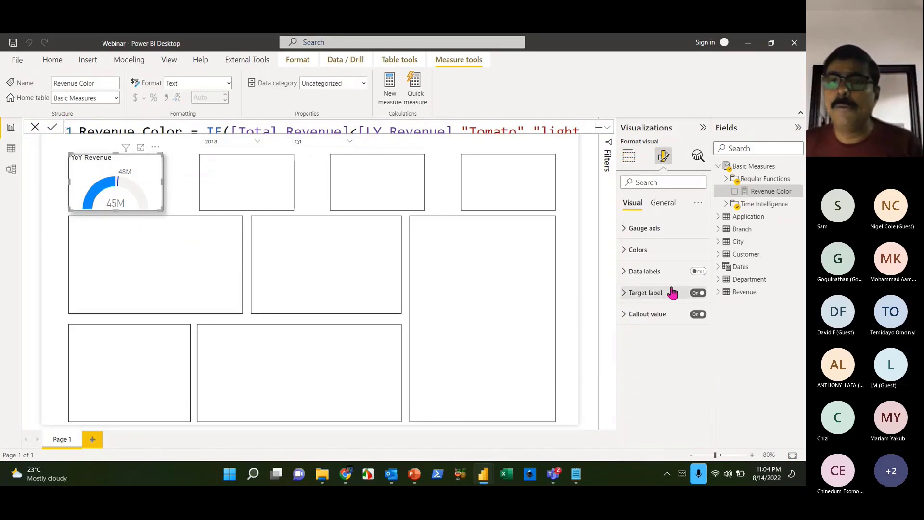
pyautogui.click(623, 252)
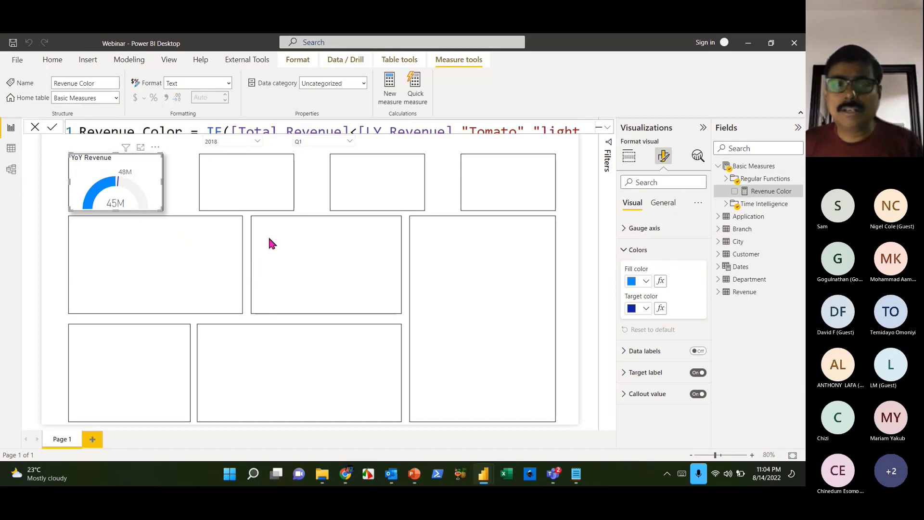
pyautogui.click(661, 281)
pyautogui.click(209, 133)
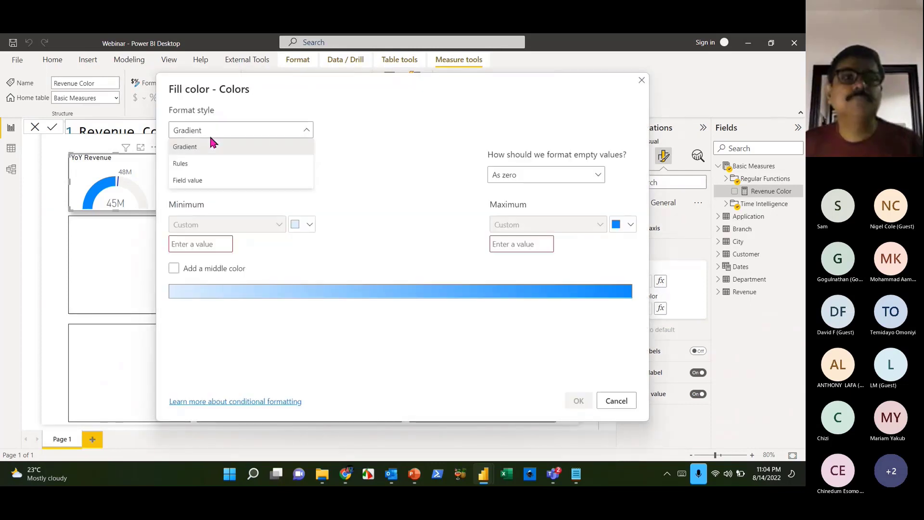
pyautogui.click(202, 179)
pyautogui.click(228, 176)
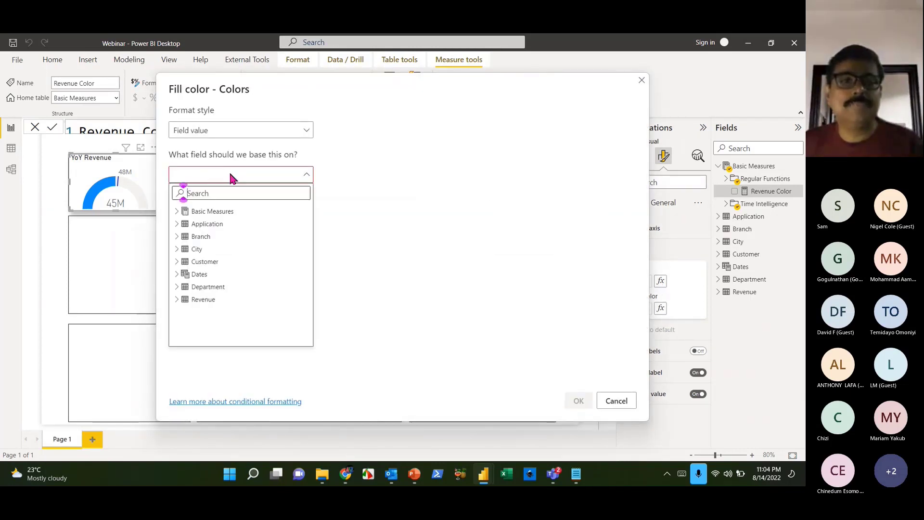
pyautogui.click(178, 211)
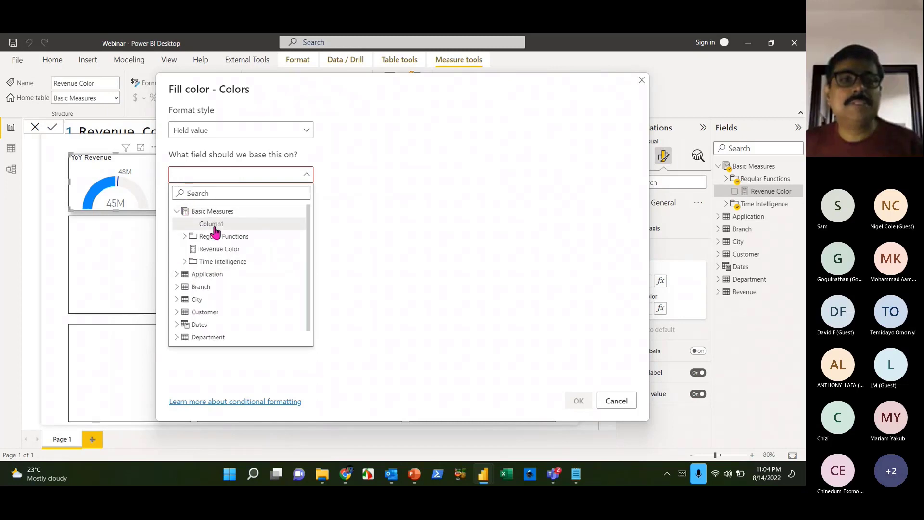
pyautogui.click(222, 250)
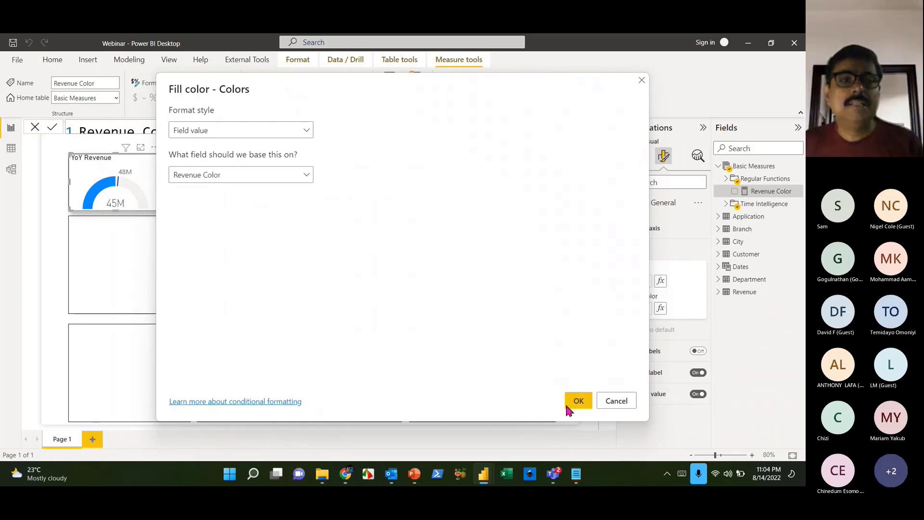
pyautogui.click(566, 402)
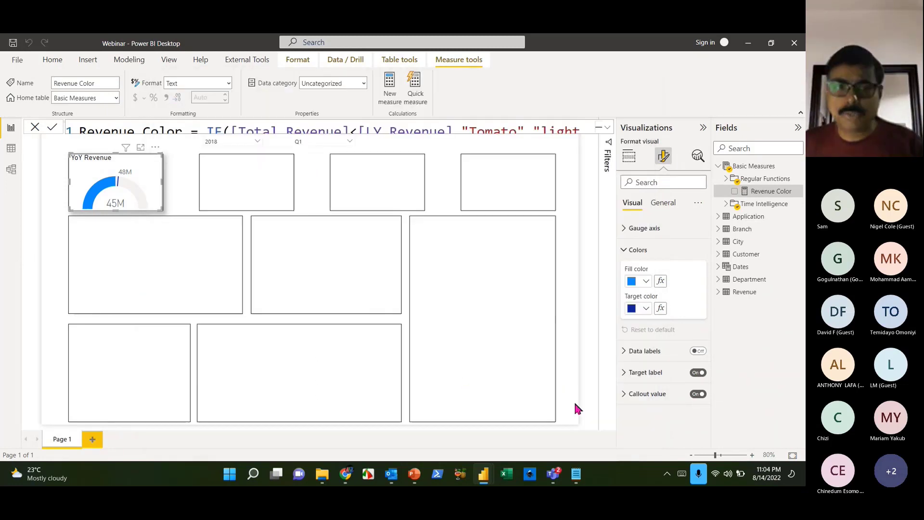
pyautogui.click(218, 246)
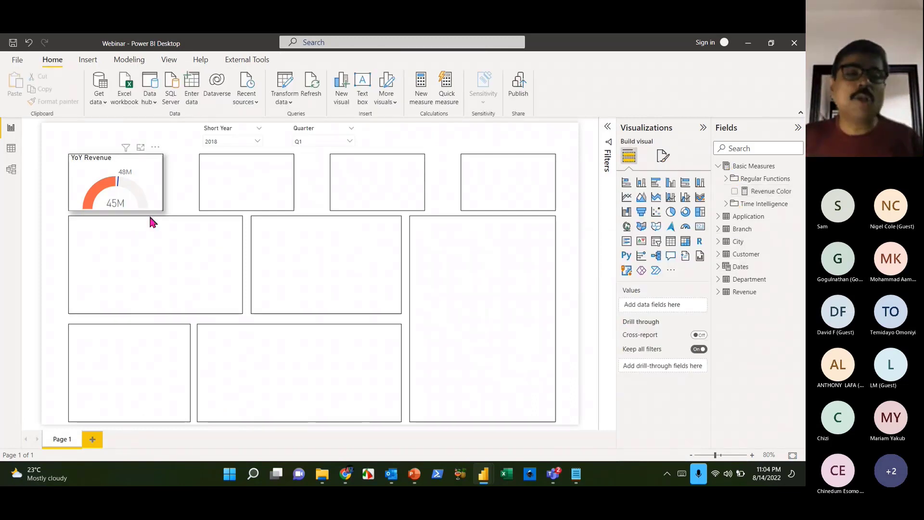
# - Filter the slicers to quarter Q3 and year 2019, then select the YoY Revenue gauge
pyautogui.click(347, 142)
pyautogui.click(310, 177)
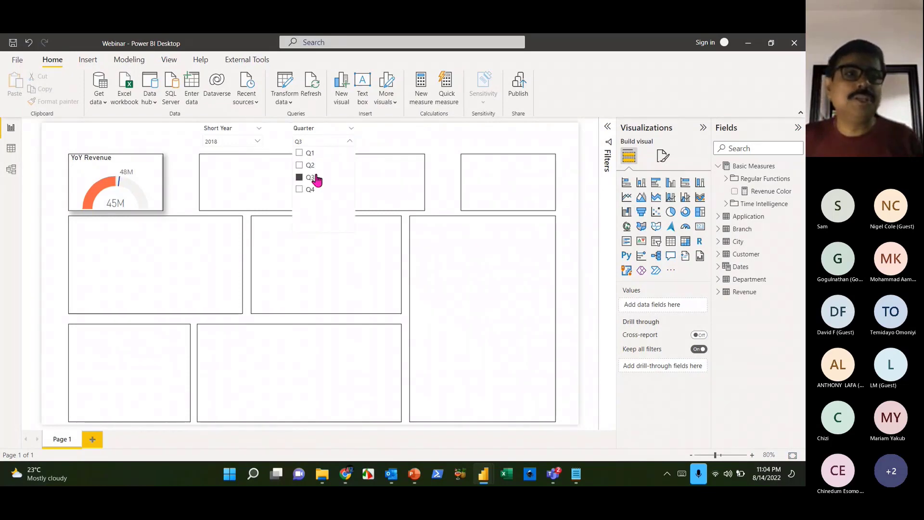
pyautogui.click(212, 242)
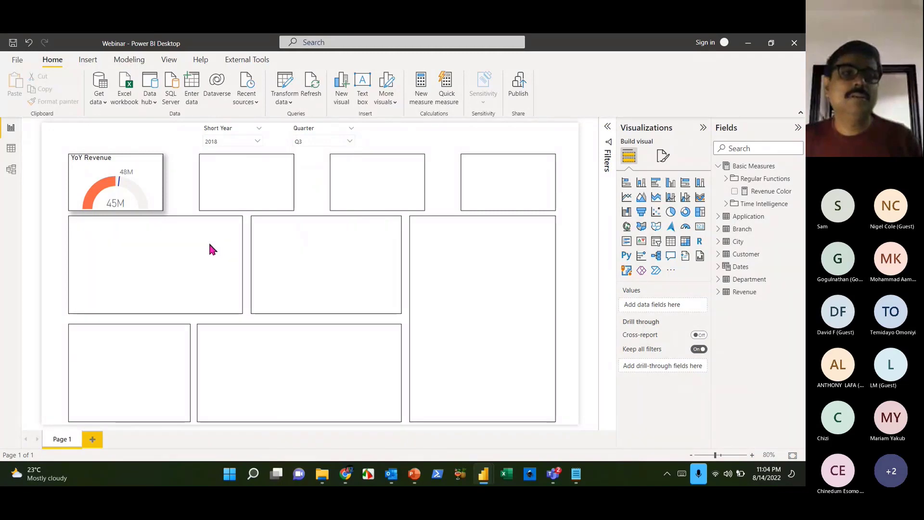
pyautogui.click(257, 141)
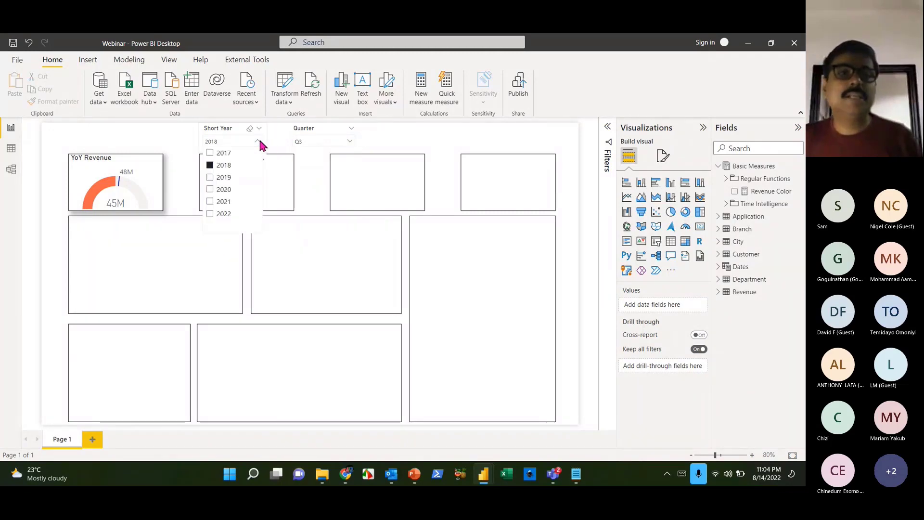
pyautogui.click(229, 178)
pyautogui.click(170, 213)
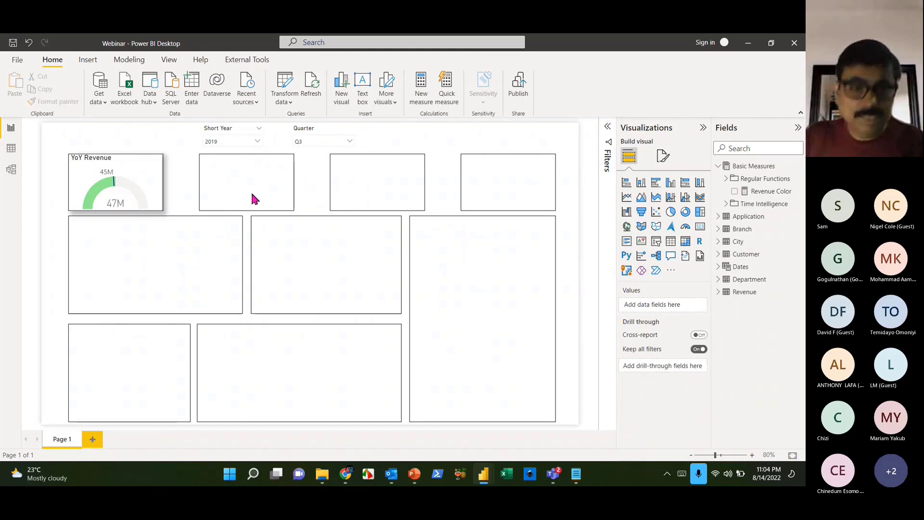
pyautogui.click(150, 186)
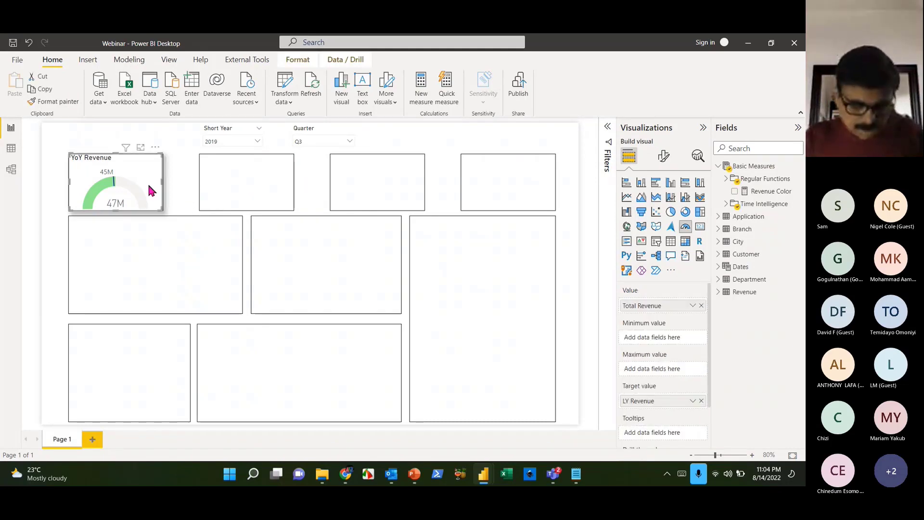
# - Paste a copy of the YoY Revenue gauge into the second box
pyautogui.hotkey('ctrl', 'c')
pyautogui.hotkey('ctrl', 'v')
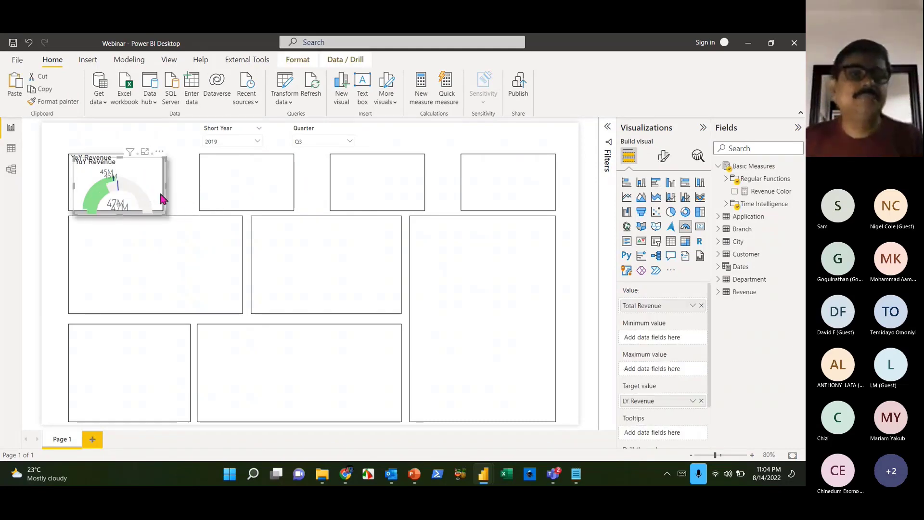
pyautogui.moveTo(160, 193); pyautogui.dragTo(279, 187)
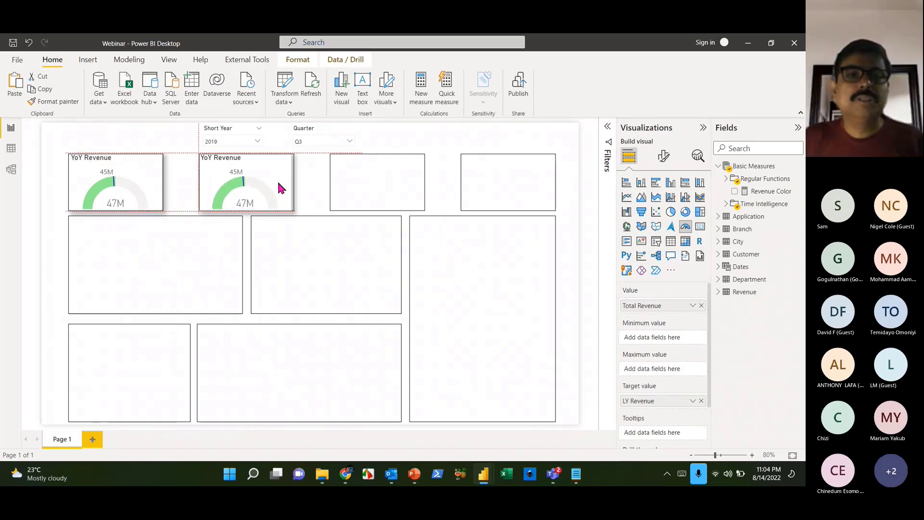
pyautogui.moveTo(278, 183); pyautogui.dragTo(276, 183)
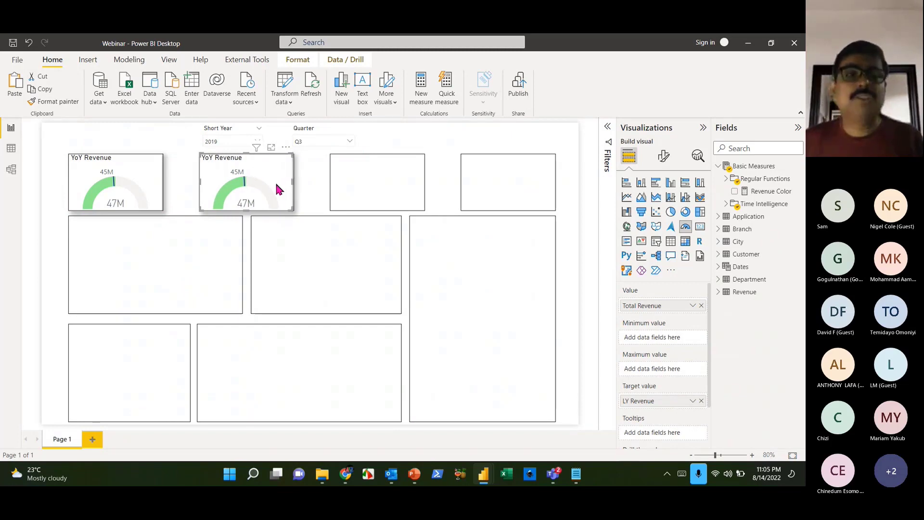
pyautogui.click(346, 193)
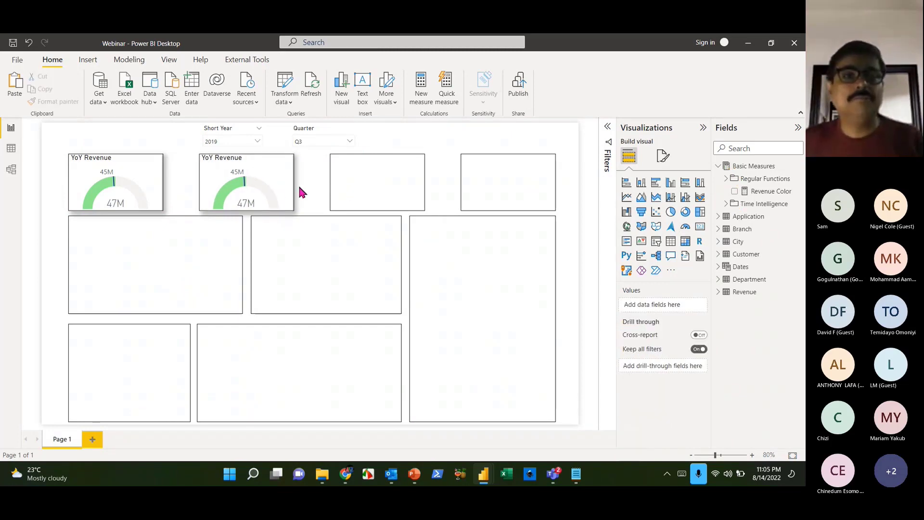
# - Make the copy show Total Cost against an LY Cost target (44M vs 41M)
pyautogui.click(289, 190)
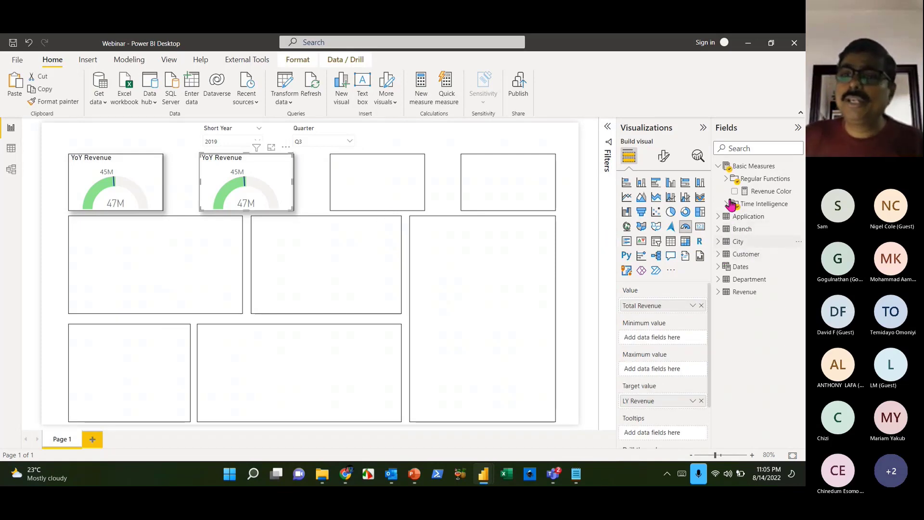
pyautogui.click(725, 179)
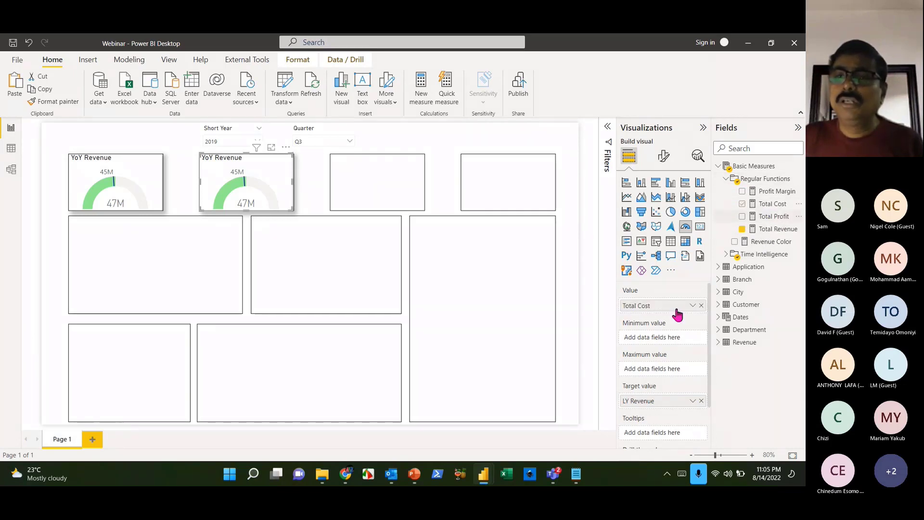
pyautogui.click(726, 254)
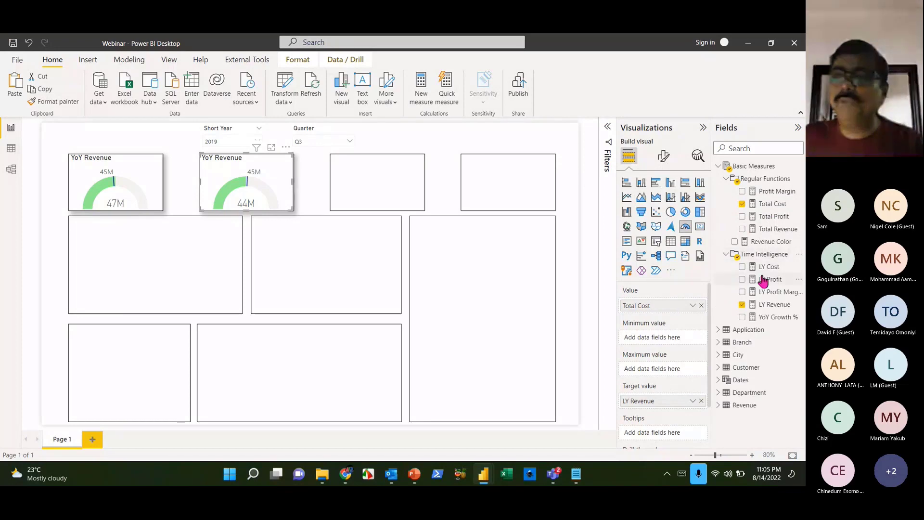
pyautogui.moveTo(769, 272); pyautogui.dragTo(677, 400)
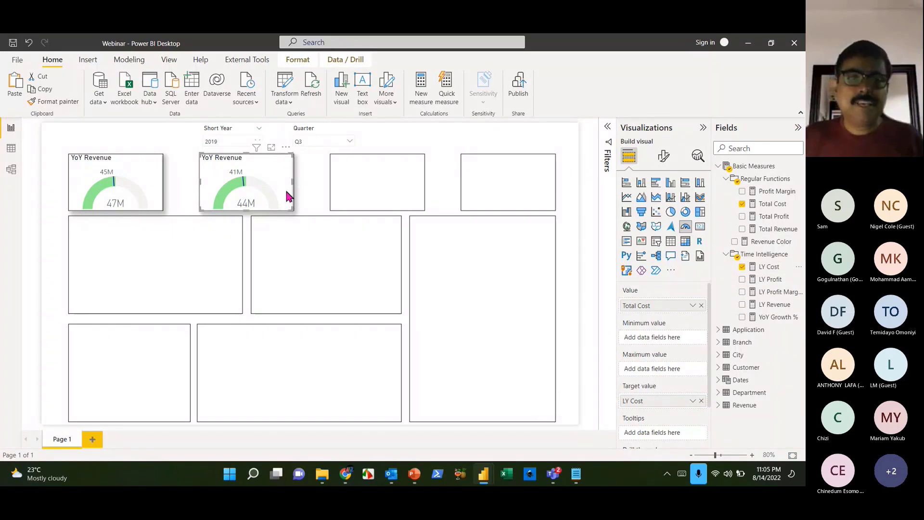
# - Duplicate the Total Cost gauge into the third box
pyautogui.hotkey('ctrl', 'c')
pyautogui.hotkey('ctrl', 'v')
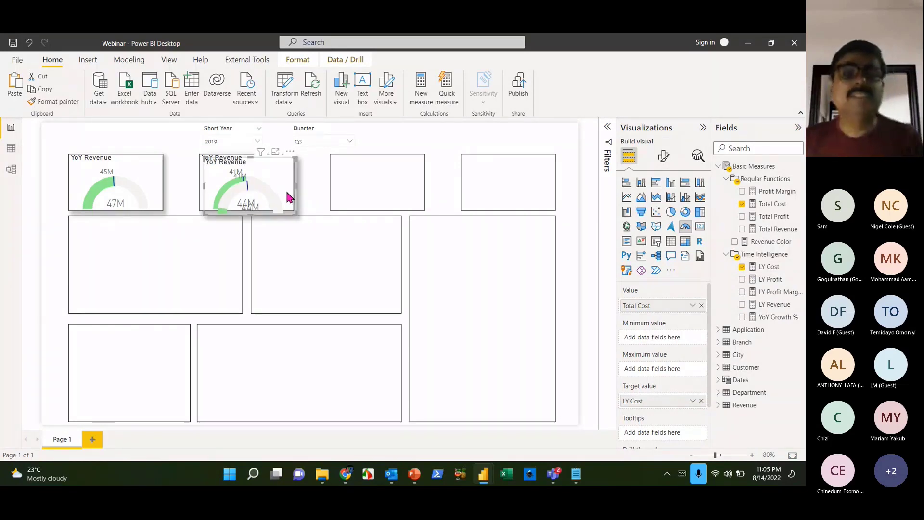
pyautogui.moveTo(287, 196); pyautogui.dragTo(413, 190)
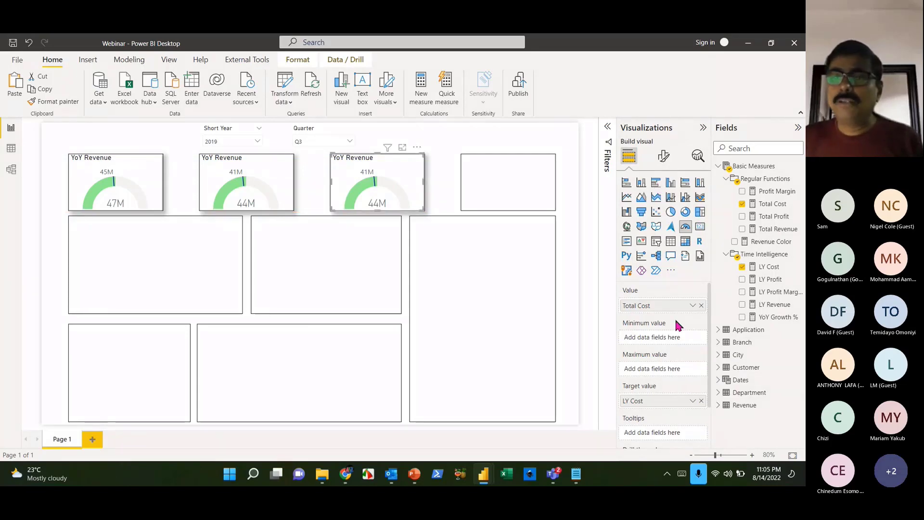
# - Set the third gauge to Total Profit with an LY Profit target (3M vs 4M)
pyautogui.click(775, 218)
pyautogui.moveTo(771, 280); pyautogui.dragTo(674, 404)
pyautogui.click(423, 226)
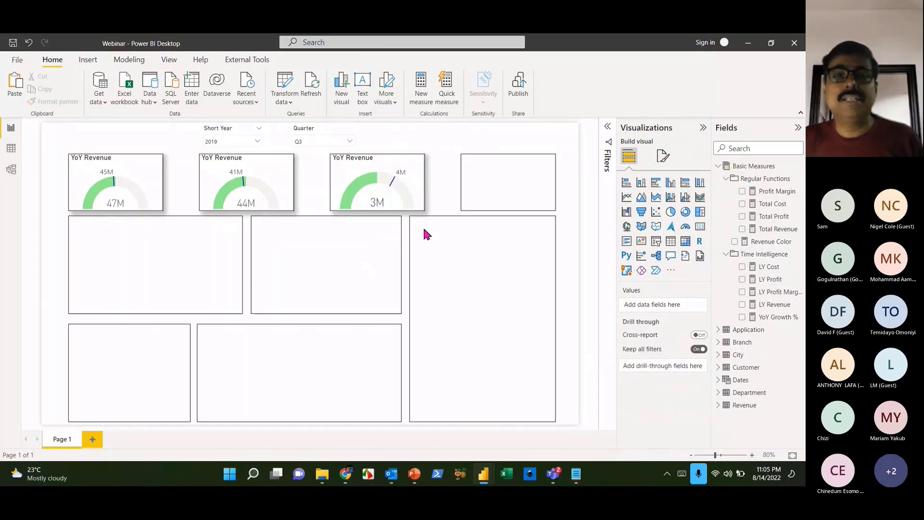
pyautogui.click(423, 201)
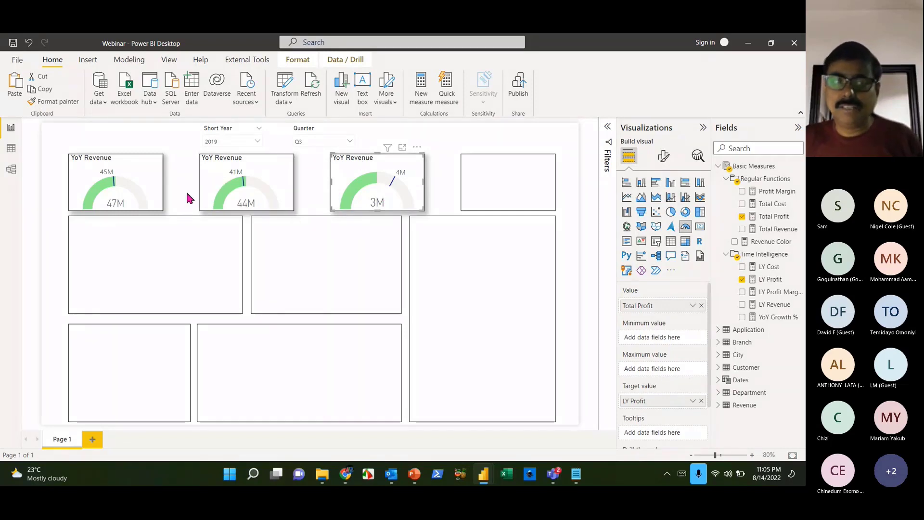
# - Nudge the third gauge into its box and paste a copy toward the fourth box
pyautogui.moveTo(387, 191)
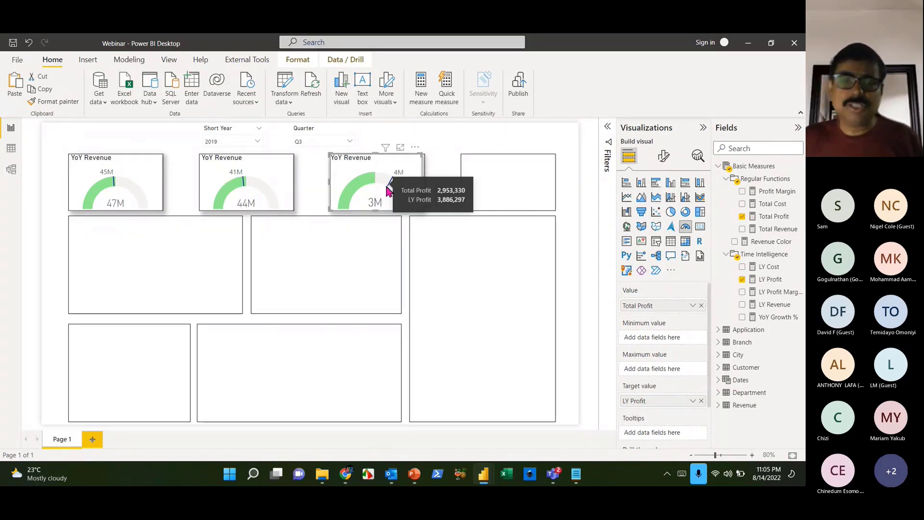
pyautogui.press('Right')
pyautogui.press('Right')
pyautogui.press('Right')
pyautogui.press('Right')
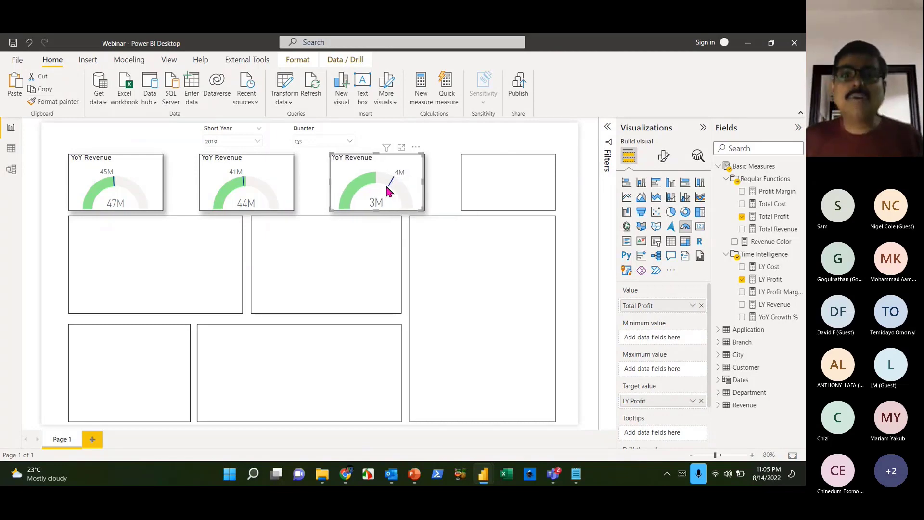
pyautogui.hotkey('ctrl', 'v')
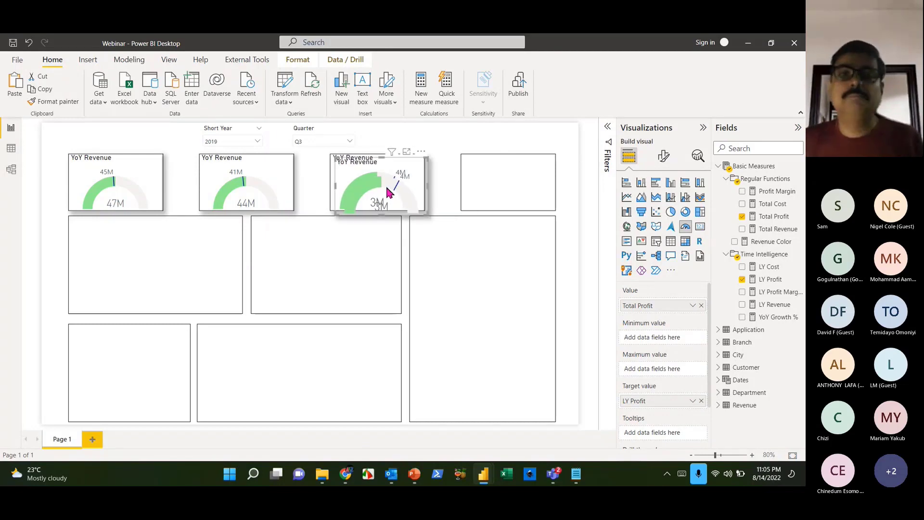
pyautogui.moveTo(387, 187); pyautogui.dragTo(512, 182)
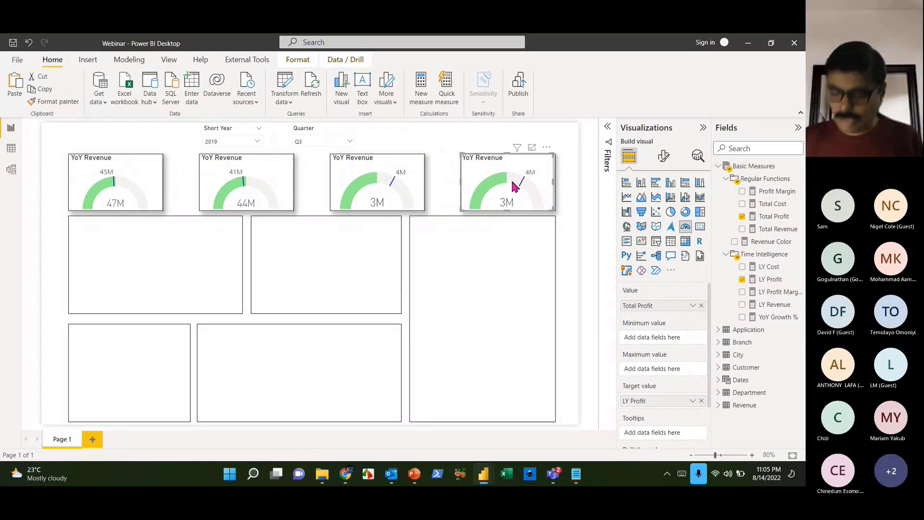
# - Replace the fourth gauge copy with an empty KPI visual, checking the gauge's size properties
pyautogui.press('Delete')
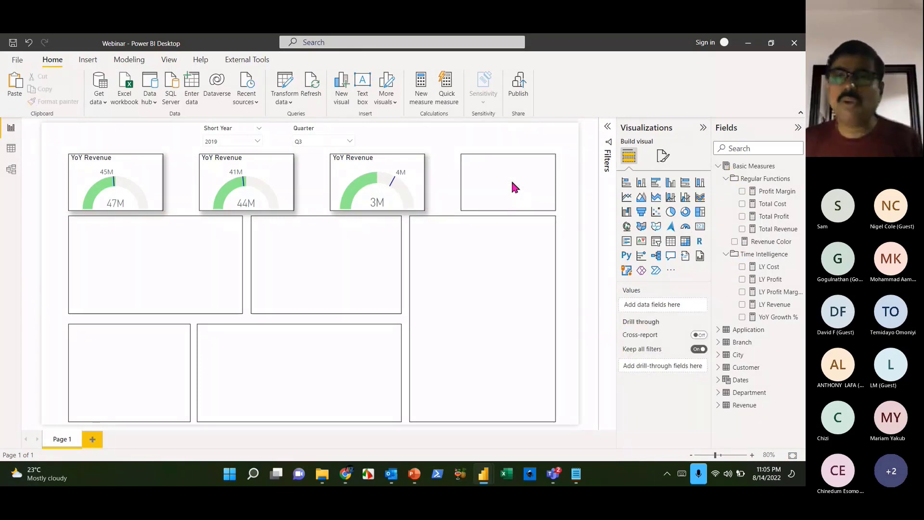
pyautogui.click(644, 247)
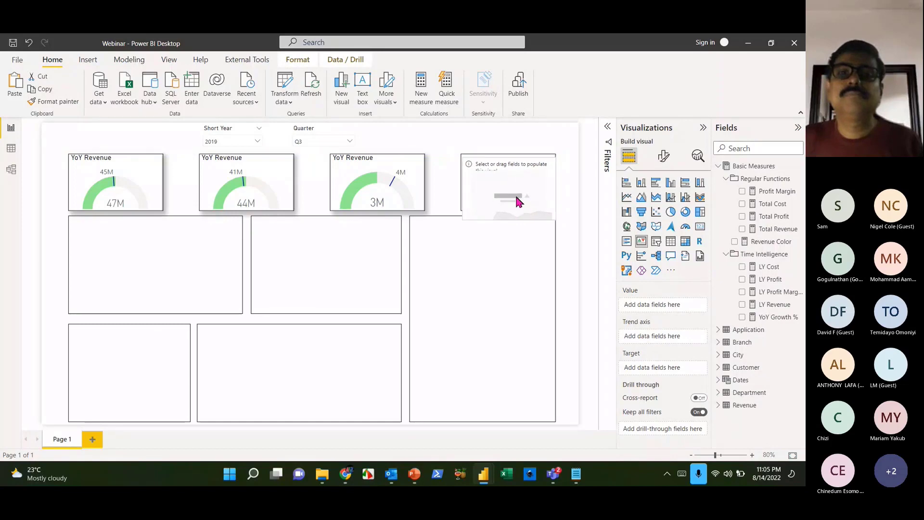
pyautogui.click(390, 162)
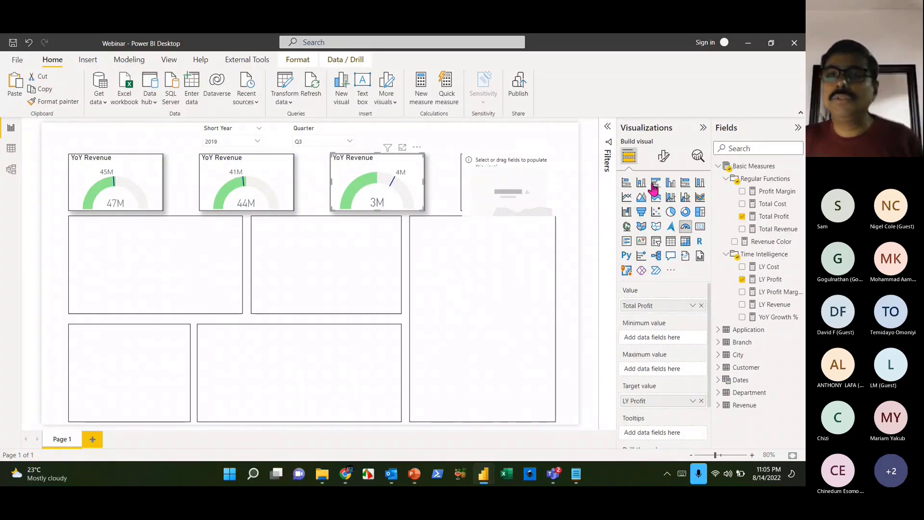
pyautogui.click(664, 157)
pyautogui.click(661, 202)
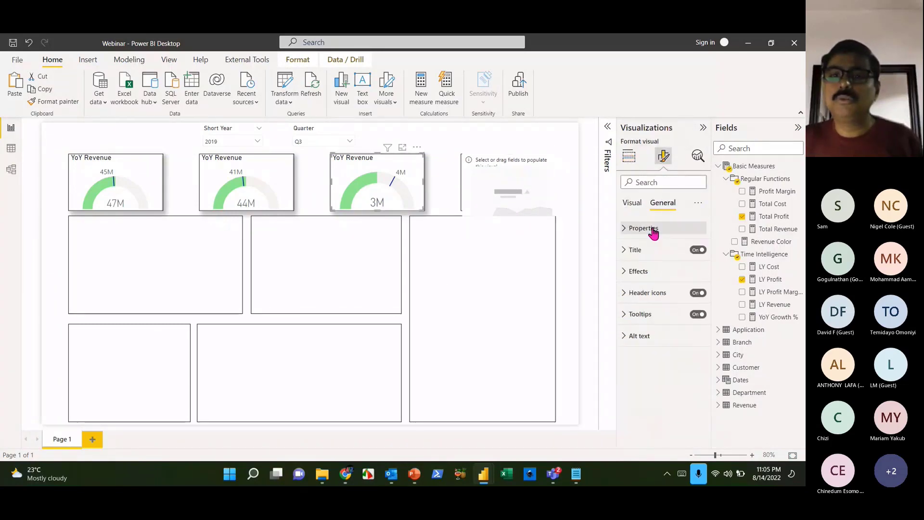
pyautogui.click(657, 230)
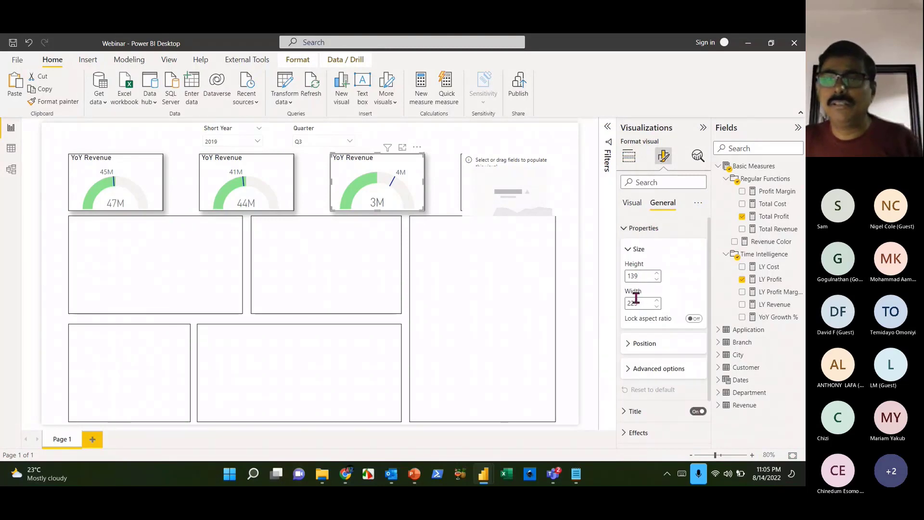
pyautogui.click(529, 202)
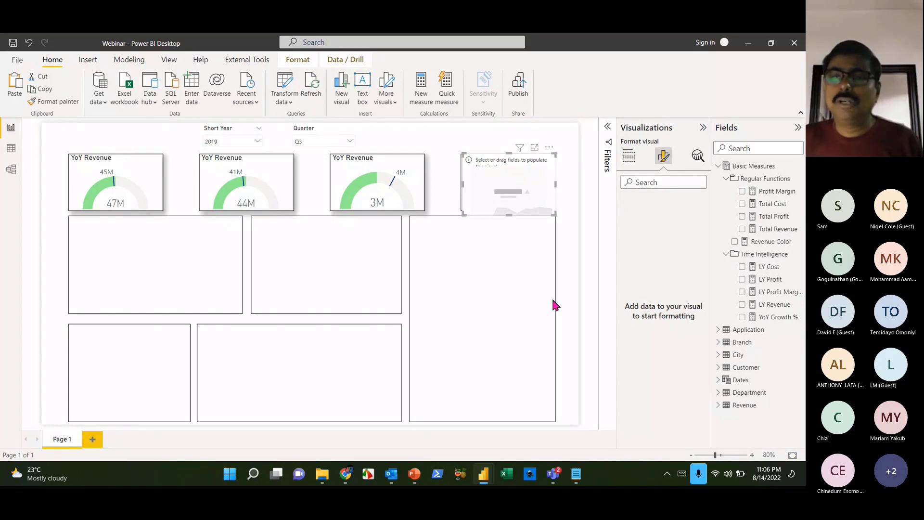
pyautogui.click(628, 156)
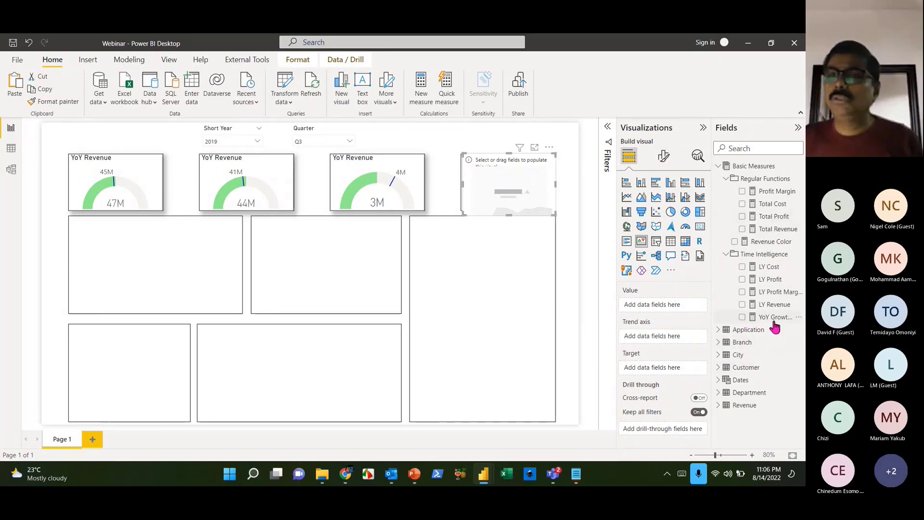
# - Fill the KPI with Profit Margin, an LY Profit Margin target and a Month trend axis
pyautogui.moveTo(777, 192); pyautogui.dragTo(686, 305)
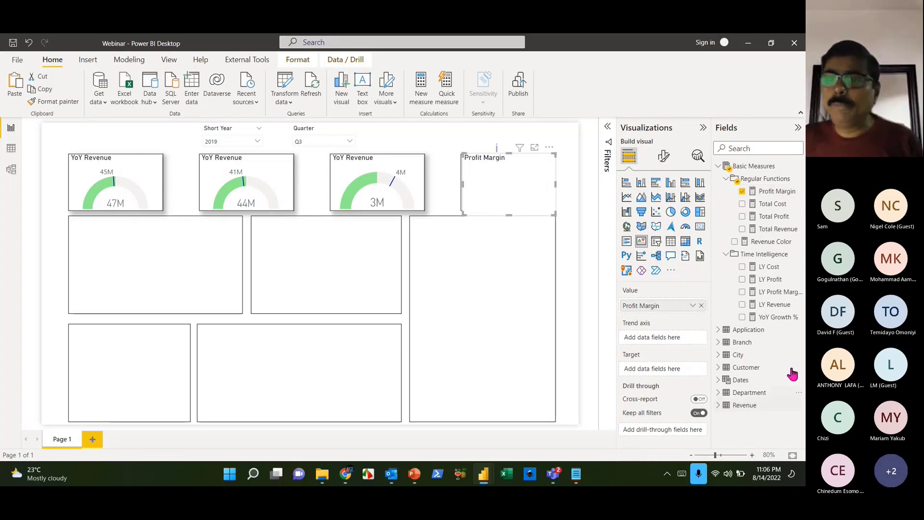
pyautogui.moveTo(781, 292); pyautogui.dragTo(677, 368)
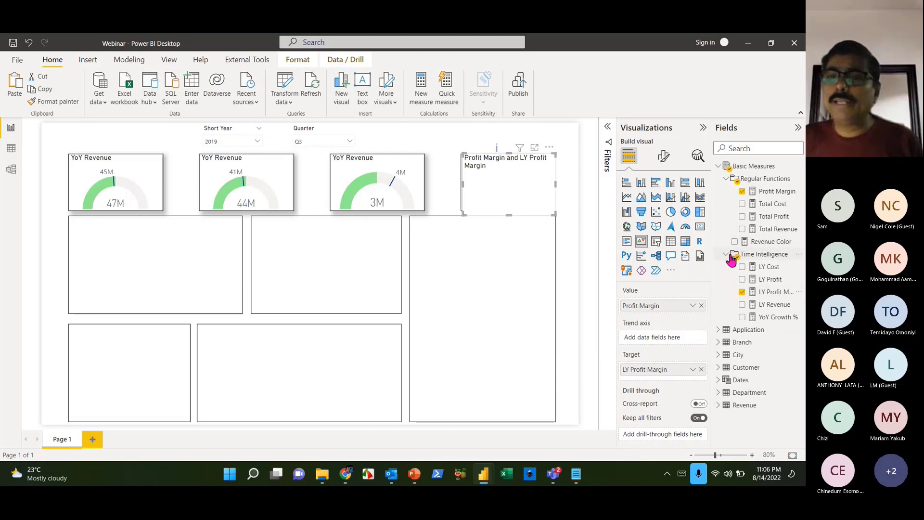
pyautogui.click(724, 383)
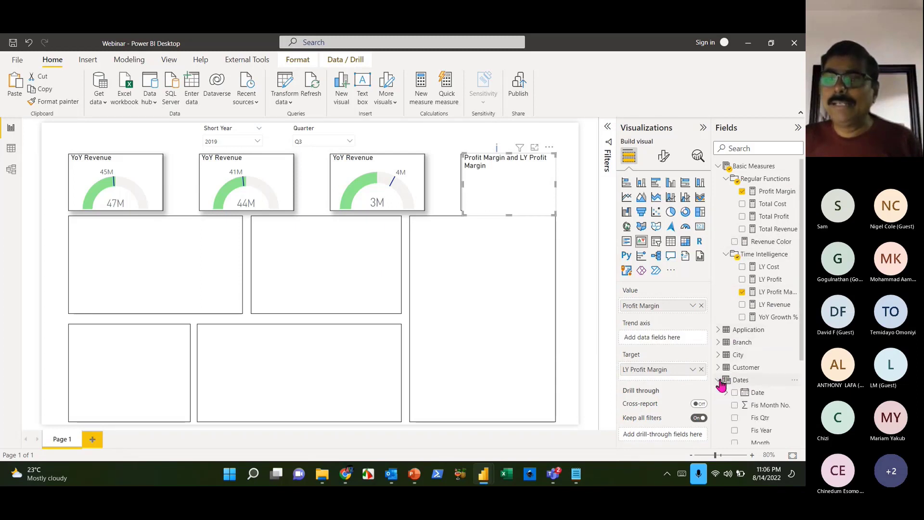
pyautogui.scroll(-3, 762, 421)
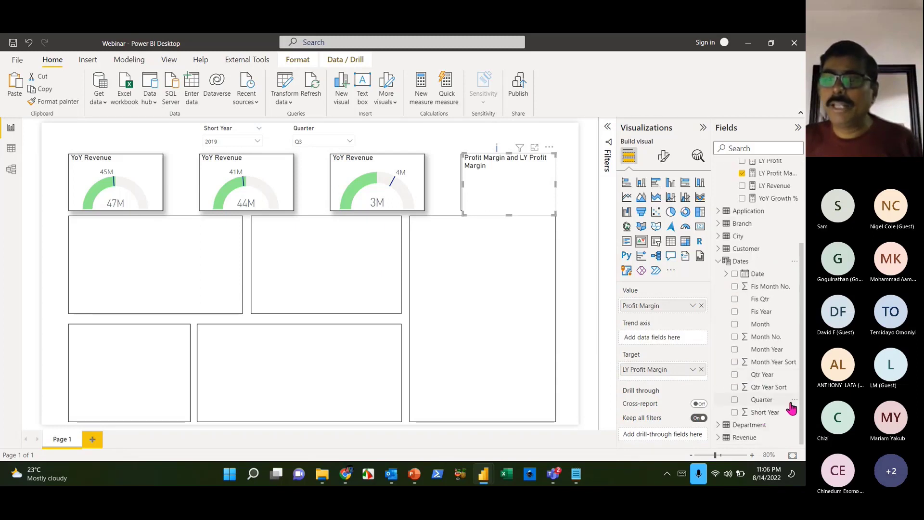
pyautogui.moveTo(760, 324); pyautogui.dragTo(673, 342)
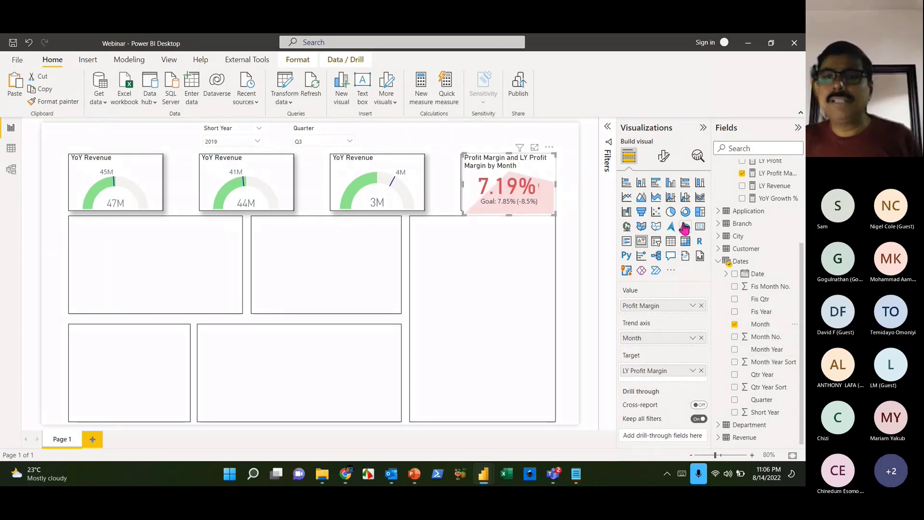
pyautogui.click(664, 155)
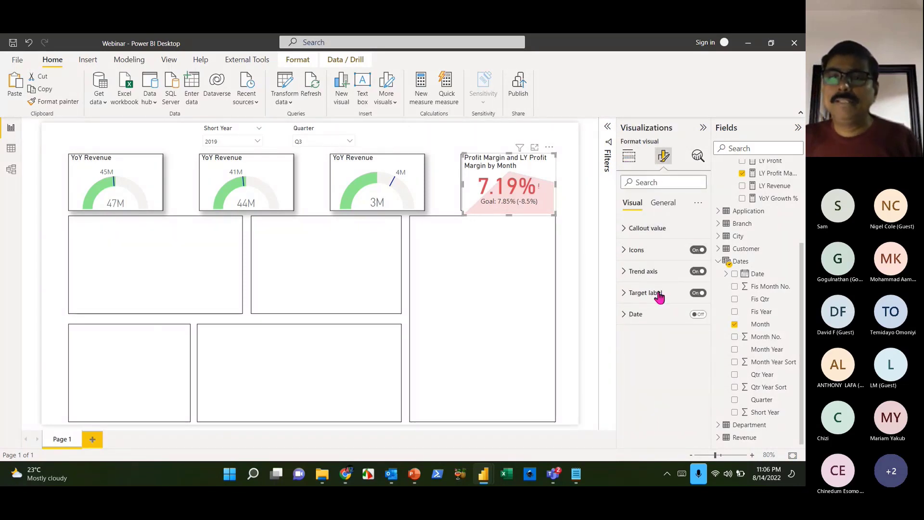
# - Retitle the KPI card 'YOY PM KPI'
pyautogui.click(664, 206)
pyautogui.click(635, 249)
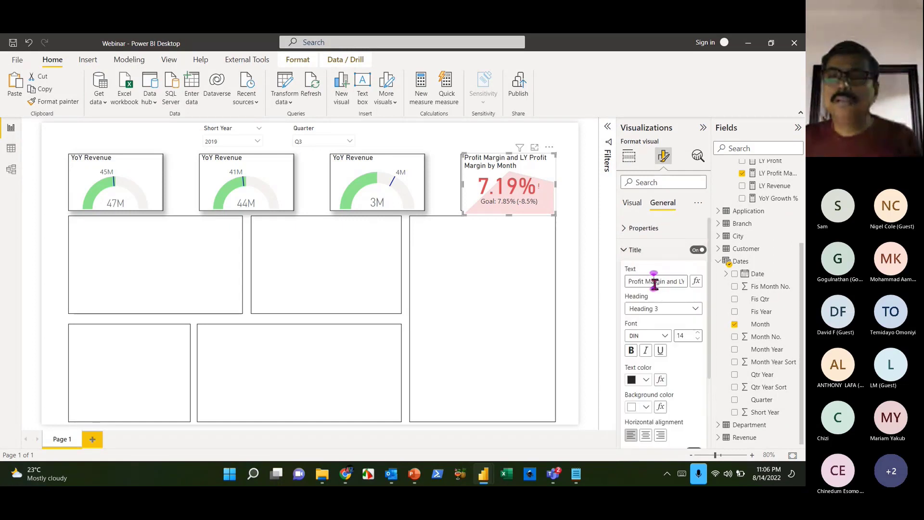
pyautogui.tripleClick(655, 282)
pyautogui.write('Y')
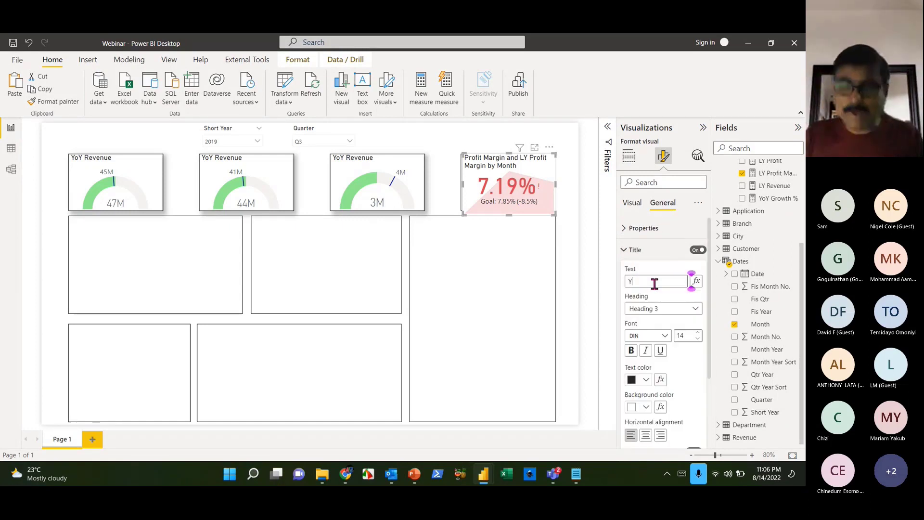
pyautogui.write('OY')
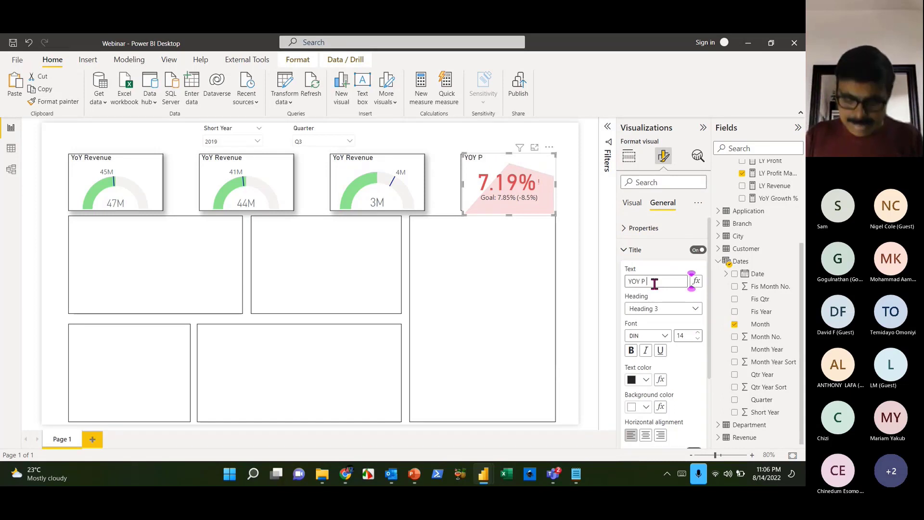
pyautogui.write(' P')
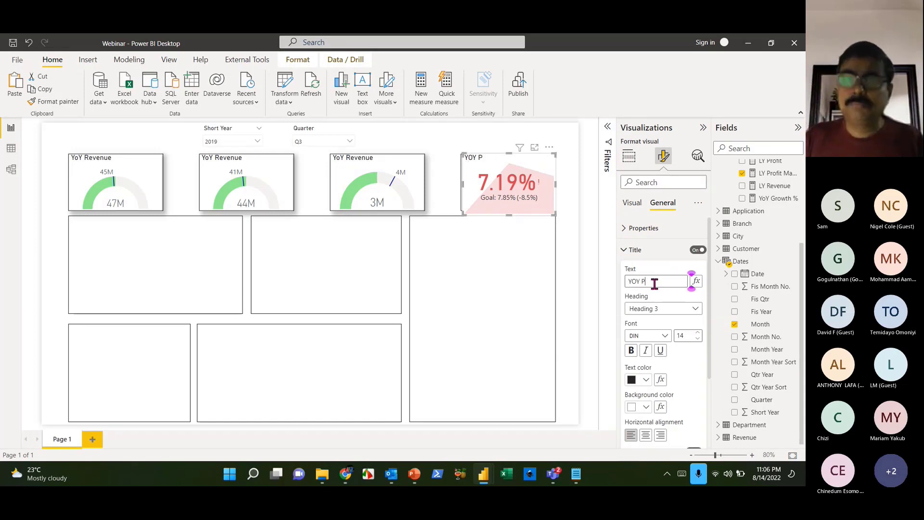
pyautogui.write('M KPI')
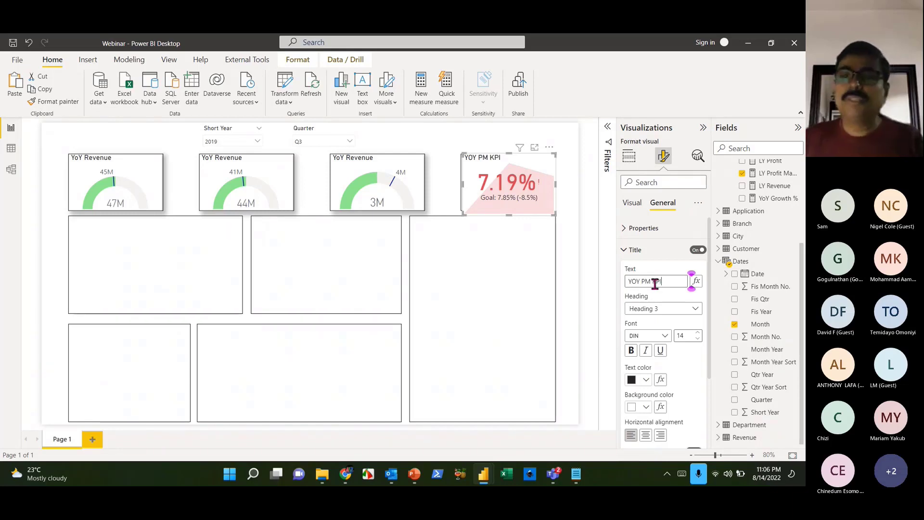
# - Size the KPI card to height 139 and width 223, matching the gauges
pyautogui.click(398, 182)
pyautogui.click(650, 229)
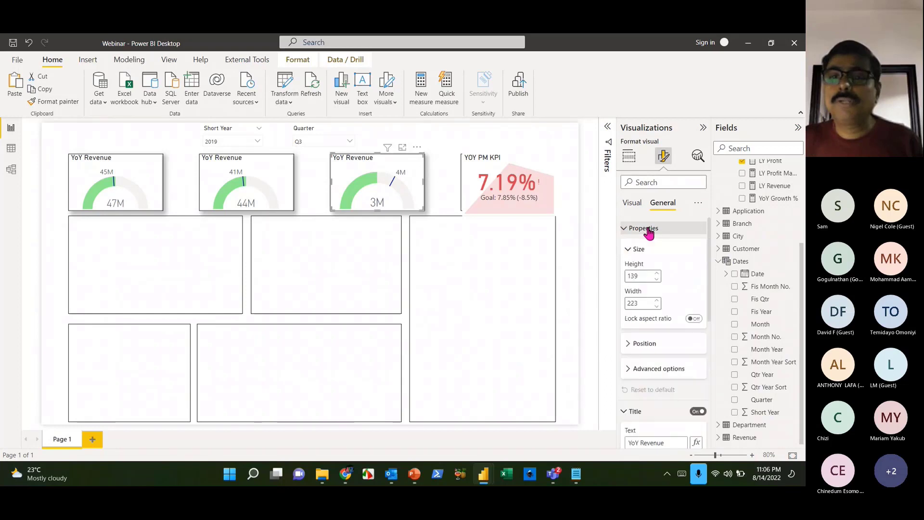
pyautogui.click(541, 199)
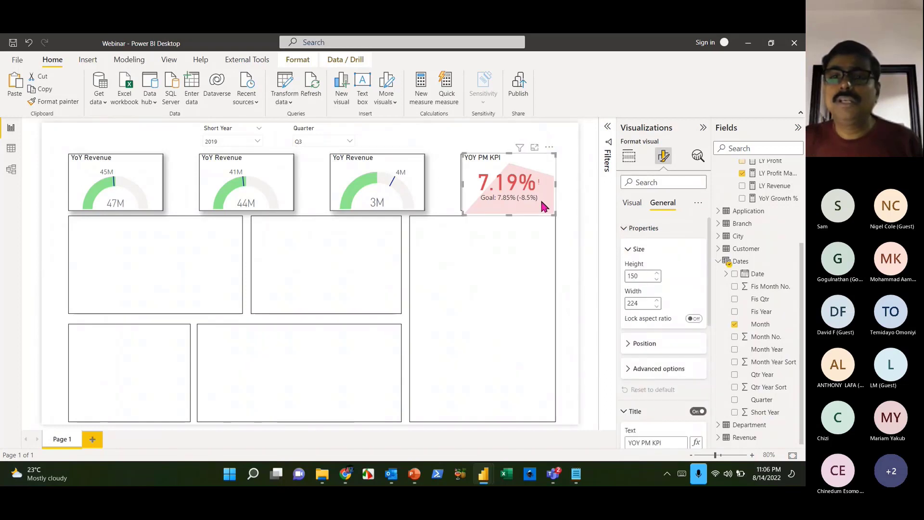
pyautogui.moveTo(642, 276); pyautogui.dragTo(581, 278)
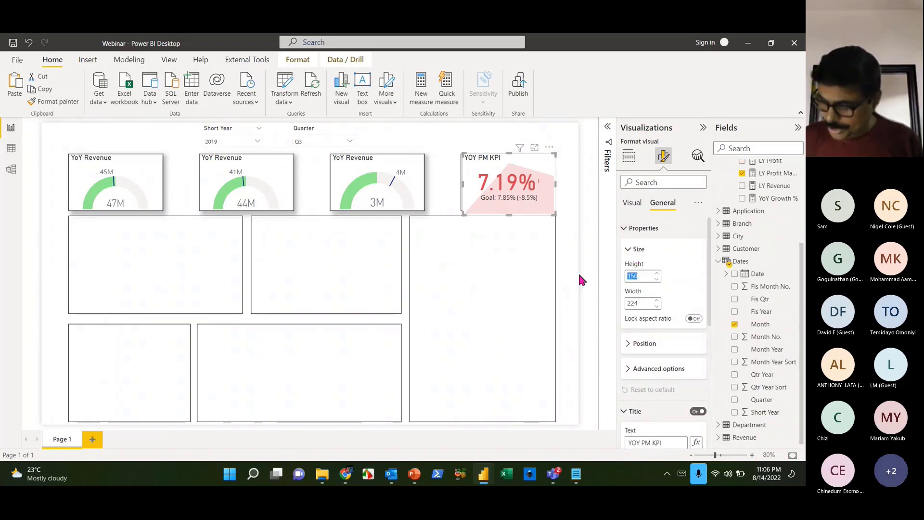
pyautogui.write('139')
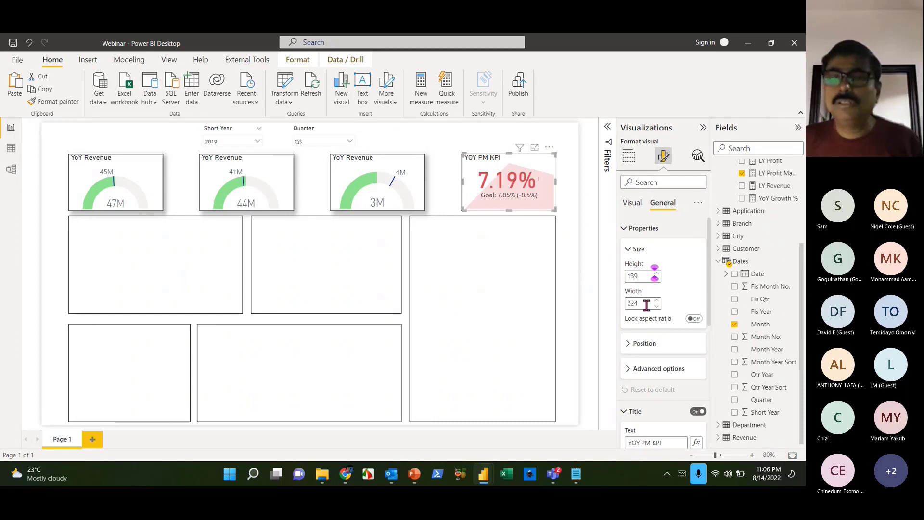
pyautogui.moveTo(646, 304); pyautogui.dragTo(589, 302)
pyautogui.write('223')
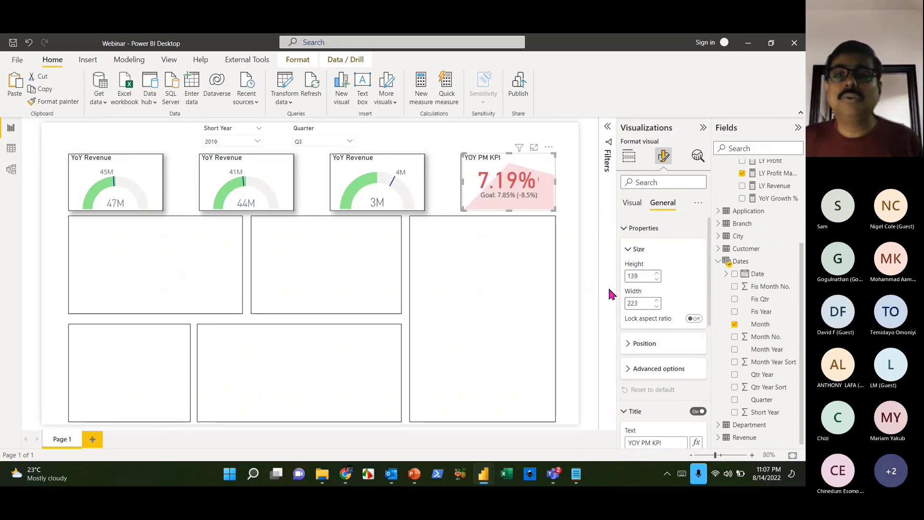
pyautogui.click(625, 229)
pyautogui.click(623, 249)
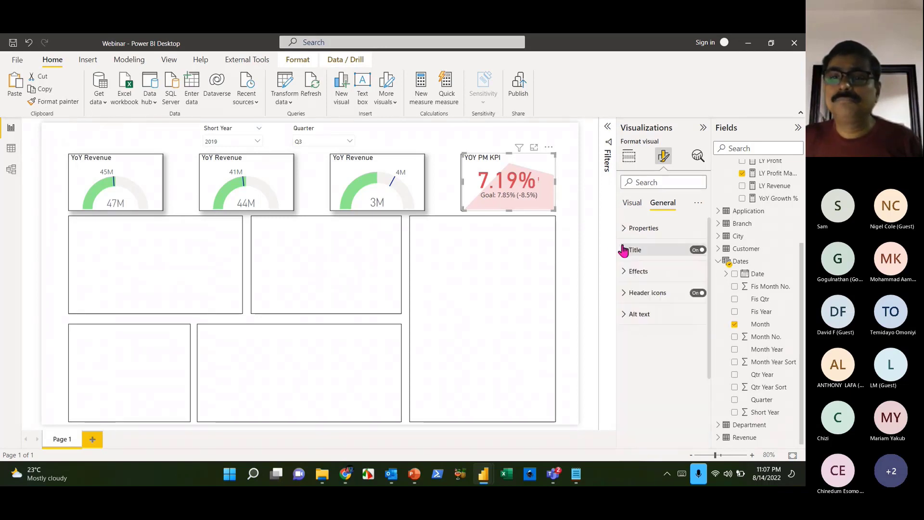
# - Turn off the KPI card's background and give it a shadow
pyautogui.click(626, 271)
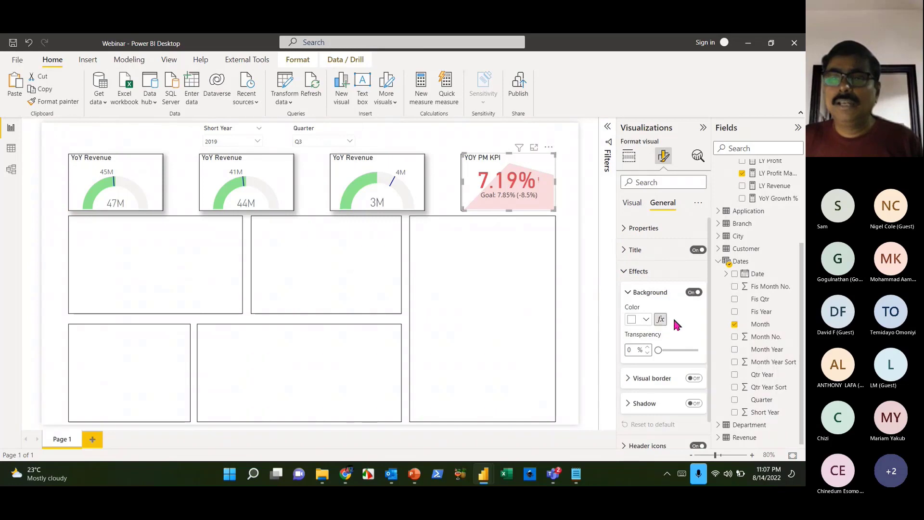
pyautogui.click(692, 293)
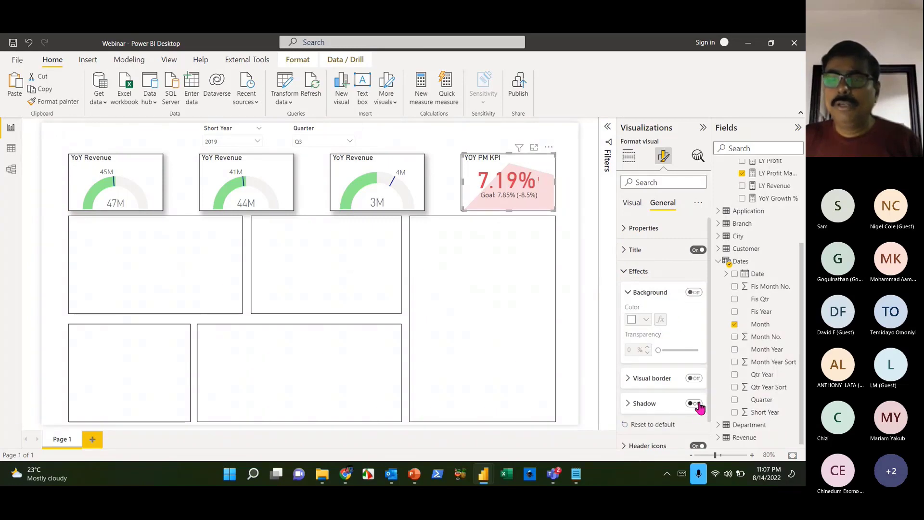
pyautogui.click(694, 403)
pyautogui.click(507, 320)
pyautogui.click(535, 206)
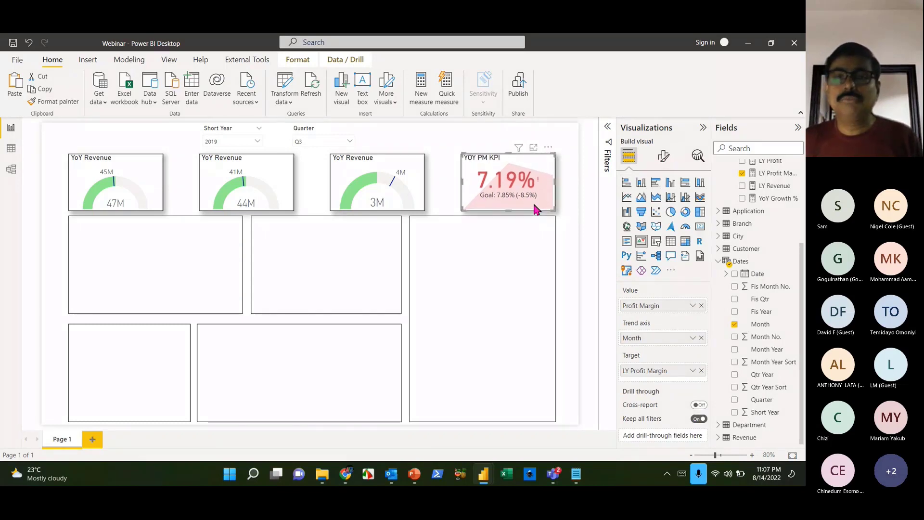
pyautogui.click(531, 290)
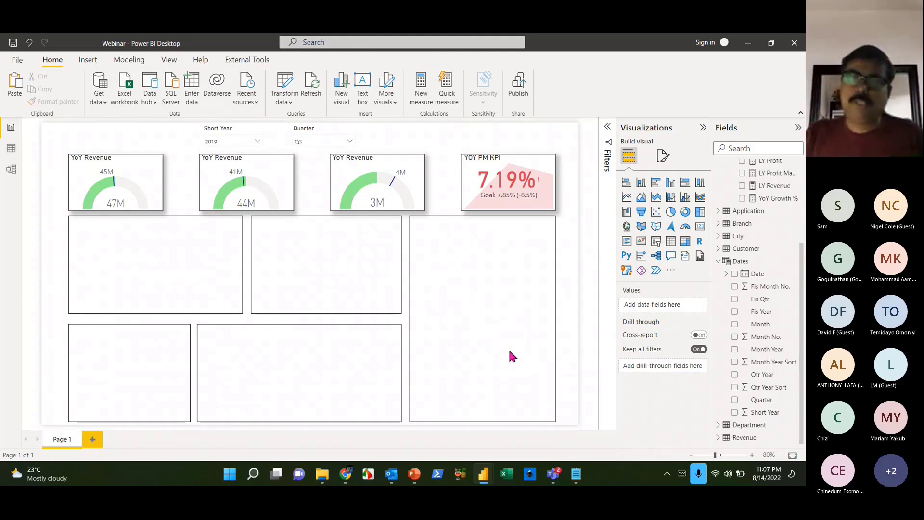
# - Add a clustered bar chart and move it into the tall right-hand box
pyautogui.click(656, 183)
pyautogui.moveTo(165, 355); pyautogui.dragTo(452, 268)
pyautogui.click(136, 365)
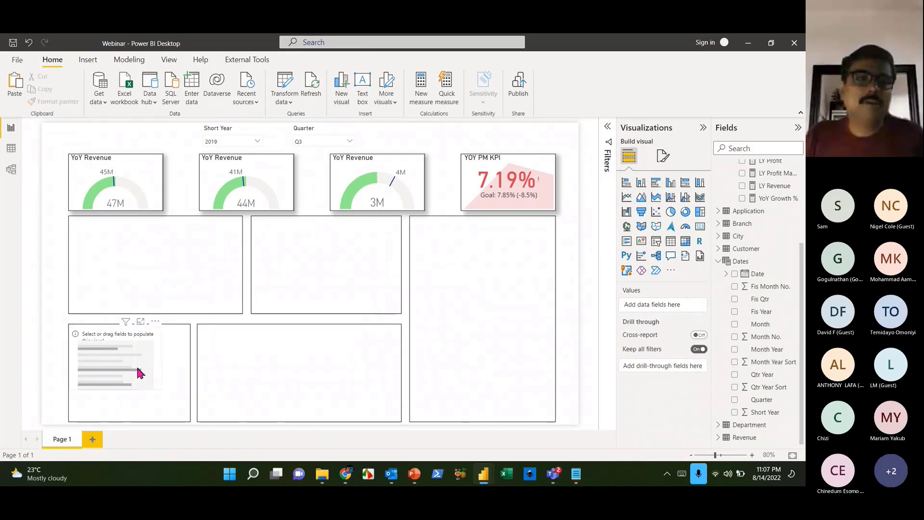
pyautogui.moveTo(120, 369); pyautogui.dragTo(552, 417)
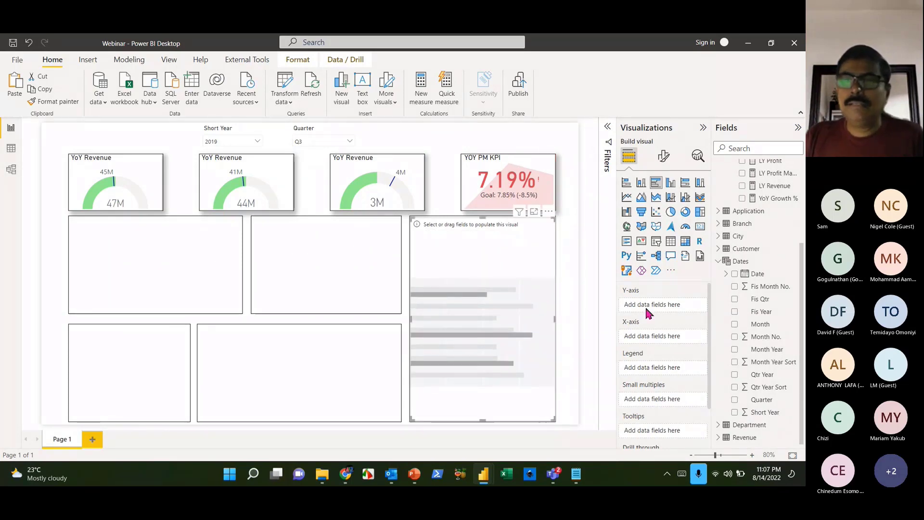
# - Put City on the chart's Y-axis and Total Revenue on its X-axis
pyautogui.click(719, 265)
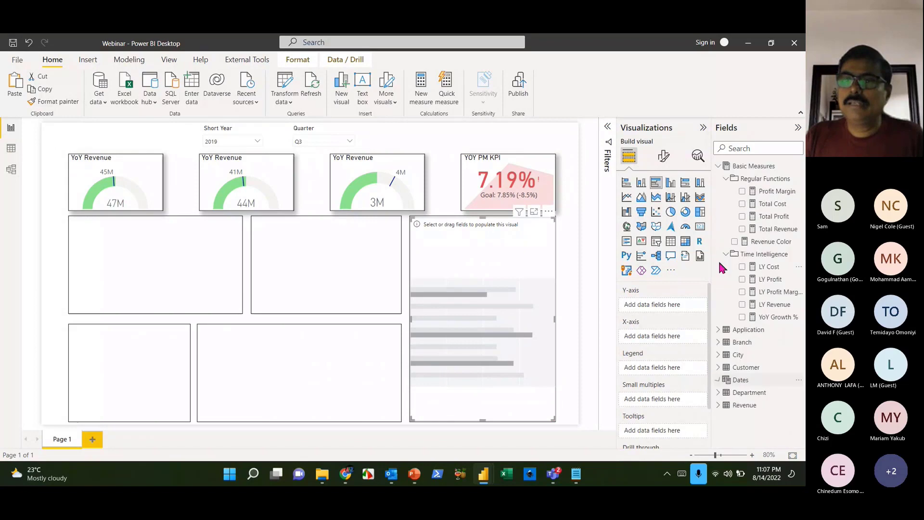
pyautogui.click(718, 166)
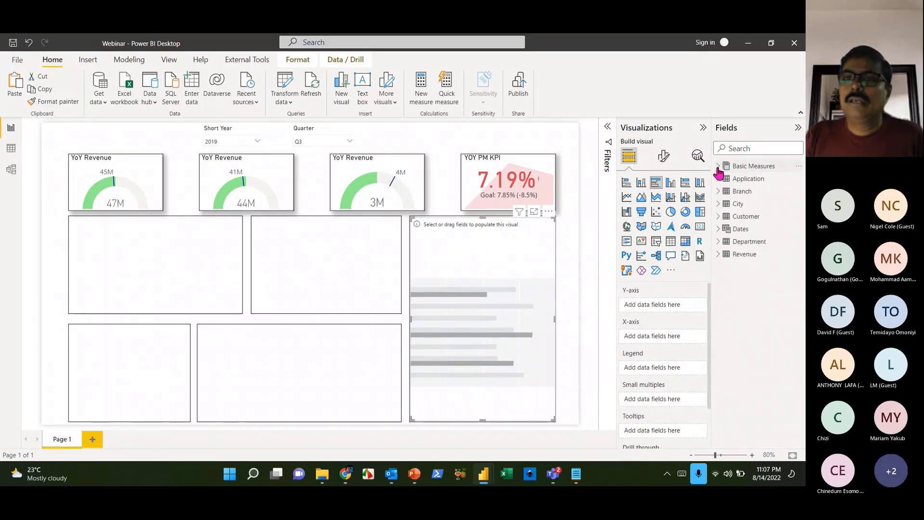
pyautogui.click(719, 204)
pyautogui.moveTo(756, 217); pyautogui.dragTo(673, 305)
pyautogui.click(719, 204)
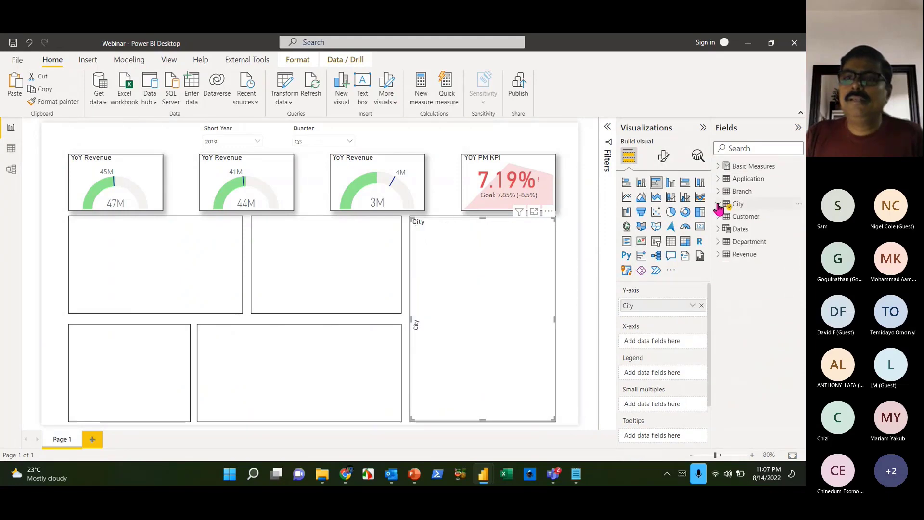
pyautogui.click(718, 166)
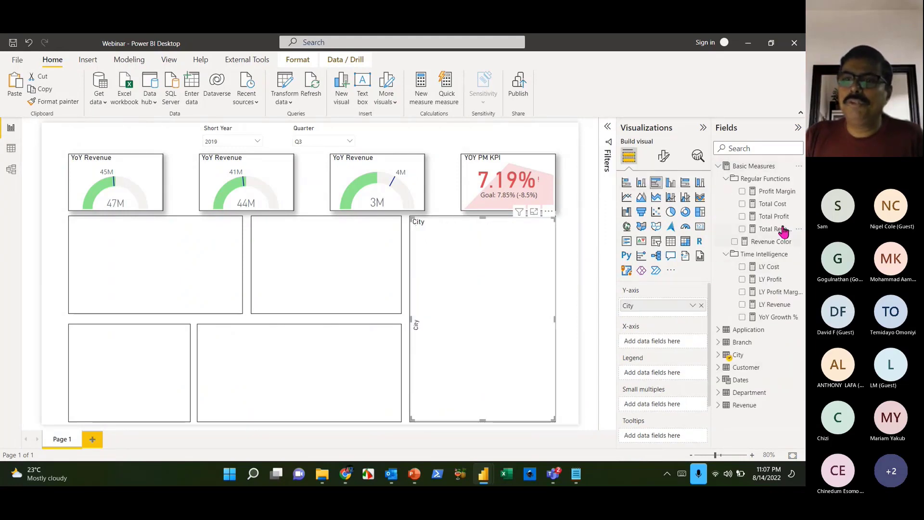
pyautogui.moveTo(774, 229); pyautogui.dragTo(682, 345)
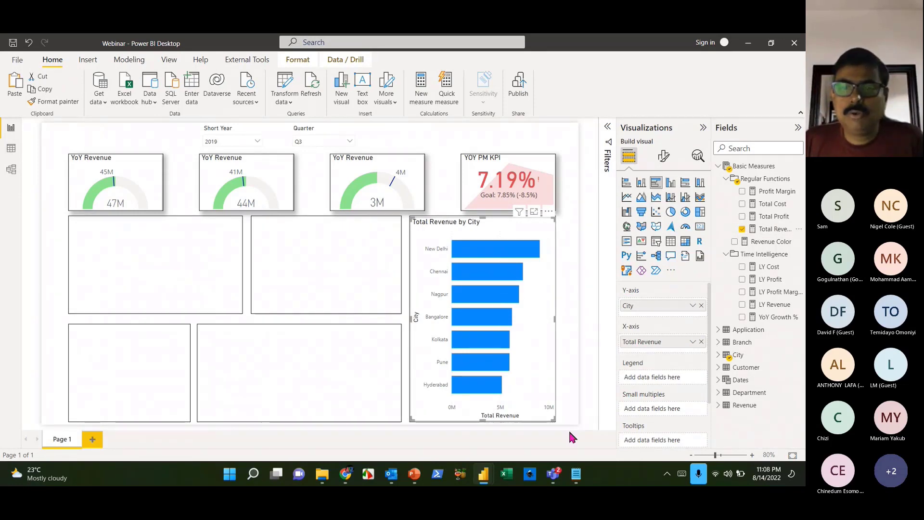
# - Select the Total Revenue by City bar chart and delete it
pyautogui.click(554, 473)
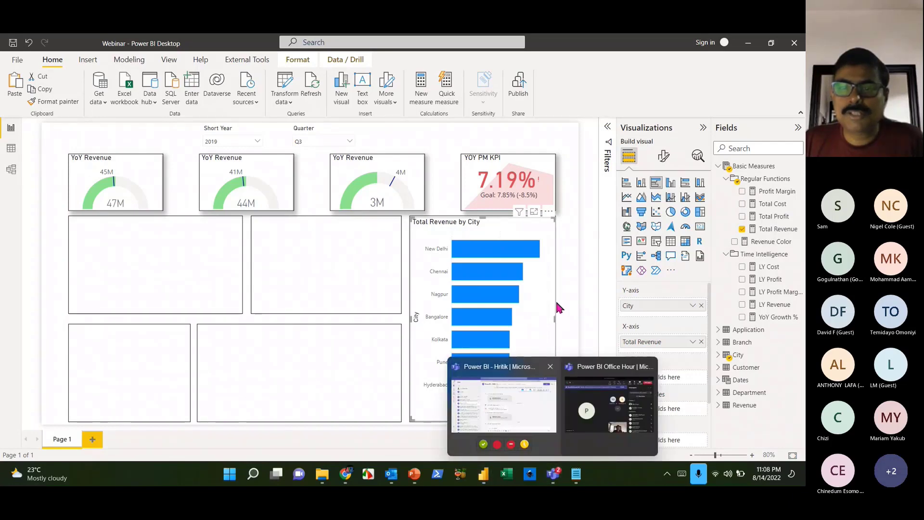
pyautogui.click(536, 353)
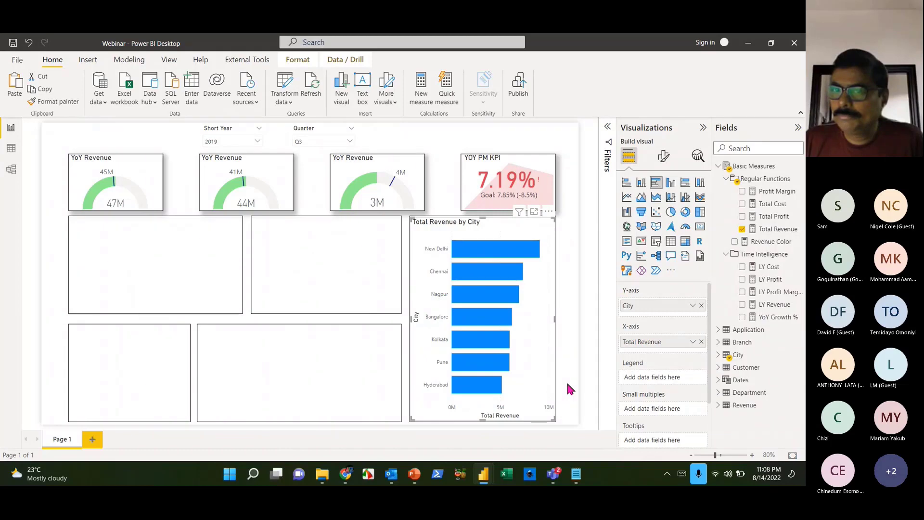
pyautogui.click(561, 314)
pyautogui.click(532, 326)
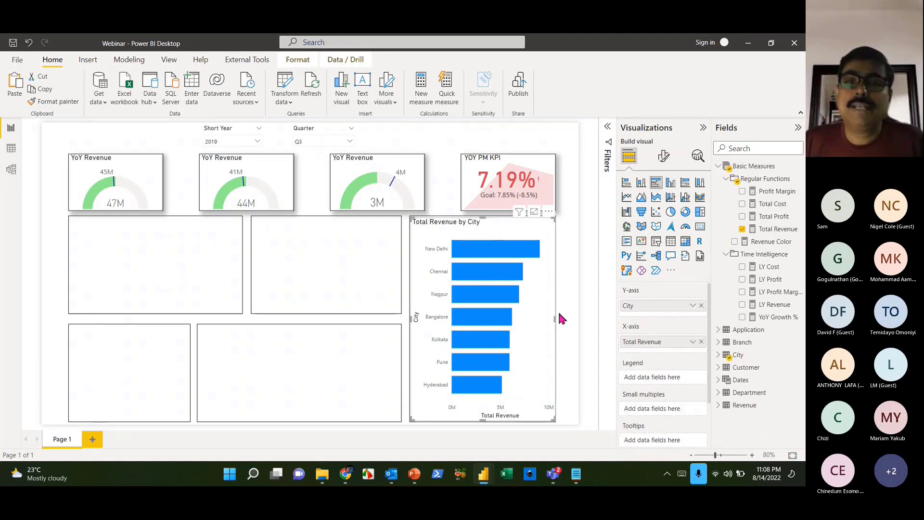
pyautogui.click(570, 313)
pyautogui.click(552, 327)
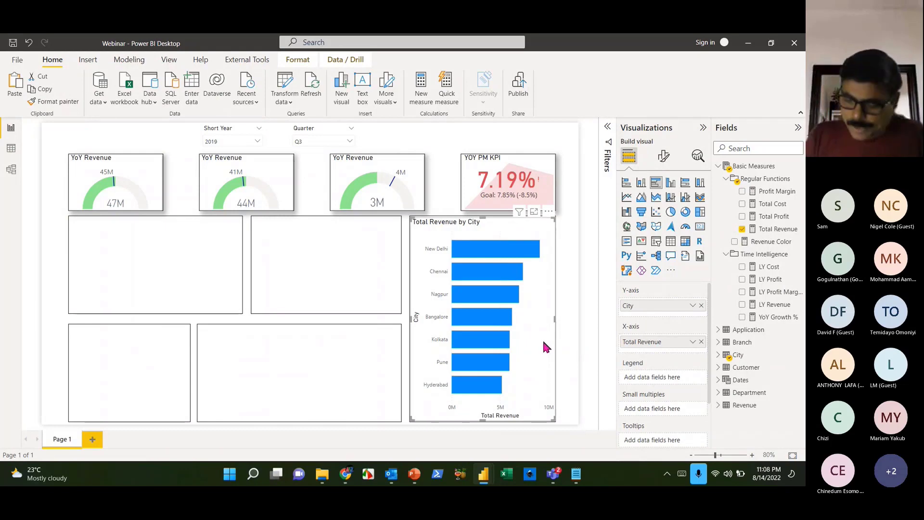
pyautogui.press('Delete')
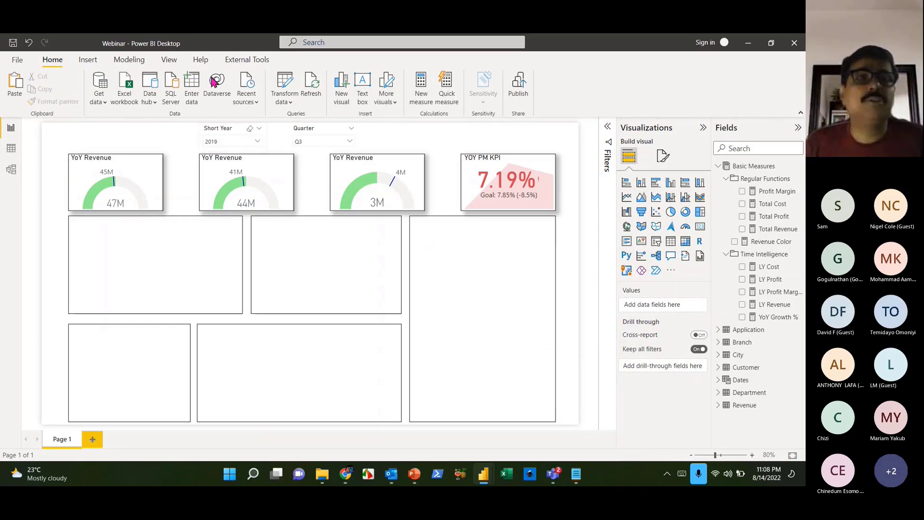
# - Switch to the Modeling tab and preview the New parameter choices without picking one
pyautogui.click(134, 62)
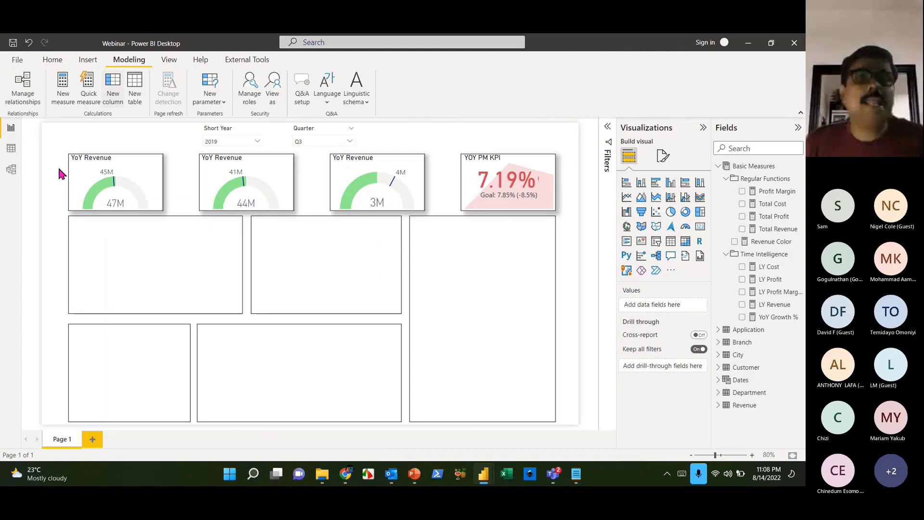
pyautogui.click(201, 102)
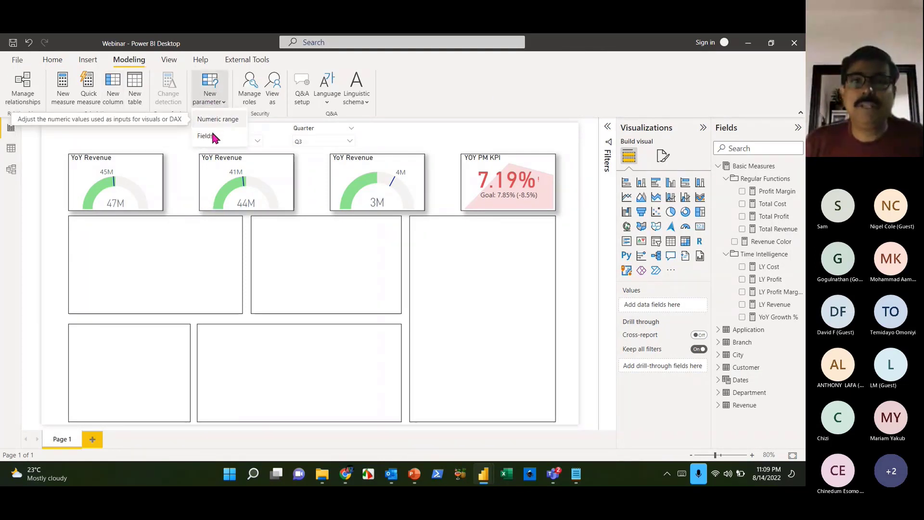
pyautogui.click(478, 86)
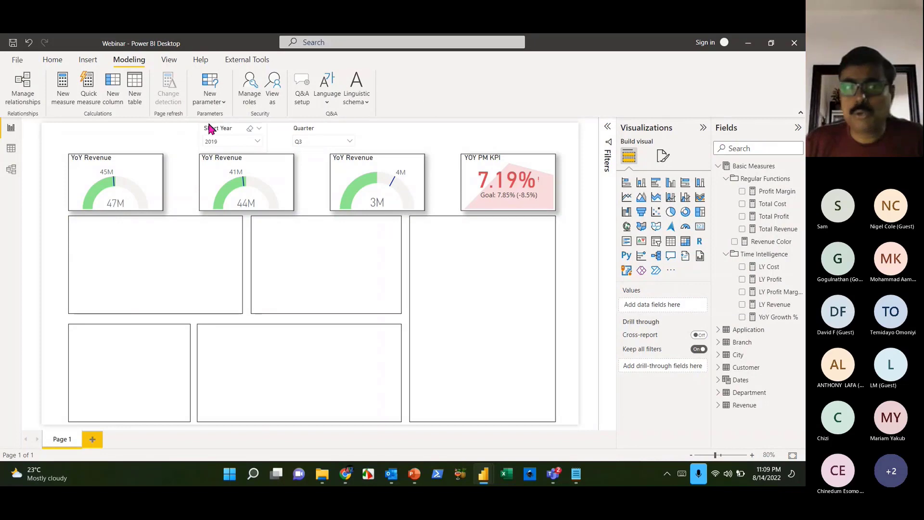
# - Confirm Field parameters is enabled under Preview features in Options, closing without changes
pyautogui.click(27, 65)
pyautogui.click(45, 225)
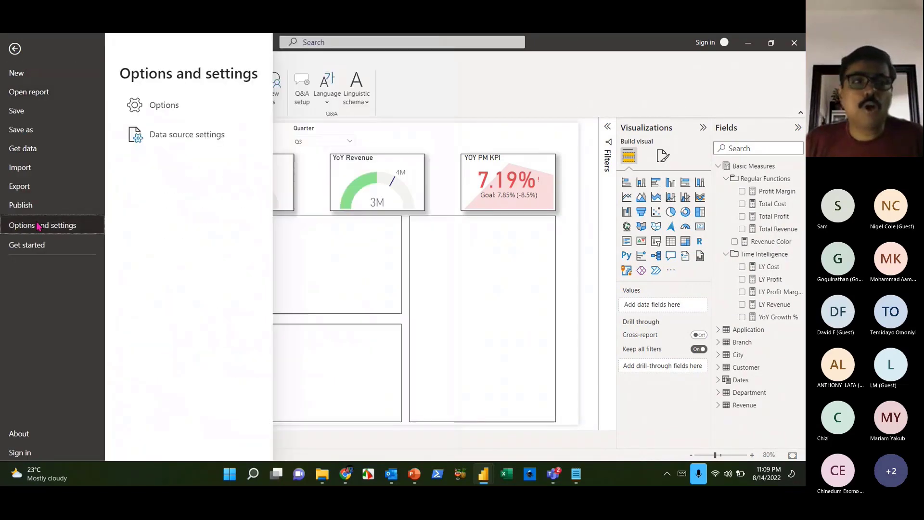
pyautogui.click(211, 115)
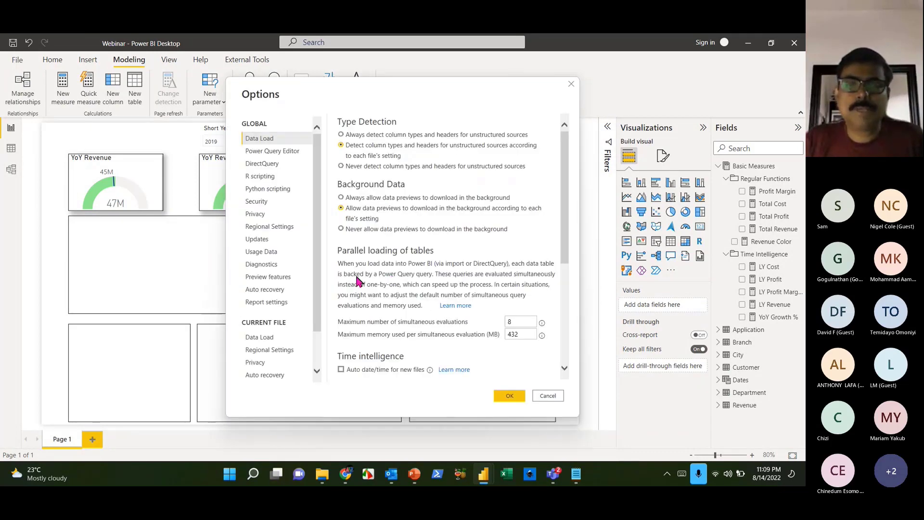
pyautogui.click(279, 276)
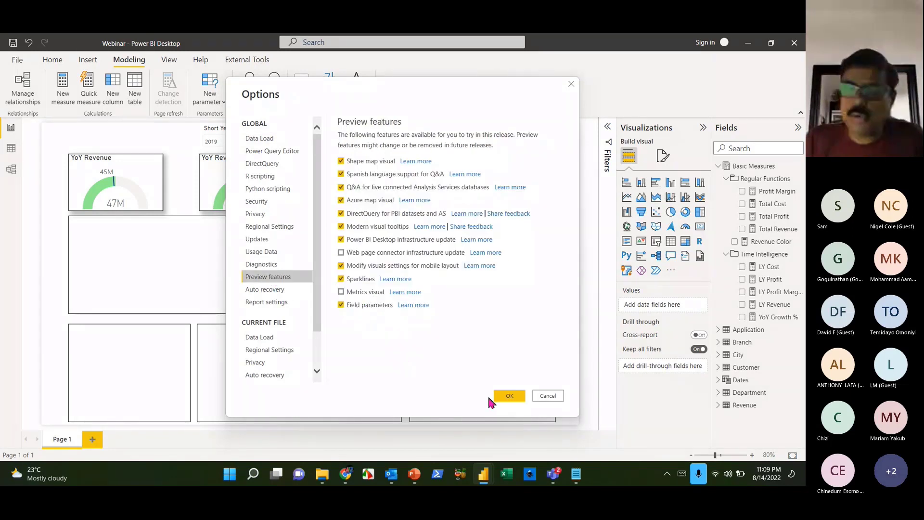
pyautogui.click(545, 395)
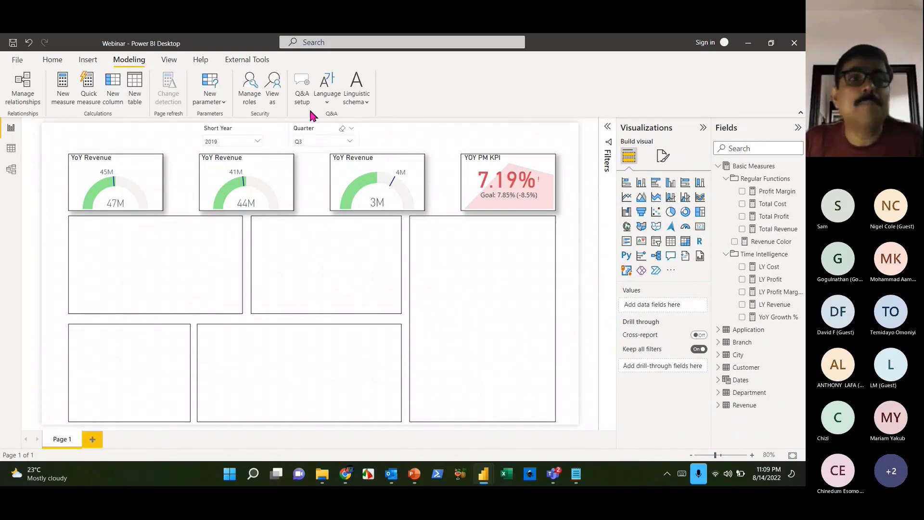
# - Start a new Fields parameter and name it Selection
pyautogui.click(220, 102)
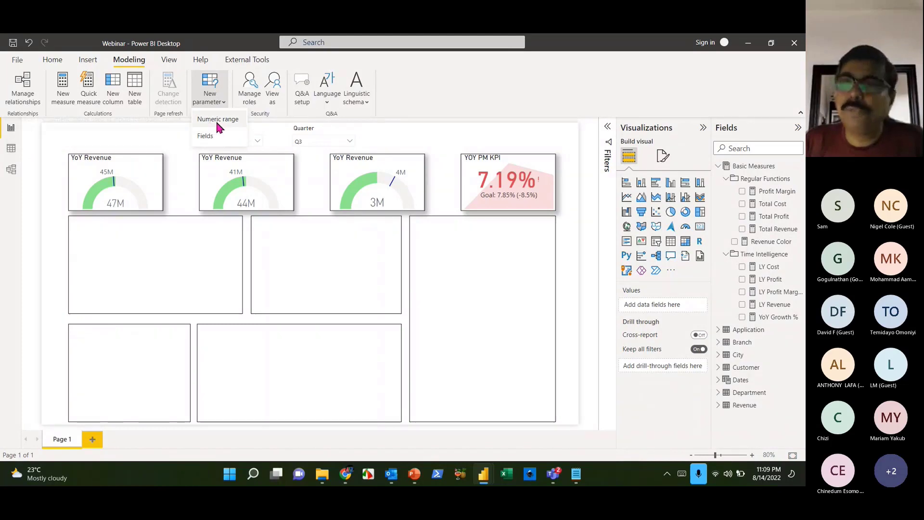
pyautogui.click(441, 79)
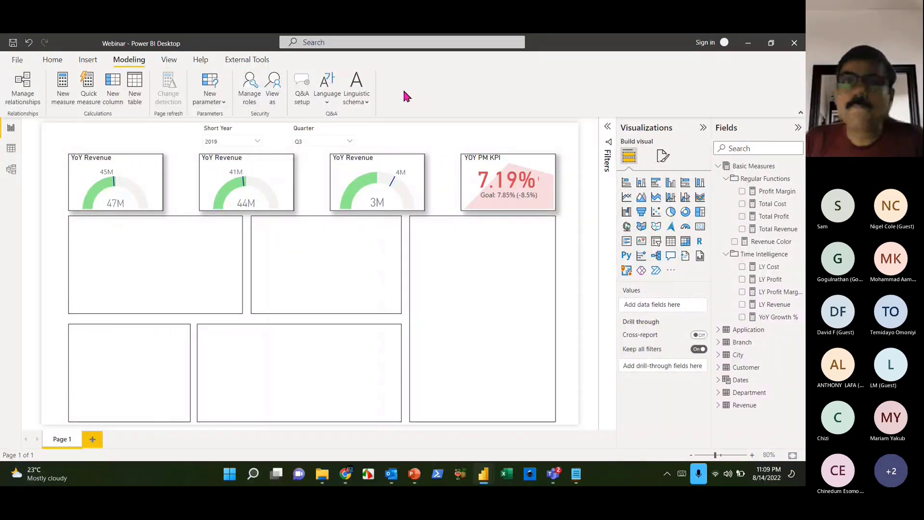
pyautogui.click(207, 98)
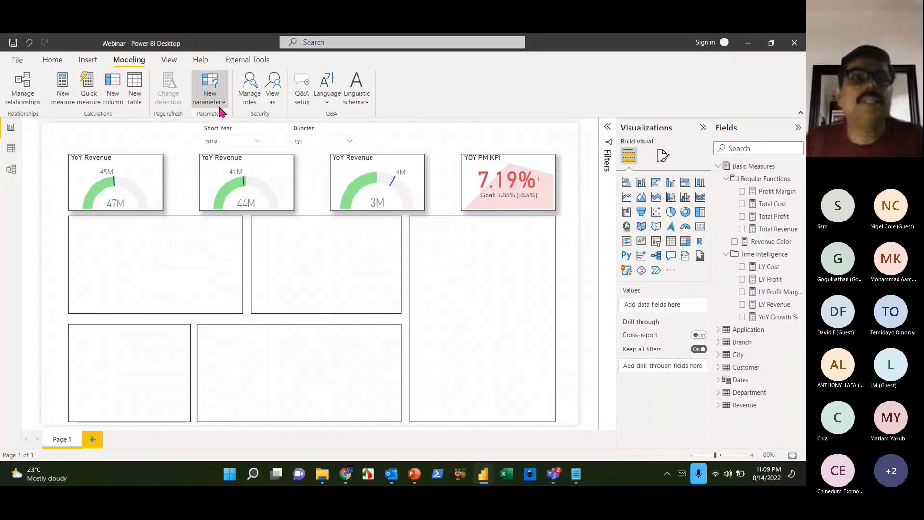
pyautogui.click(217, 137)
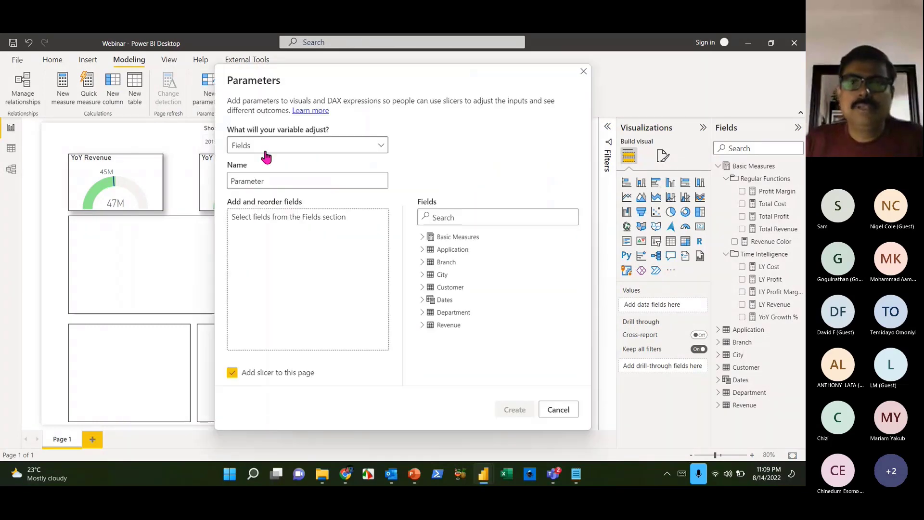
pyautogui.click(263, 181)
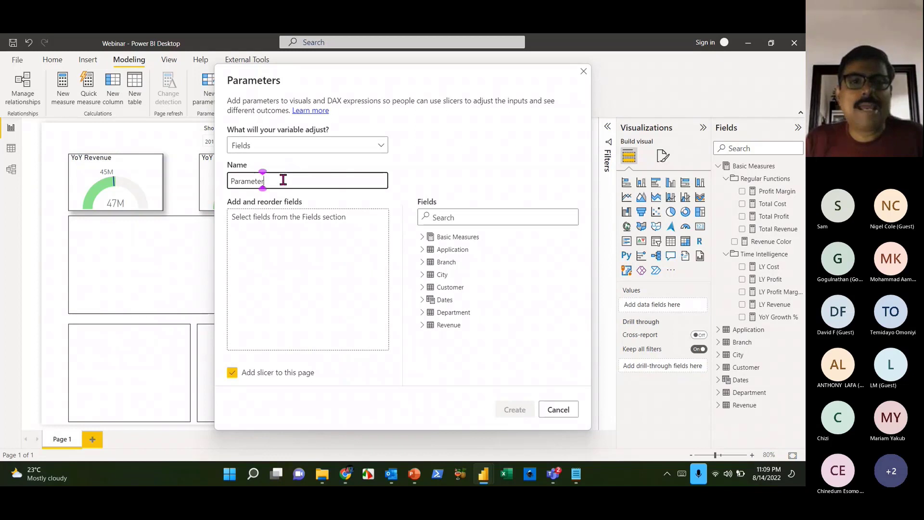
pyautogui.moveTo(283, 181); pyautogui.dragTo(220, 182)
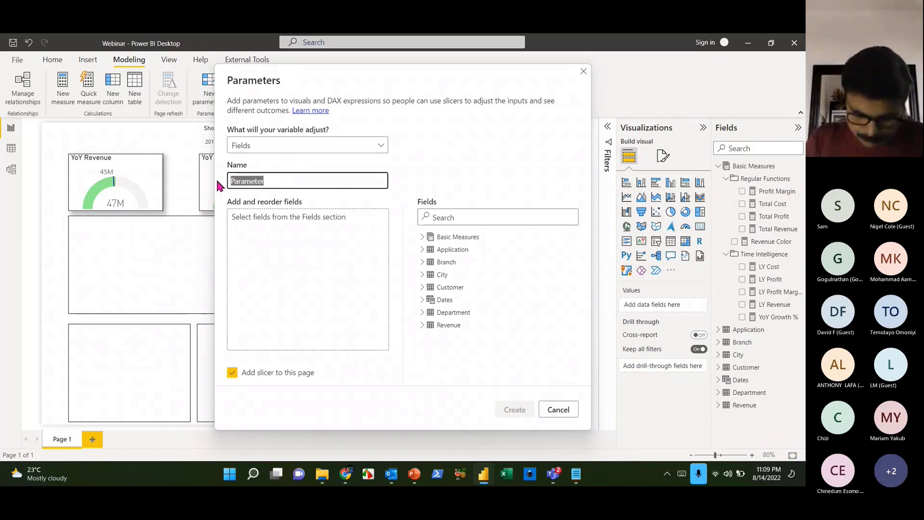
pyautogui.write('Selection')
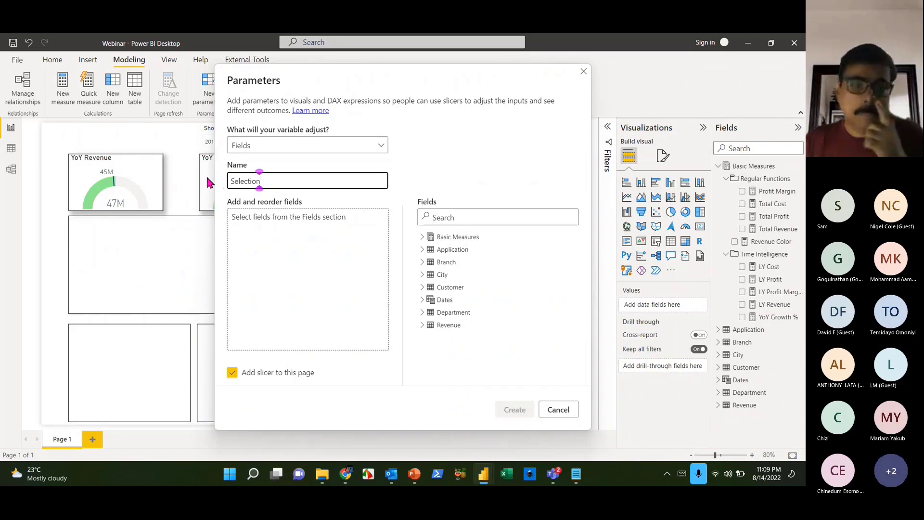
pyautogui.click(277, 235)
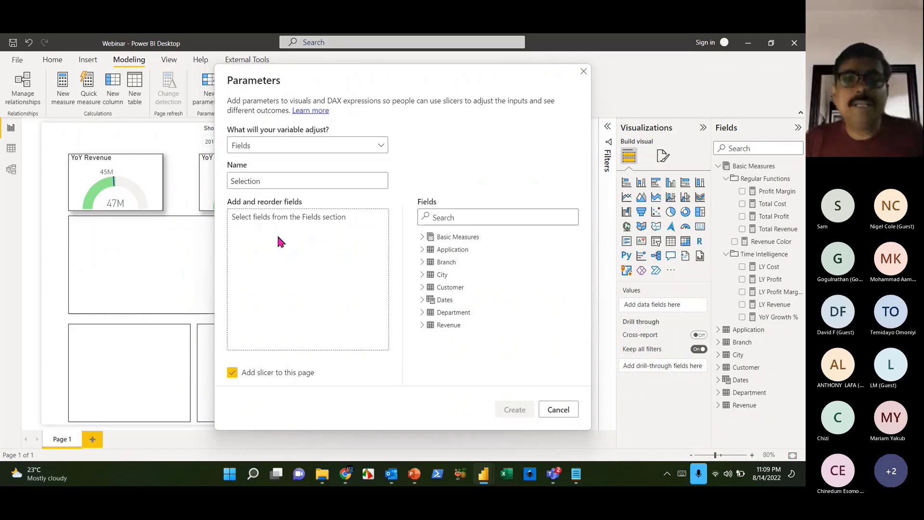
# - Add Total Revenue, Total Cost and Total Profit from Basic Measures and create the parameter
pyautogui.click(423, 238)
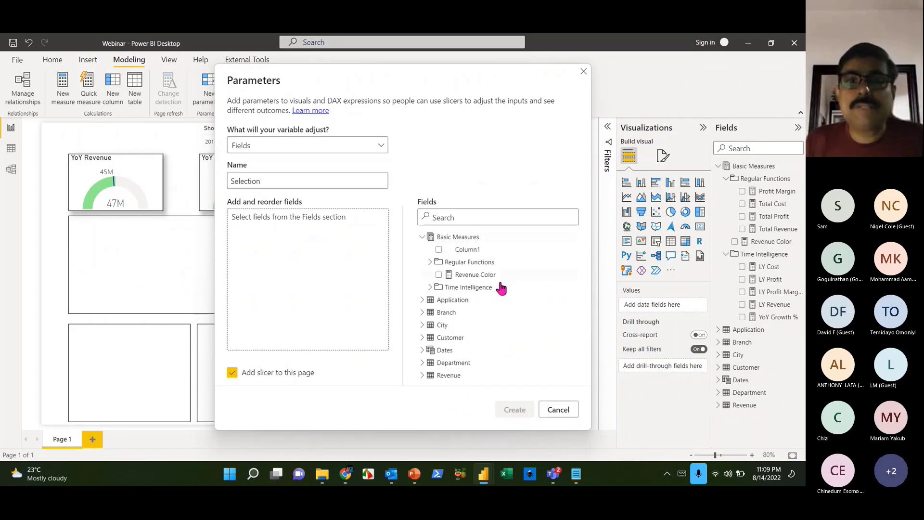
pyautogui.click(430, 262)
pyautogui.moveTo(483, 313); pyautogui.dragTo(308, 241)
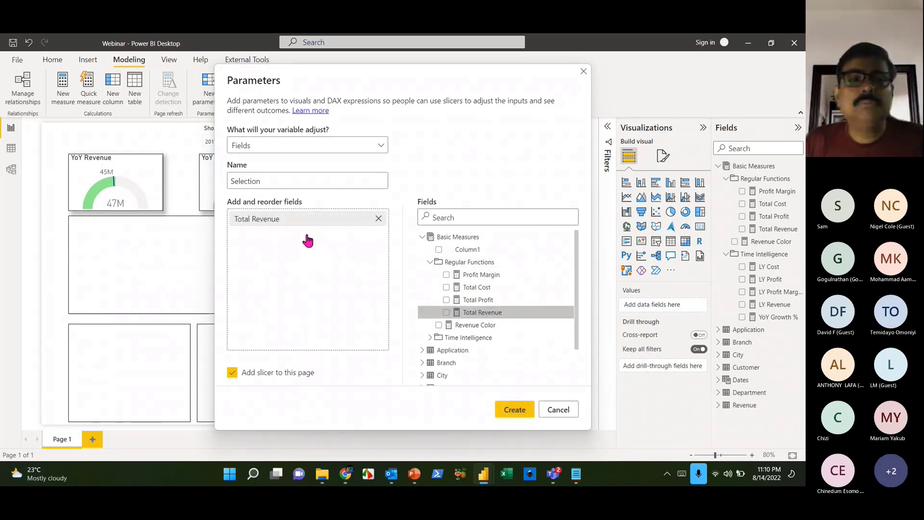
pyautogui.moveTo(474, 287); pyautogui.dragTo(314, 265)
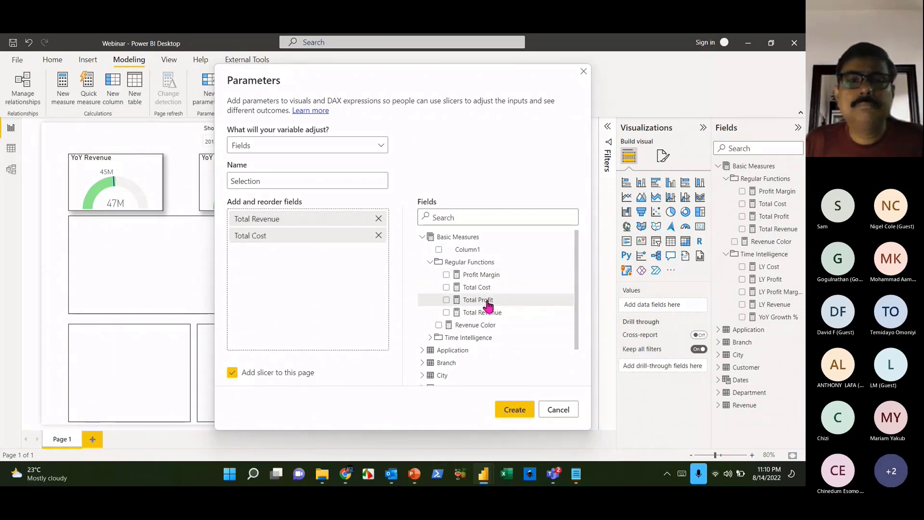
pyautogui.moveTo(487, 305); pyautogui.dragTo(262, 275)
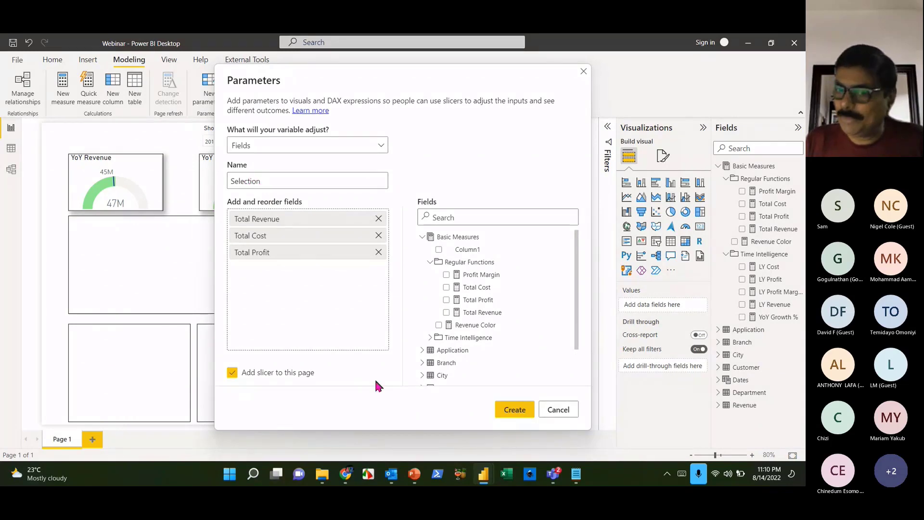
pyautogui.click(511, 410)
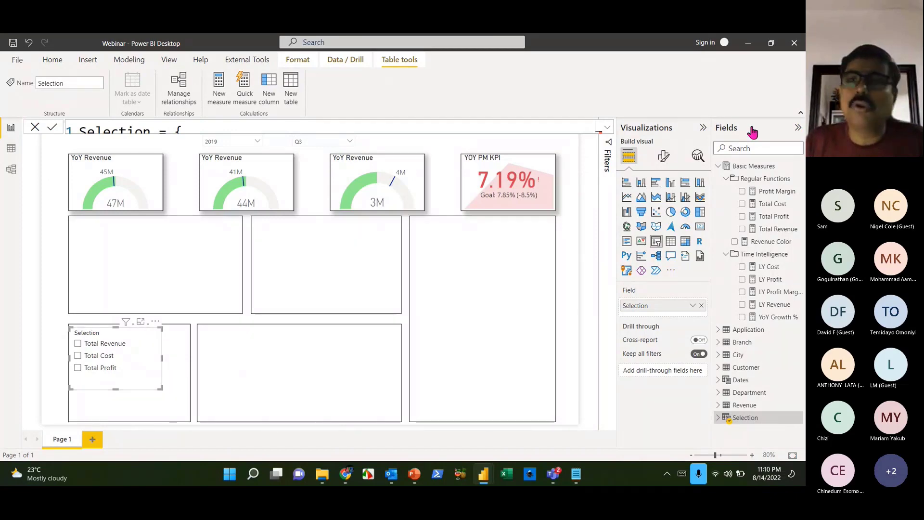
# - Edit the Selection DAX labels to Revenue, Cost and Profit, dropping 'Total', and commit
pyautogui.click(607, 129)
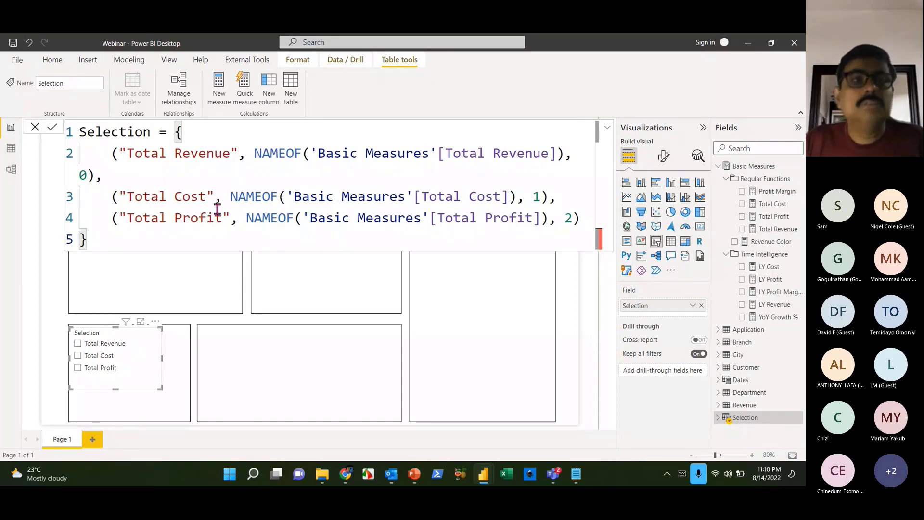
pyautogui.click(175, 158)
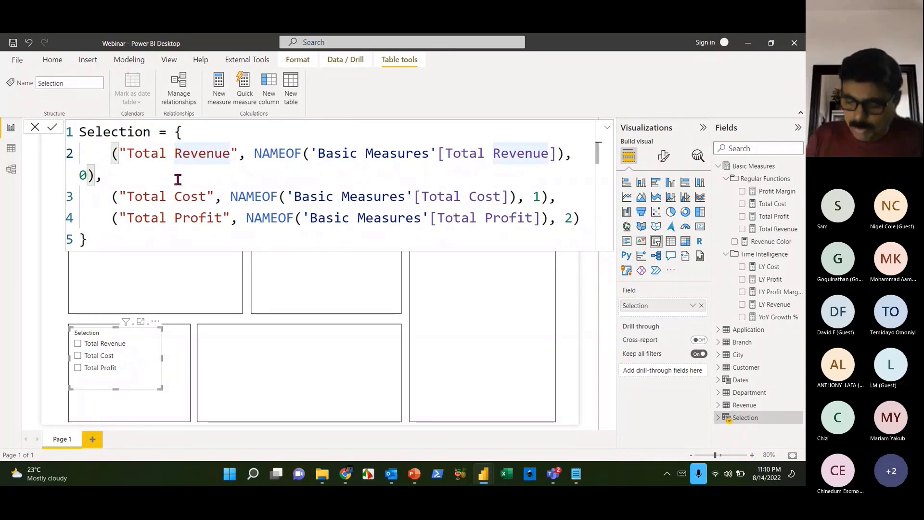
pyautogui.press('BackSpace')
pyautogui.press('BackSpace')
pyautogui.press('BackSpace')
pyautogui.press('BackSpace')
pyautogui.press('BackSpace')
pyautogui.press('BackSpace')
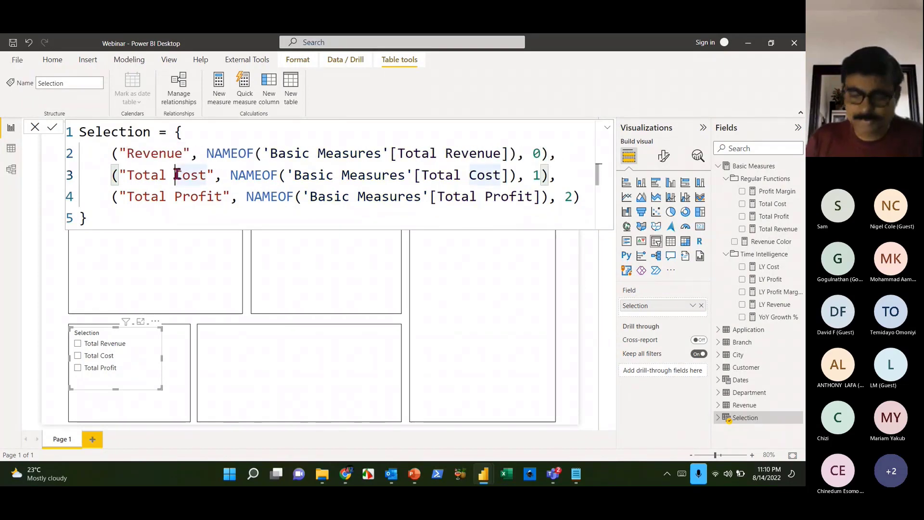
pyautogui.press('BackSpace')
pyautogui.press('BackSpace')
pyautogui.press('BackSpace')
pyautogui.press('BackSpace')
pyautogui.press('BackSpace')
pyautogui.press('BackSpace')
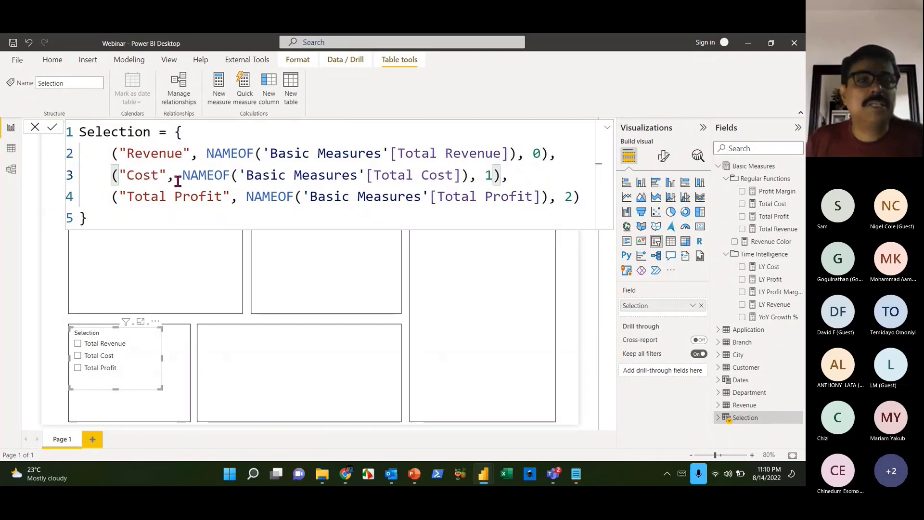
pyautogui.click(175, 196)
pyautogui.press('BackSpace')
pyautogui.press('BackSpace')
pyautogui.press('BackSpace')
pyautogui.press('BackSpace')
pyautogui.press('BackSpace')
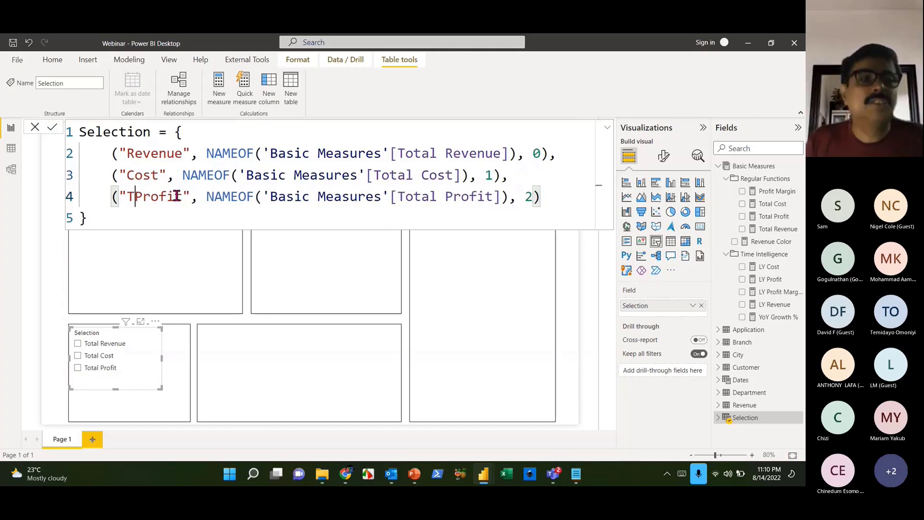
pyautogui.press('BackSpace')
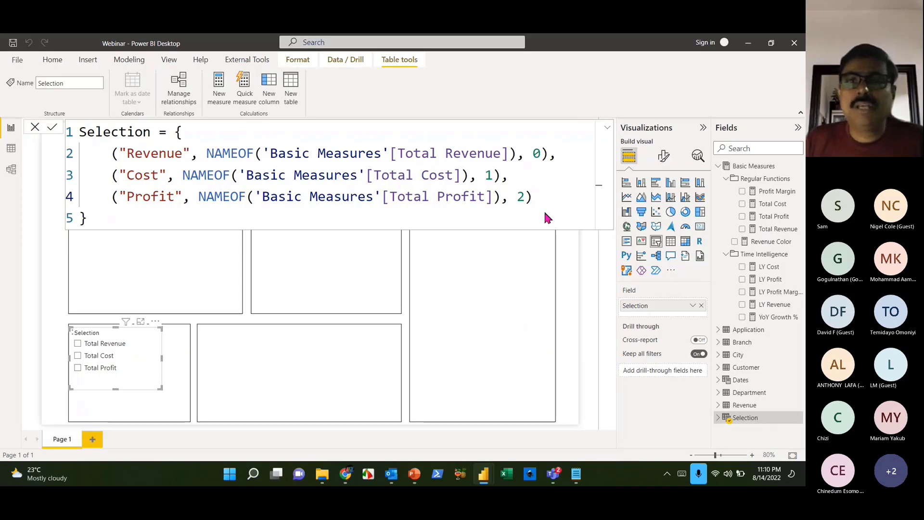
pyautogui.press('Return')
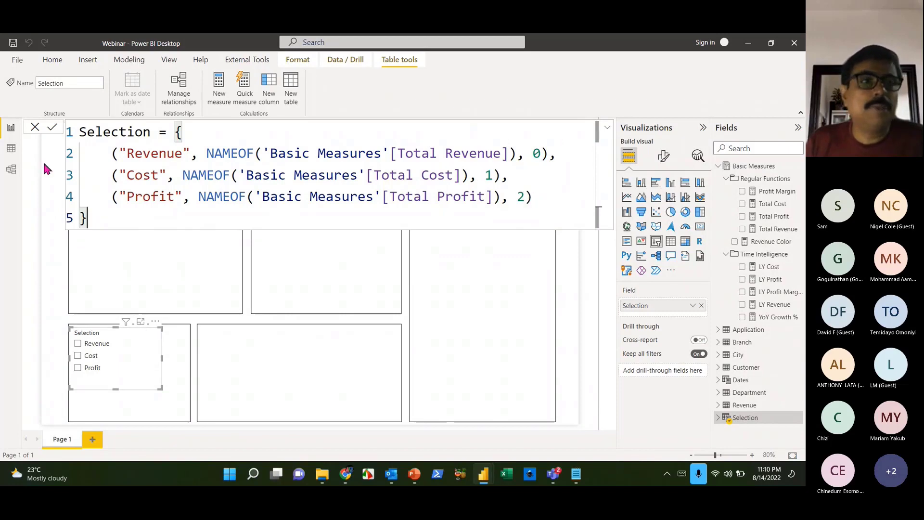
pyautogui.click(34, 131)
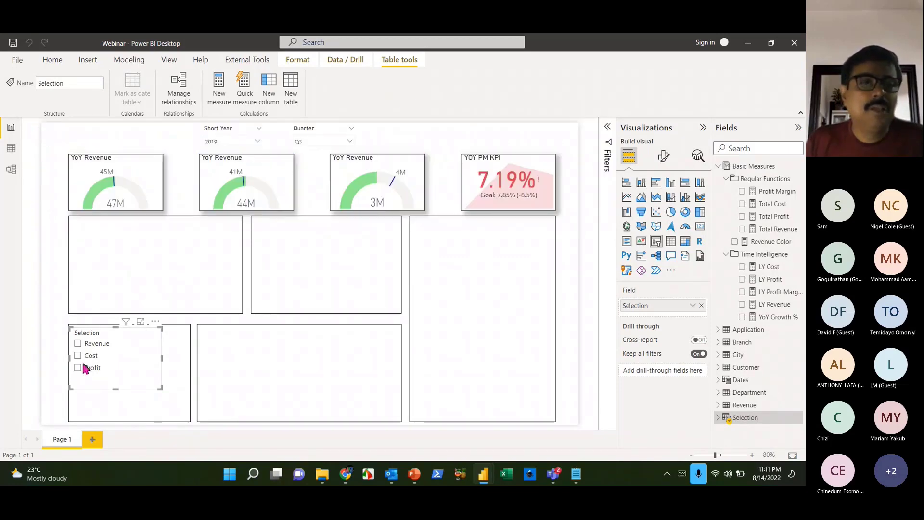
# - Turn the Selection slicer into a dropdown and shrink it beside the Quarter slicer
pyautogui.click(139, 369)
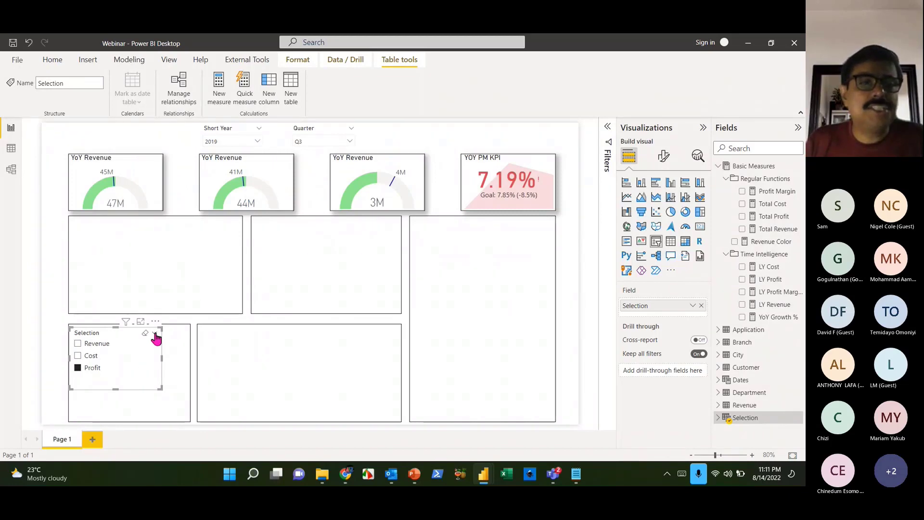
pyautogui.click(154, 334)
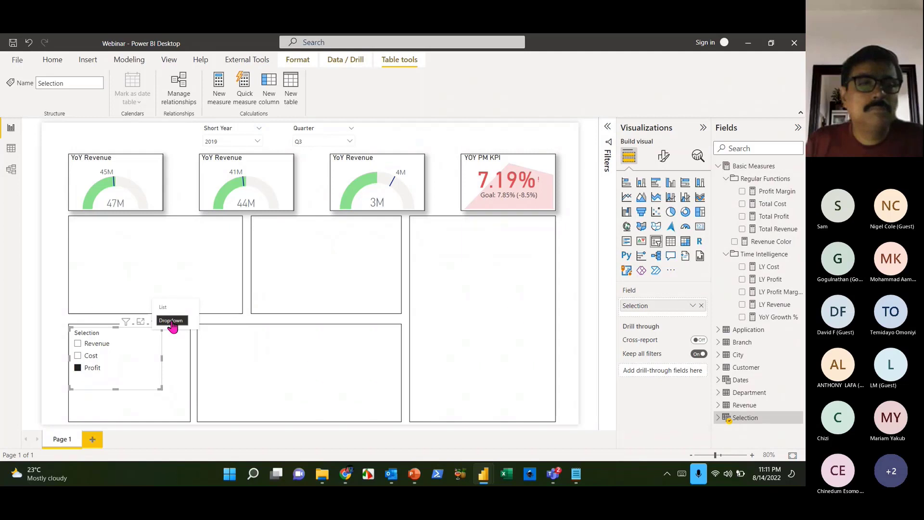
pyautogui.click(171, 323)
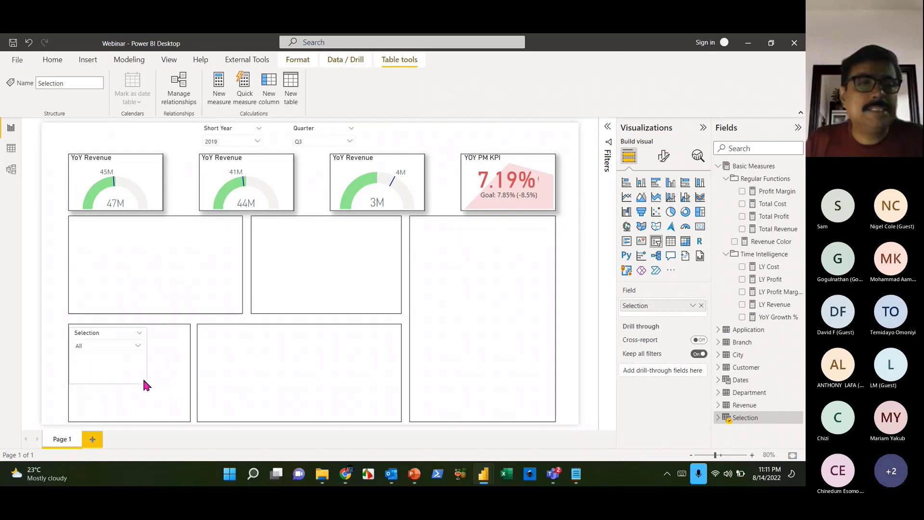
pyautogui.moveTo(143, 381); pyautogui.dragTo(435, 153)
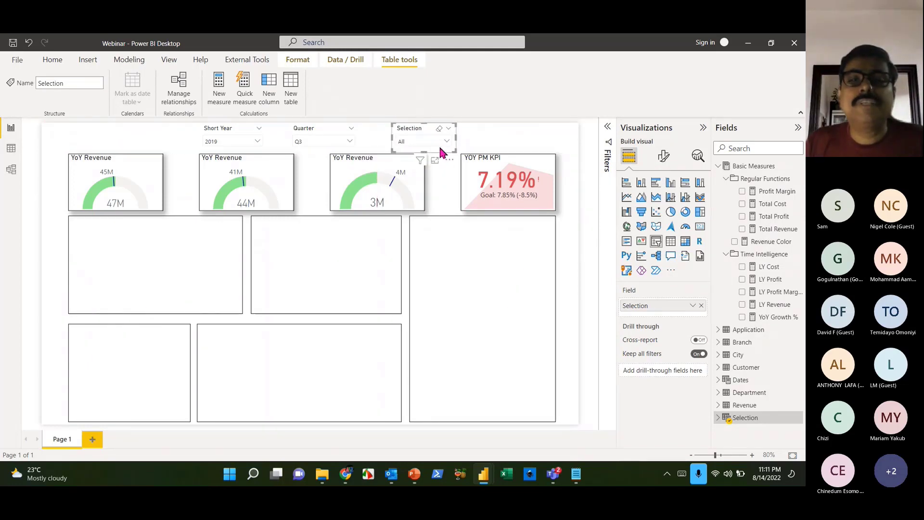
# - Try Cost and Profit in the Selection dropdown, then set it to Revenue
pyautogui.click(445, 141)
pyautogui.click(415, 165)
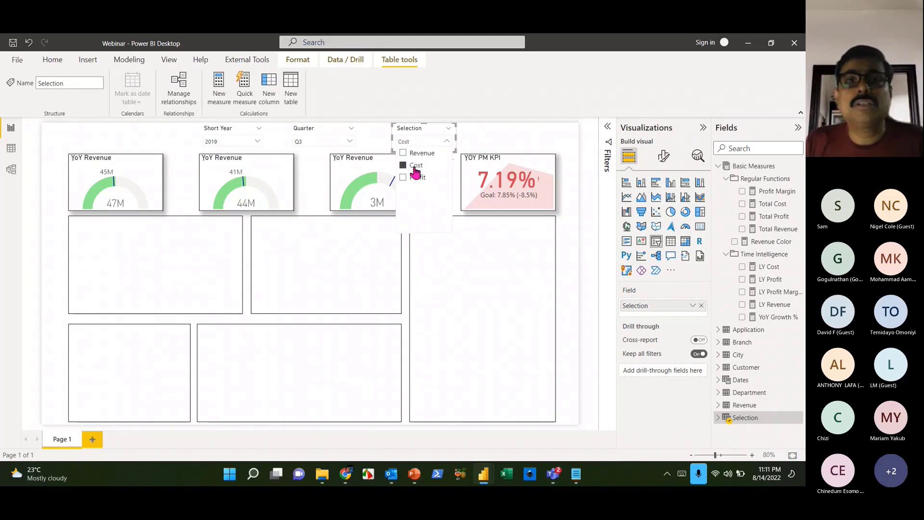
pyautogui.click(411, 176)
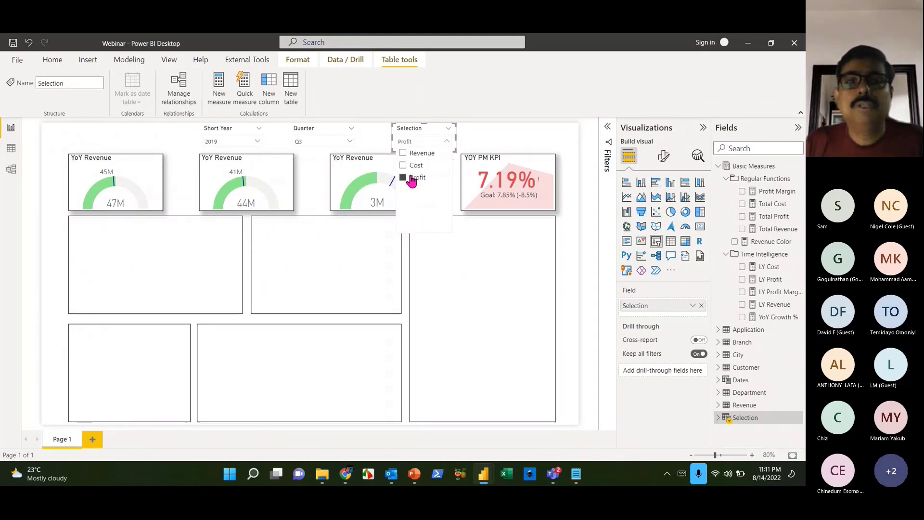
pyautogui.click(411, 176)
pyautogui.click(422, 153)
pyautogui.click(493, 140)
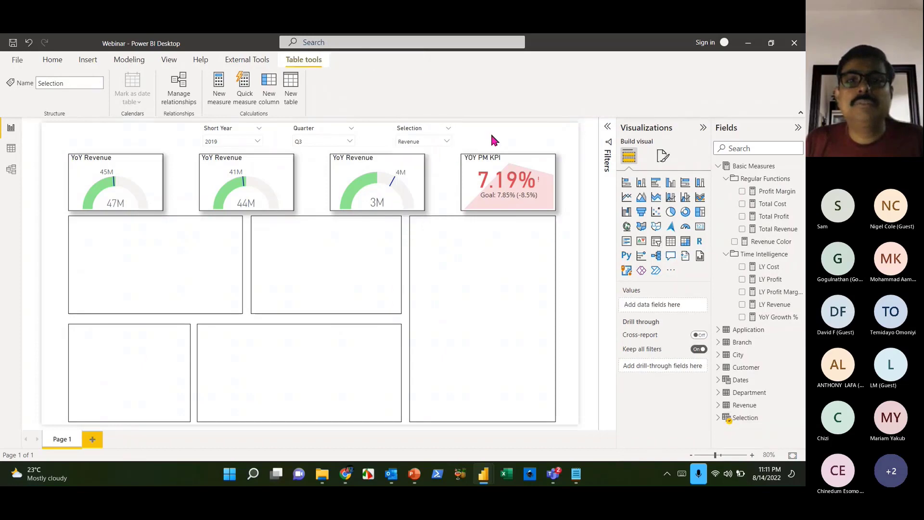
# - Insert a bar chart and size it to fill the right column
pyautogui.click(656, 187)
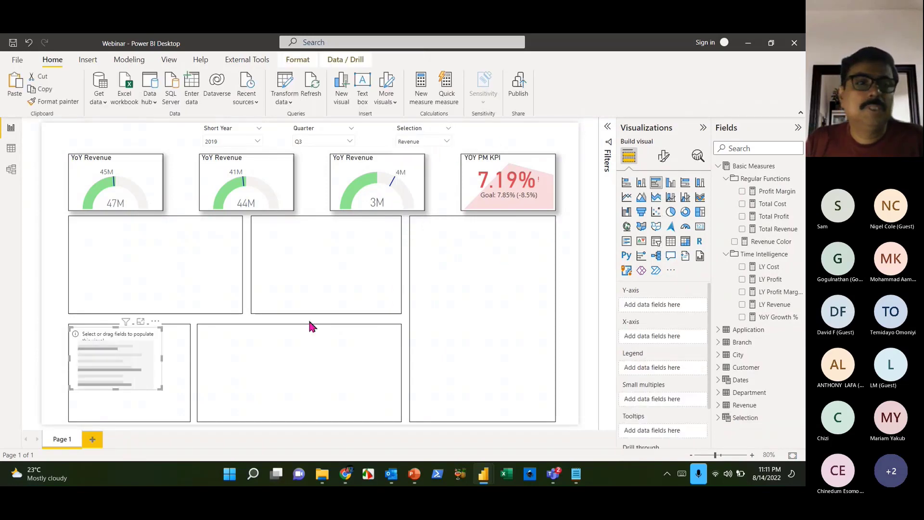
pyautogui.moveTo(126, 354); pyautogui.dragTo(461, 249)
pyautogui.moveTo(502, 278); pyautogui.dragTo(553, 424)
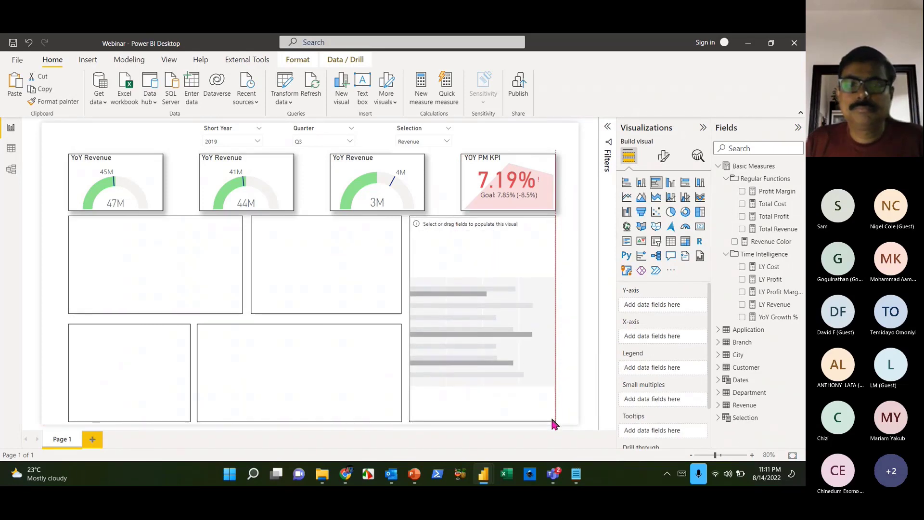
pyautogui.moveTo(552, 420); pyautogui.dragTo(552, 420)
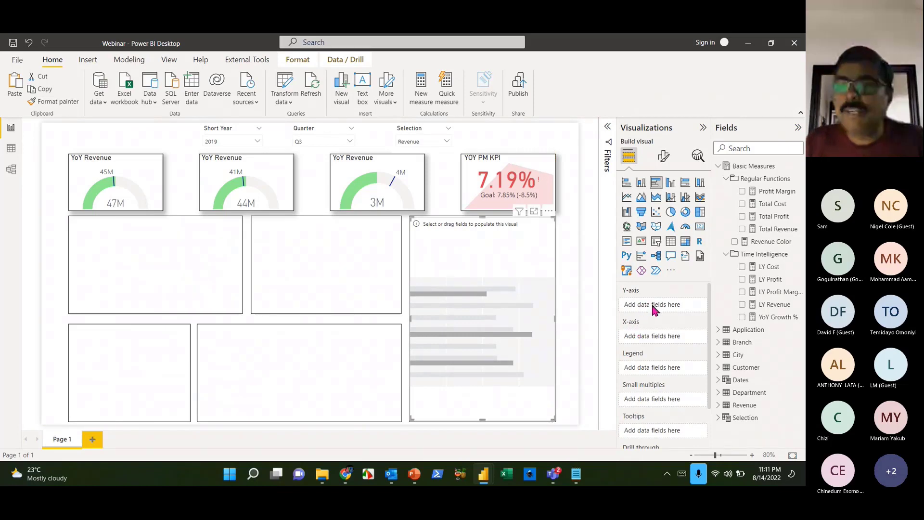
# - Put City on the chart's Y-axis and the Selection measure on its X-axis
pyautogui.click(719, 356)
pyautogui.moveTo(756, 367); pyautogui.dragTo(653, 307)
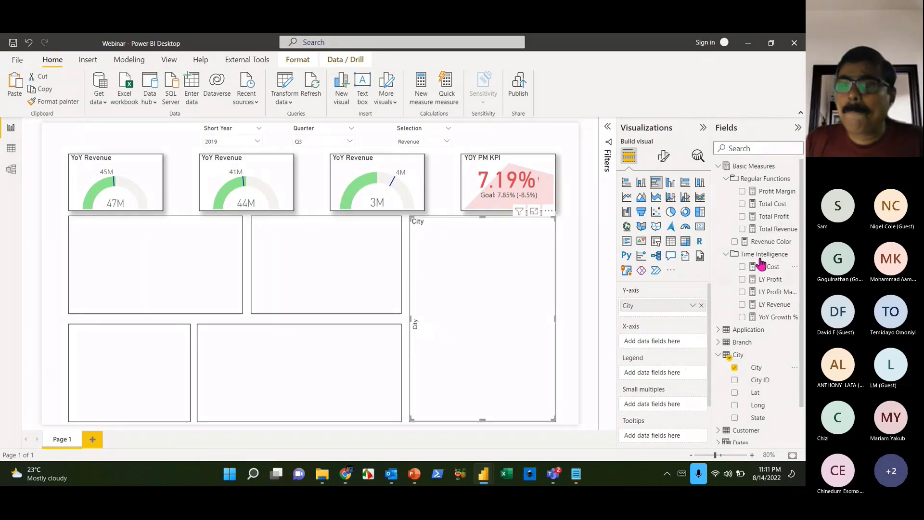
pyautogui.scroll(-1, 756, 368)
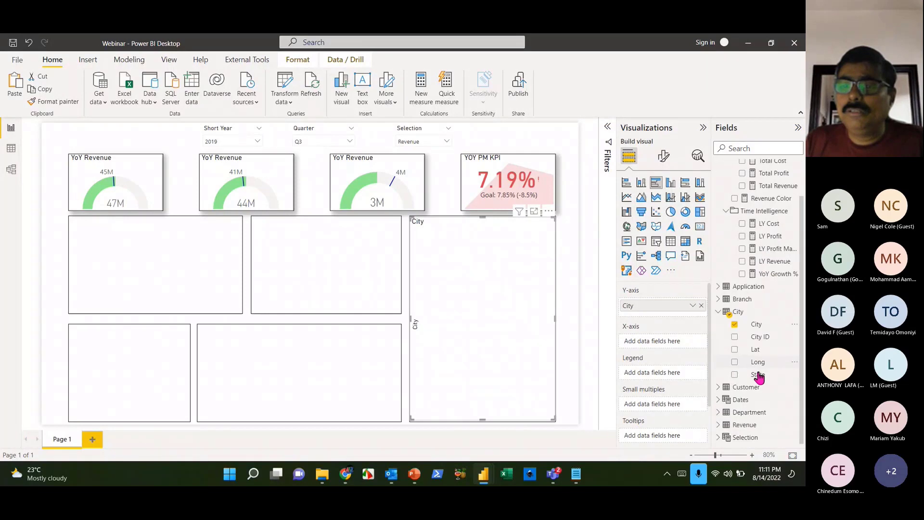
pyautogui.click(719, 438)
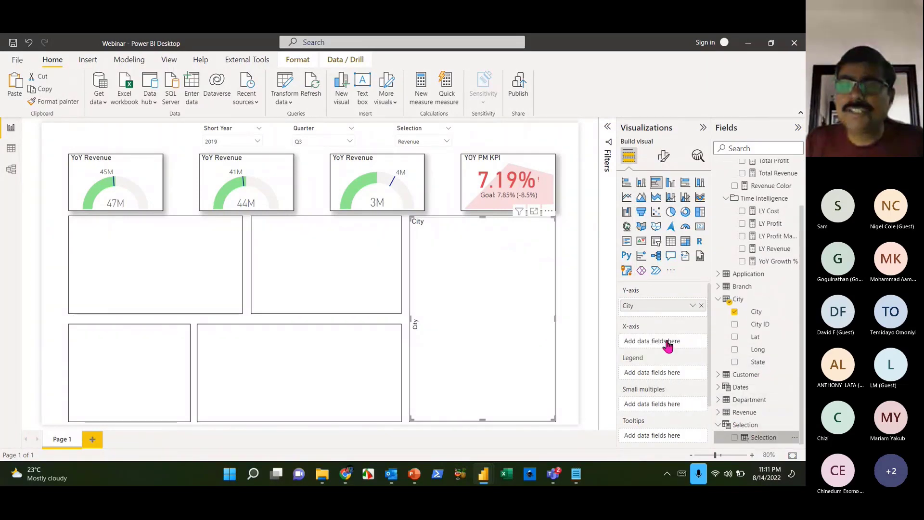
pyautogui.moveTo(667, 345); pyautogui.dragTo(666, 345)
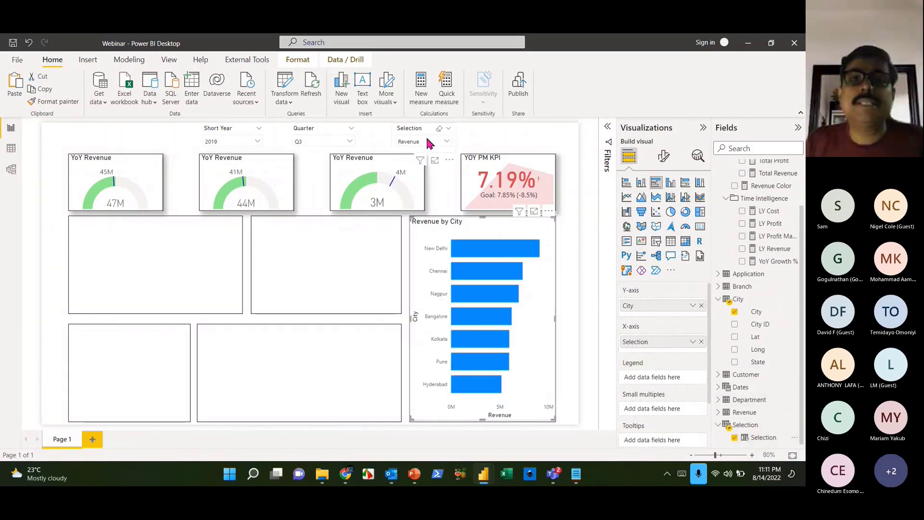
# - Switch the Selection slicer through Cost to Profit so the chart shows Profit by City
pyautogui.click(422, 142)
pyautogui.click(406, 167)
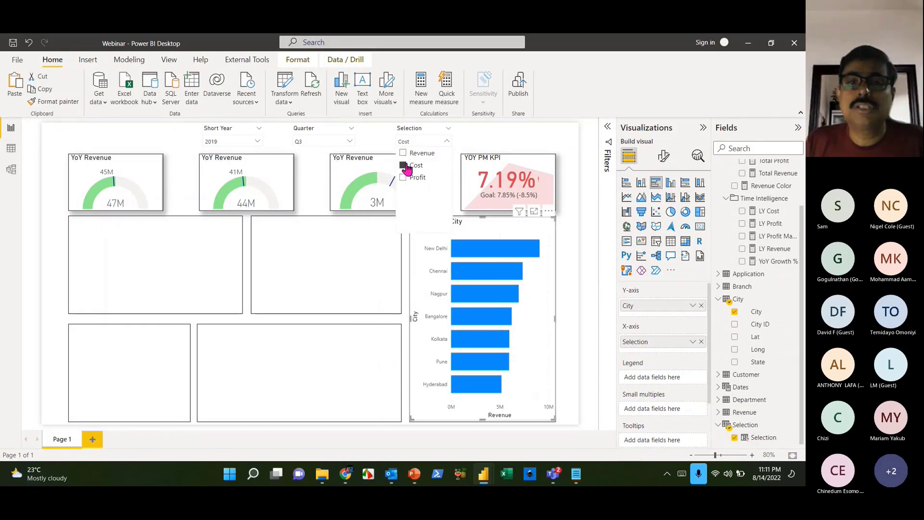
pyautogui.click(412, 178)
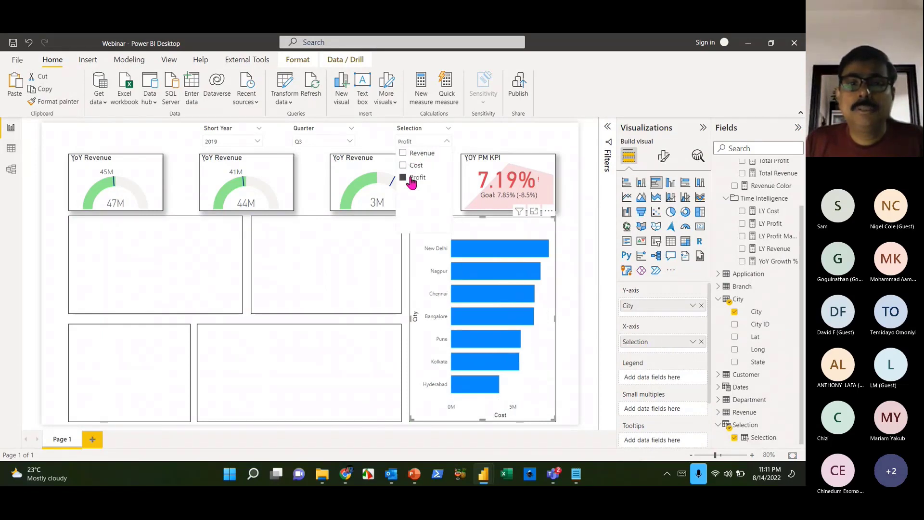
pyautogui.click(527, 340)
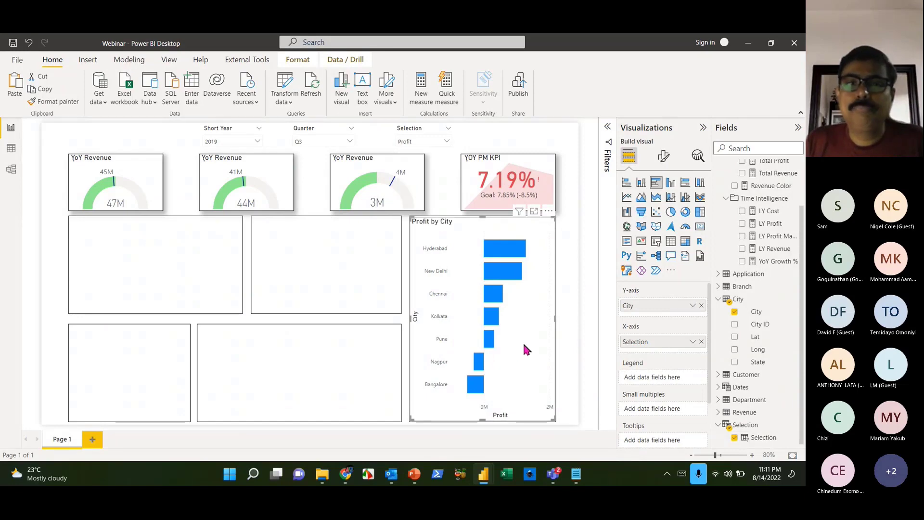
pyautogui.click(664, 159)
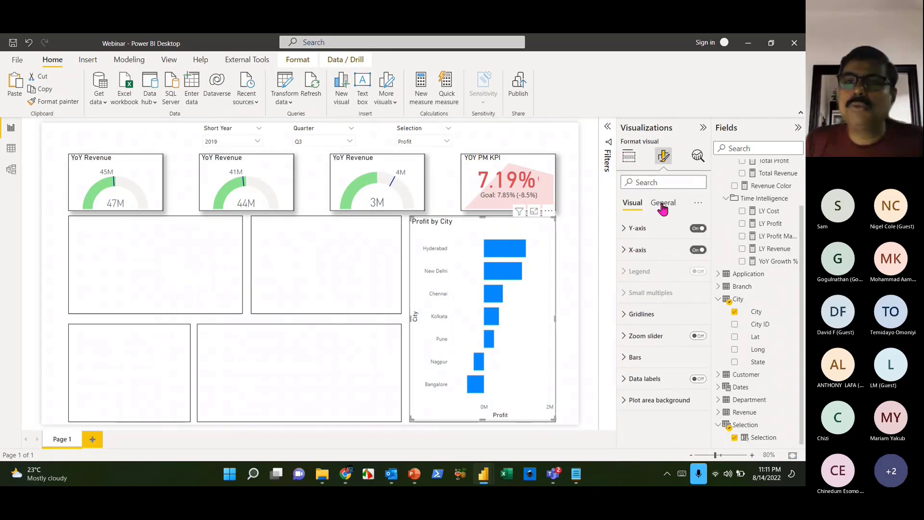
# - Turn off the Profit by City chart's background under General > Effects
pyautogui.click(663, 205)
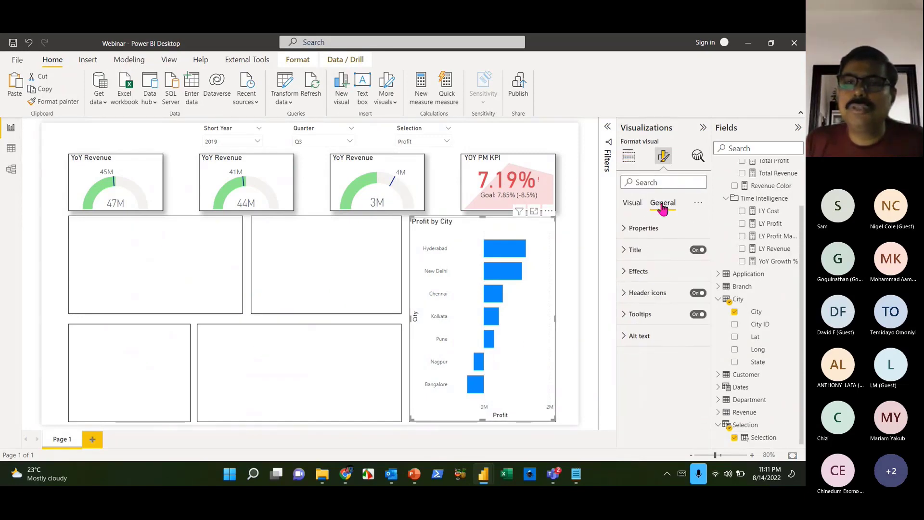
pyautogui.click(638, 271)
pyautogui.click(693, 292)
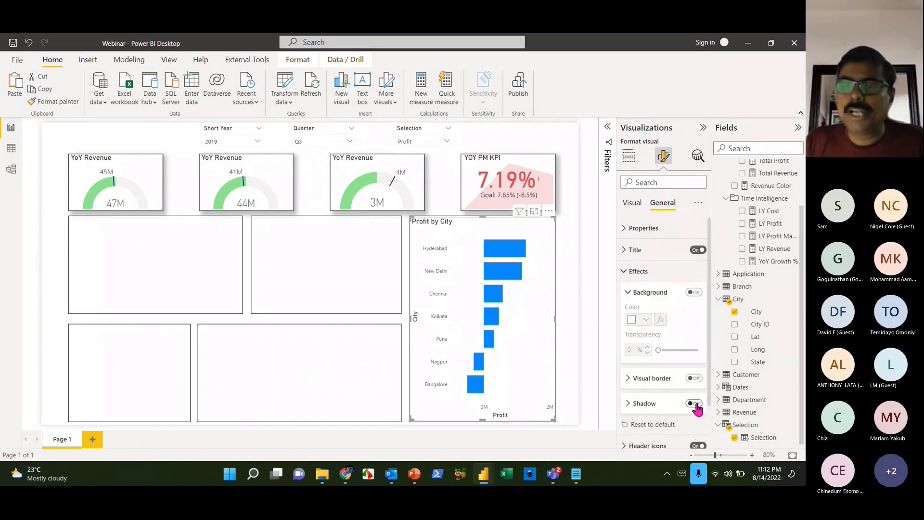
pyautogui.click(583, 286)
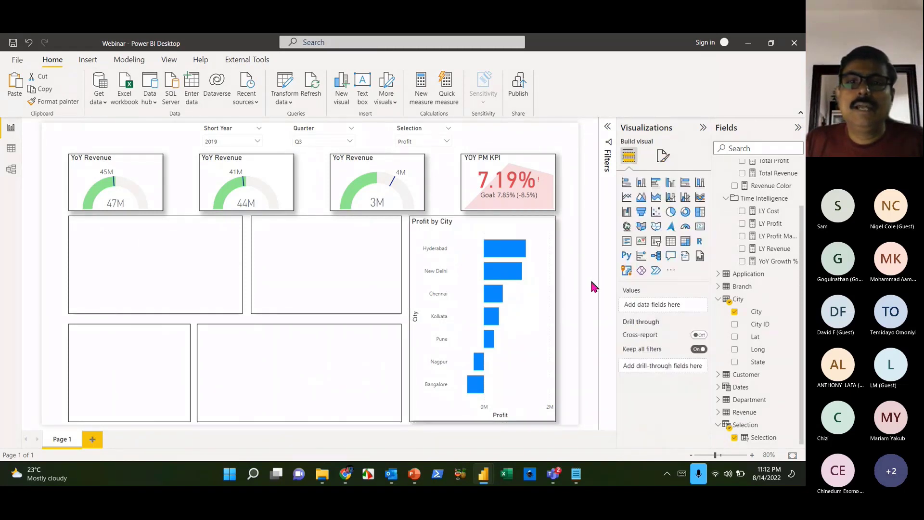
pyautogui.click(536, 303)
# - Turn on data labels so every bar shows its profit value
pyautogui.click(663, 156)
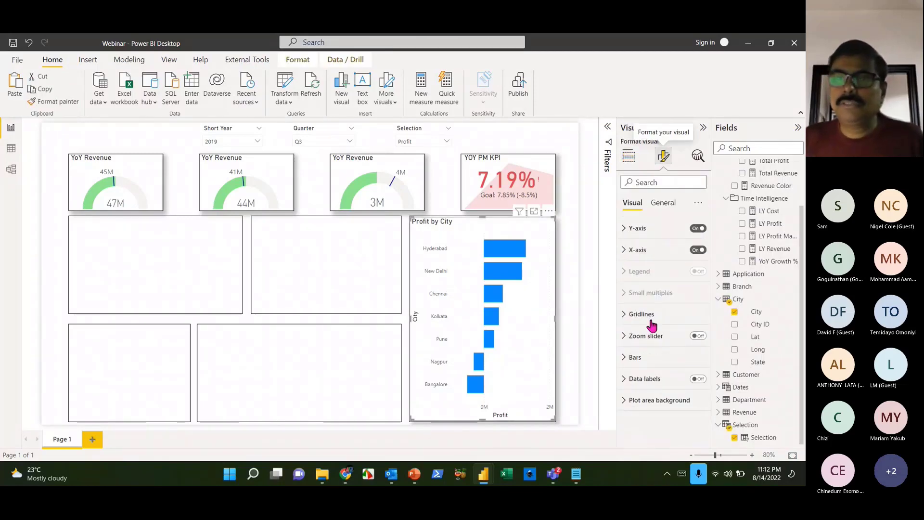
pyautogui.click(698, 378)
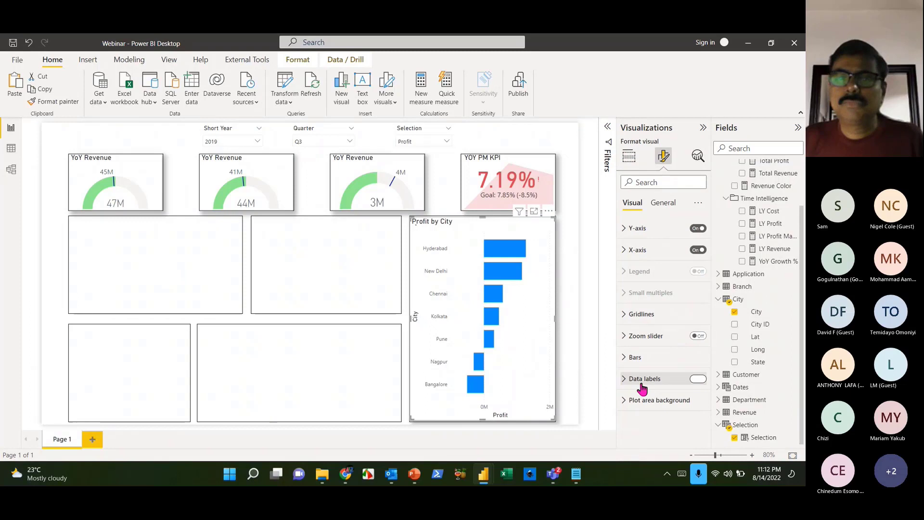
pyautogui.click(575, 327)
pyautogui.click(555, 288)
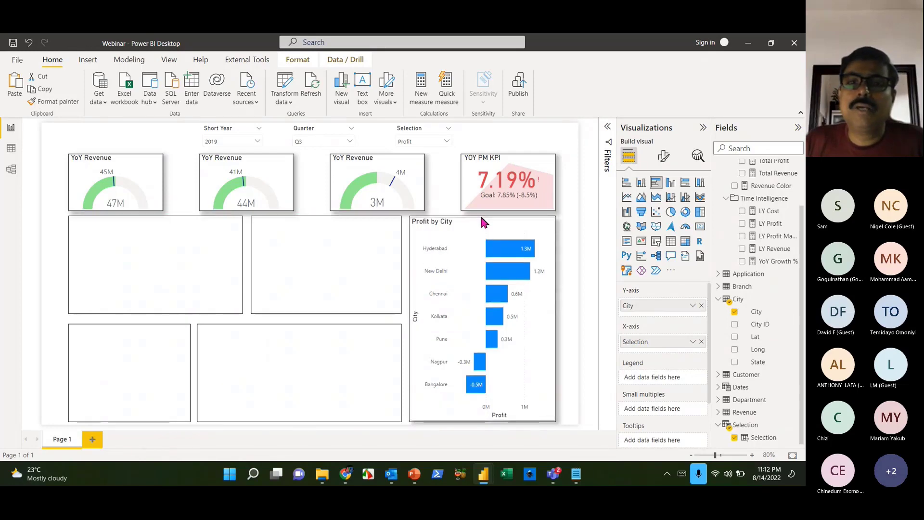
pyautogui.click(571, 280)
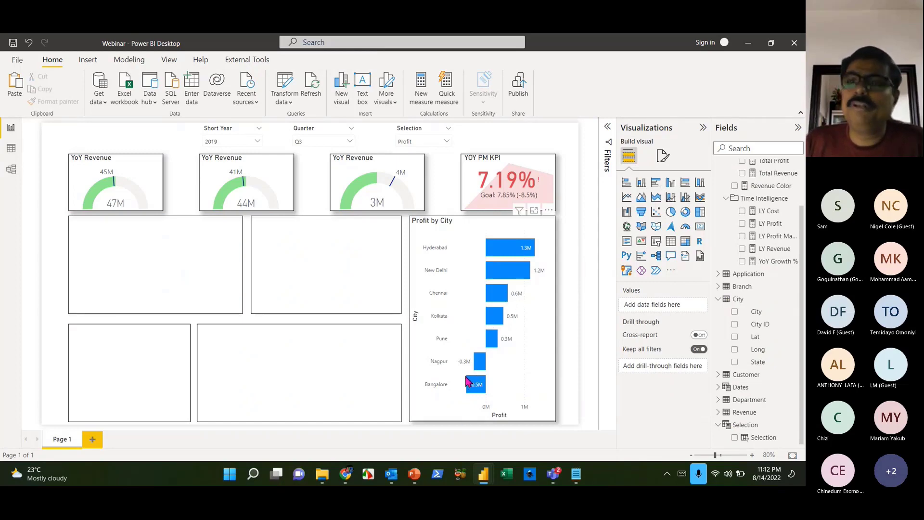
pyautogui.click(522, 310)
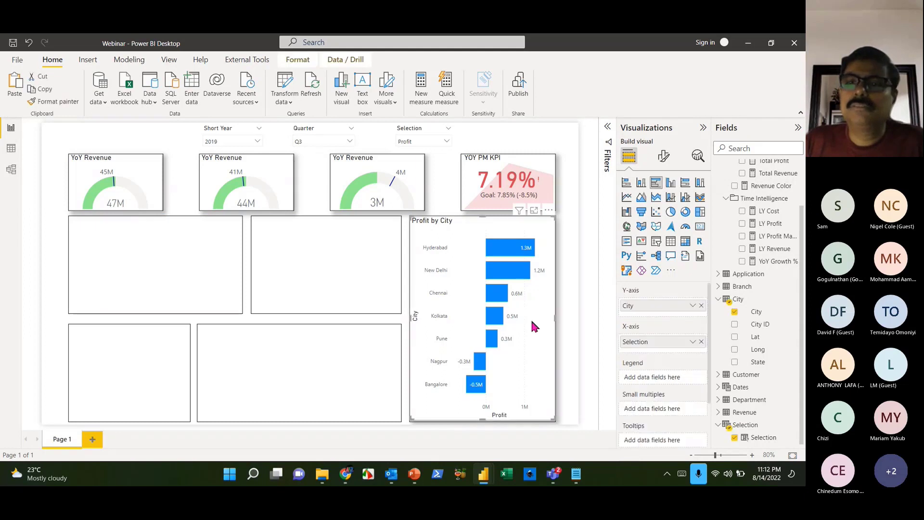
pyautogui.click(664, 158)
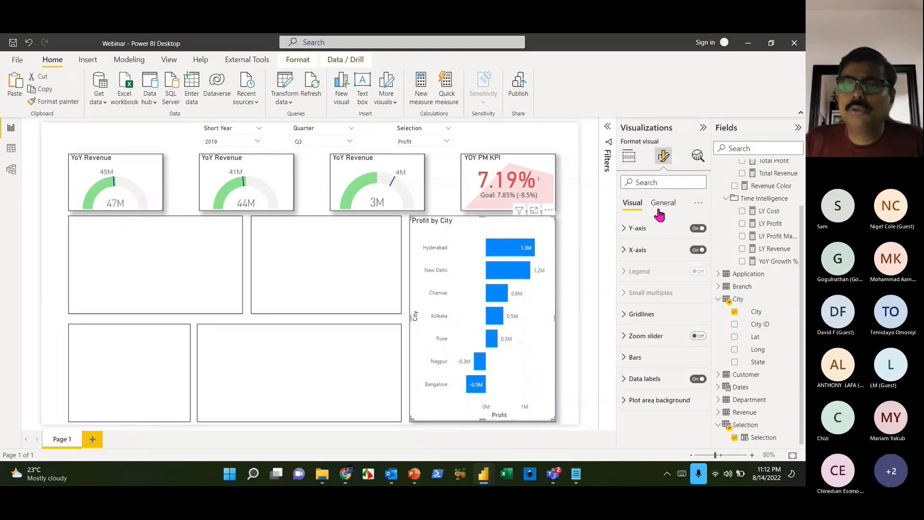
pyautogui.click(630, 360)
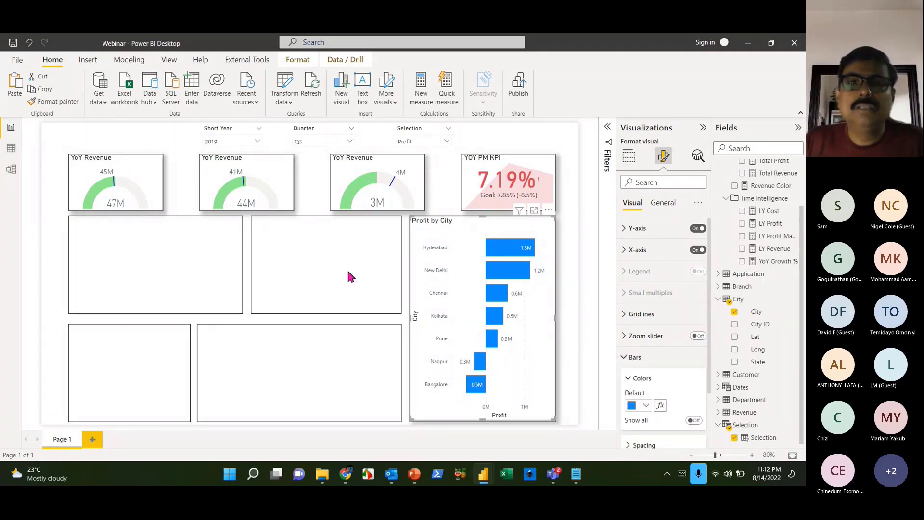
# - Add a rules-based bar colour on Total Profit that colours negative-profit bars red
pyautogui.click(248, 130)
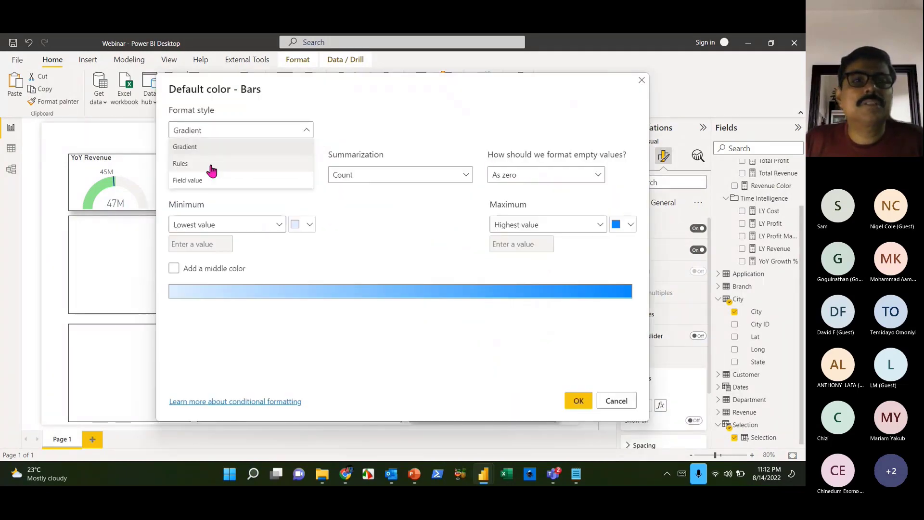
pyautogui.click(211, 165)
pyautogui.click(237, 174)
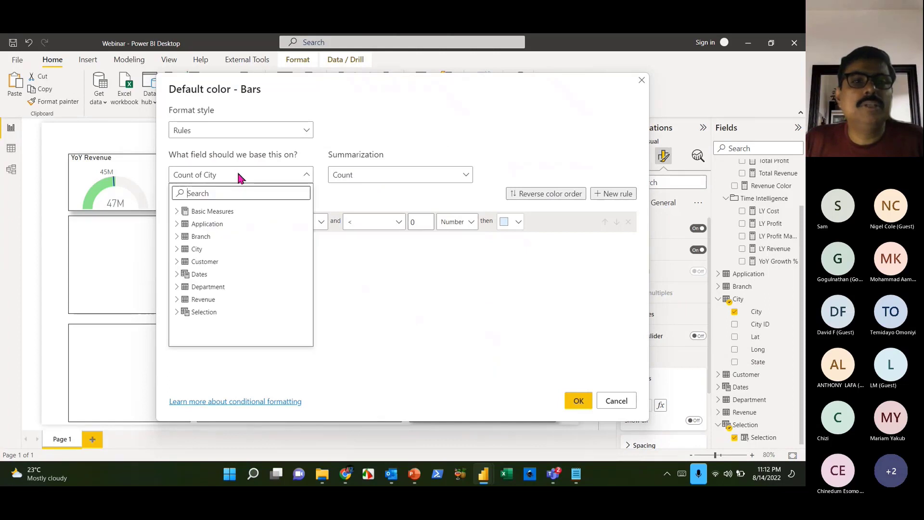
pyautogui.click(177, 212)
pyautogui.click(184, 236)
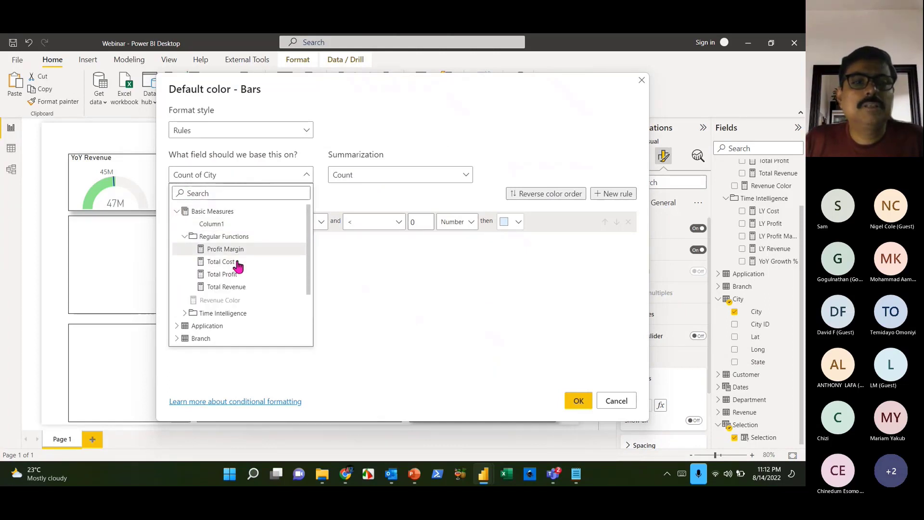
pyautogui.click(230, 274)
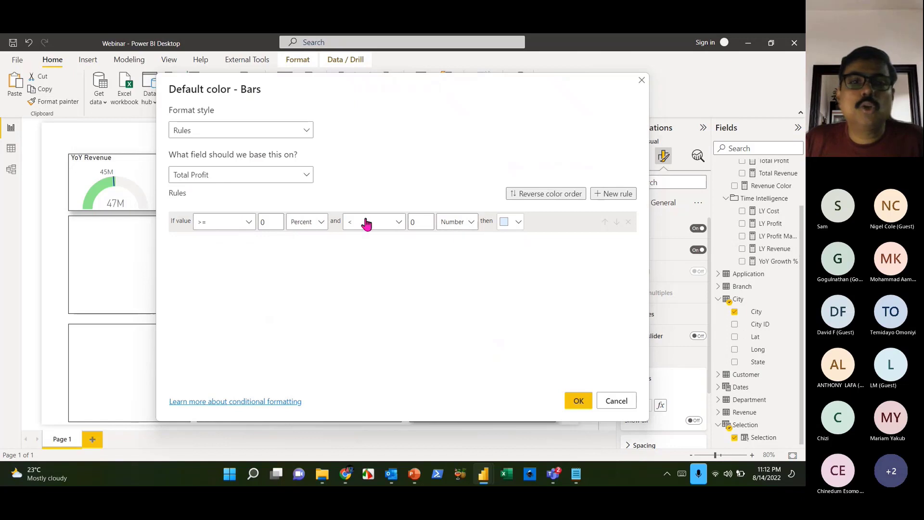
pyautogui.click(511, 231)
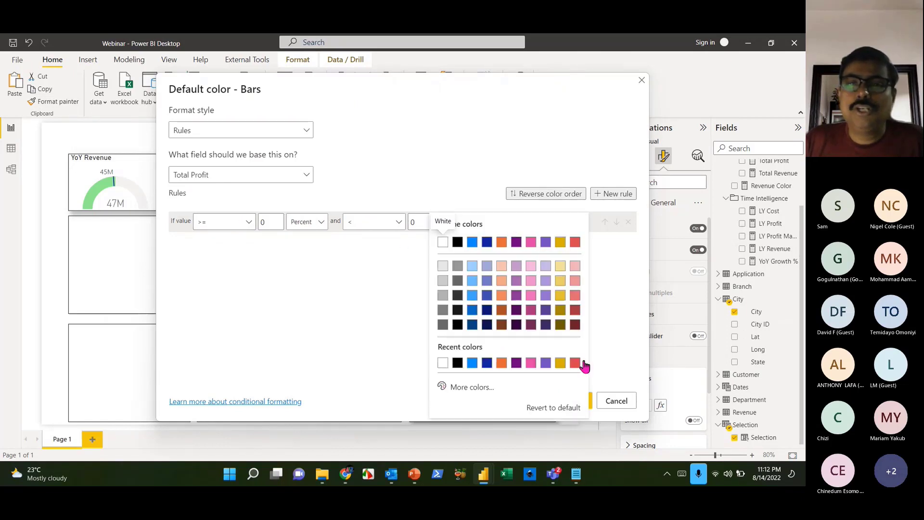
pyautogui.click(578, 244)
pyautogui.click(579, 401)
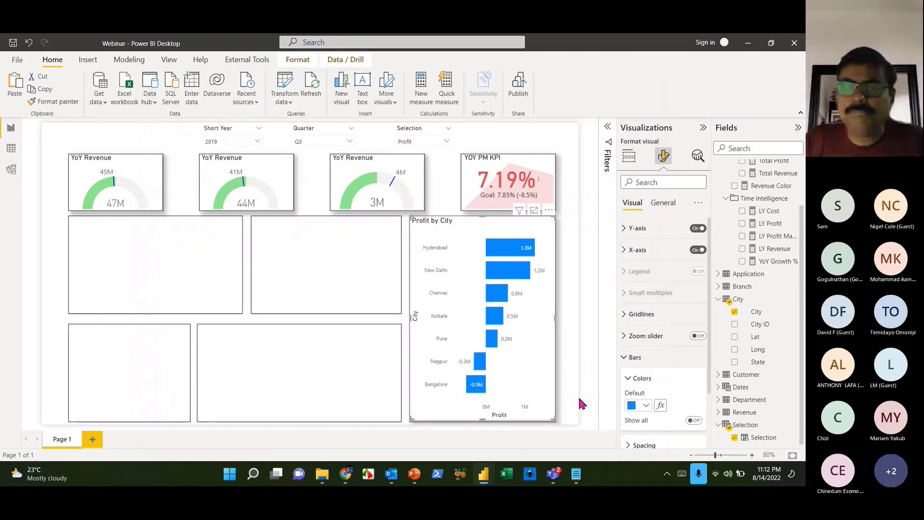
# - Test the Selection slicer with Cost and all measures, then settle on Revenue
pyautogui.click(564, 345)
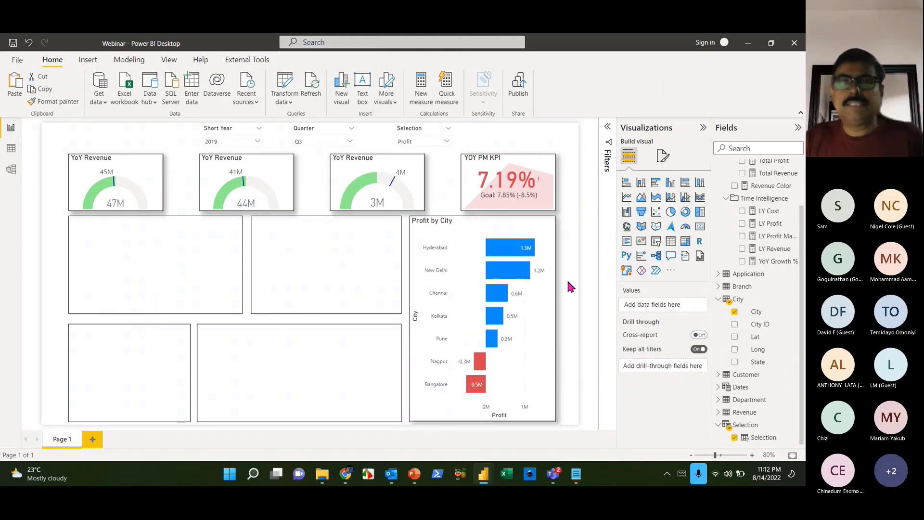
pyautogui.click(448, 143)
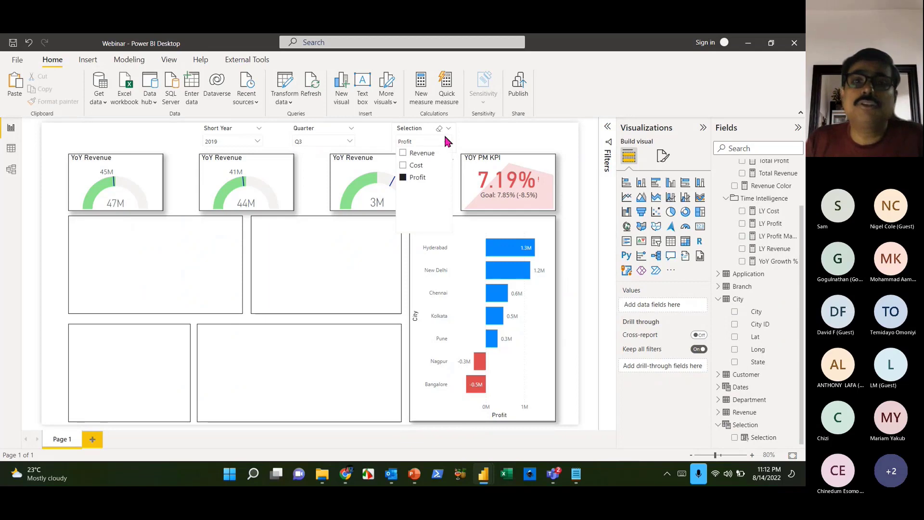
pyautogui.click(417, 166)
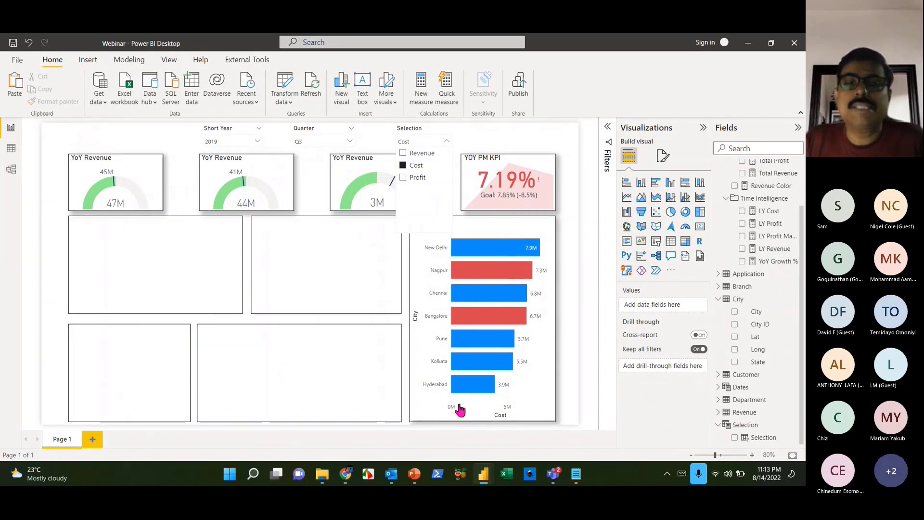
pyautogui.click(403, 165)
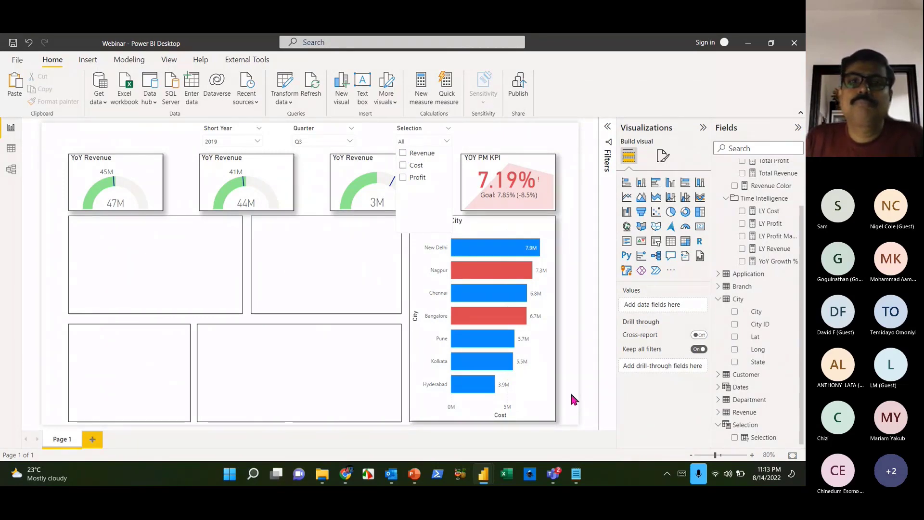
pyautogui.click(403, 154)
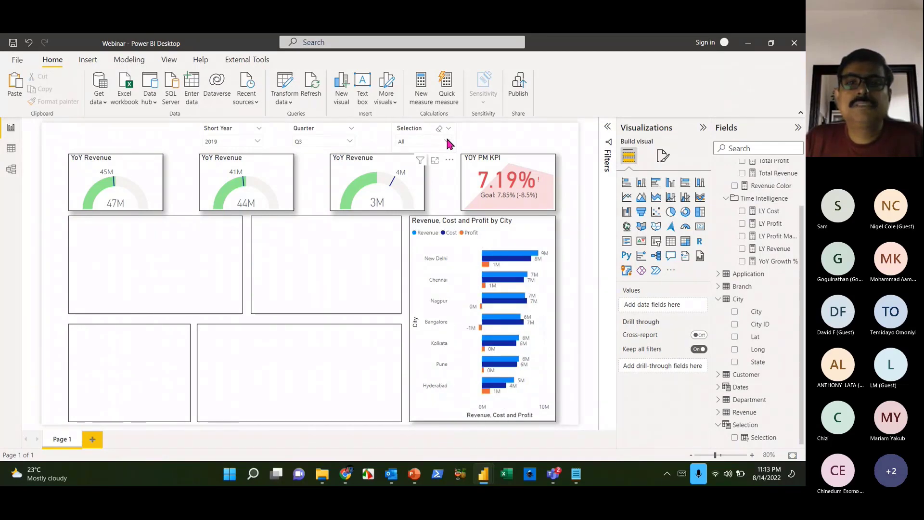
pyautogui.click(447, 141)
pyautogui.click(417, 154)
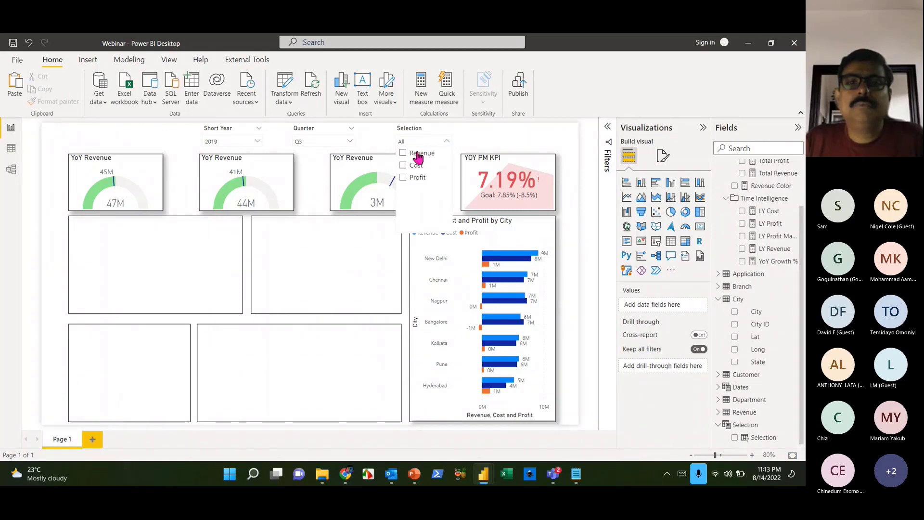
pyautogui.click(576, 344)
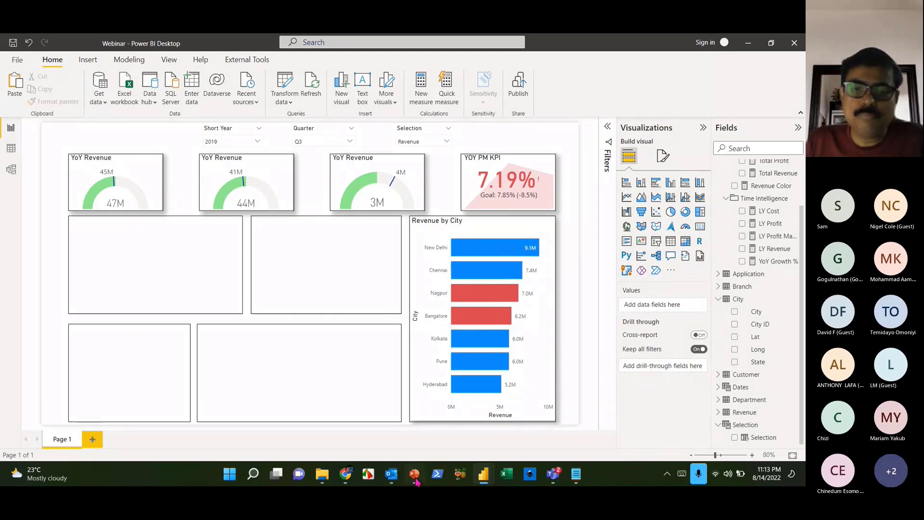
# - In PowerPoint, add a second slide and paste the check and cross icons onto it
pyautogui.moveTo(417, 477)
pyautogui.click(553, 442)
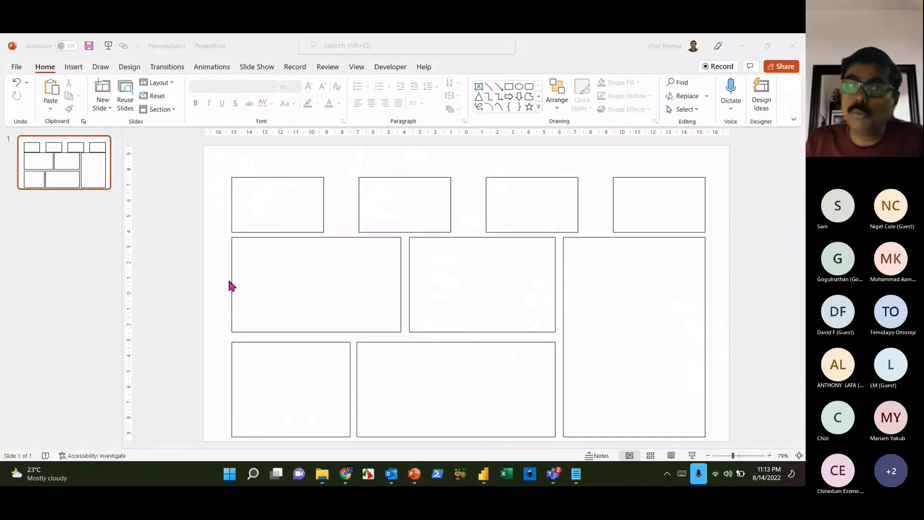
pyautogui.click(74, 70)
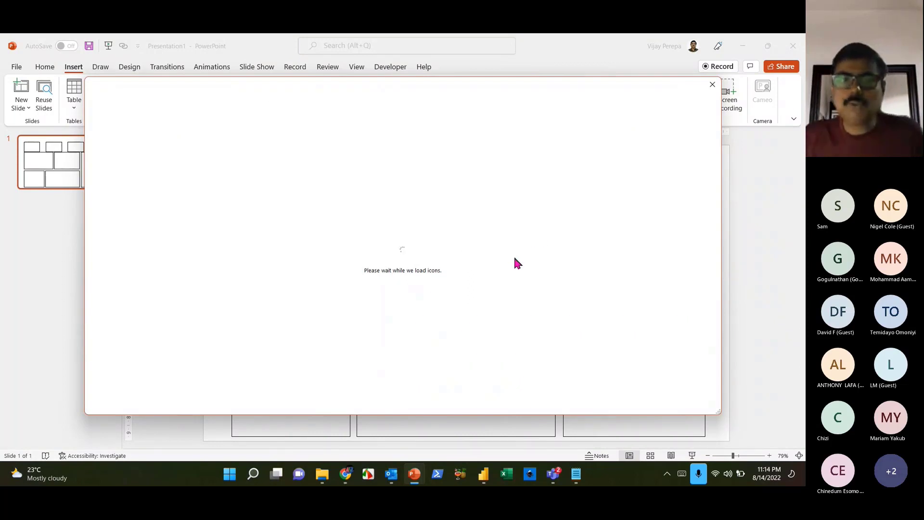
pyautogui.click(27, 208)
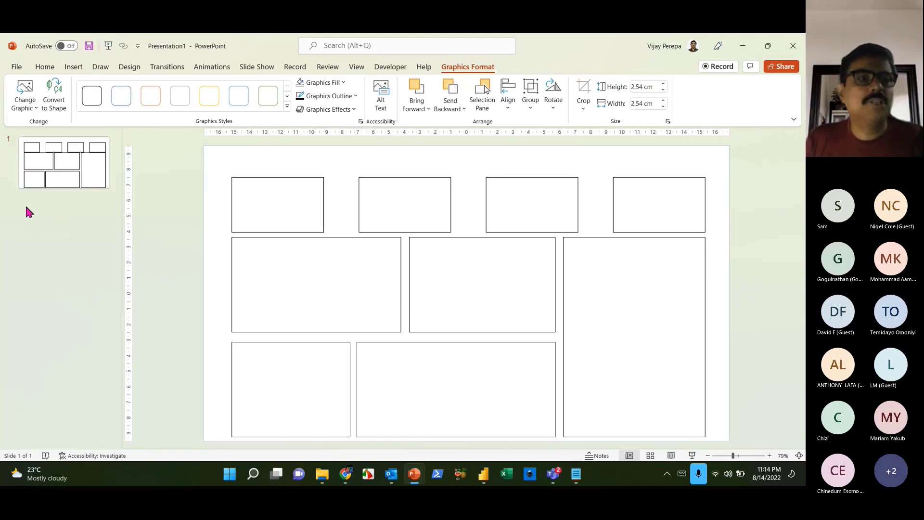
pyautogui.rightClick(26, 208)
pyautogui.click(51, 248)
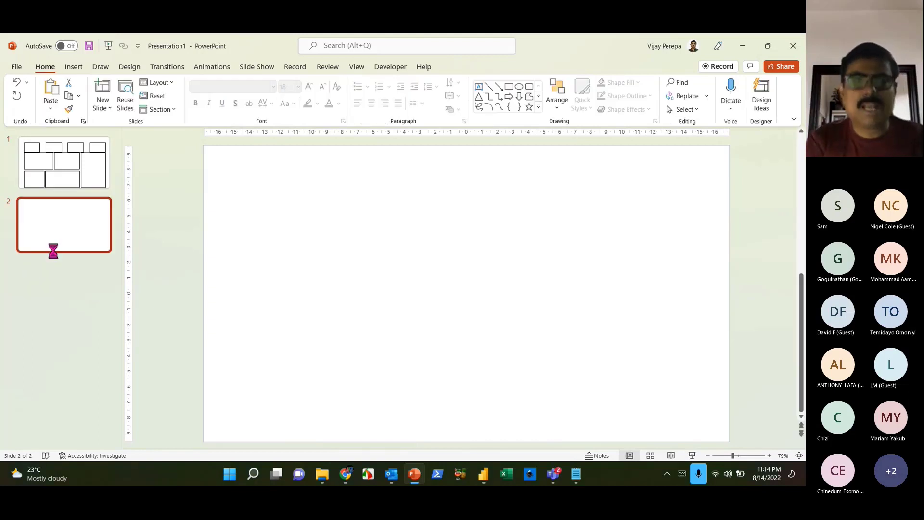
pyautogui.hotkey('ctrl', 'v')
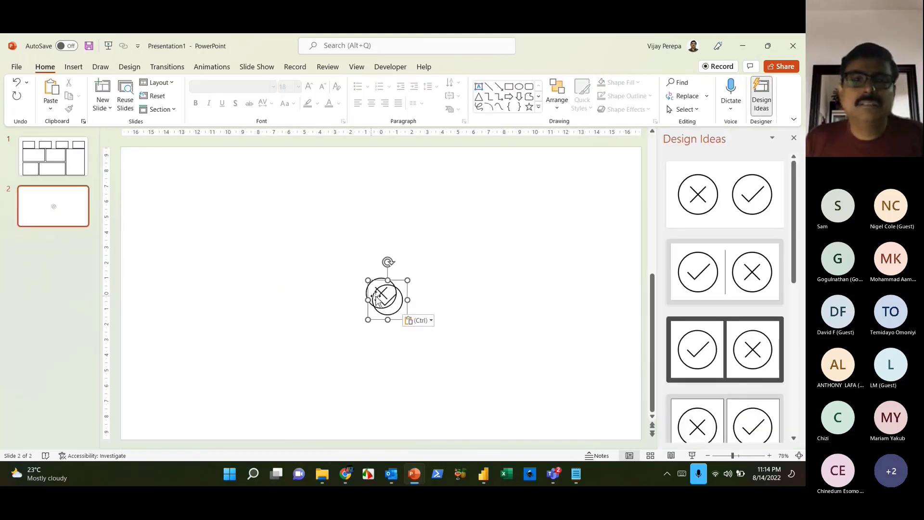
# - Place the check and cross icons apart, side by side at the same height
pyautogui.moveTo(368, 277); pyautogui.dragTo(264, 224)
pyautogui.click(381, 289)
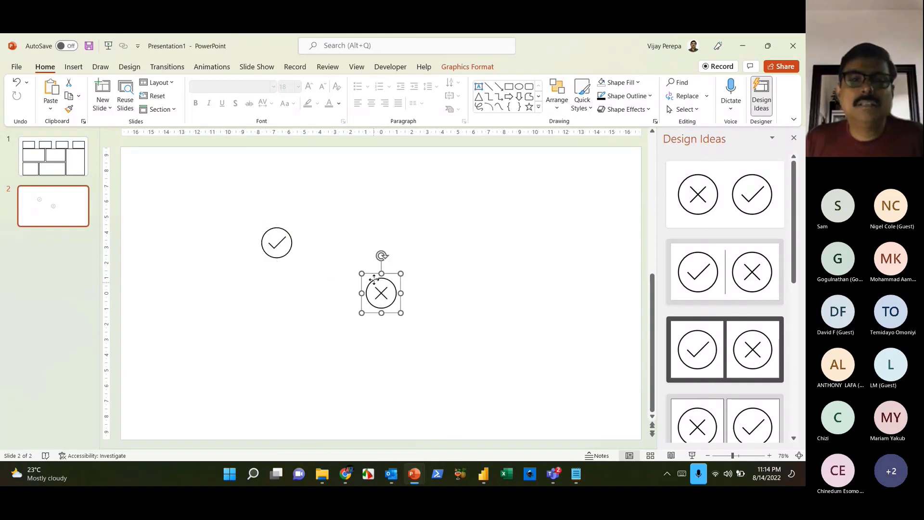
pyautogui.moveTo(381, 289); pyautogui.dragTo(381, 258)
pyautogui.click(287, 248)
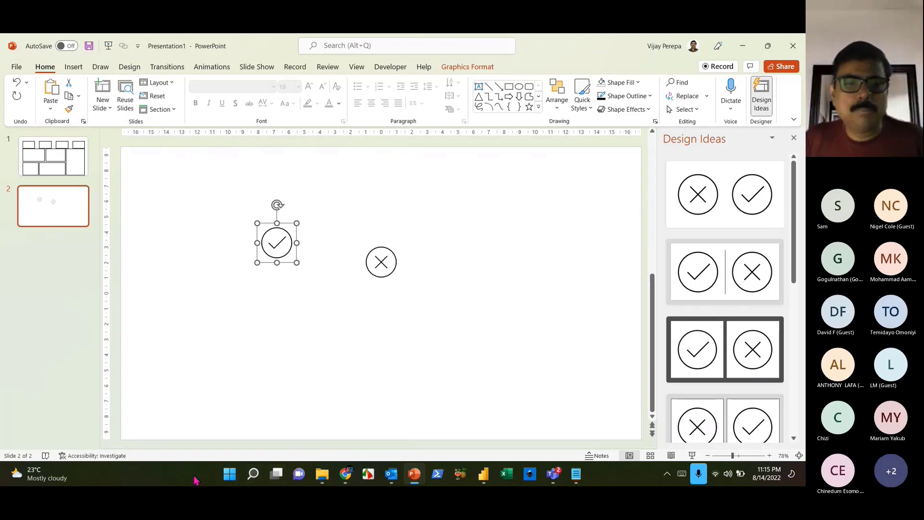
pyautogui.click(225, 467)
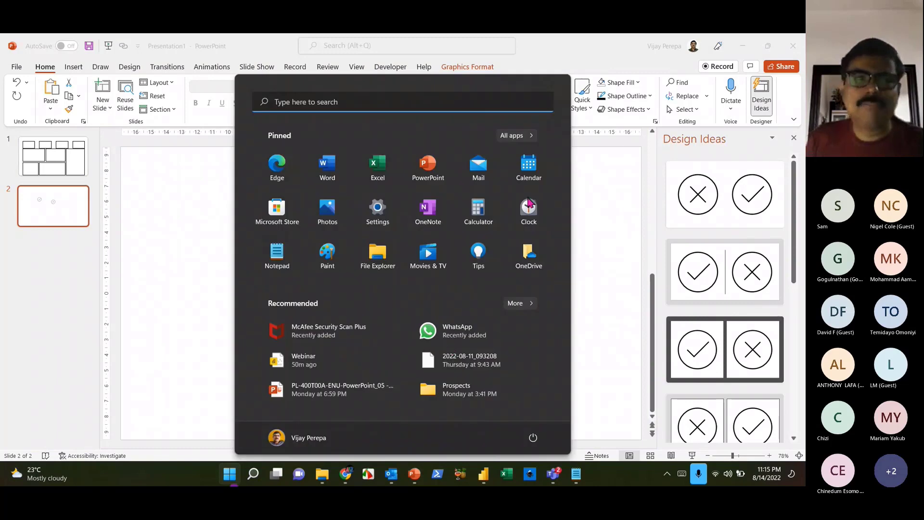
# - Open Paint, paste the check icon, and crop the canvas to 103 × 105 px
pyautogui.click(448, 94)
pyautogui.write('paint')
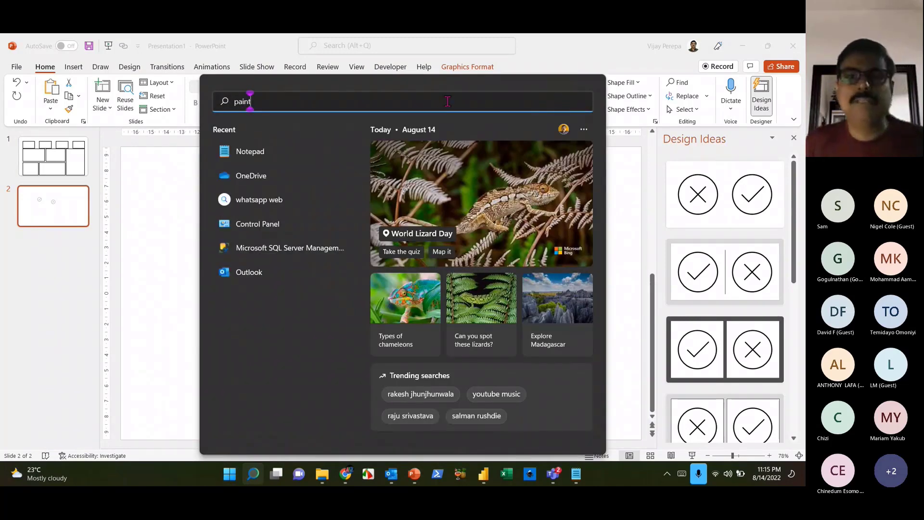
pyautogui.press('Escape')
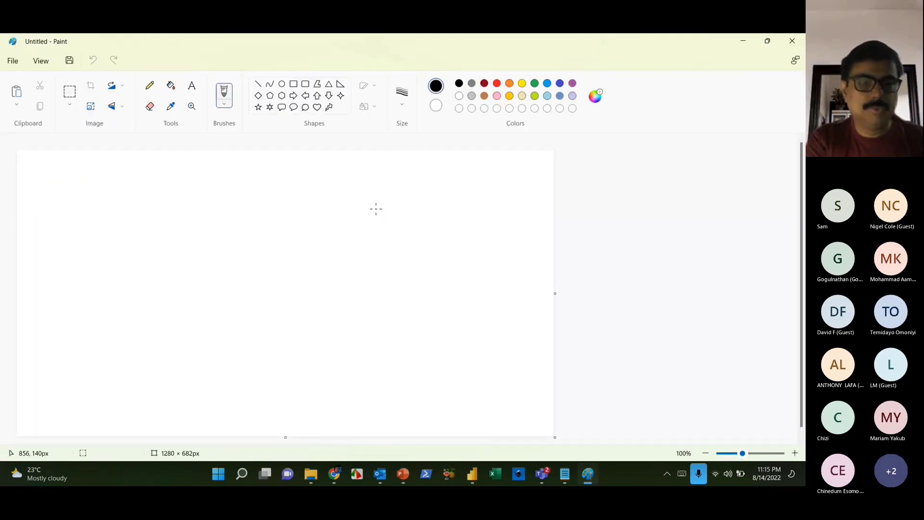
pyautogui.hotkey('ctrl', 'v')
pyautogui.click(627, 330)
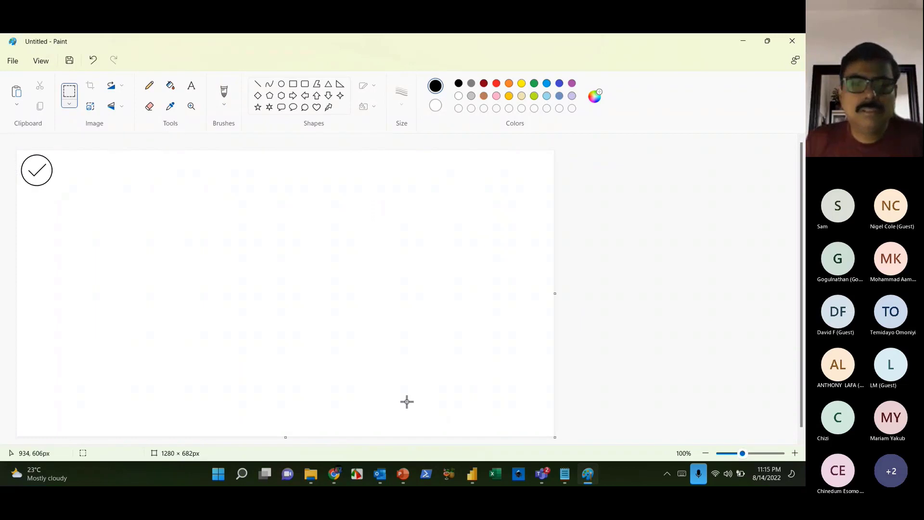
pyautogui.moveTo(287, 437); pyautogui.dragTo(256, 195)
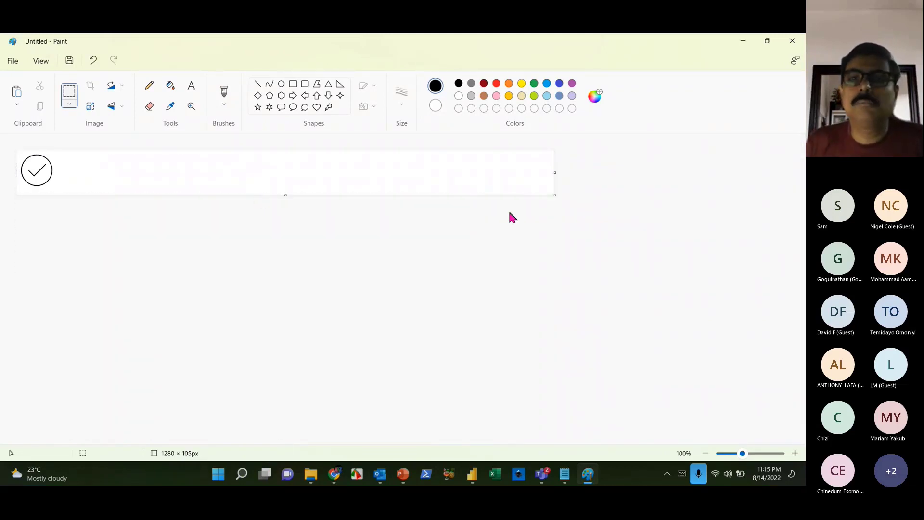
pyautogui.moveTo(555, 172); pyautogui.dragTo(60, 174)
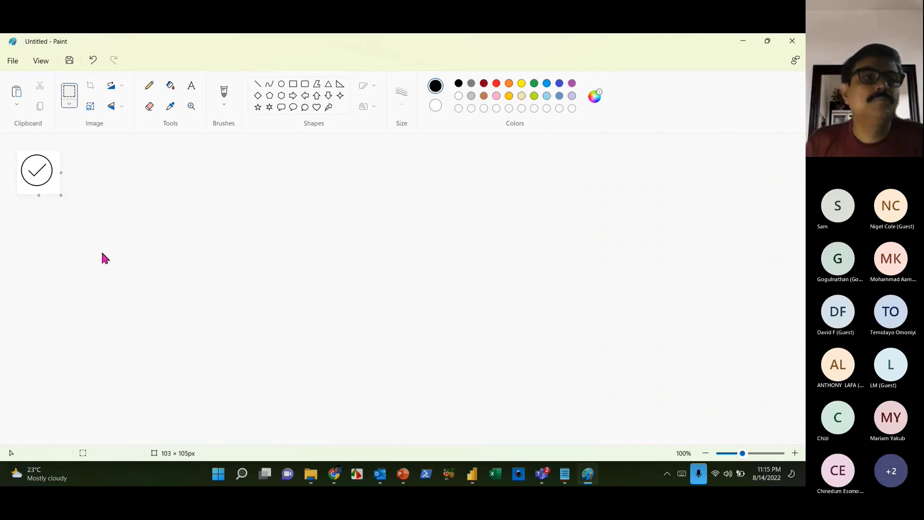
# - Save the cropped image as a PNG named OK
pyautogui.click(13, 61)
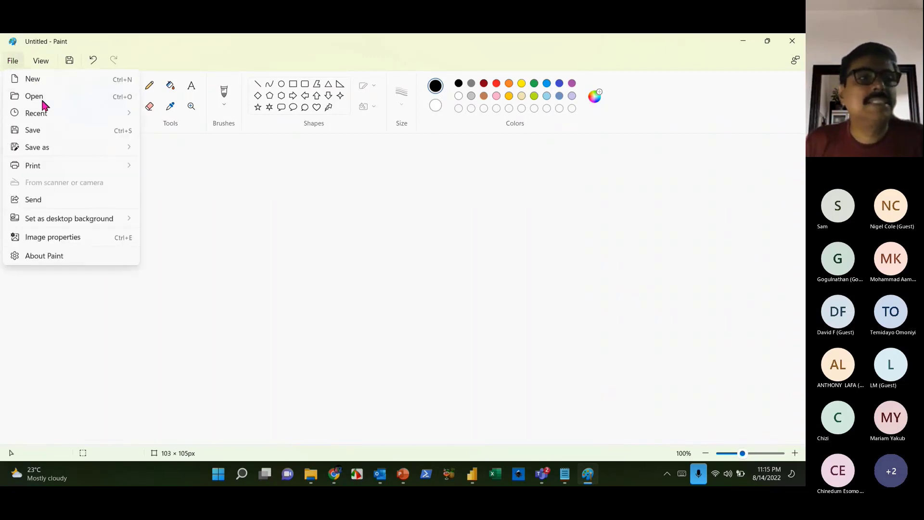
pyautogui.click(42, 131)
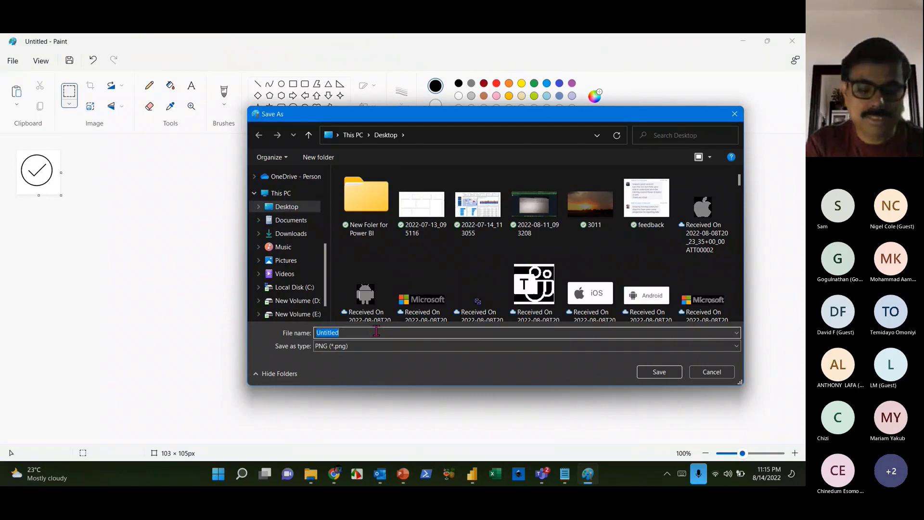
pyautogui.write('OK')
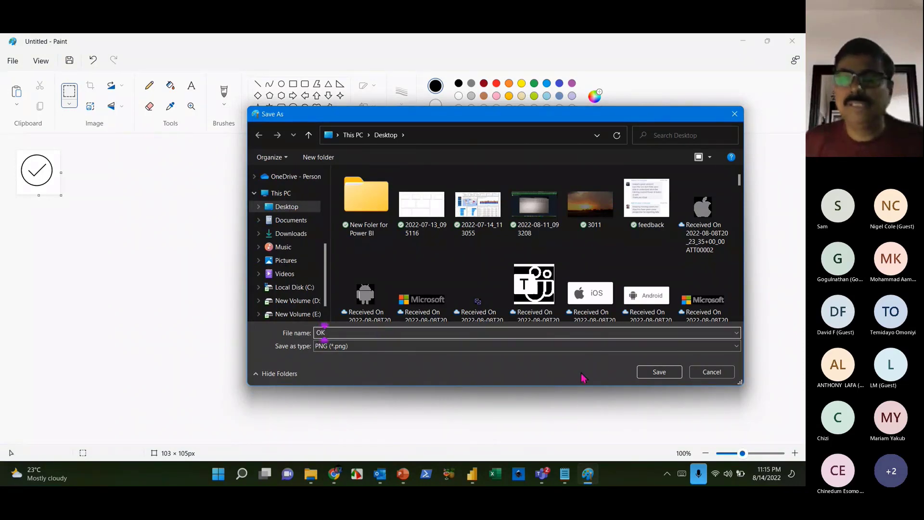
pyautogui.click(659, 373)
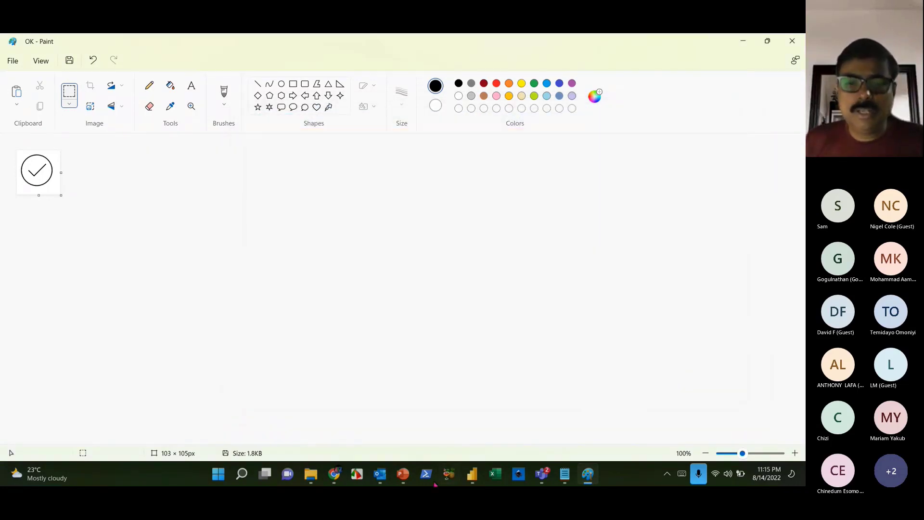
# - Copy the X icon from the PowerPoint slide and paste it into Paint over the check mark
pyautogui.moveTo(411, 478)
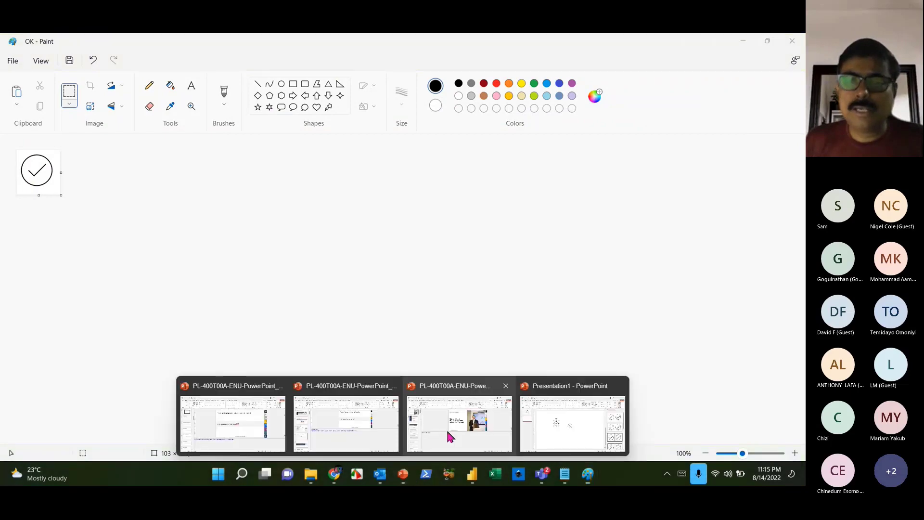
pyautogui.click(558, 428)
pyautogui.click(388, 273)
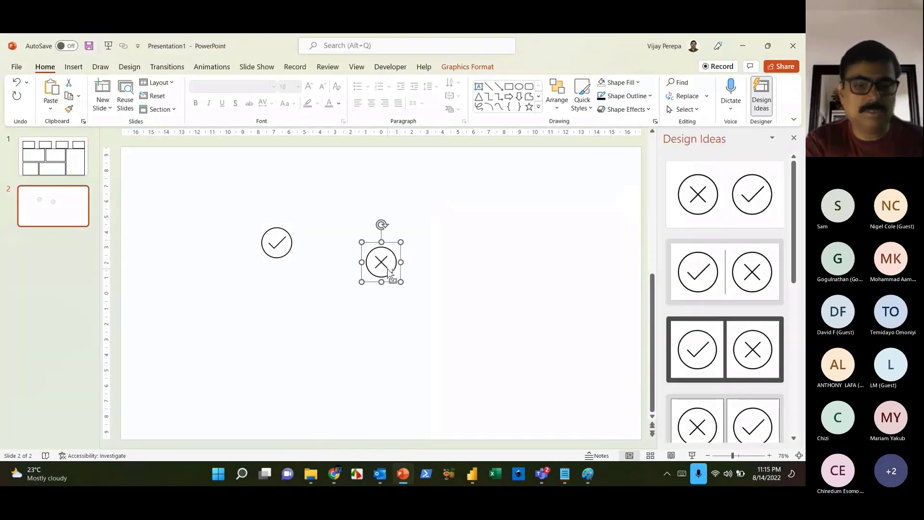
pyautogui.hotkey('alt', 'Tab')
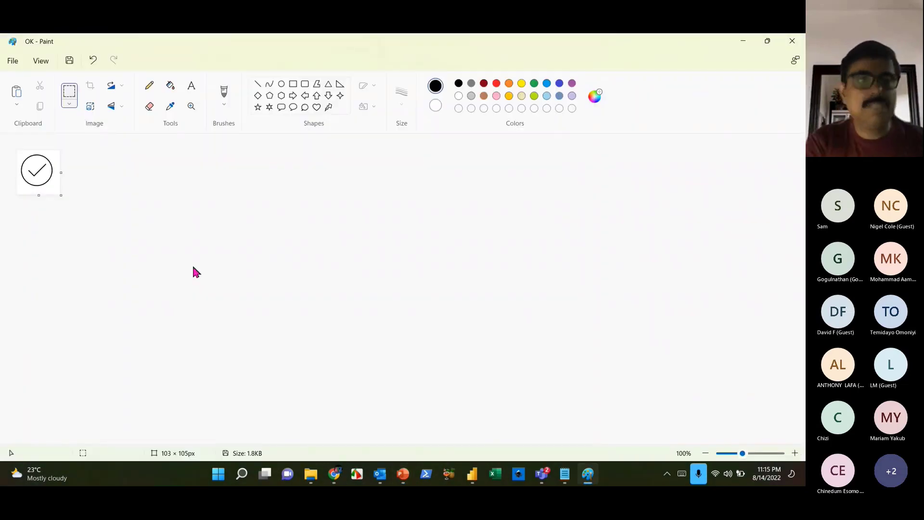
pyautogui.hotkey('ctrl', 'v')
# - Save the Paint image as a PNG picture named NO, then return to the Power BI report
pyautogui.click(20, 60)
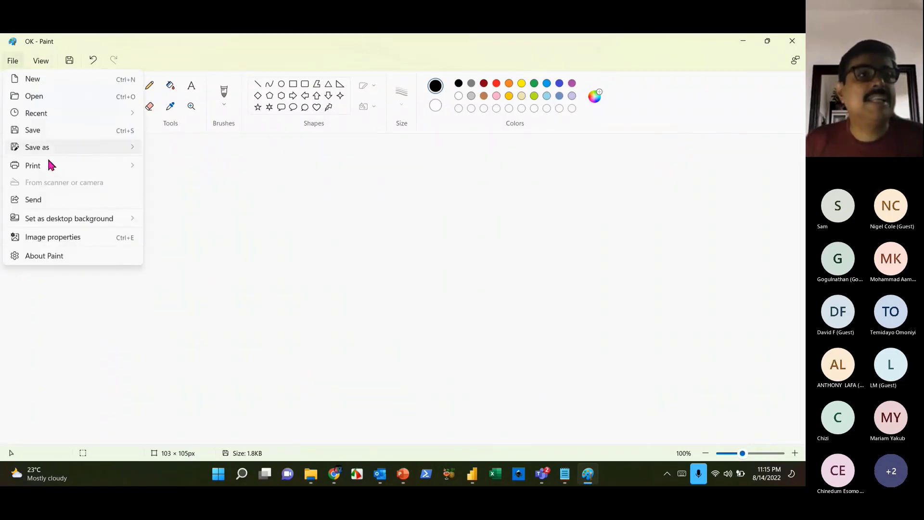
pyautogui.moveTo(49, 147)
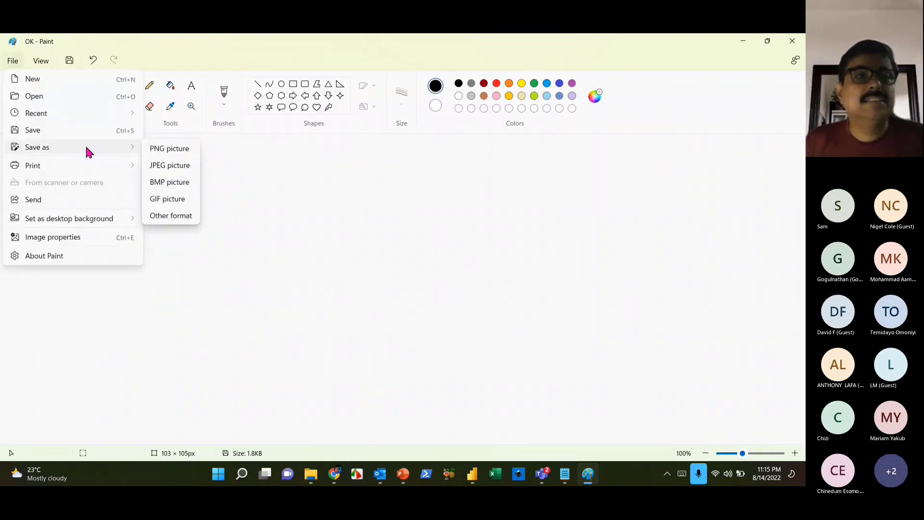
pyautogui.click(166, 150)
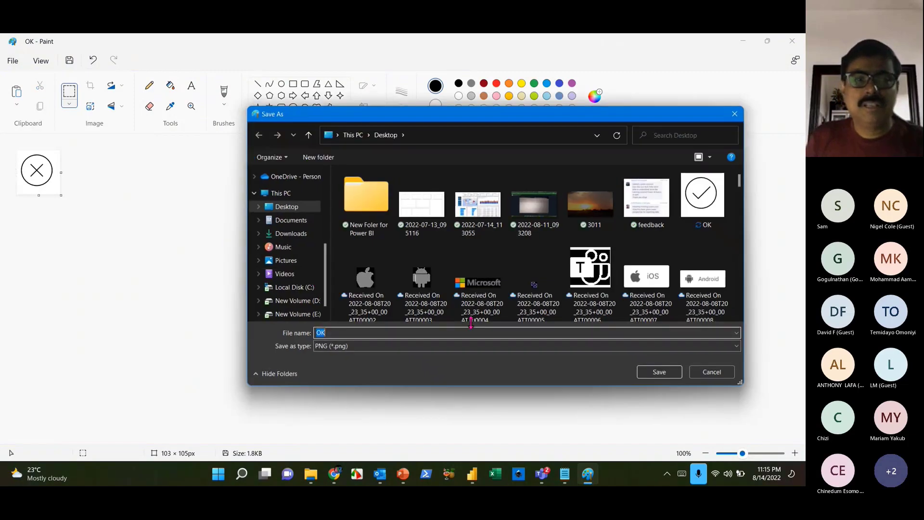
pyautogui.write('NO')
pyautogui.press('Return')
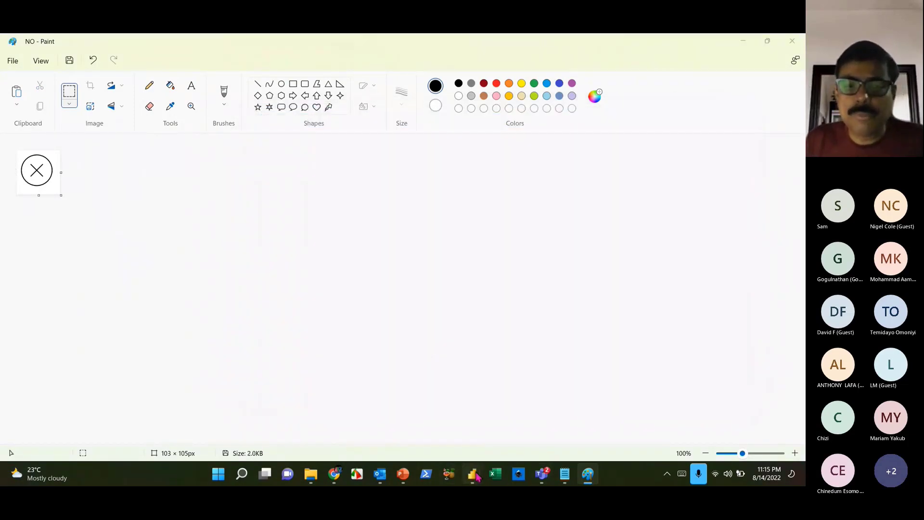
pyautogui.moveTo(471, 475)
pyautogui.click(507, 450)
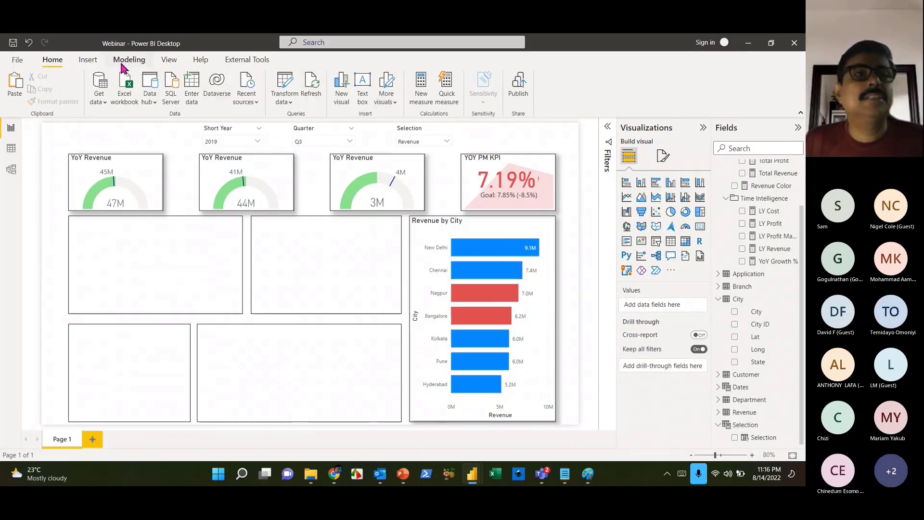
# - Insert the NO picture into the report and shrink it to a small icon at the left
pyautogui.click(89, 60)
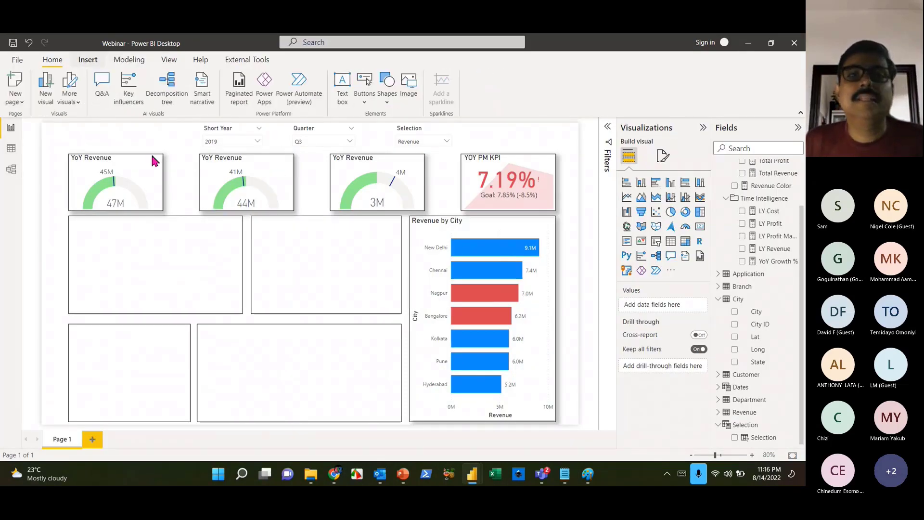
pyautogui.click(412, 91)
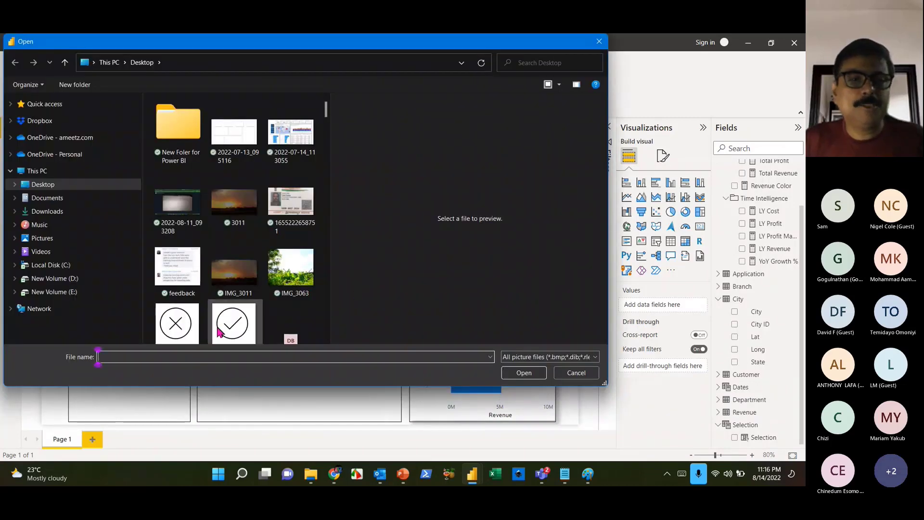
pyautogui.click(232, 287)
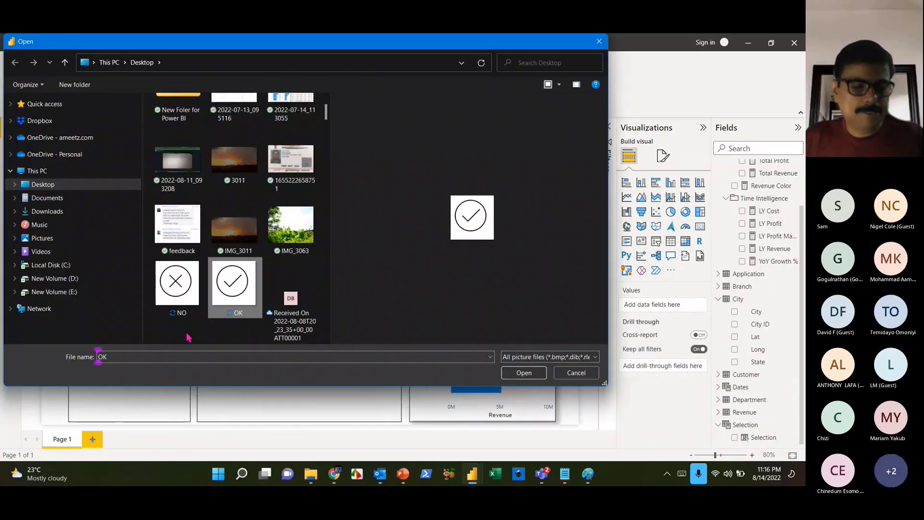
pyautogui.click(175, 294)
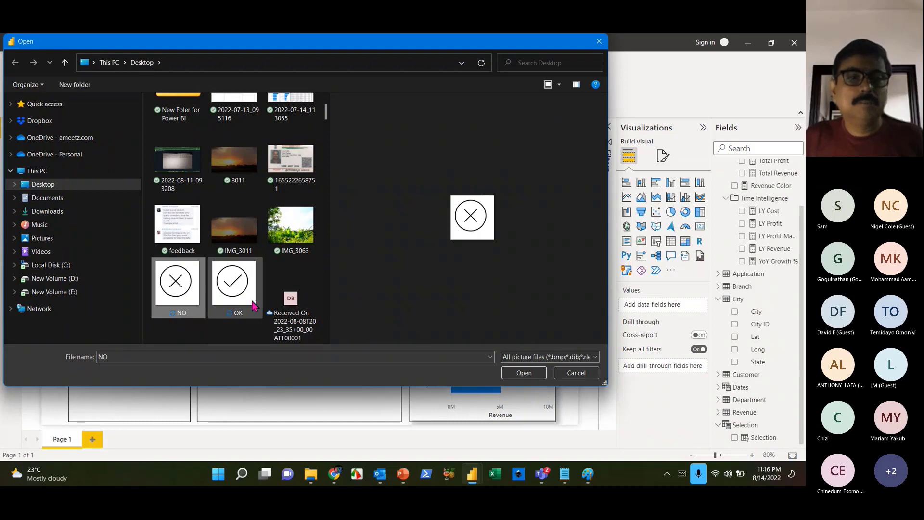
pyautogui.click(525, 374)
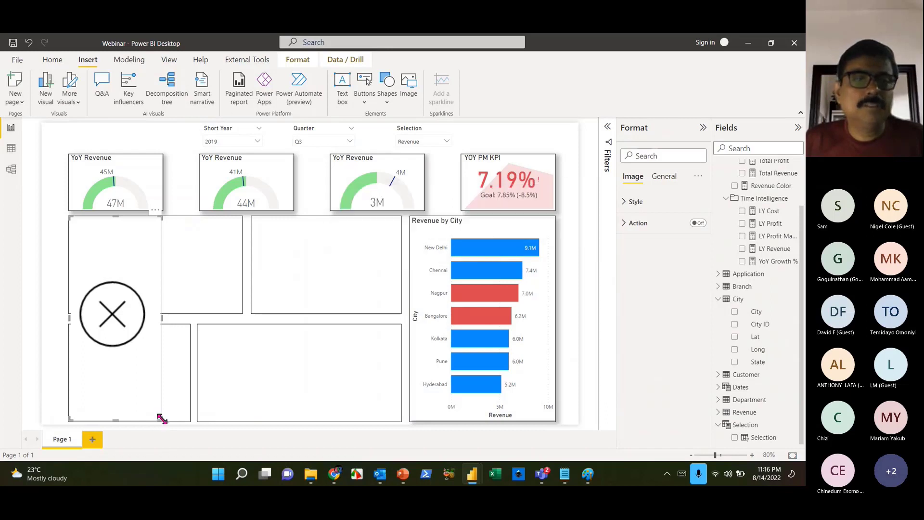
pyautogui.moveTo(159, 419); pyautogui.dragTo(102, 238)
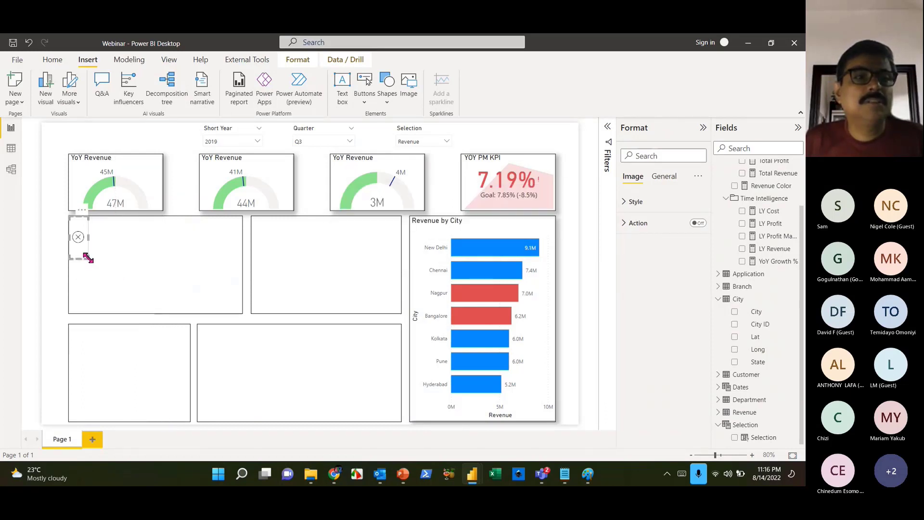
pyautogui.moveTo(85, 300); pyautogui.dragTo(73, 245)
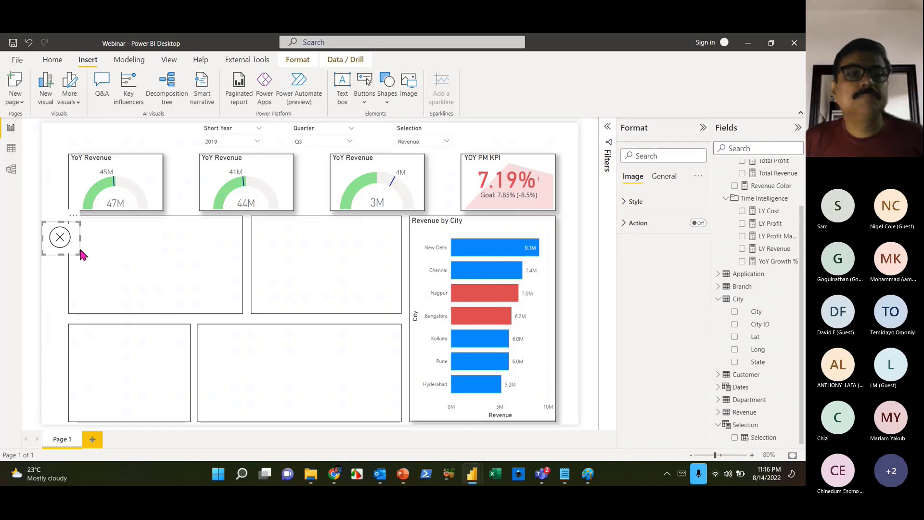
# - Insert the OK check-mark picture, shrink it to a small icon, and select both images
pyautogui.click(408, 91)
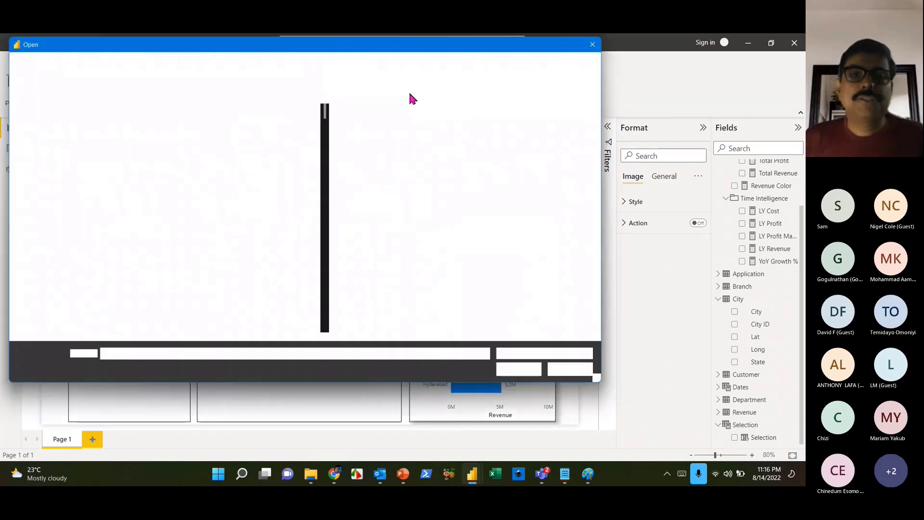
pyautogui.click(233, 330)
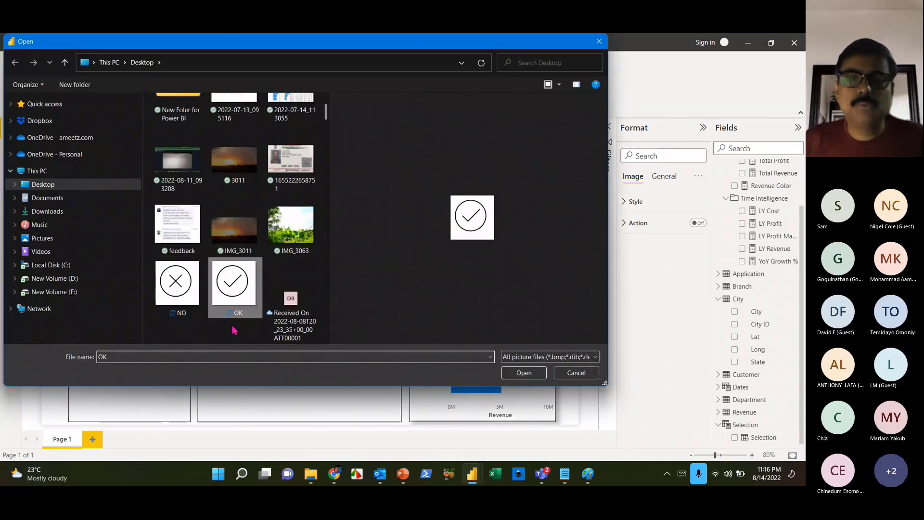
pyautogui.click(540, 374)
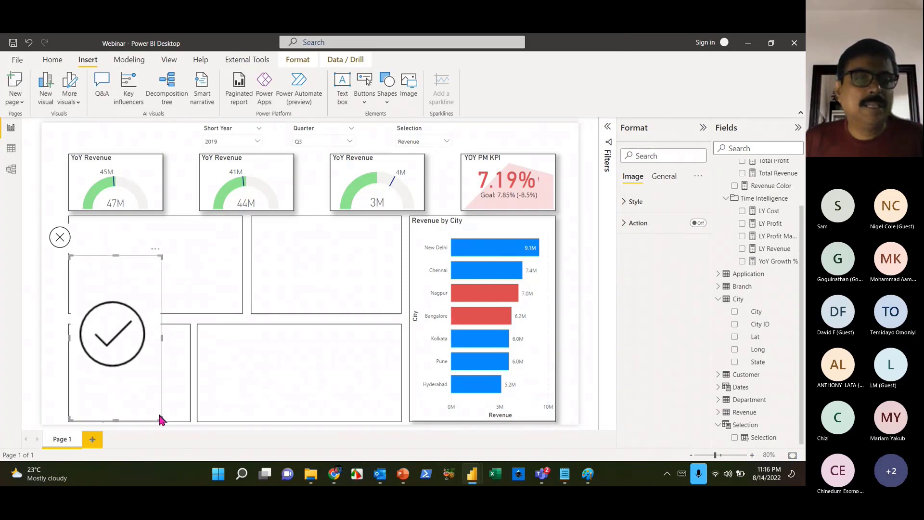
pyautogui.moveTo(155, 418); pyautogui.dragTo(89, 290)
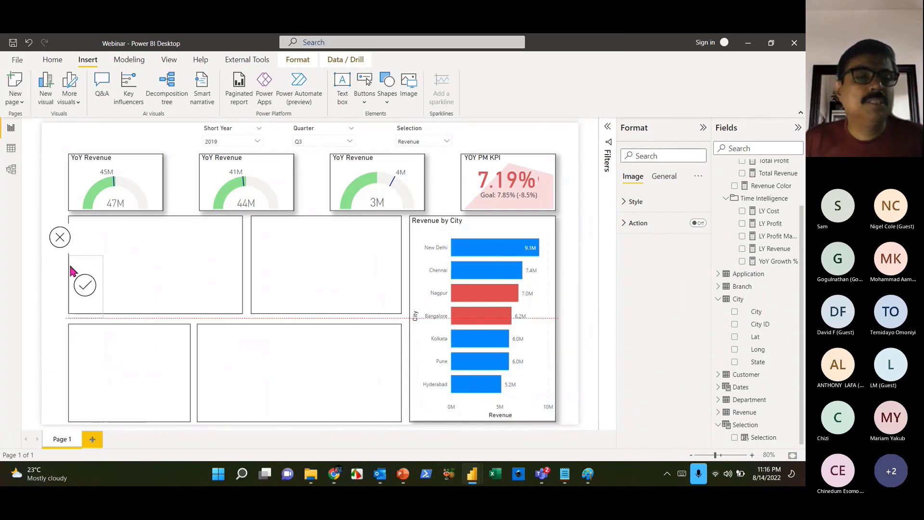
pyautogui.click(58, 243)
pyautogui.click(94, 291)
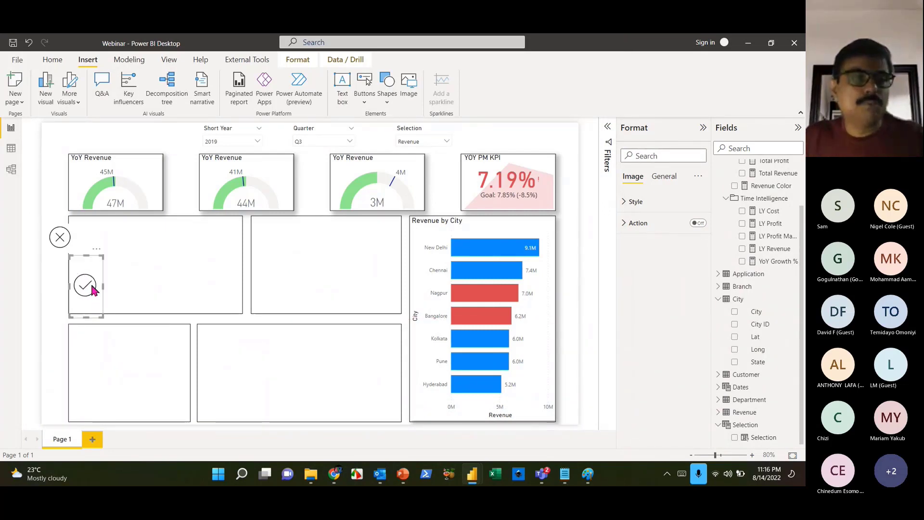
pyautogui.click(60, 239)
pyautogui.click(96, 285)
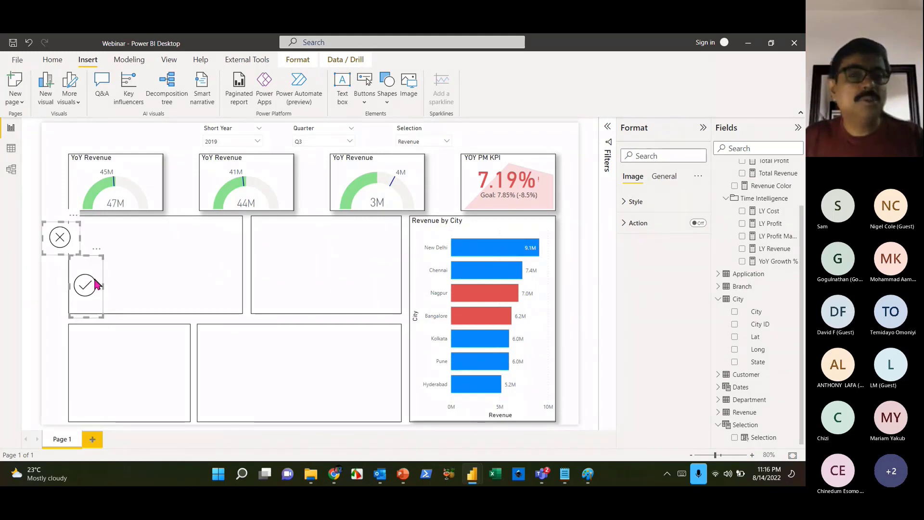
pyautogui.click(666, 178)
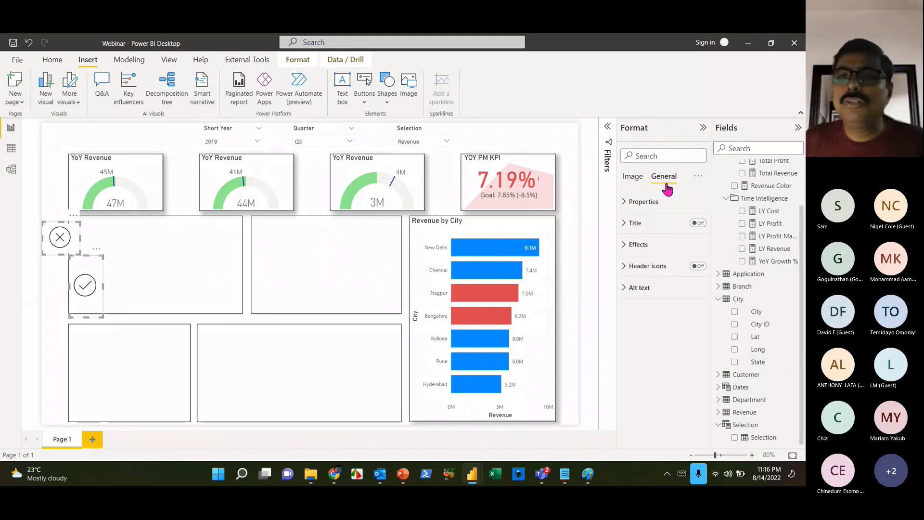
# - Set both selected images to height 50 and width 50
pyautogui.click(641, 202)
pyautogui.moveTo(651, 249); pyautogui.dragTo(540, 245)
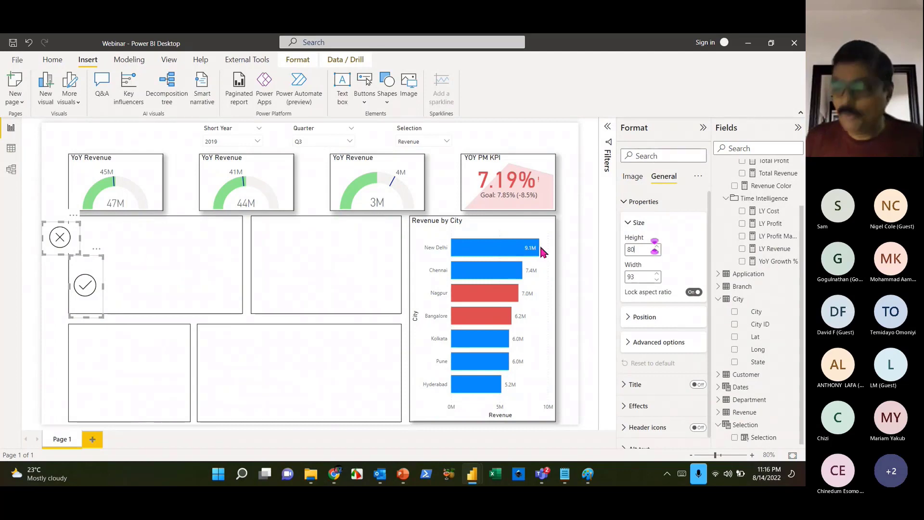
pyautogui.write('50')
pyautogui.moveTo(653, 272); pyautogui.dragTo(558, 268)
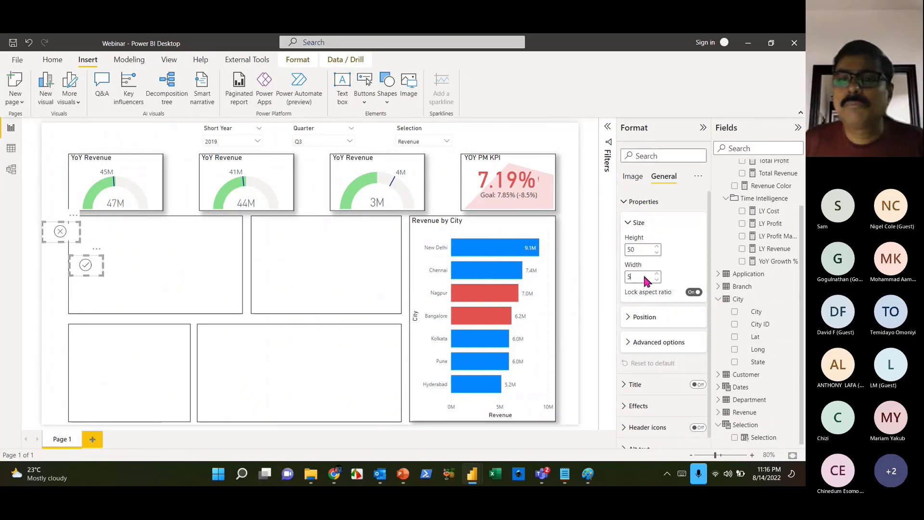
pyautogui.write('50')
# - Drag the check-mark image exactly on top of the X image
pyautogui.click(96, 275)
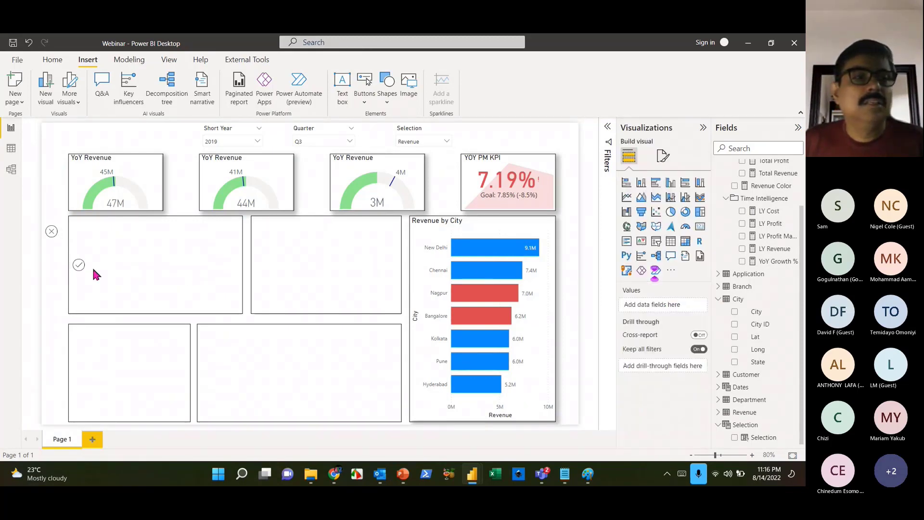
pyautogui.moveTo(82, 269); pyautogui.dragTo(53, 238)
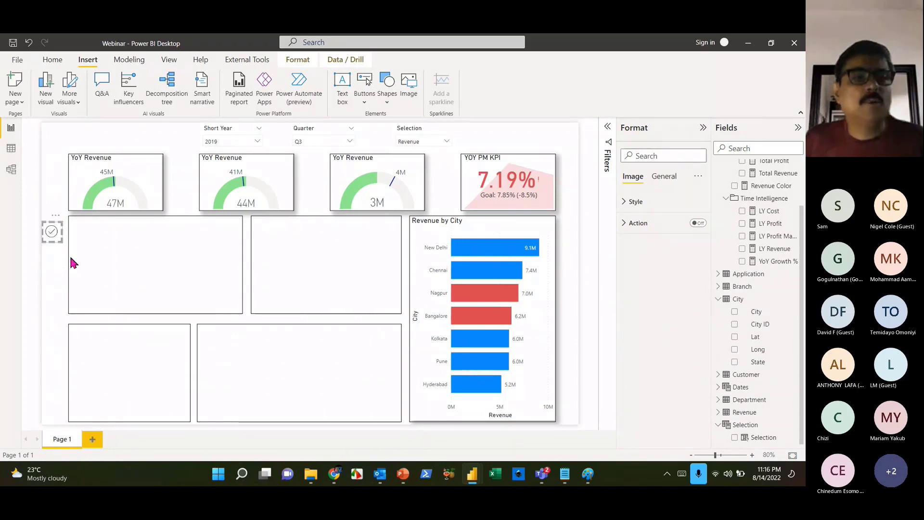
pyautogui.click(72, 261)
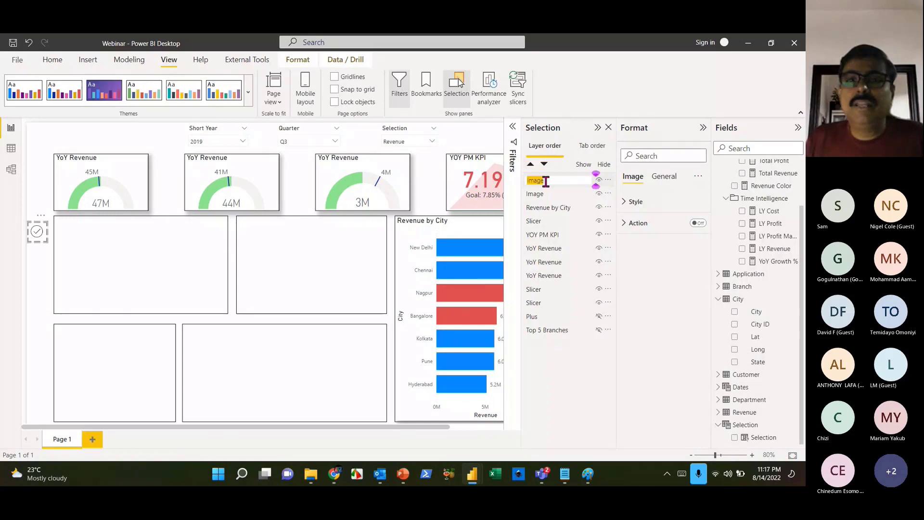
# - Name the check-mark layer Ok, hide it, and select the cross image beneath
pyautogui.write('Ok')
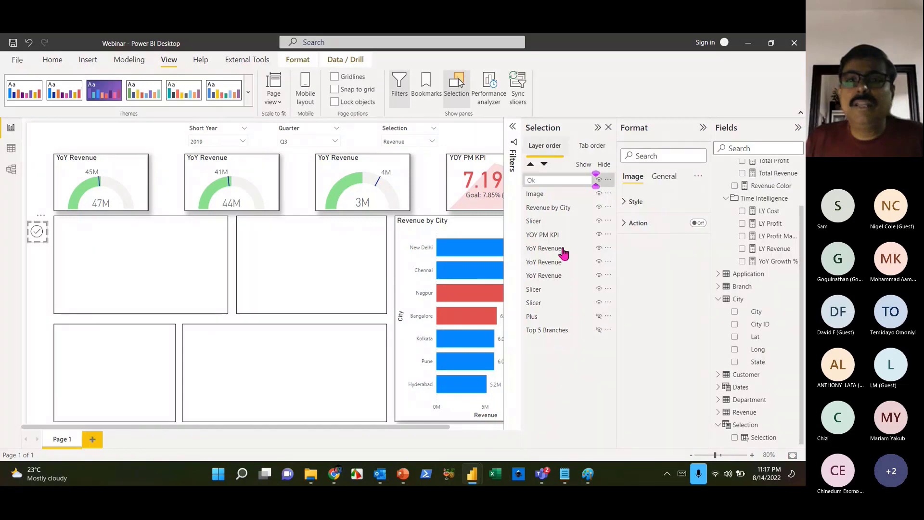
pyautogui.press('Return')
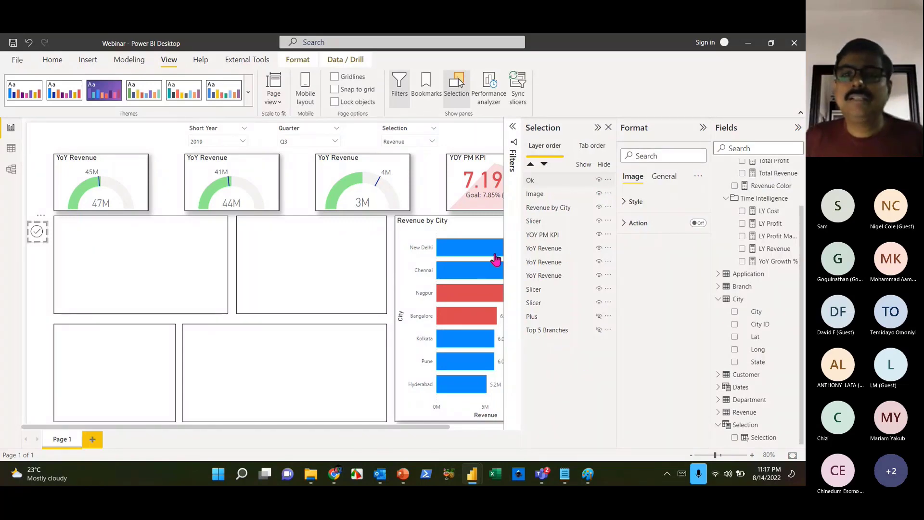
pyautogui.click(329, 288)
pyautogui.click(599, 180)
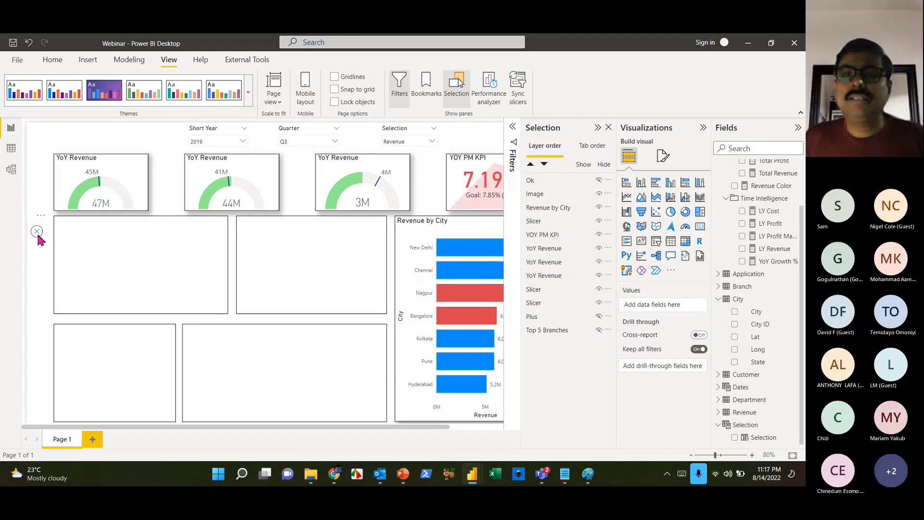
pyautogui.click(38, 237)
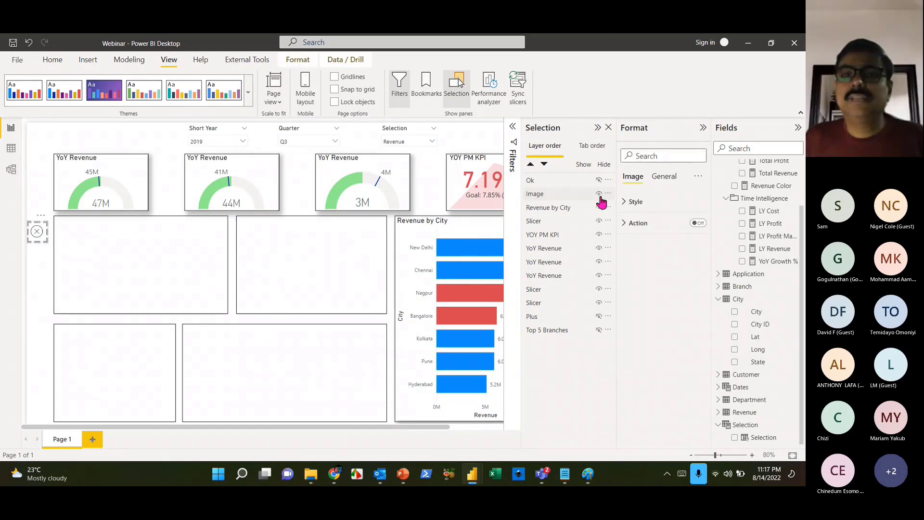
# - Rename the cross image layer to NO, make Ok visible again, and close the Selection pane
pyautogui.doubleClick(545, 194)
pyautogui.write('N')
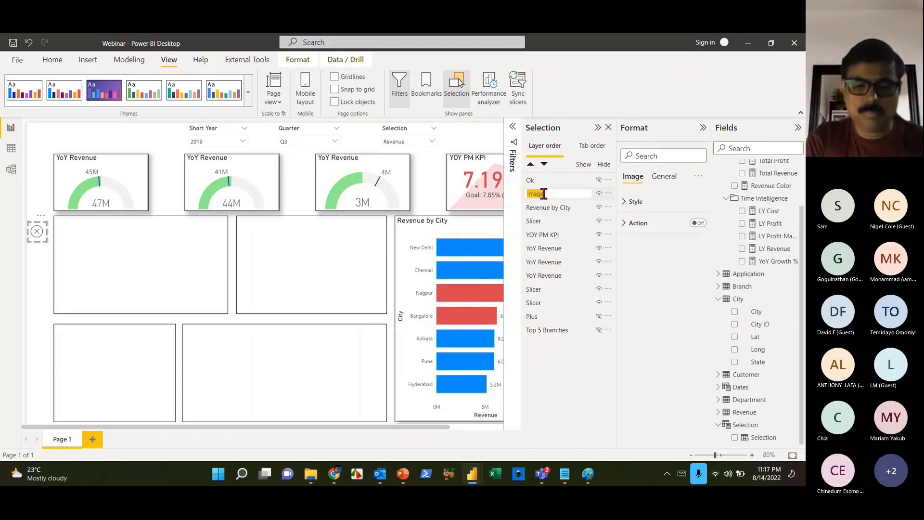
pyautogui.write('O')
pyautogui.press('Return')
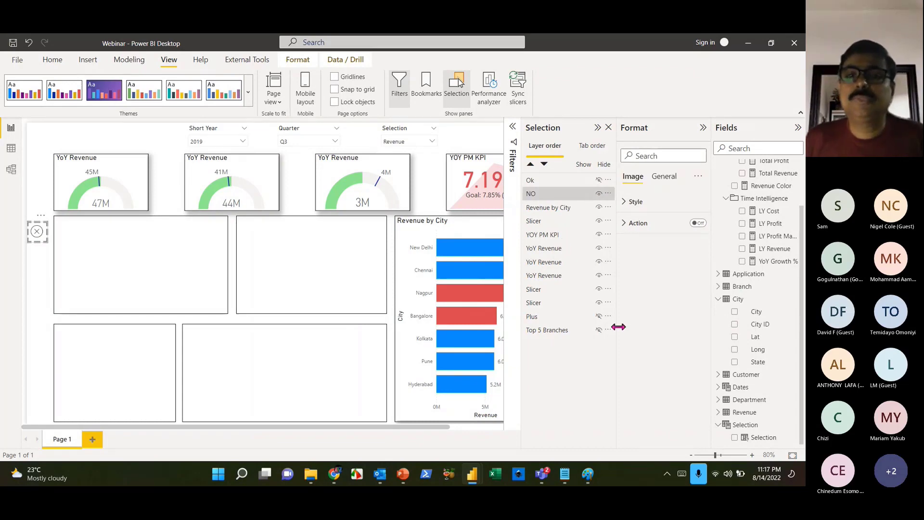
pyautogui.click(599, 180)
pyautogui.click(72, 287)
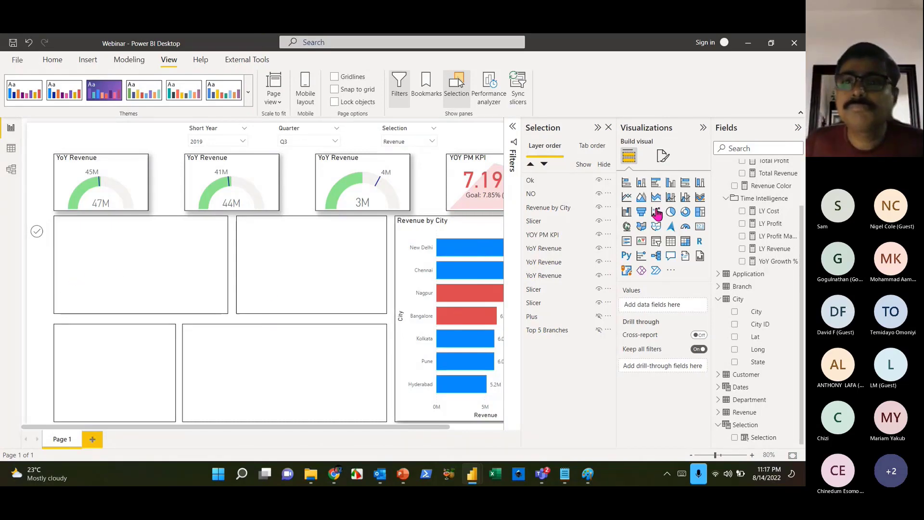
pyautogui.click(610, 128)
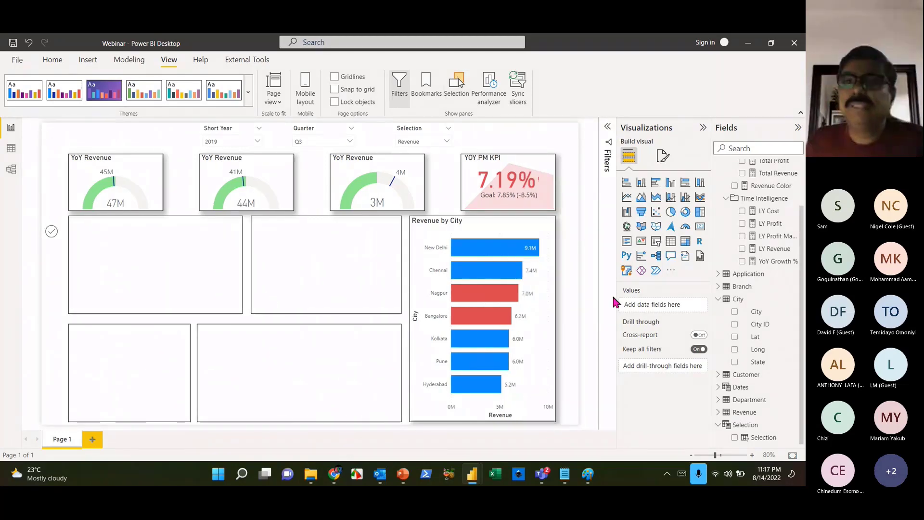
# - Add a clustered bar chart and fit it into the empty box beside Revenue by City
pyautogui.click(658, 185)
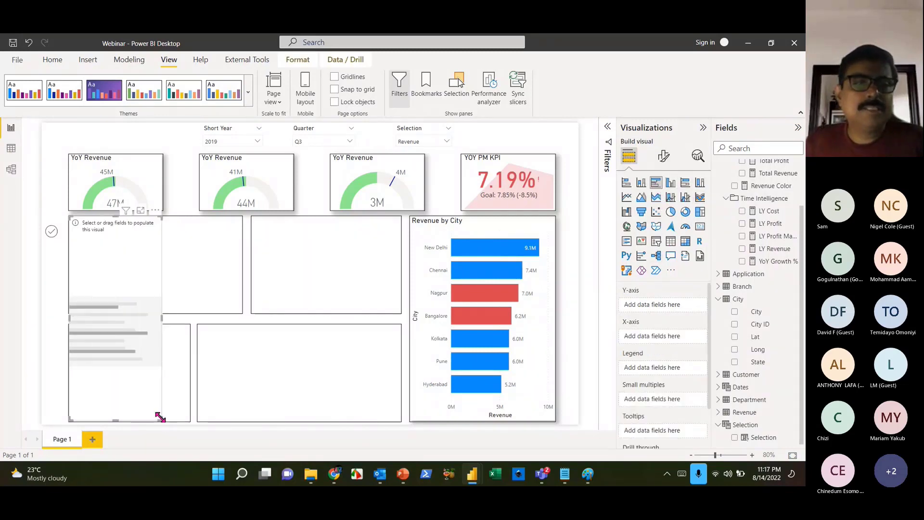
pyautogui.moveTo(160, 417); pyautogui.dragTo(184, 320)
pyautogui.moveTo(136, 282); pyautogui.dragTo(312, 281)
pyautogui.moveTo(359, 318); pyautogui.dragTo(398, 313)
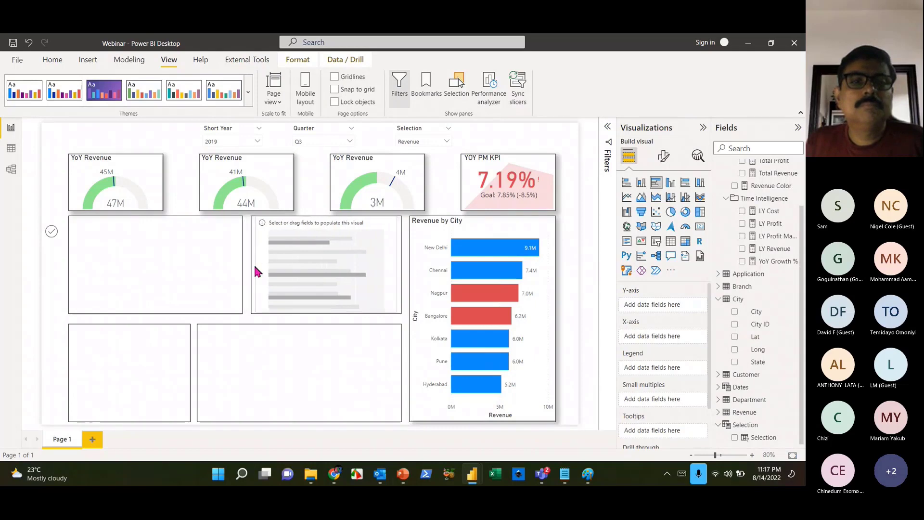
pyautogui.moveTo(255, 267); pyautogui.dragTo(250, 262)
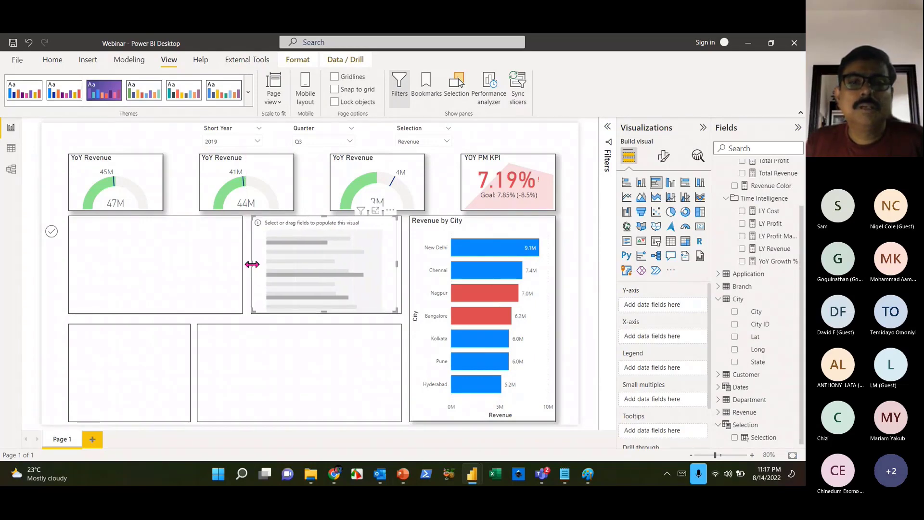
pyautogui.moveTo(397, 264); pyautogui.dragTo(400, 263)
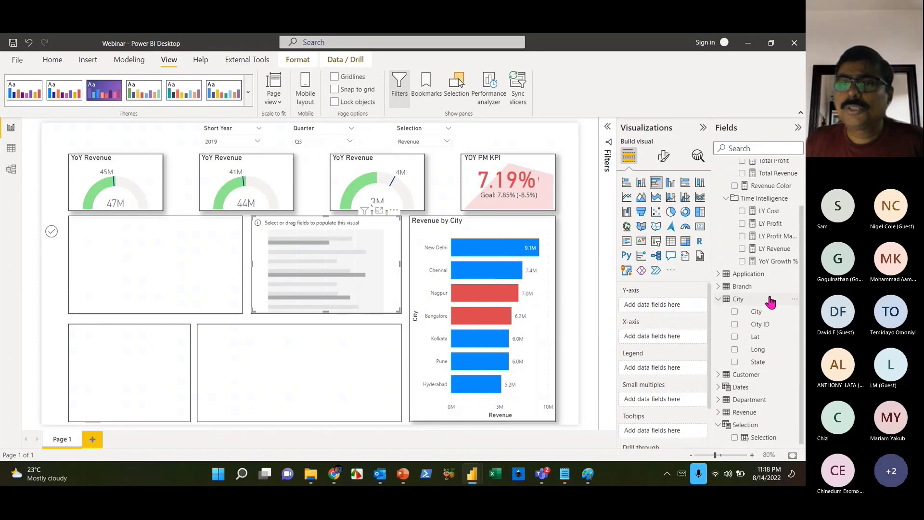
# - Put Application on the chart's Y-axis and Total Revenue on its X-axis
pyautogui.click(724, 274)
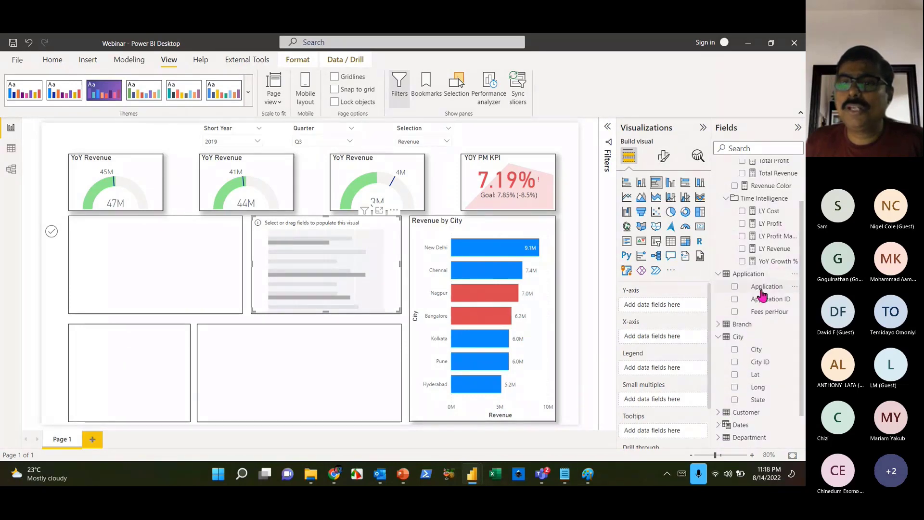
pyautogui.moveTo(762, 290); pyautogui.dragTo(643, 306)
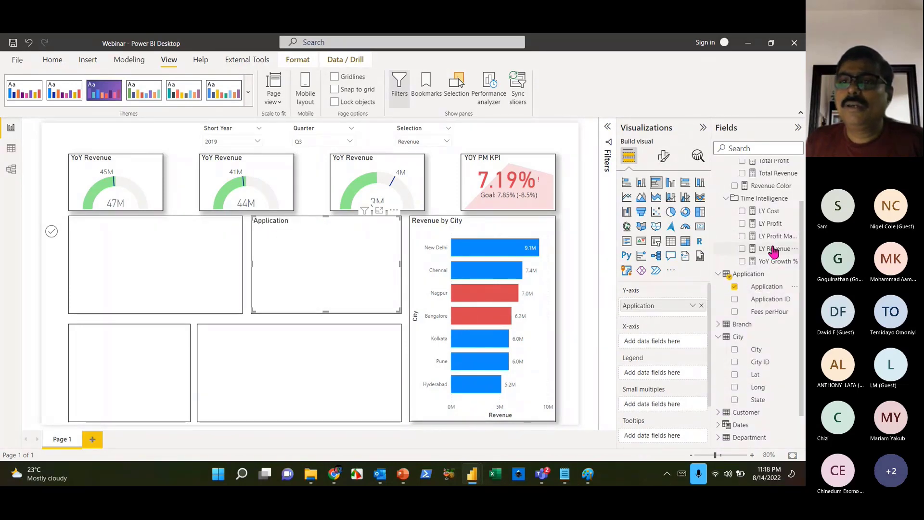
pyautogui.scroll(2, 773, 250)
pyautogui.moveTo(770, 229); pyautogui.dragTo(672, 350)
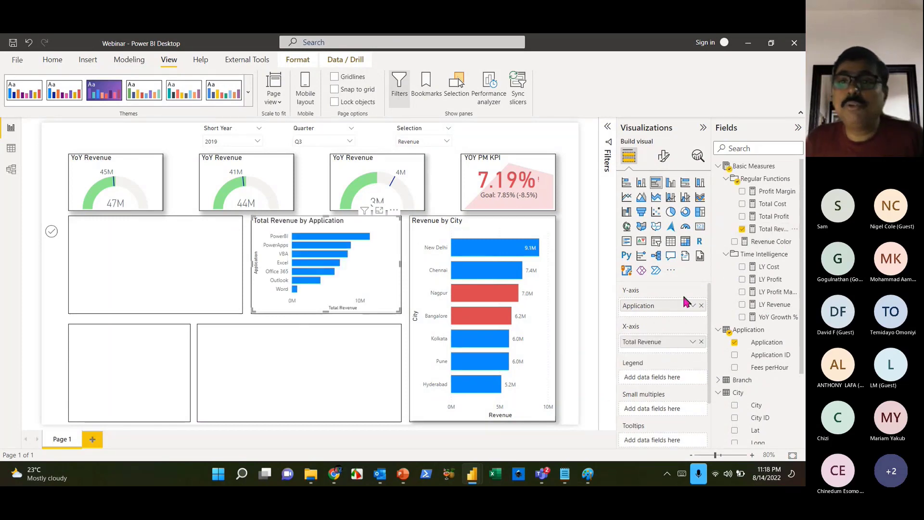
pyautogui.click(663, 156)
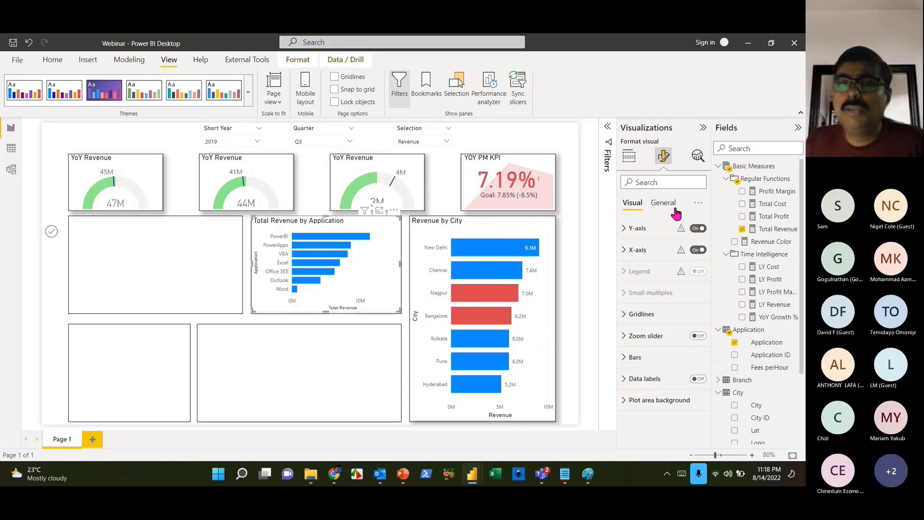
# - Turn on data labels and turn off the X-axis for the Application chart
pyautogui.click(698, 379)
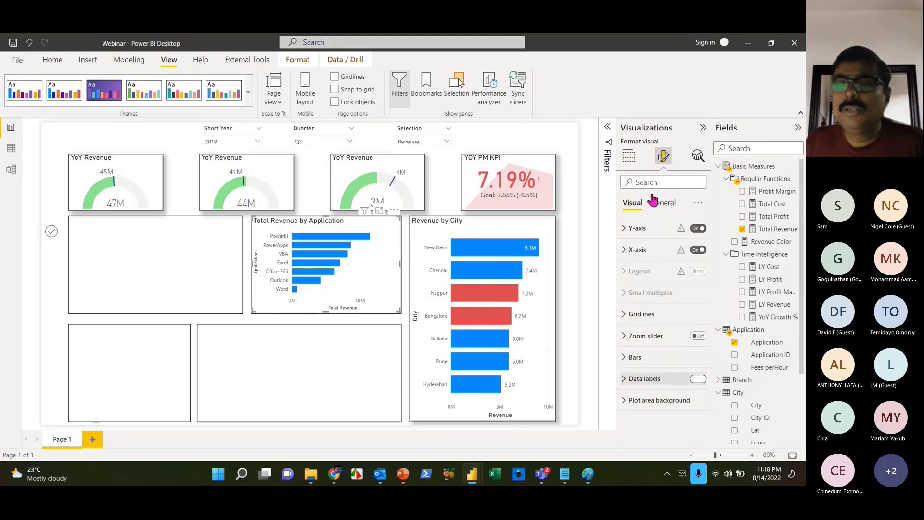
pyautogui.click(660, 203)
pyautogui.click(632, 203)
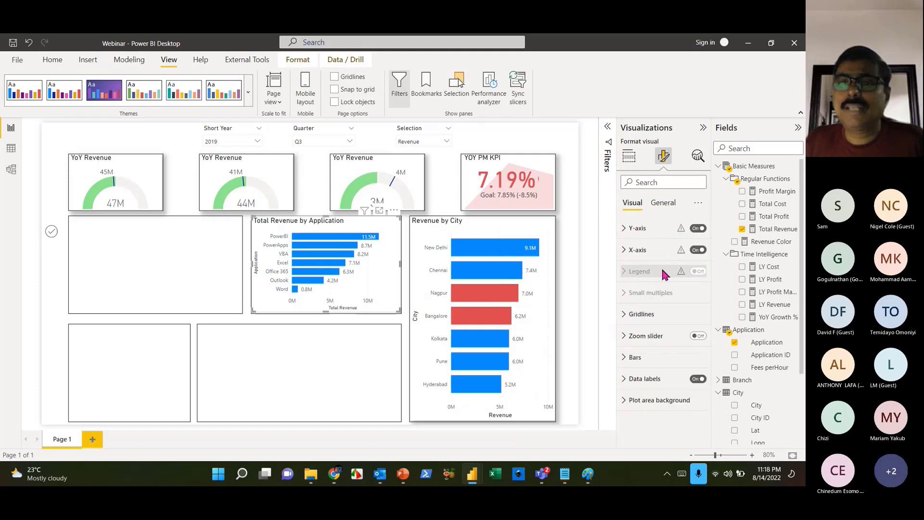
pyautogui.click(697, 252)
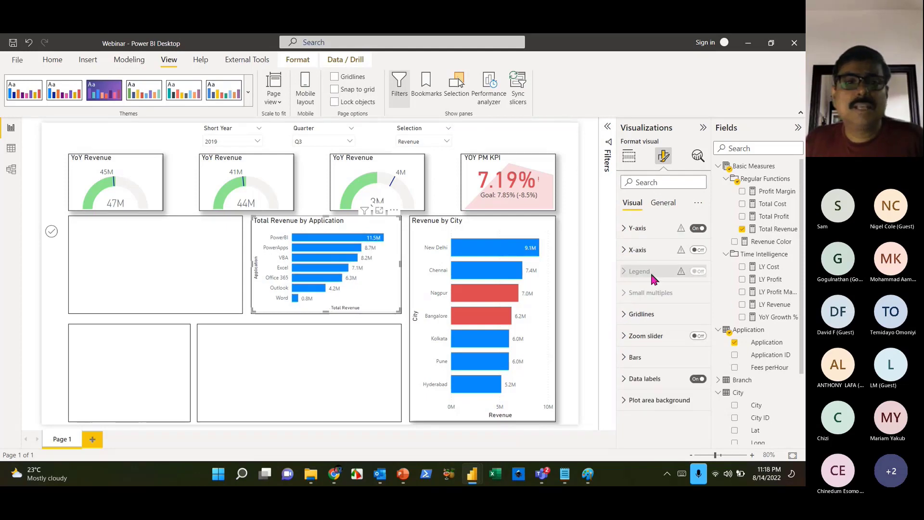
# - Turn off the chart's background and leave its shadow on under Effects
pyautogui.click(673, 207)
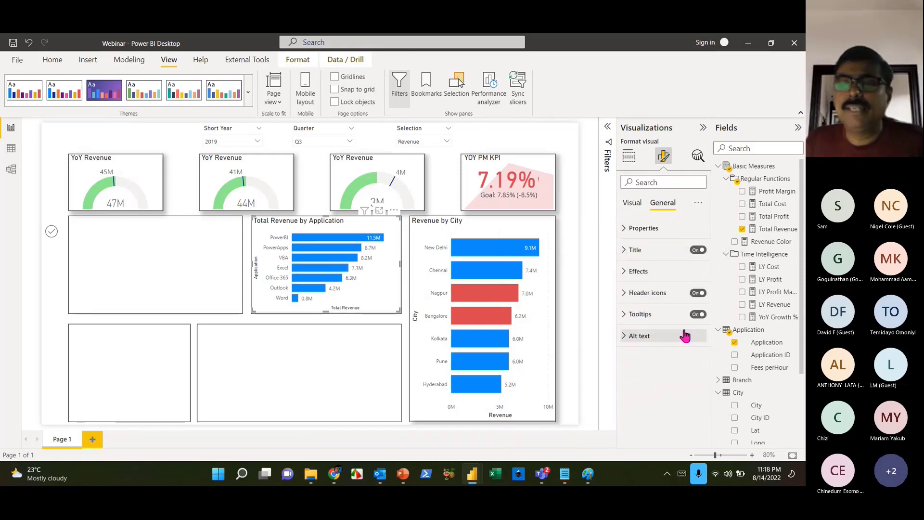
pyautogui.click(635, 272)
pyautogui.click(693, 293)
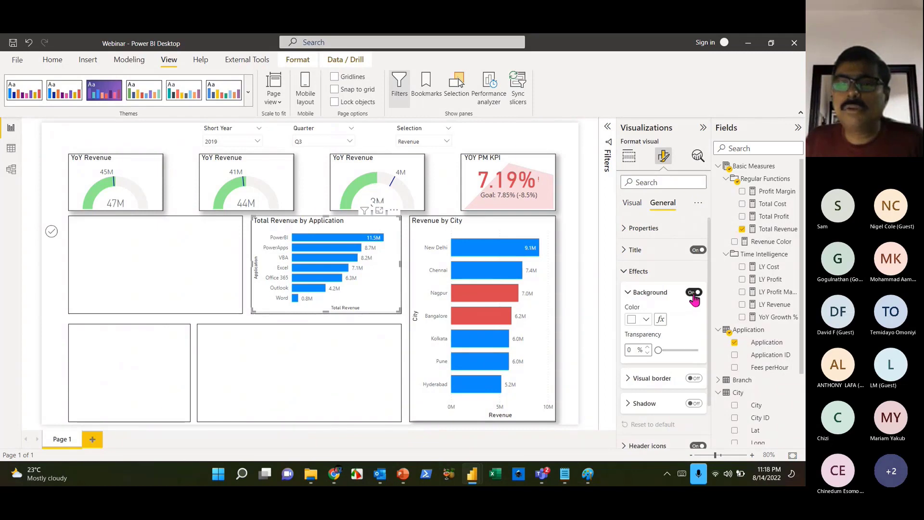
pyautogui.click(697, 407)
pyautogui.click(697, 407)
pyautogui.click(696, 405)
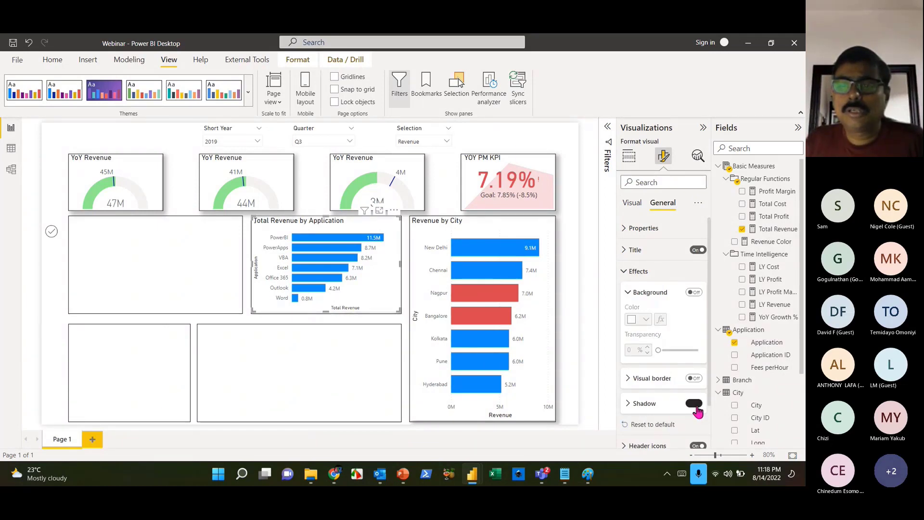
pyautogui.click(694, 406)
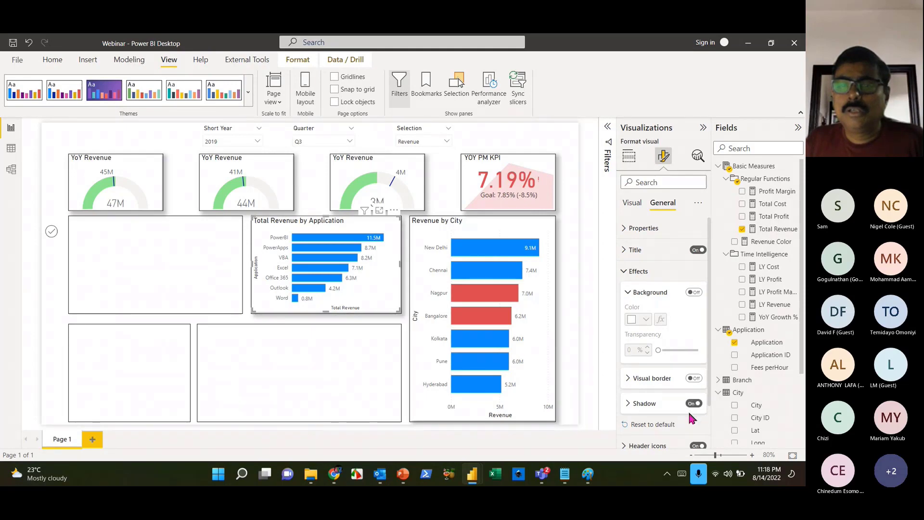
pyautogui.click(306, 375)
pyautogui.click(384, 307)
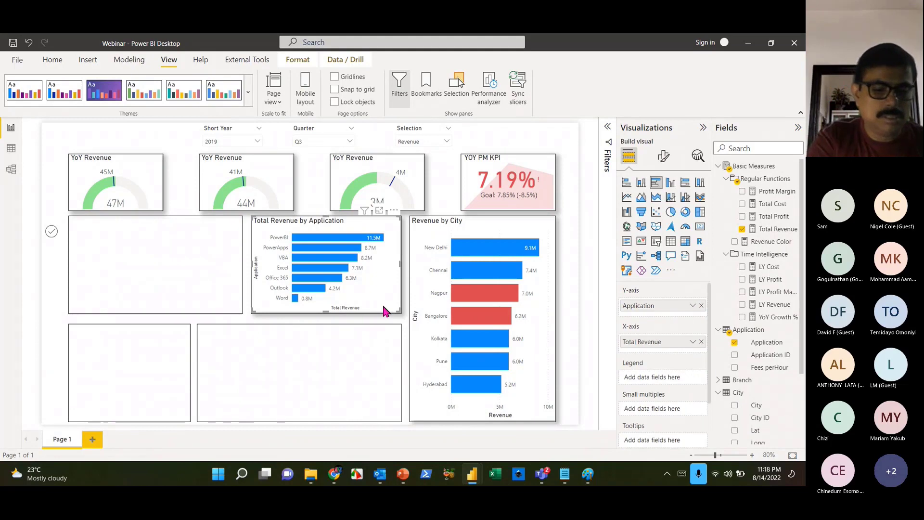
# - Copy and paste the Total Revenue by Application chart to make a duplicate
pyautogui.hotkey('ctrl', 'c')
pyautogui.hotkey('ctrl', 'v')
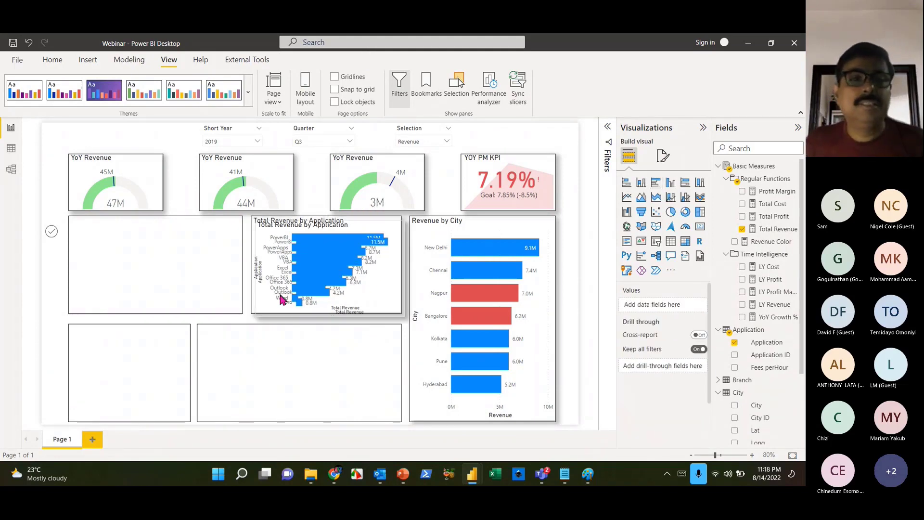
pyautogui.click(266, 296)
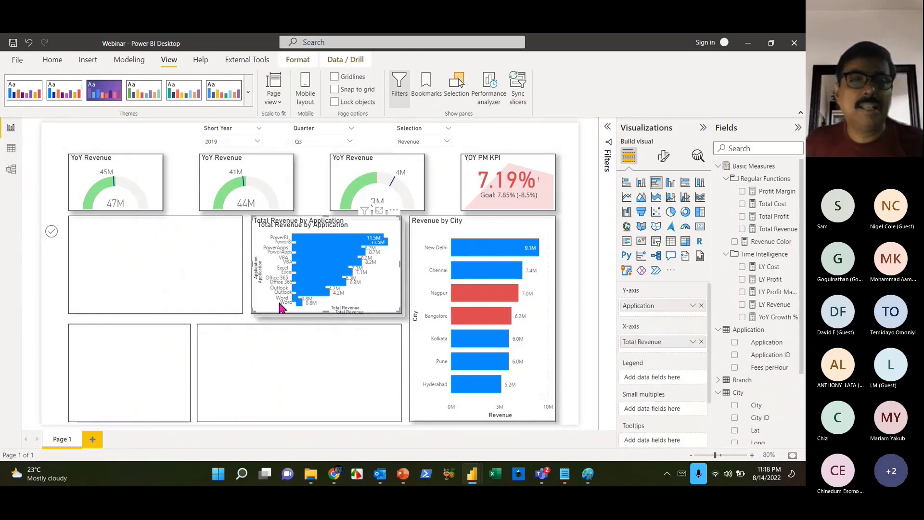
pyautogui.click(281, 308)
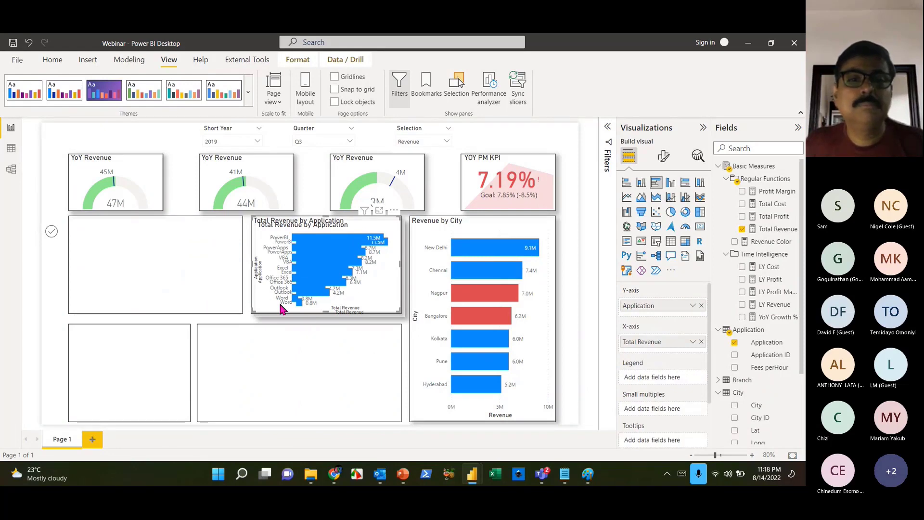
# - Select both Application charts and align them left and middle so they overlap exactly
pyautogui.moveTo(407, 322); pyautogui.dragTo(204, 210)
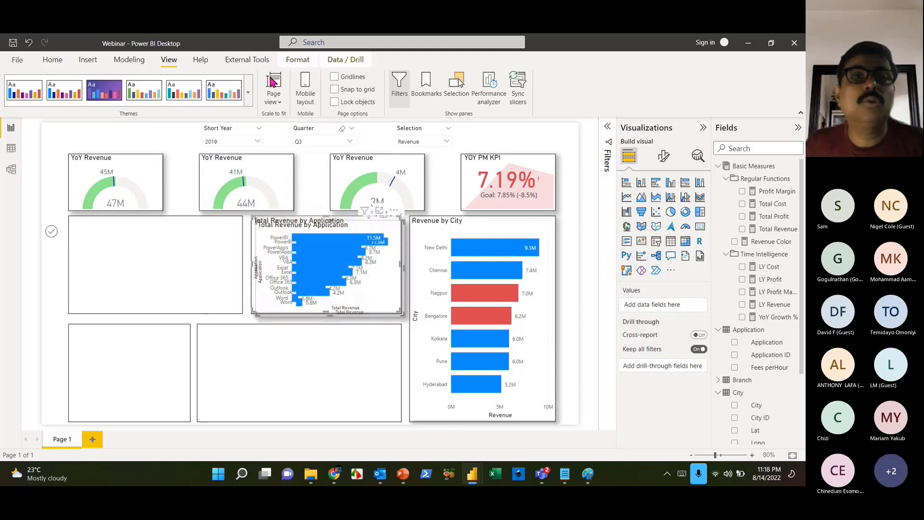
pyautogui.click(298, 61)
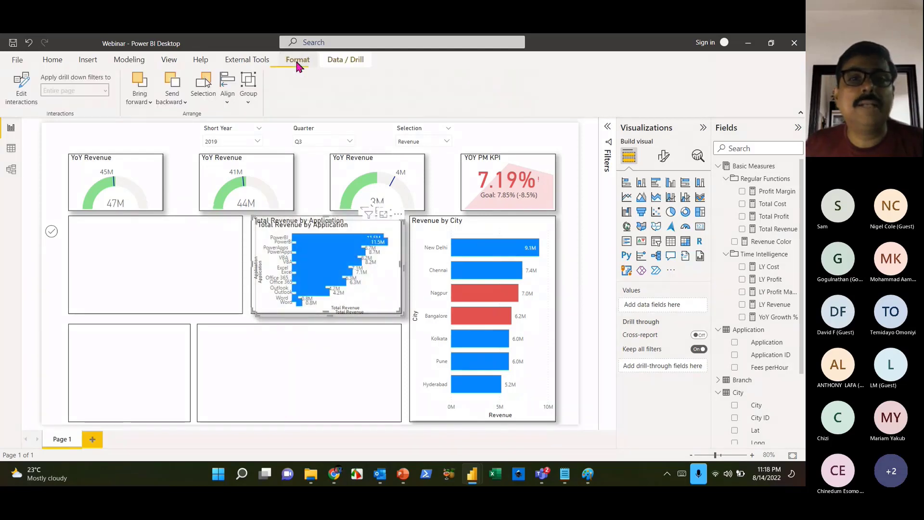
pyautogui.click(228, 105)
pyautogui.click(249, 134)
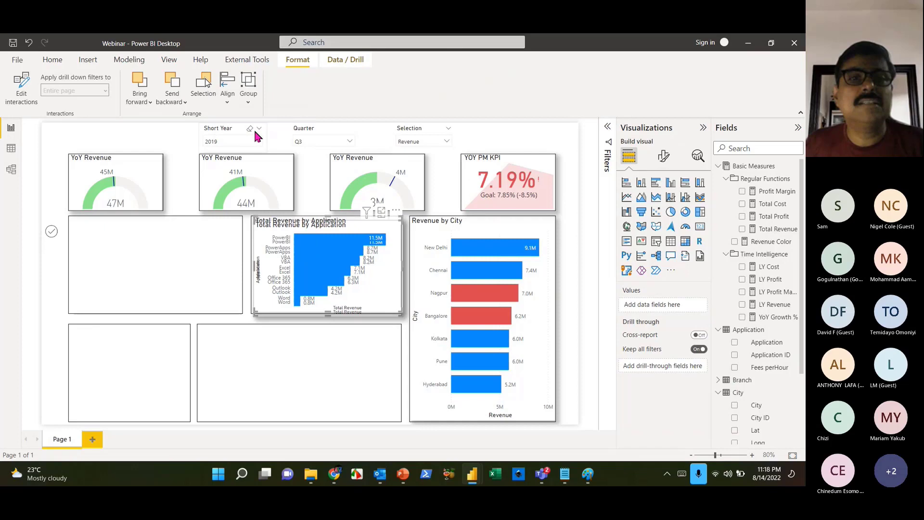
pyautogui.click(228, 102)
pyautogui.click(263, 191)
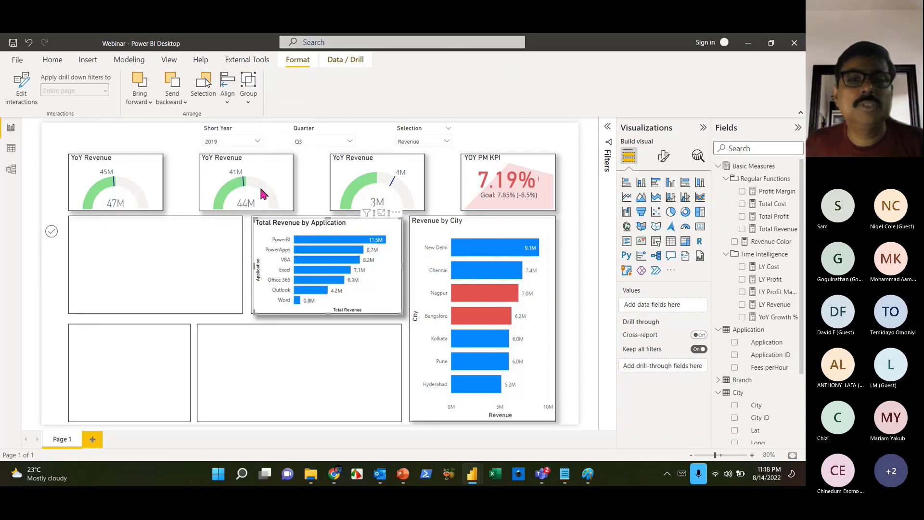
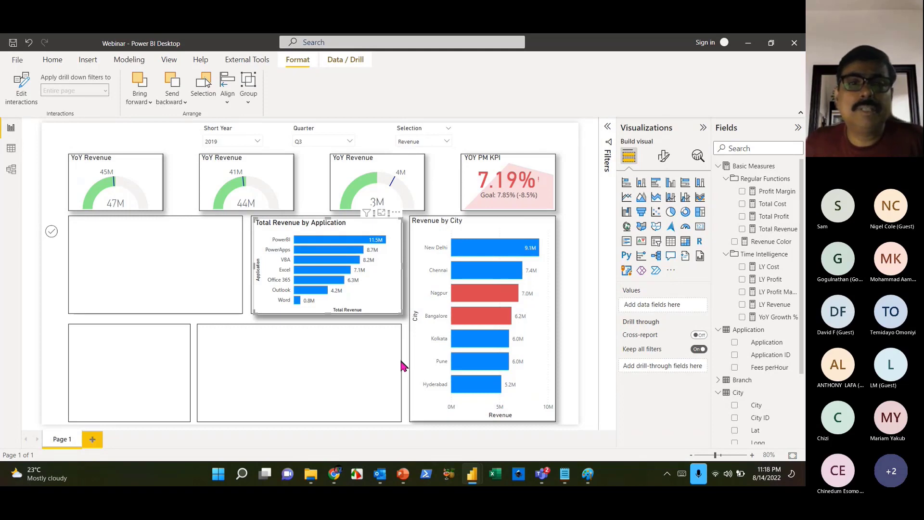
# - On the stacked duplicate chart, replace Application with Department on the Y-axis to show Total Revenue by Department
pyautogui.moveTo(380, 300); pyautogui.dragTo(381, 301)
pyautogui.click(391, 376)
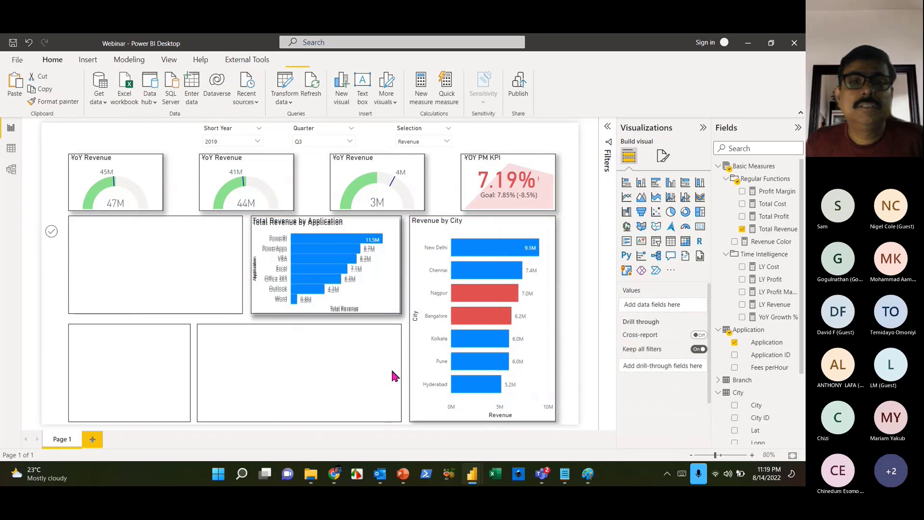
pyautogui.click(373, 290)
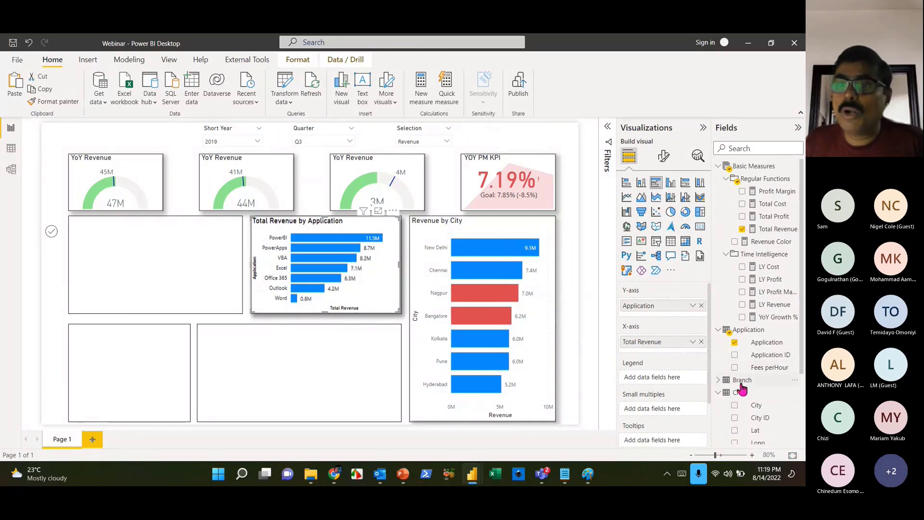
pyautogui.scroll(-3, 726, 262)
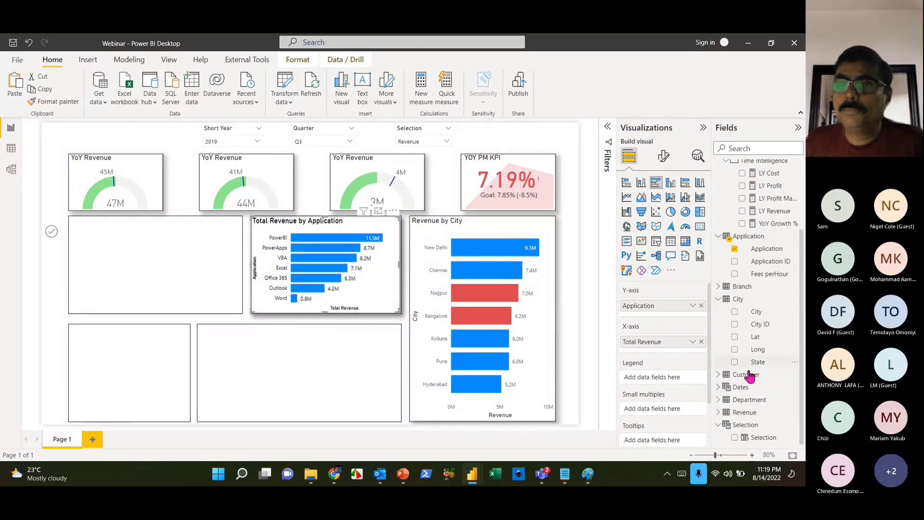
pyautogui.click(718, 399)
pyautogui.moveTo(751, 415); pyautogui.dragTo(660, 310)
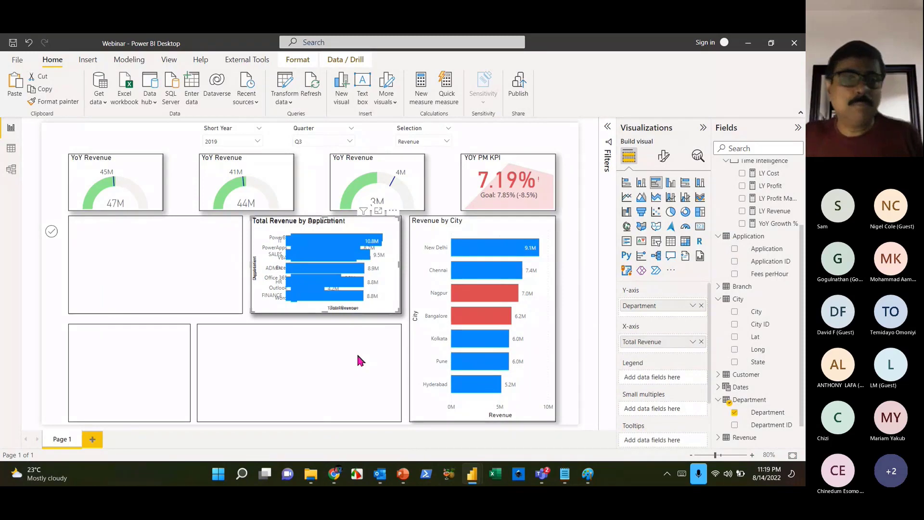
pyautogui.click(405, 373)
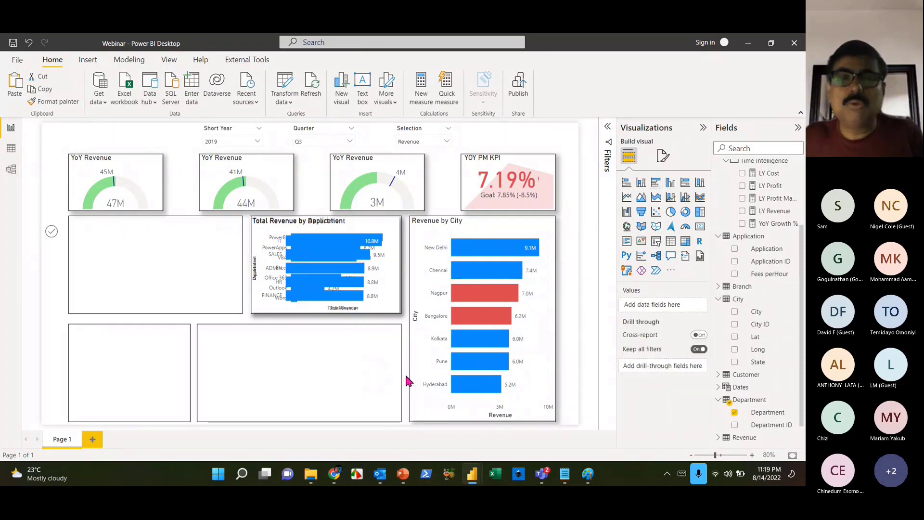
pyautogui.click(51, 232)
pyautogui.click(55, 288)
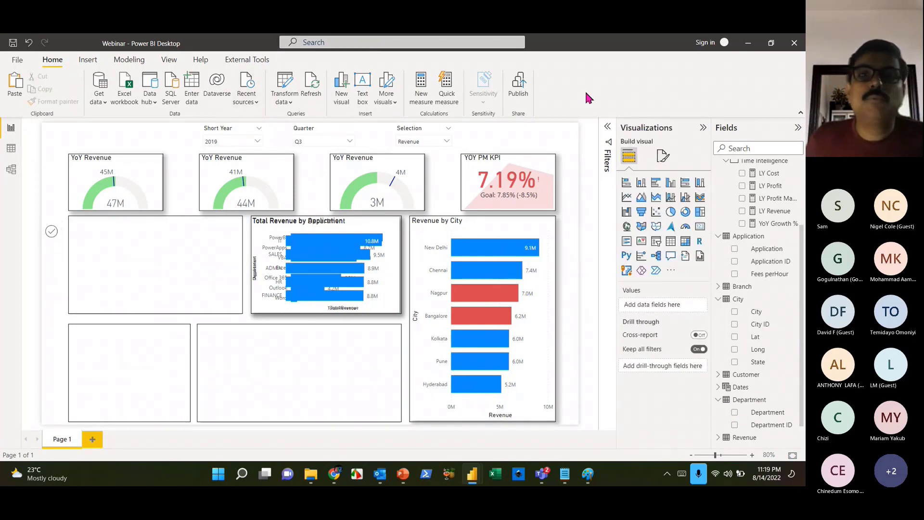
# - Insert a rounded rectangle, shrink it to a small square at the left edge, and delete the stray Q&A placeholder
pyautogui.click(87, 60)
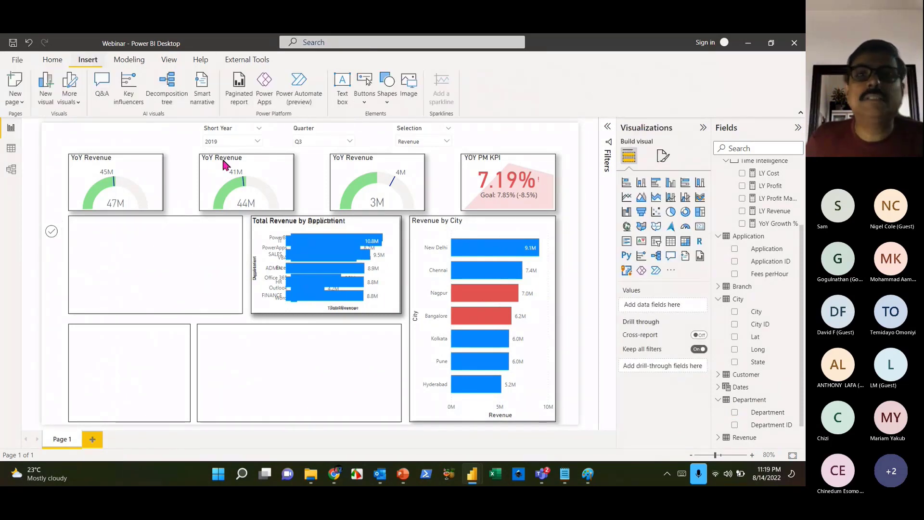
pyautogui.click(394, 96)
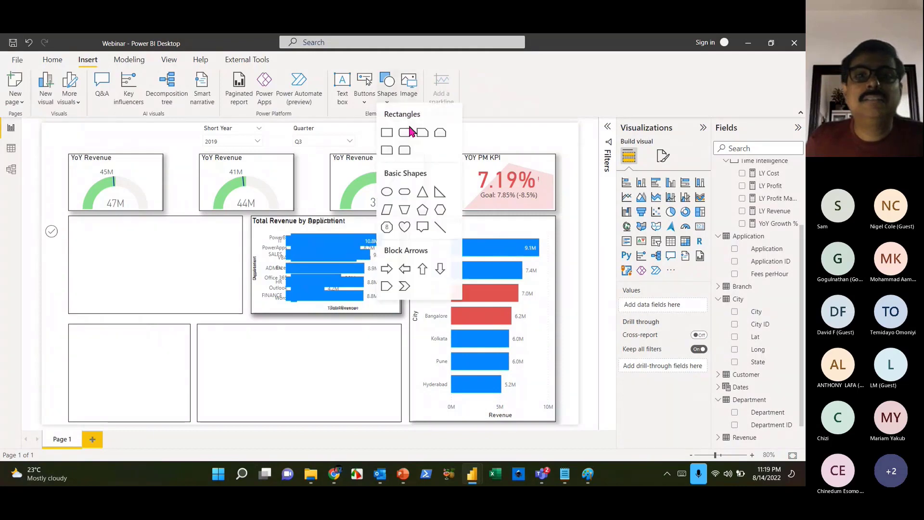
pyautogui.click(387, 157)
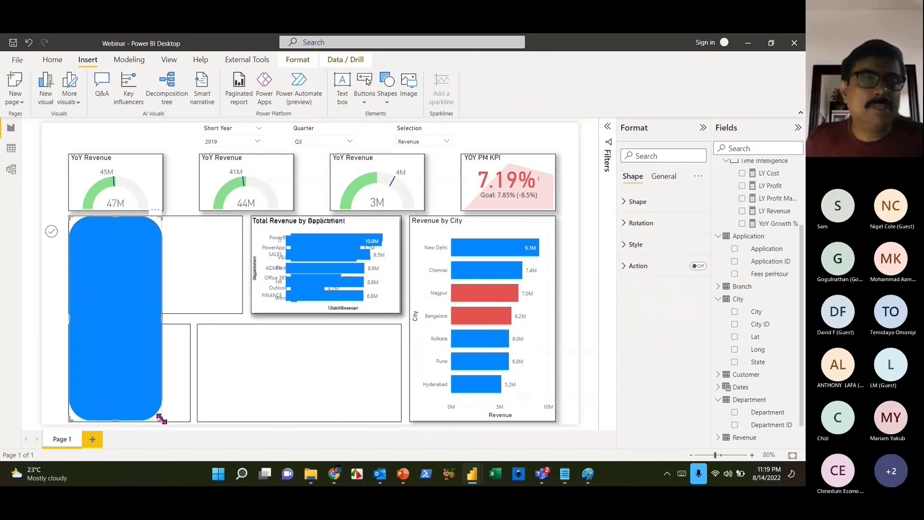
pyautogui.moveTo(162, 419); pyautogui.dragTo(104, 246)
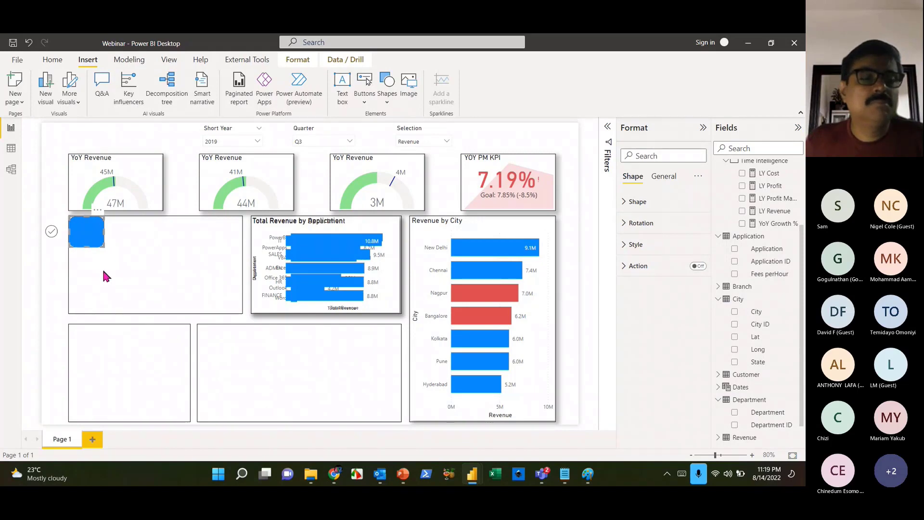
pyautogui.hotkey('ctrl', 'z')
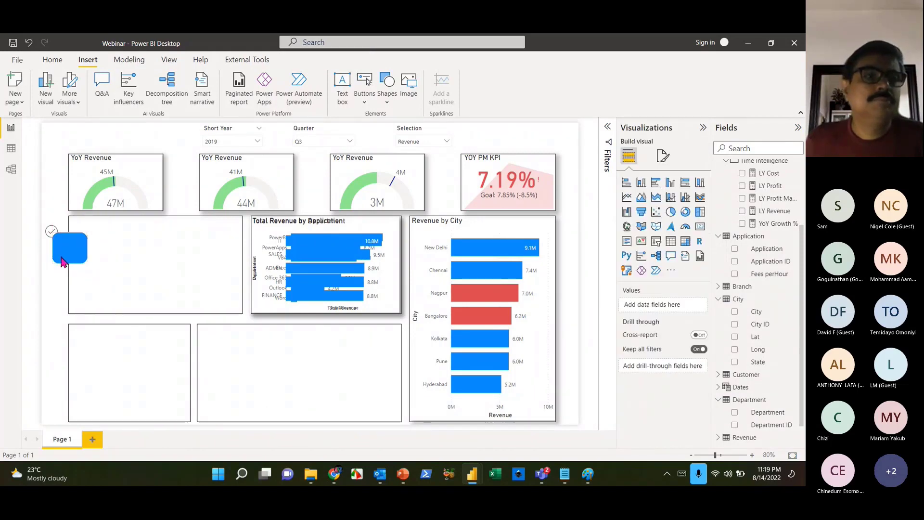
pyautogui.hotkey('ctrl', 'y')
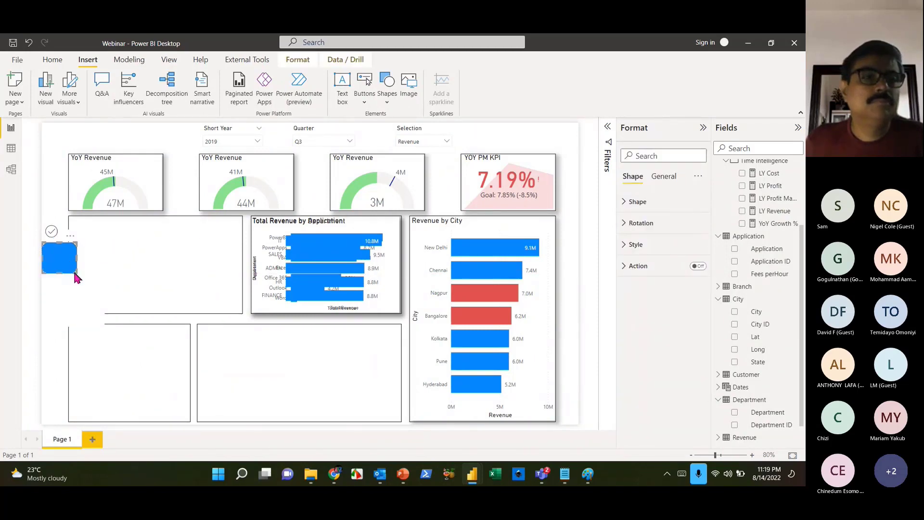
pyautogui.moveTo(74, 270)
pyautogui.mouseDown()
pyautogui.moveTo(65, 272)
pyautogui.moveTo(68, 264)
pyautogui.mouseUp()
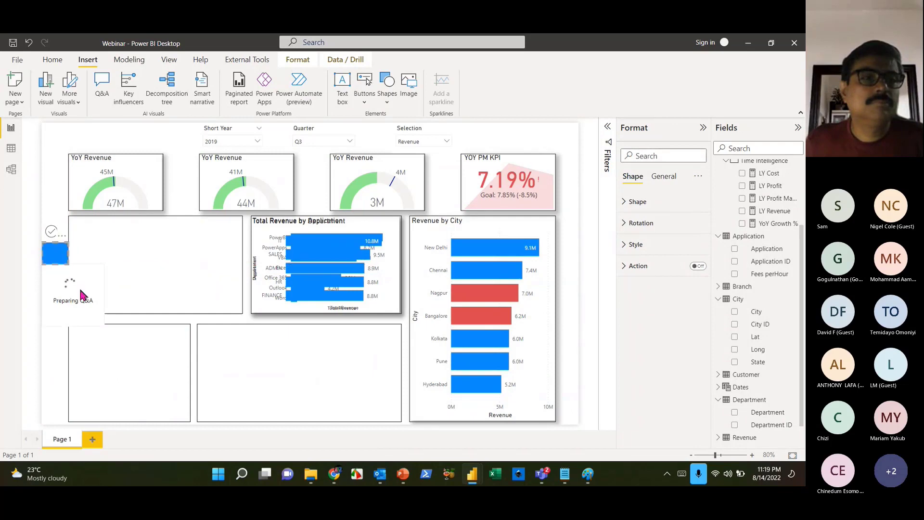
pyautogui.click(81, 291)
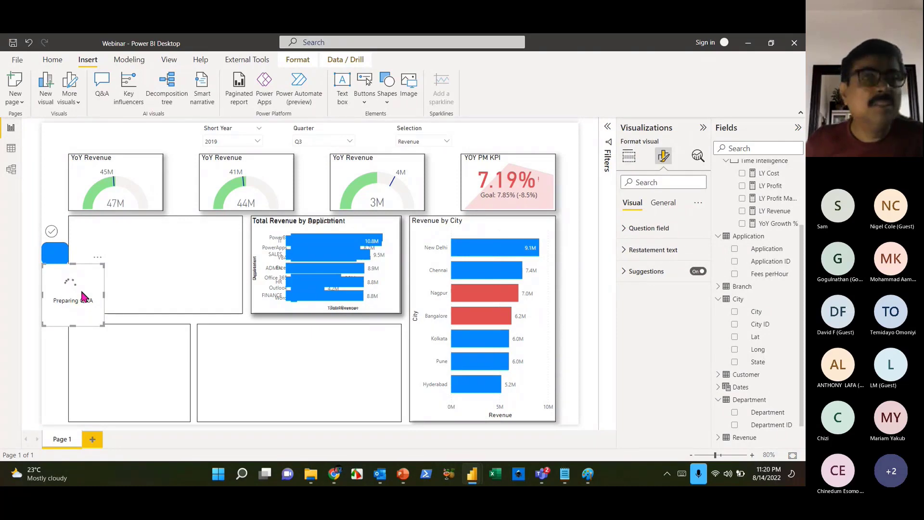
pyautogui.press('Delete')
pyautogui.click(60, 258)
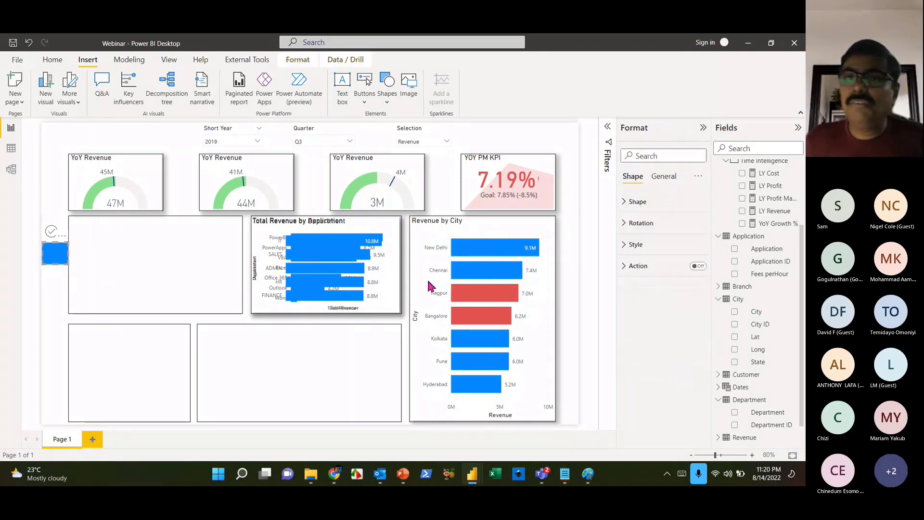
# - Turn on the shape's text, label it D, and raise the font size to 16
pyautogui.click(635, 244)
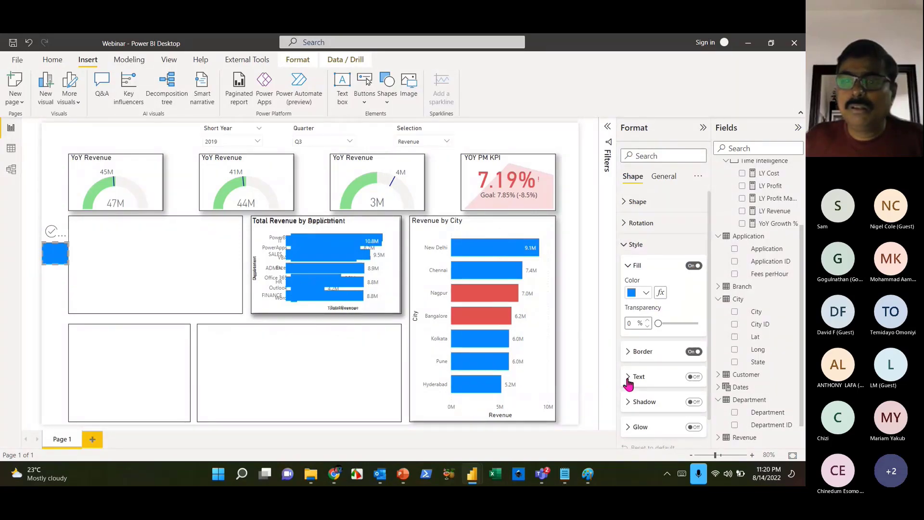
pyautogui.scroll(-1, 643, 382)
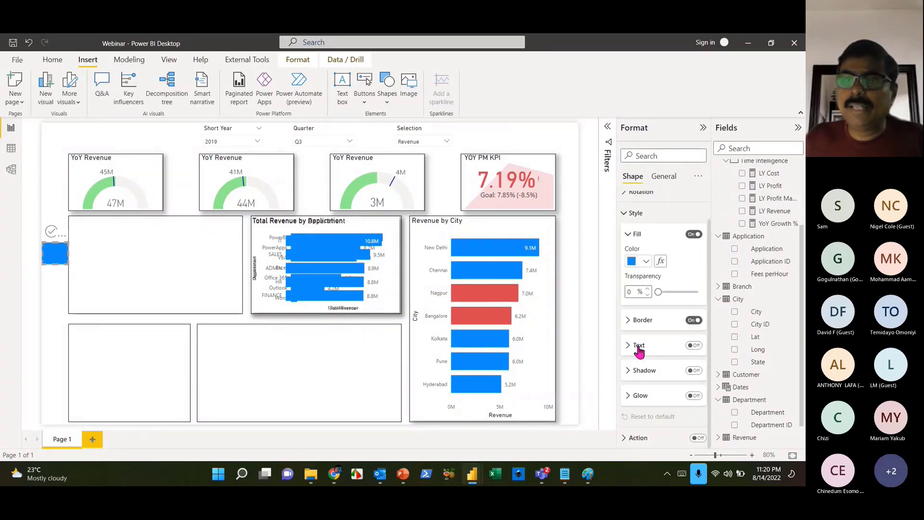
pyautogui.click(698, 348)
pyautogui.click(631, 345)
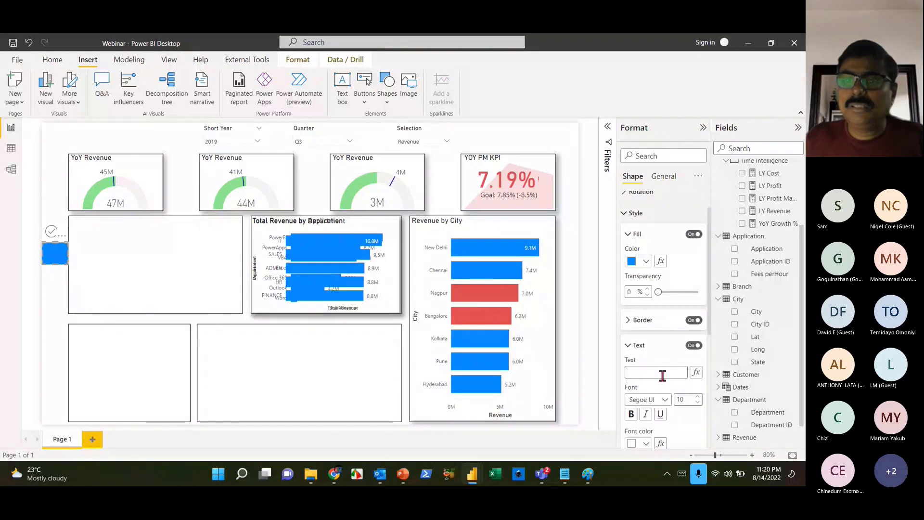
pyautogui.click(659, 373)
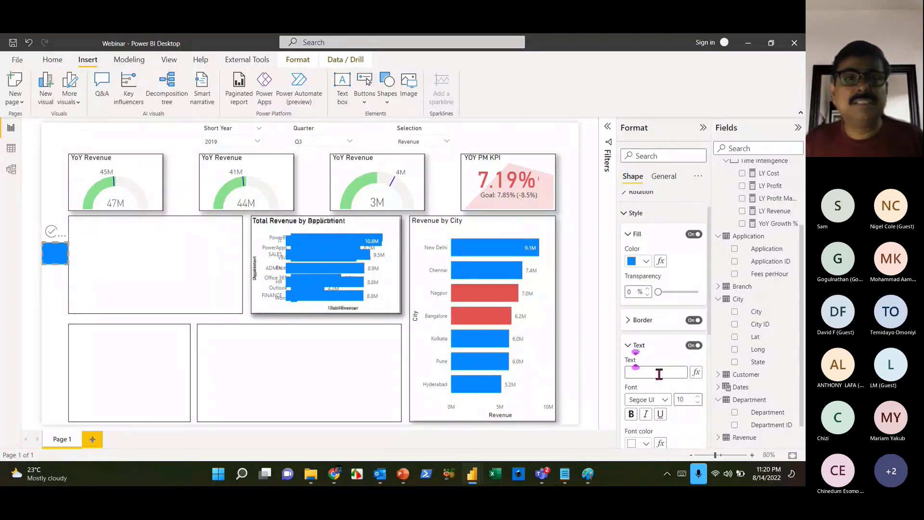
pyautogui.write('D')
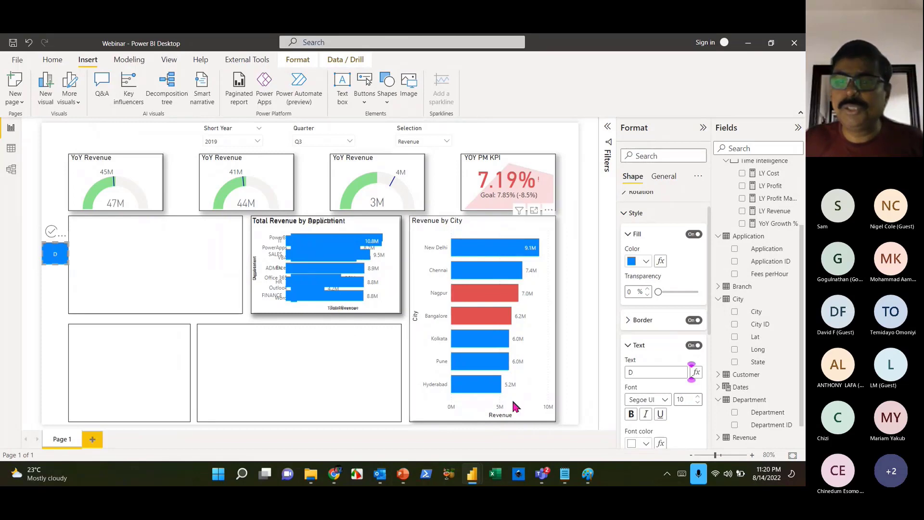
pyautogui.click(698, 397)
pyautogui.click(698, 397)
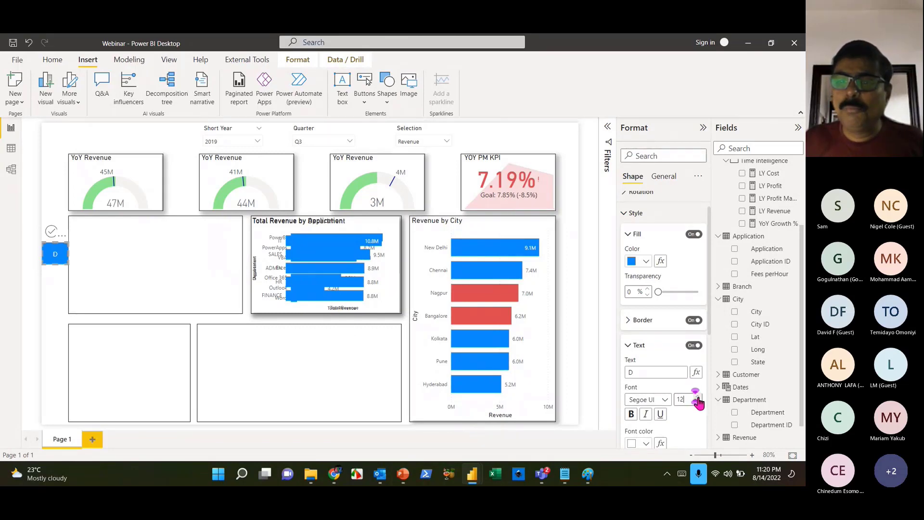
pyautogui.click(698, 397)
pyautogui.click(697, 397)
pyautogui.click(697, 398)
pyautogui.click(697, 397)
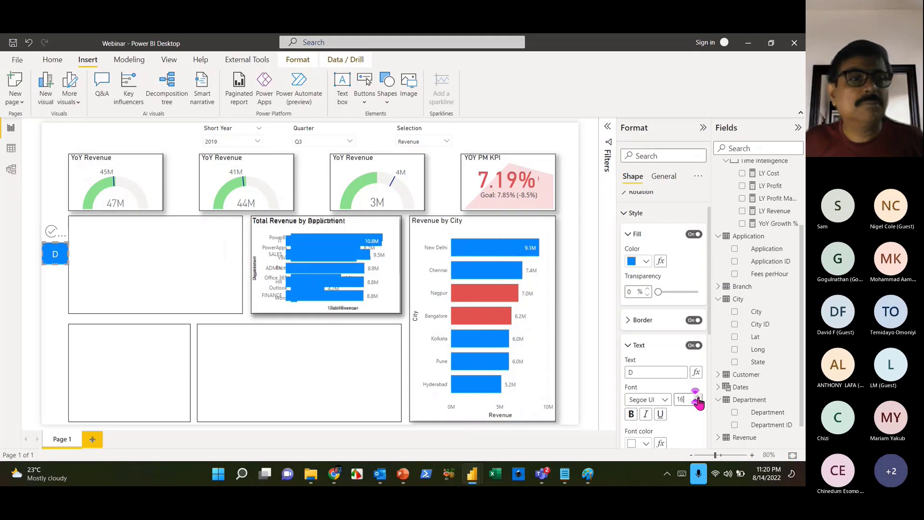
# - Copy and paste the D shape to make a duplicate
pyautogui.click(61, 293)
pyautogui.click(55, 263)
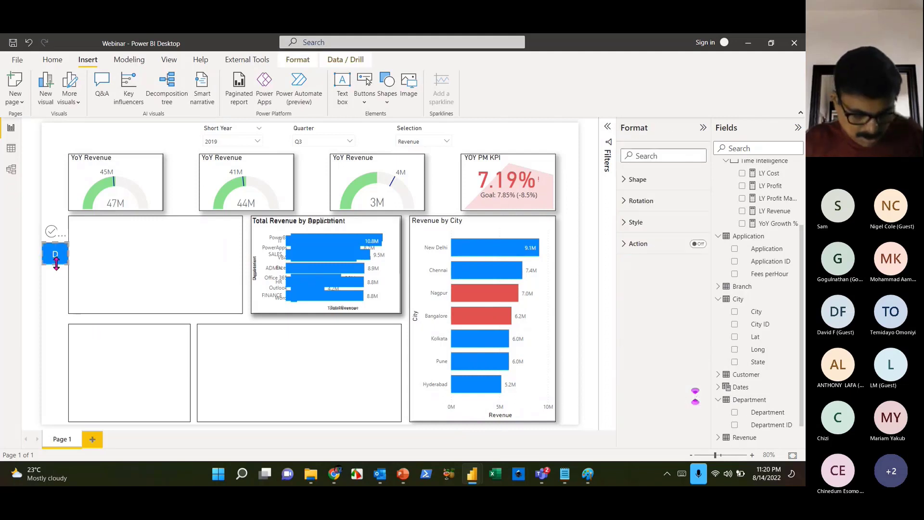
pyautogui.hotkey('ctrl', 'c')
pyautogui.hotkey('ctrl', 'v')
# - Place the duplicate directly below the D shape and change its label text to A
pyautogui.moveTo(57, 265); pyautogui.dragTo(53, 290)
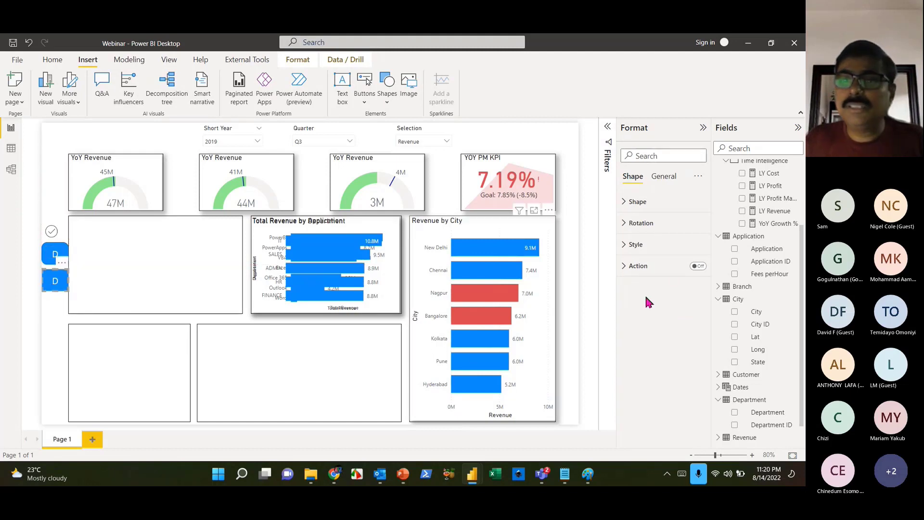
pyautogui.click(635, 244)
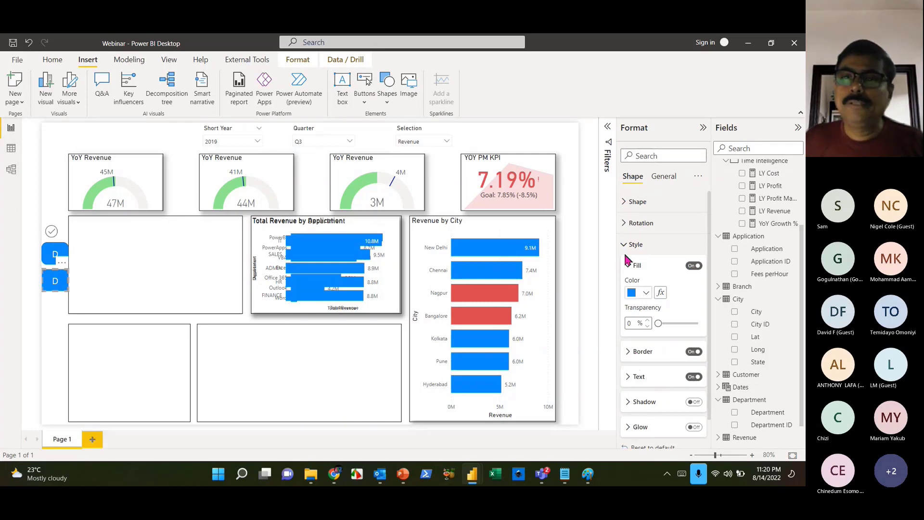
pyautogui.click(636, 377)
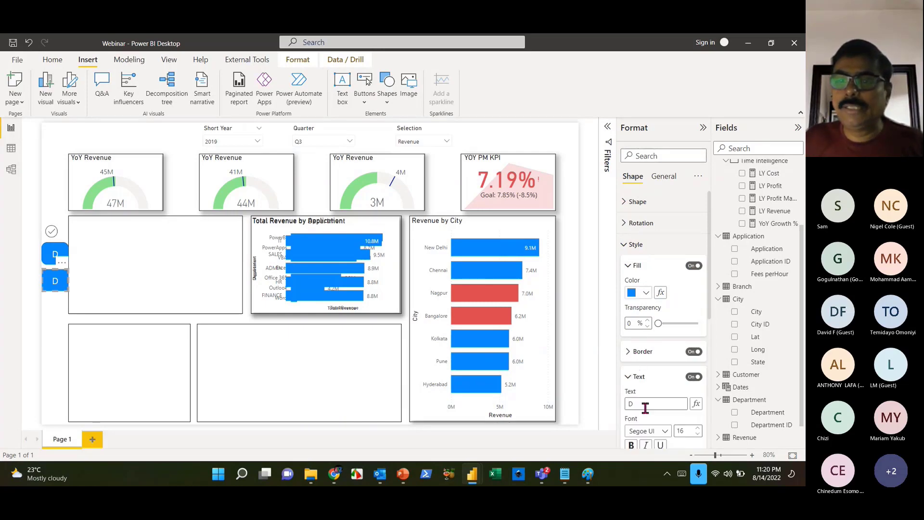
pyautogui.write('A')
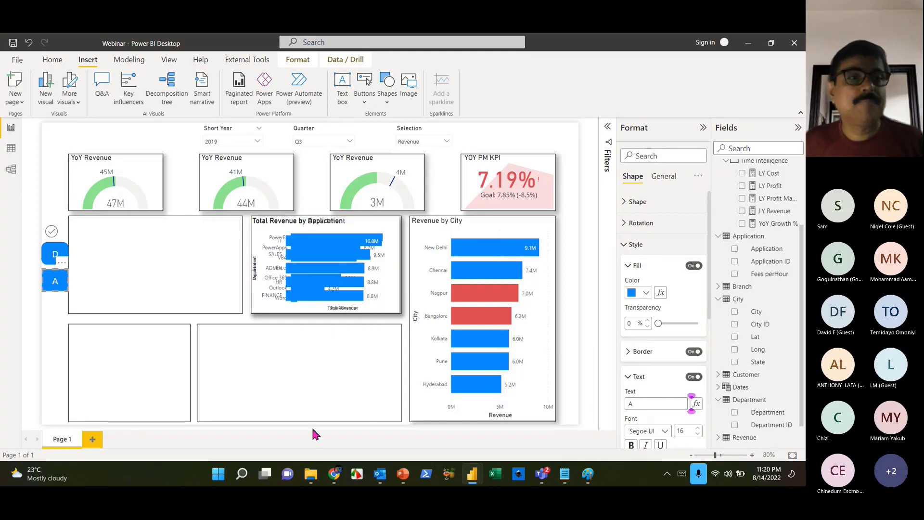
pyautogui.click(311, 426)
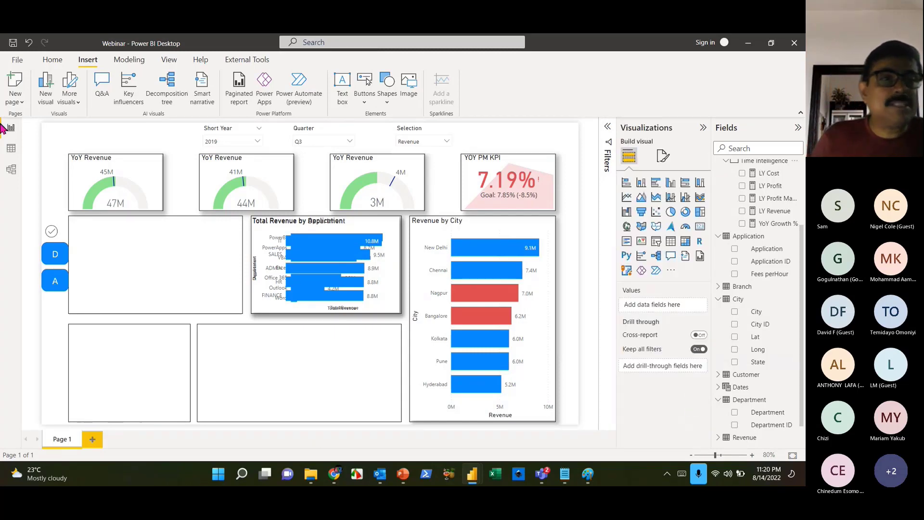
pyautogui.click(52, 233)
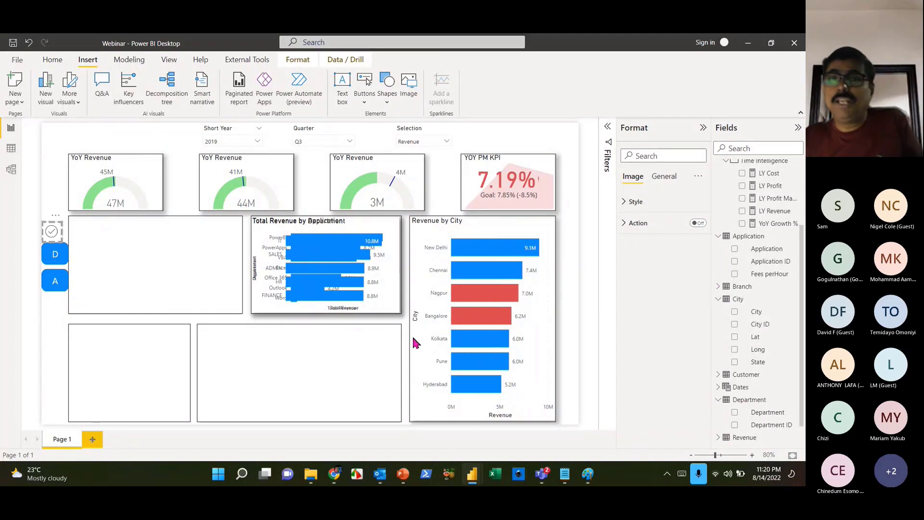
# - Show the Bookmarks and Selection panes, and collapse the Format and Fields panes
pyautogui.click(169, 62)
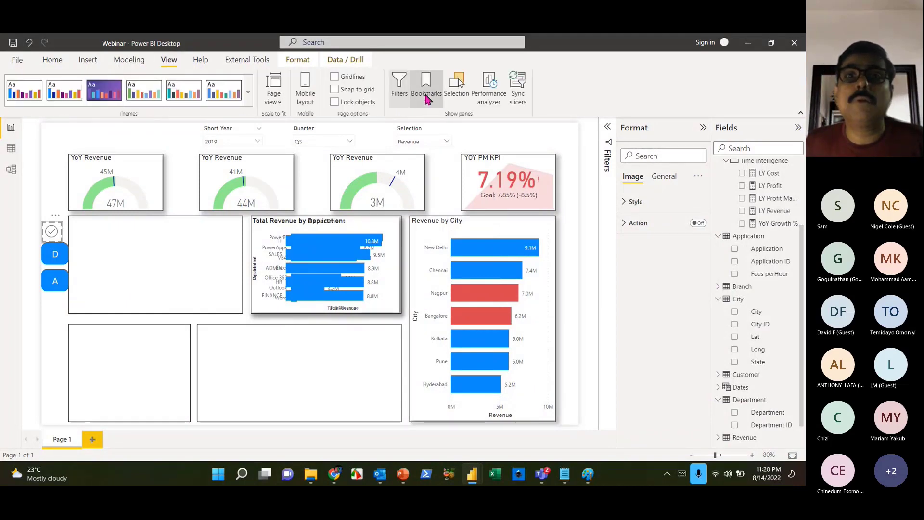
pyautogui.click(459, 91)
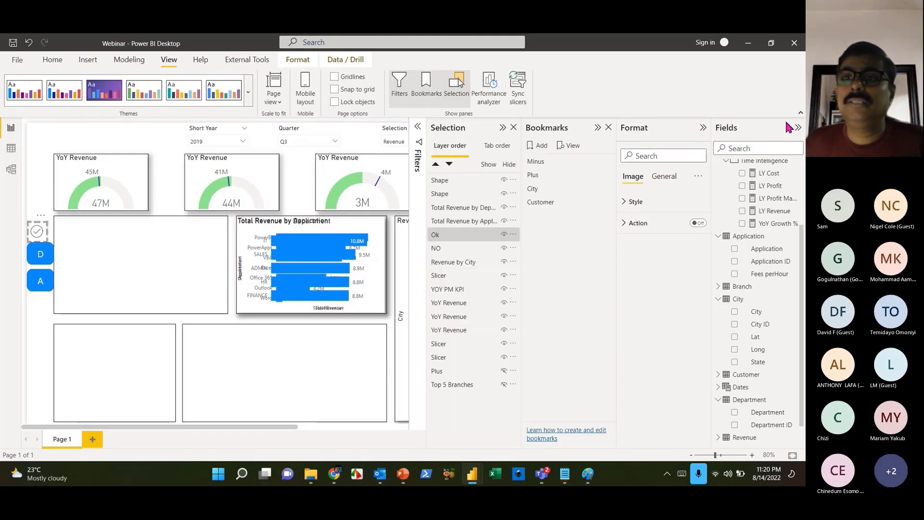
pyautogui.click(703, 129)
pyautogui.click(797, 128)
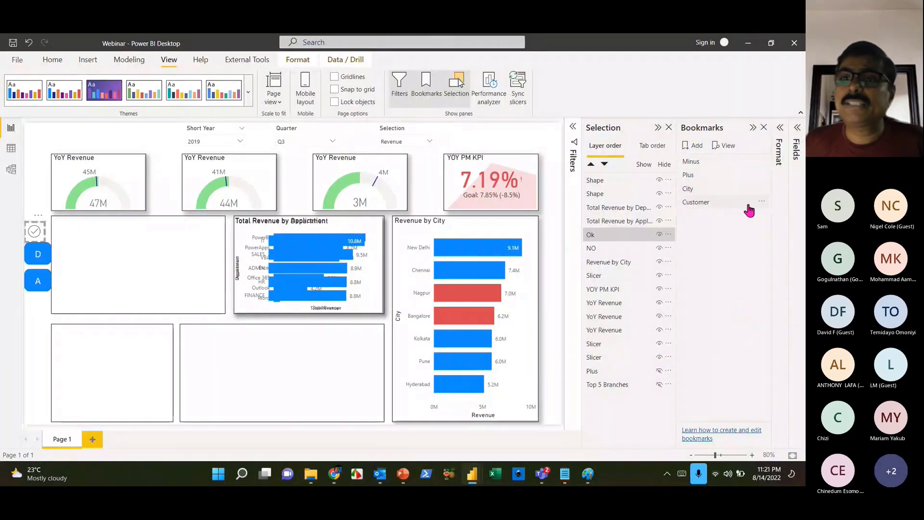
# - Delete the Customer, City, Plus and Minus bookmarks
pyautogui.click(763, 203)
pyautogui.click(718, 232)
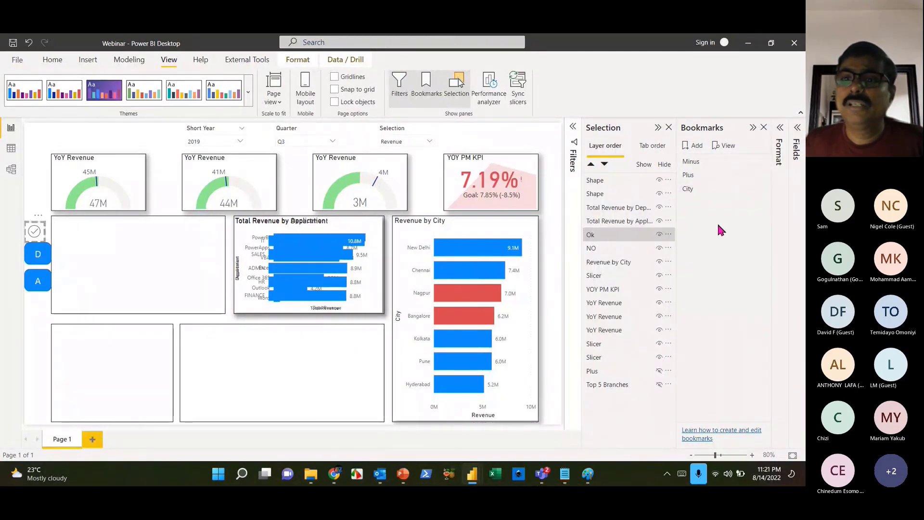
pyautogui.click(762, 189)
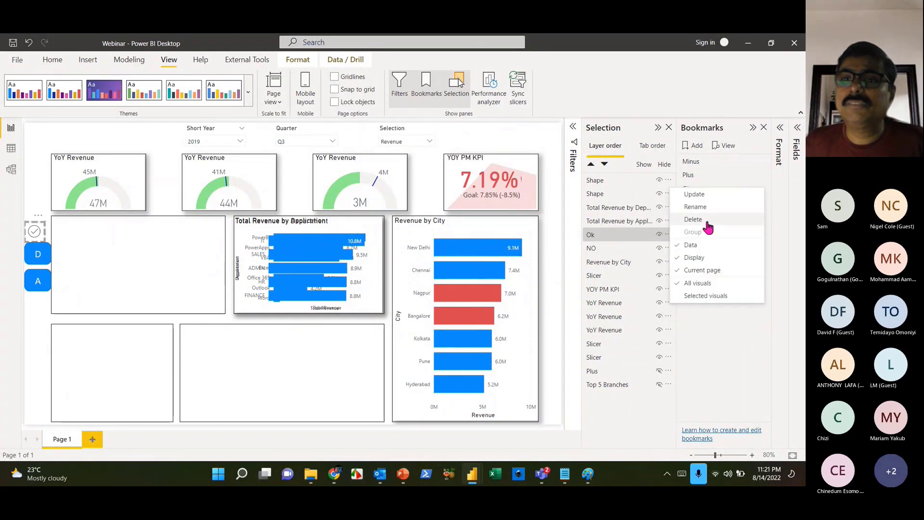
pyautogui.click(710, 222)
pyautogui.click(762, 174)
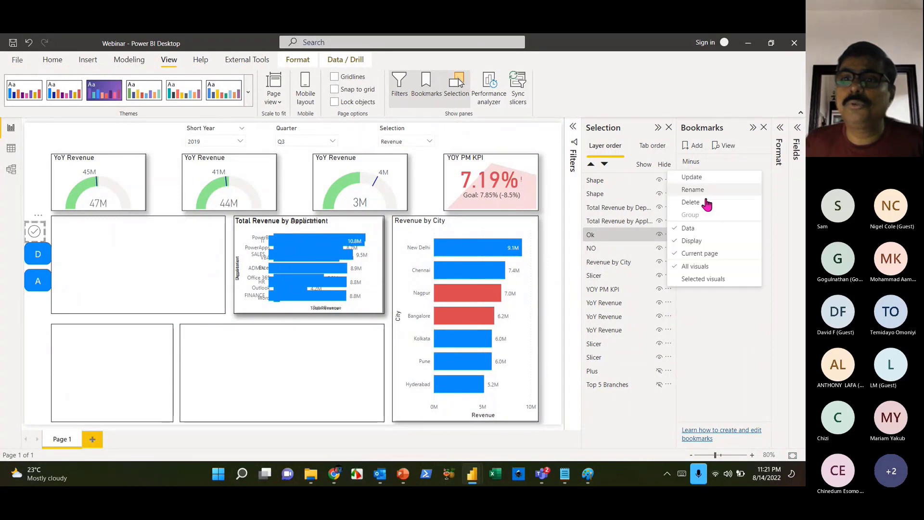
pyautogui.click(705, 202)
pyautogui.click(762, 162)
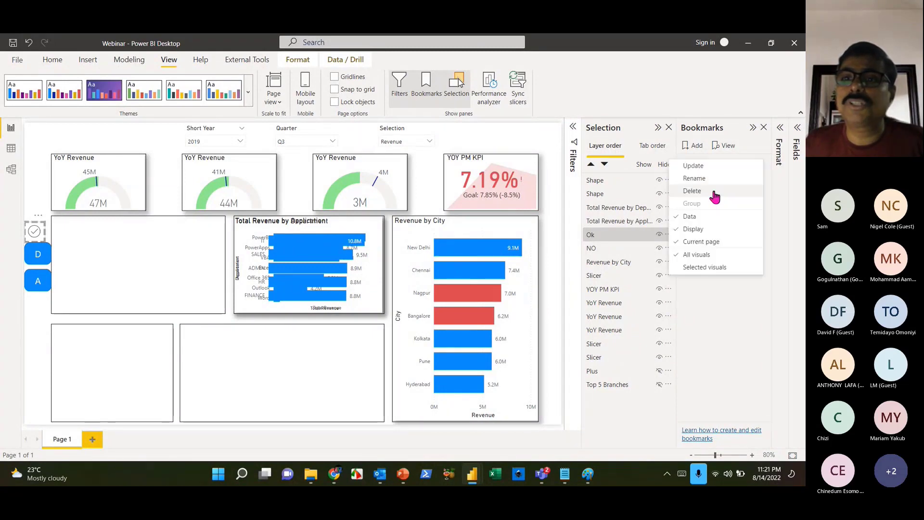
pyautogui.click(714, 191)
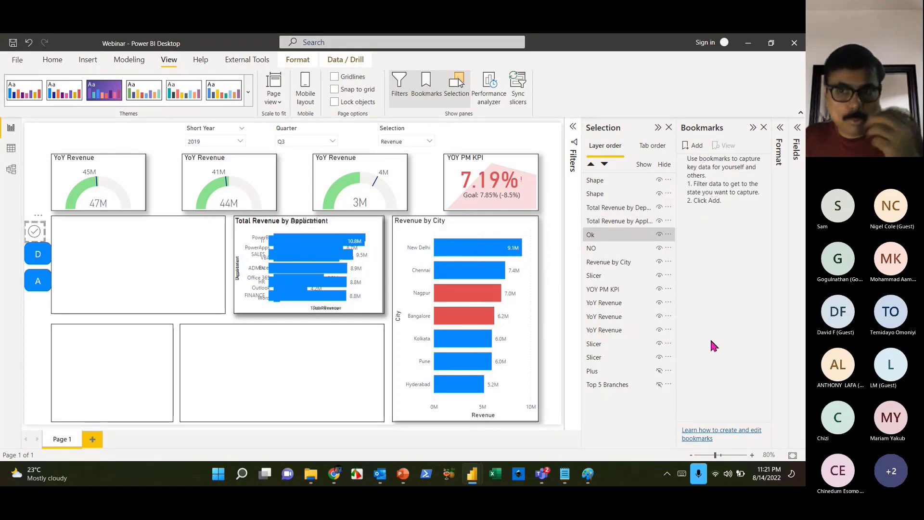
# - Add a new bookmark and name it OK
pyautogui.click(694, 146)
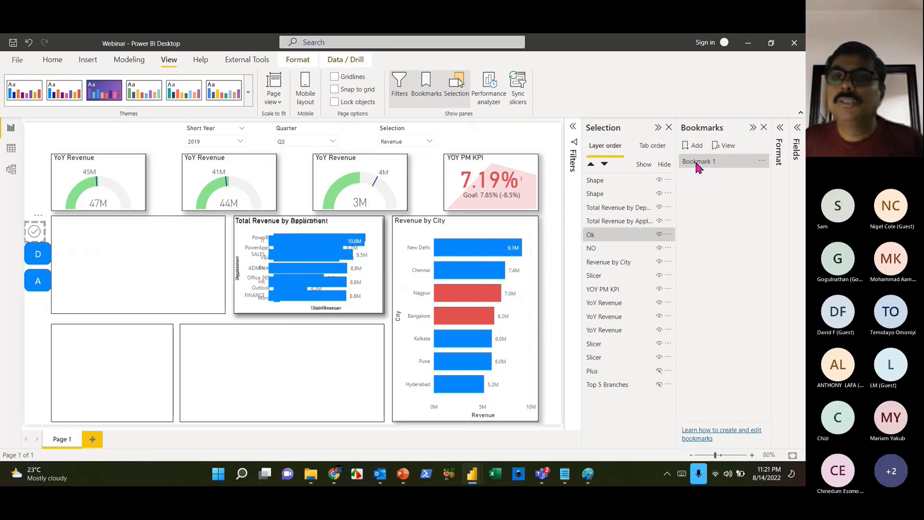
pyautogui.doubleClick(713, 163)
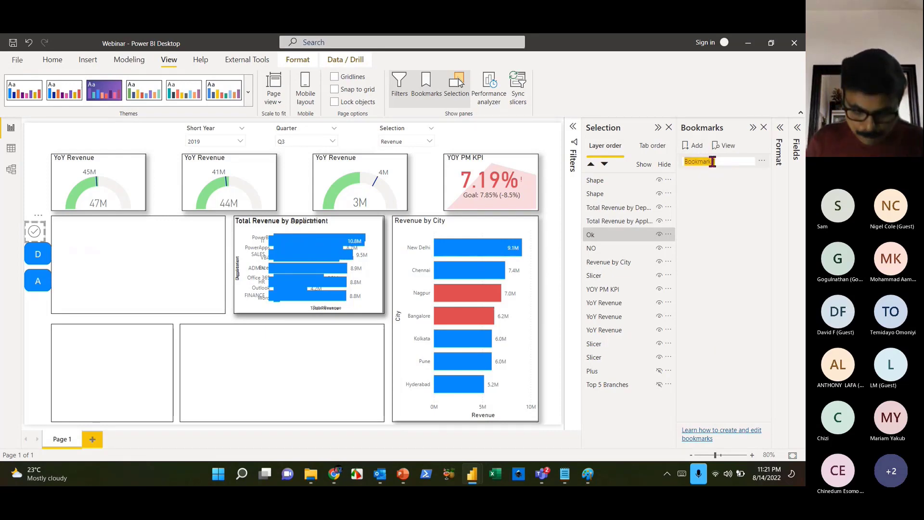
pyautogui.press('BackSpace')
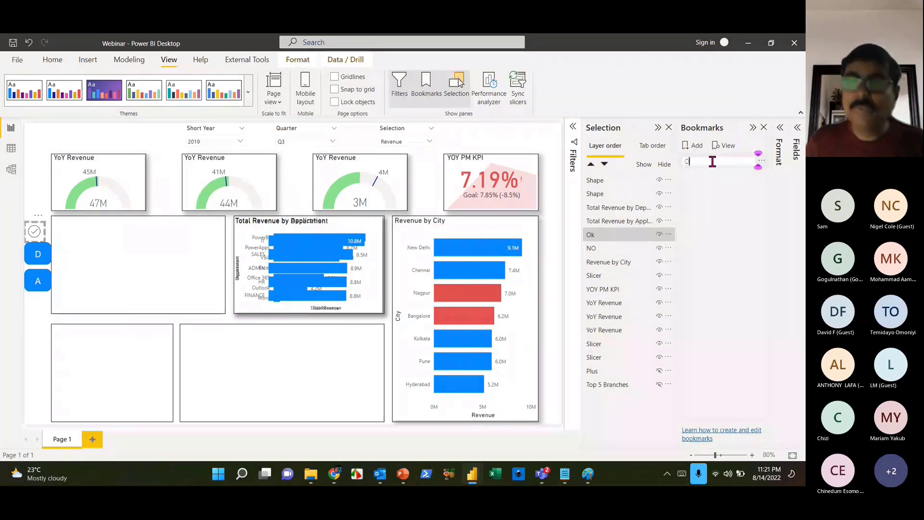
pyautogui.write('OK')
pyautogui.press('Return')
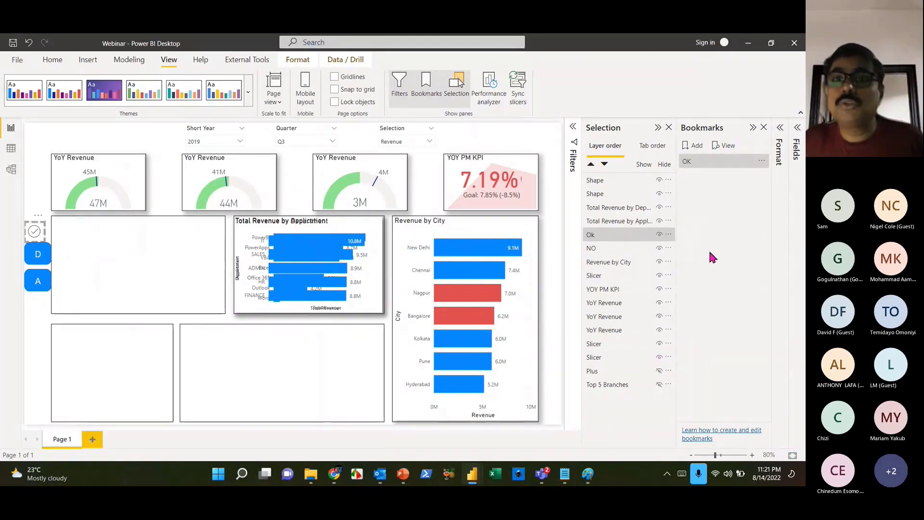
# - Hide the NO layer and begin renaming the D button's layer
pyautogui.click(659, 248)
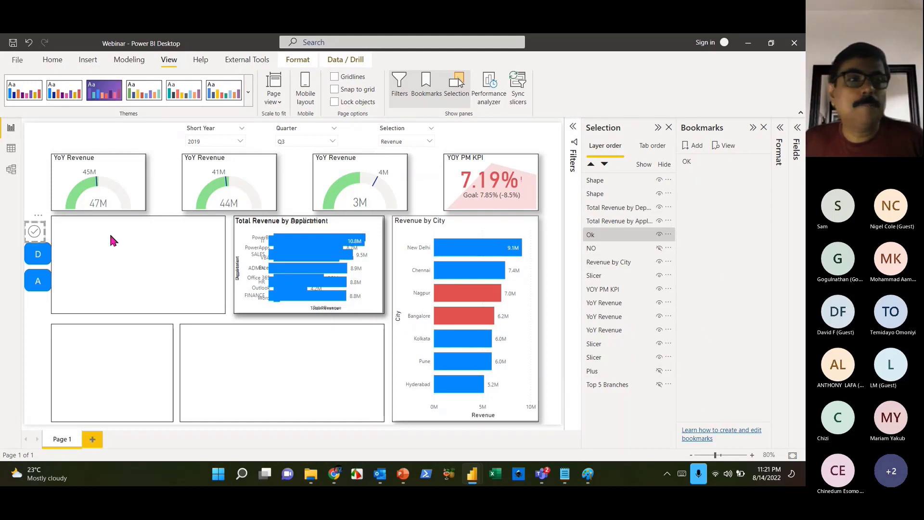
pyautogui.click(35, 280)
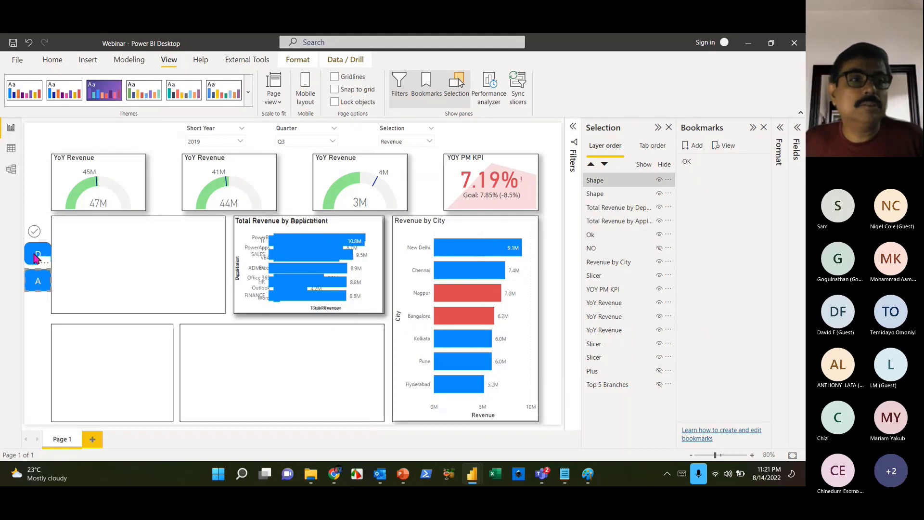
pyautogui.click(37, 254)
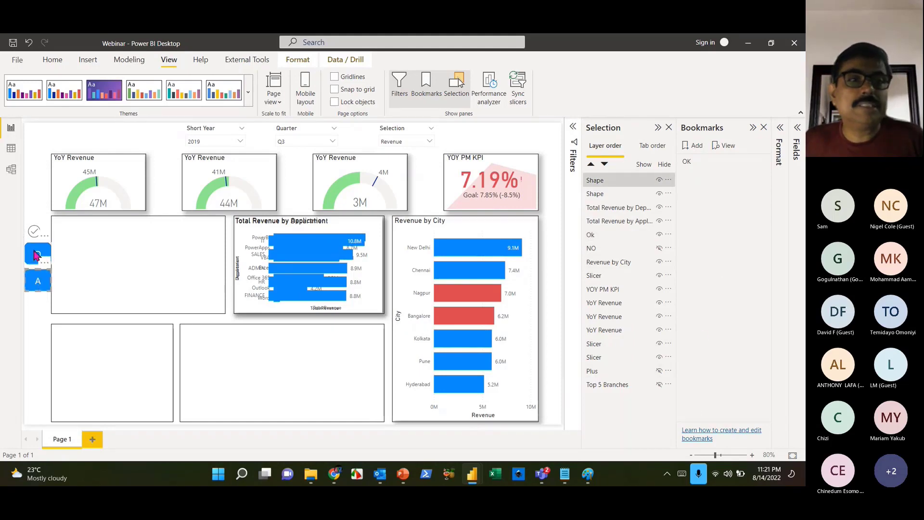
pyautogui.doubleClick(600, 195)
# - Name the two button layers D and A, and collapse the Visualizations pane
pyautogui.write('D')
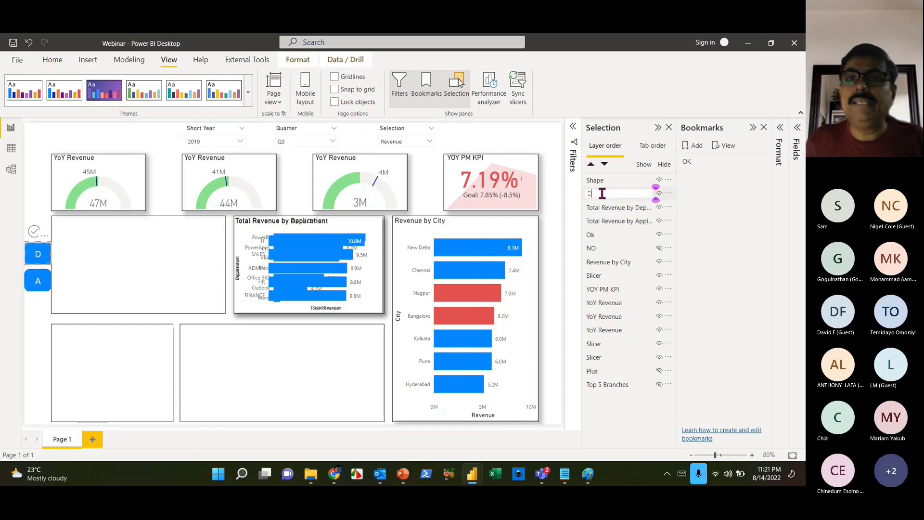
pyautogui.click(601, 185)
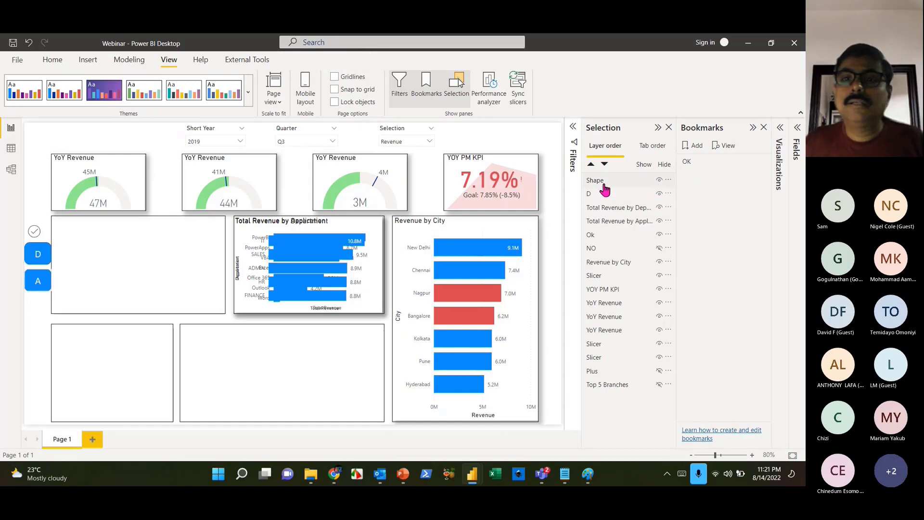
pyautogui.doubleClick(604, 182)
pyautogui.write('A')
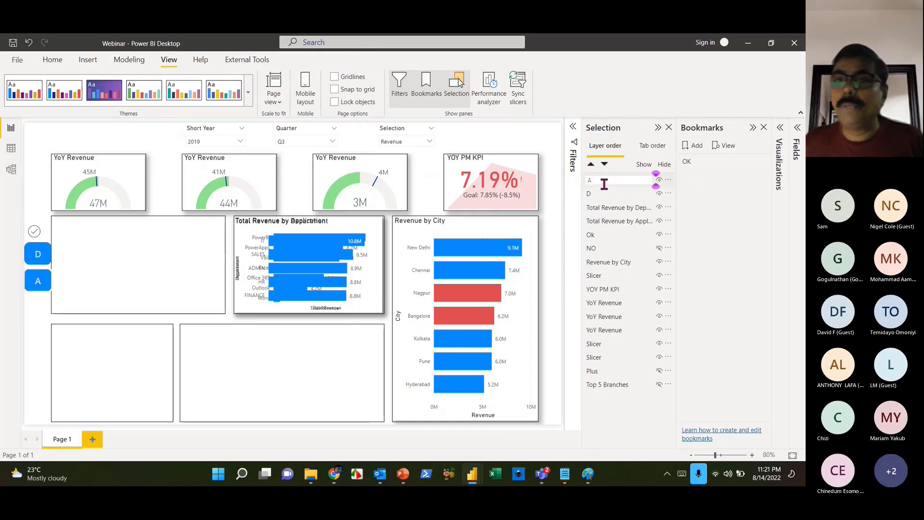
pyautogui.click(779, 242)
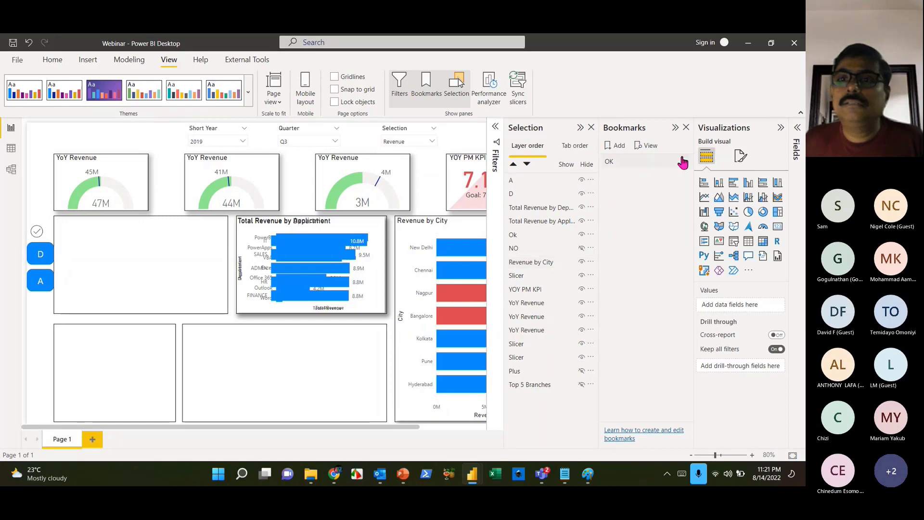
pyautogui.click(781, 127)
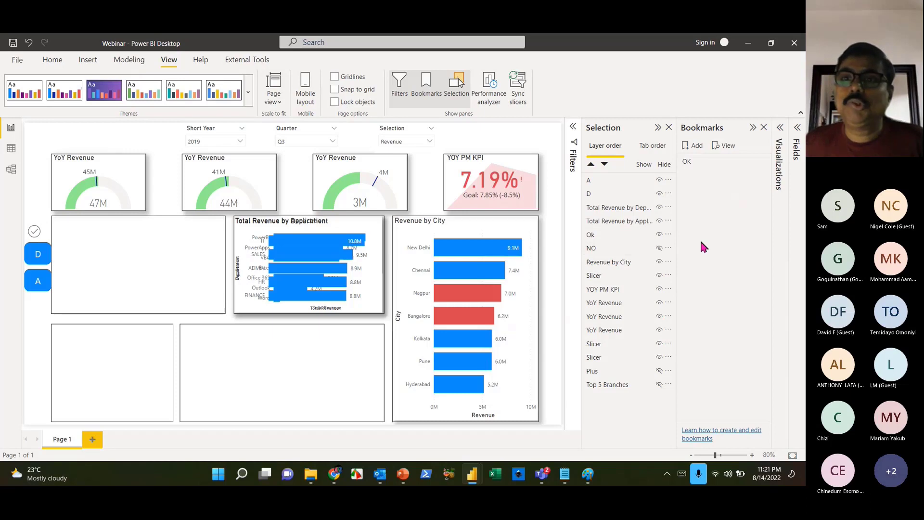
pyautogui.click(761, 162)
pyautogui.click(718, 266)
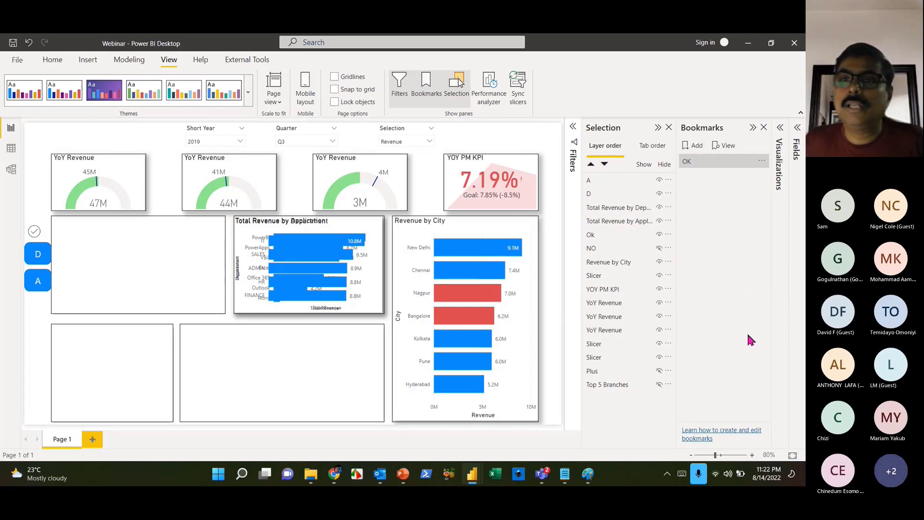
# - Add a second bookmark named NO
pyautogui.click(701, 152)
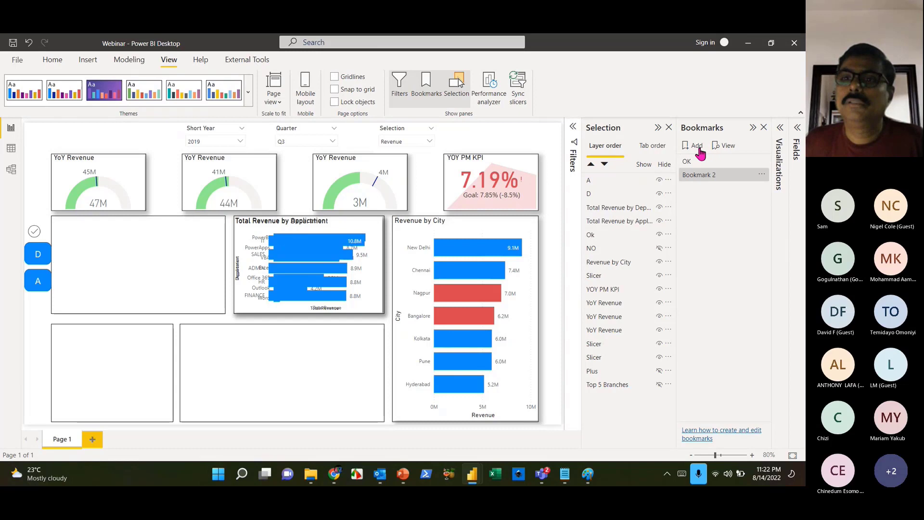
pyautogui.doubleClick(706, 176)
pyautogui.write('NO')
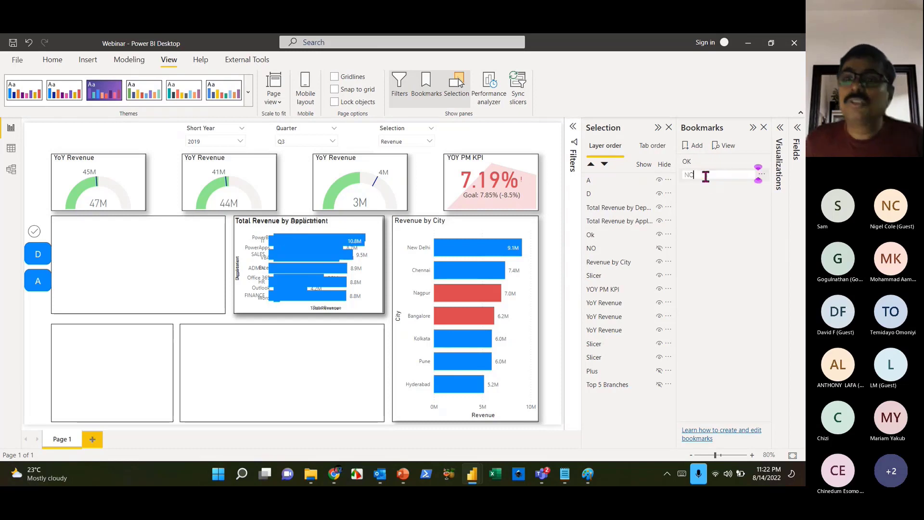
pyautogui.press('Return')
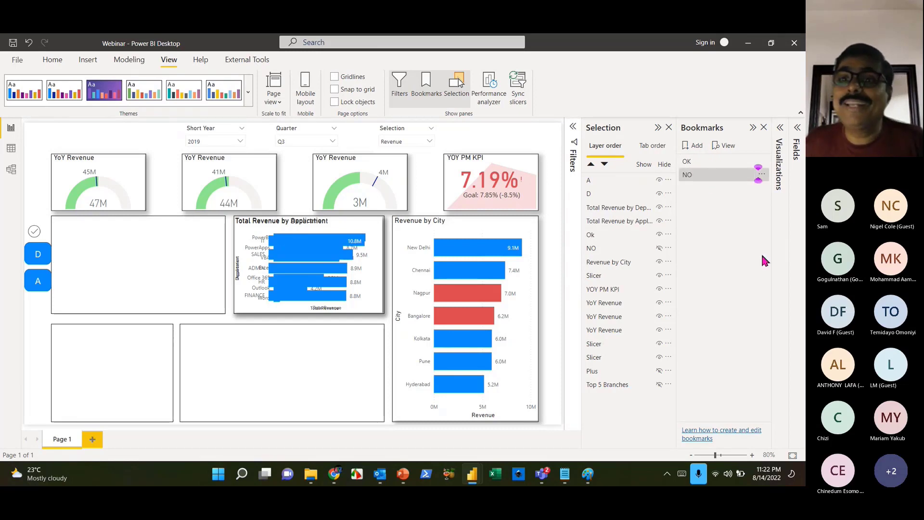
# - Hide the Ok check-mark layer, show the NO X layer, and update the bookmark with this visibility
pyautogui.click(658, 235)
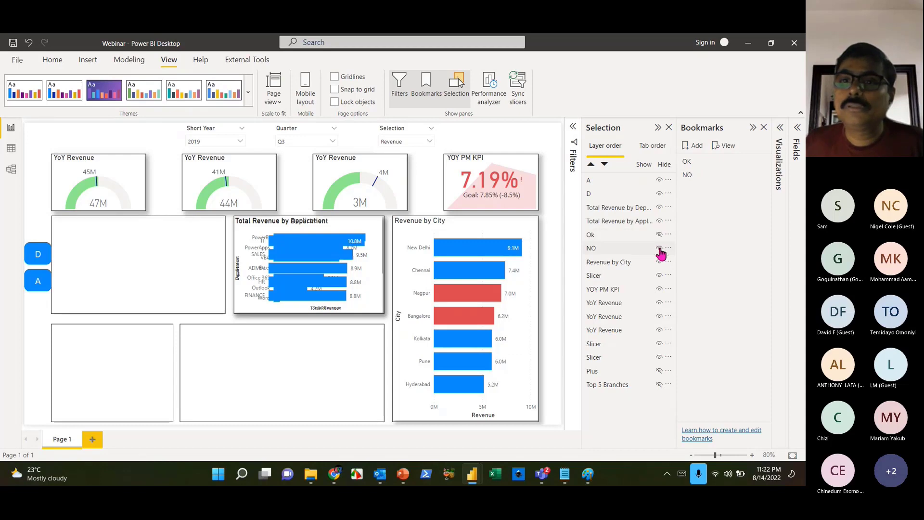
pyautogui.click(658, 249)
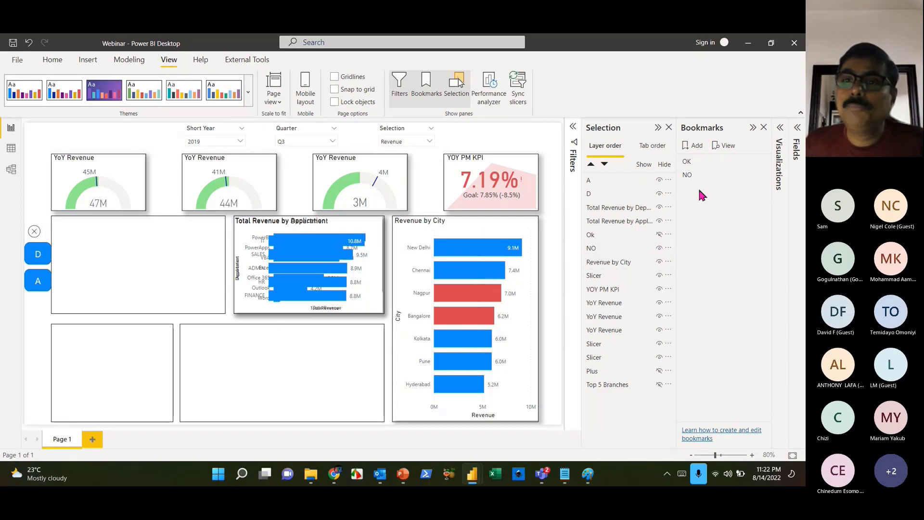
pyautogui.click(689, 163)
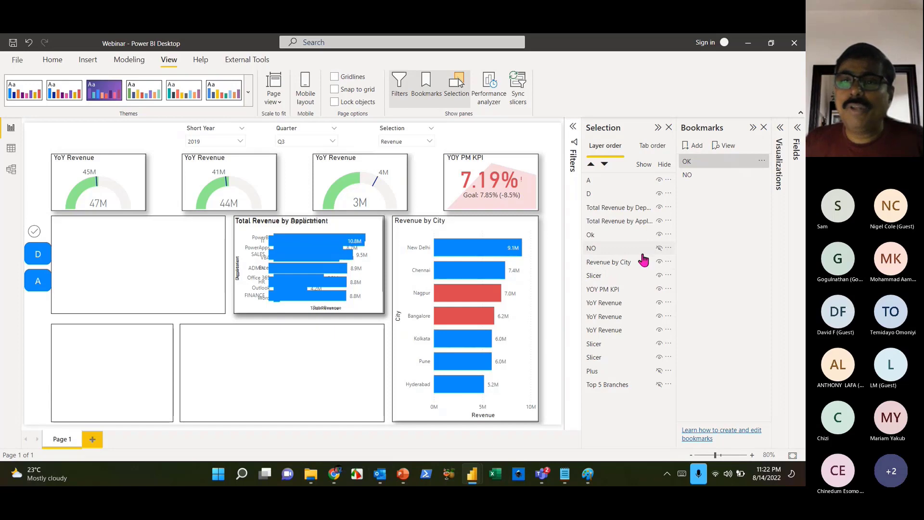
pyautogui.click(659, 235)
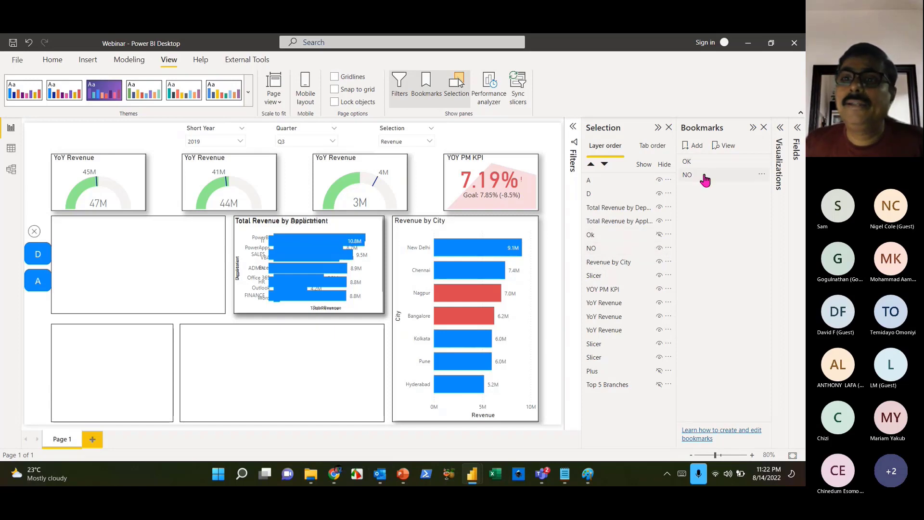
pyautogui.click(761, 161)
pyautogui.click(728, 169)
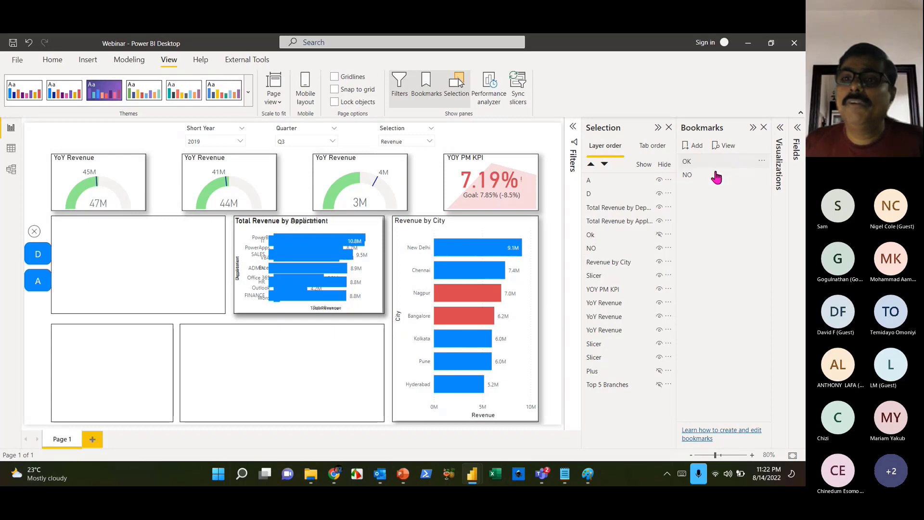
pyautogui.click(703, 177)
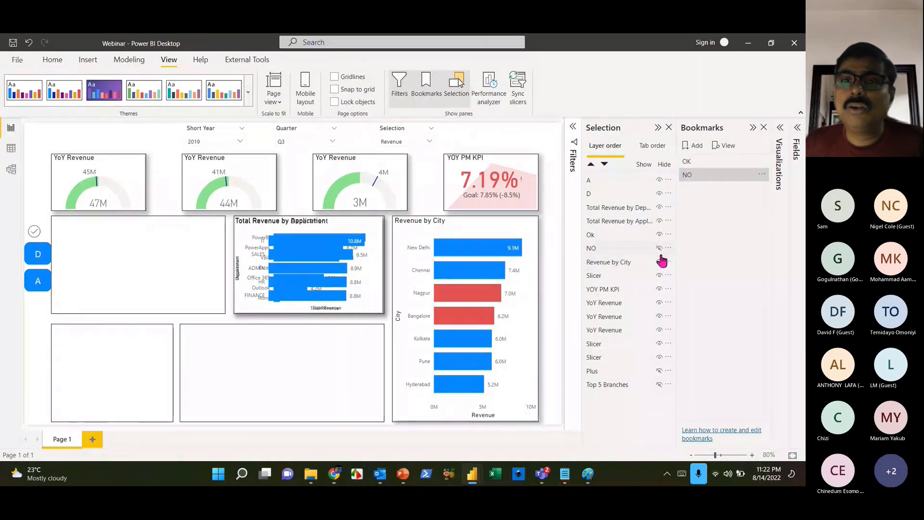
# - Hide the D and A button layers, update the NO bookmark, then test the OK and NO bookmarks
pyautogui.click(659, 193)
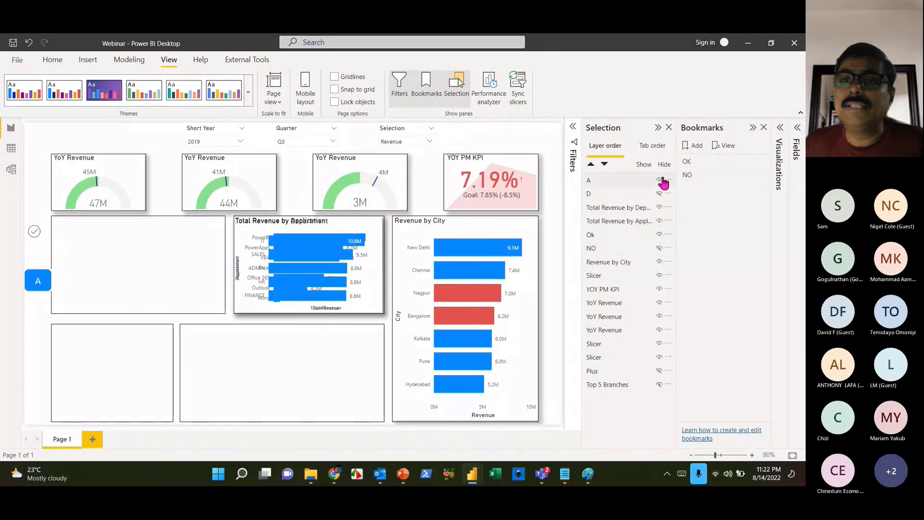
pyautogui.rightClick(663, 179)
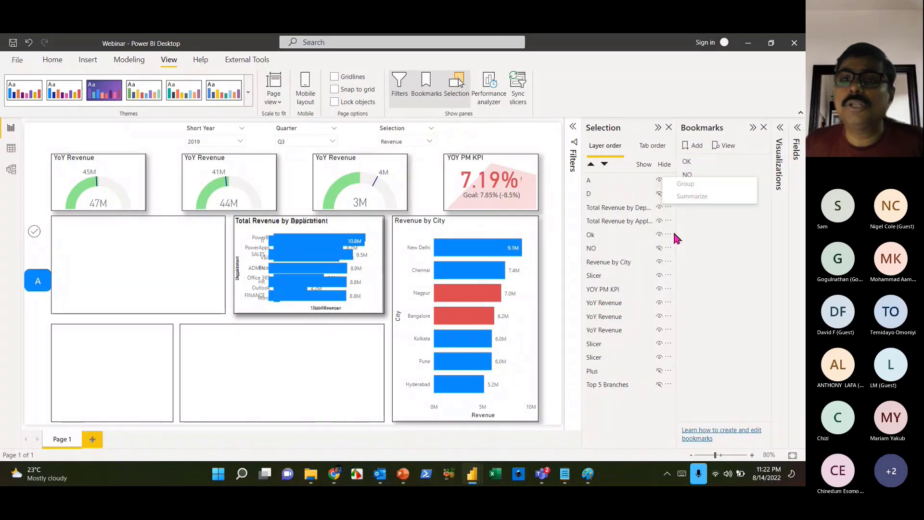
pyautogui.click(659, 181)
pyautogui.click(659, 181)
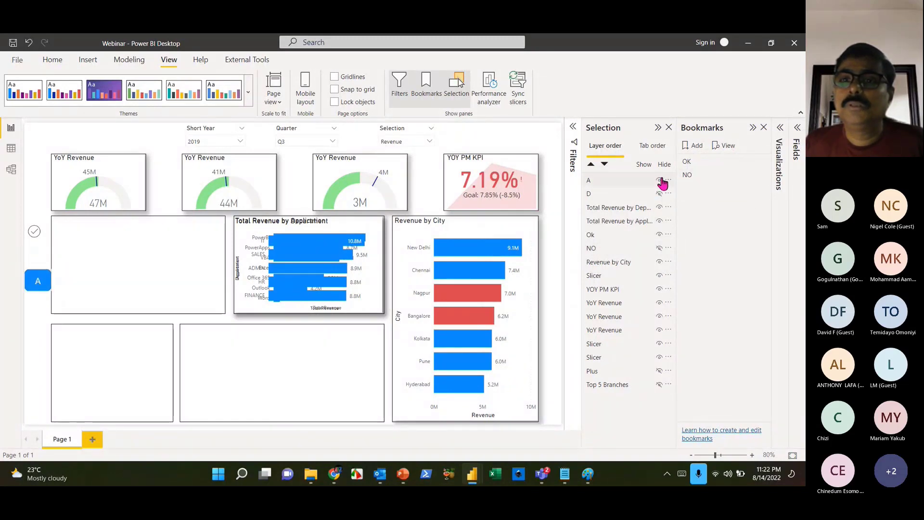
pyautogui.click(659, 180)
pyautogui.click(760, 175)
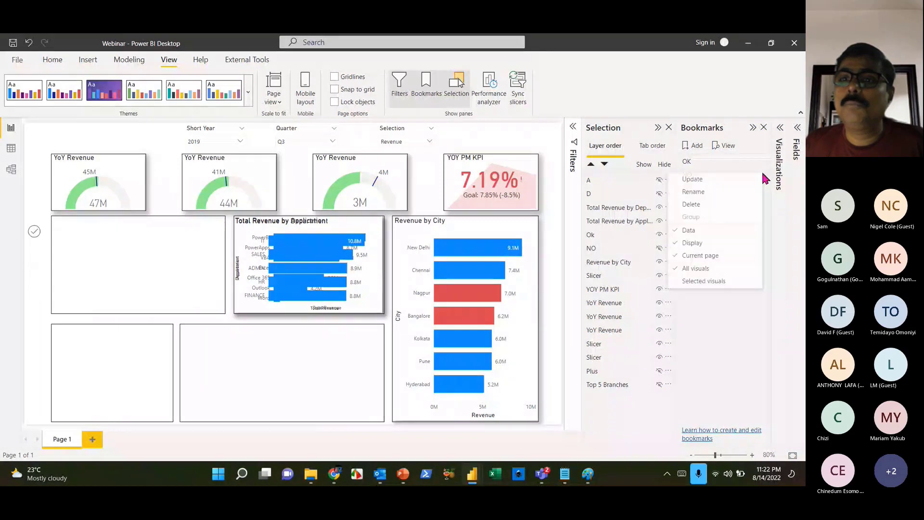
pyautogui.click(733, 186)
pyautogui.click(703, 165)
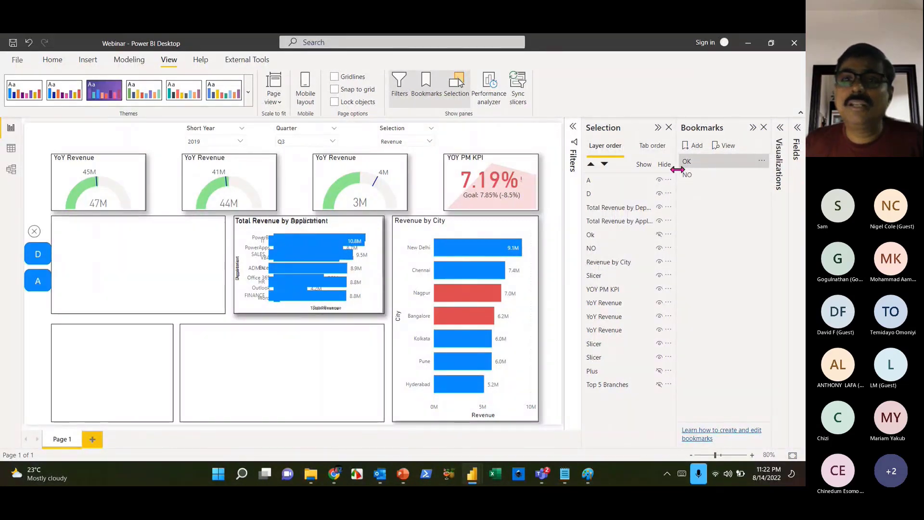
pyautogui.click(689, 175)
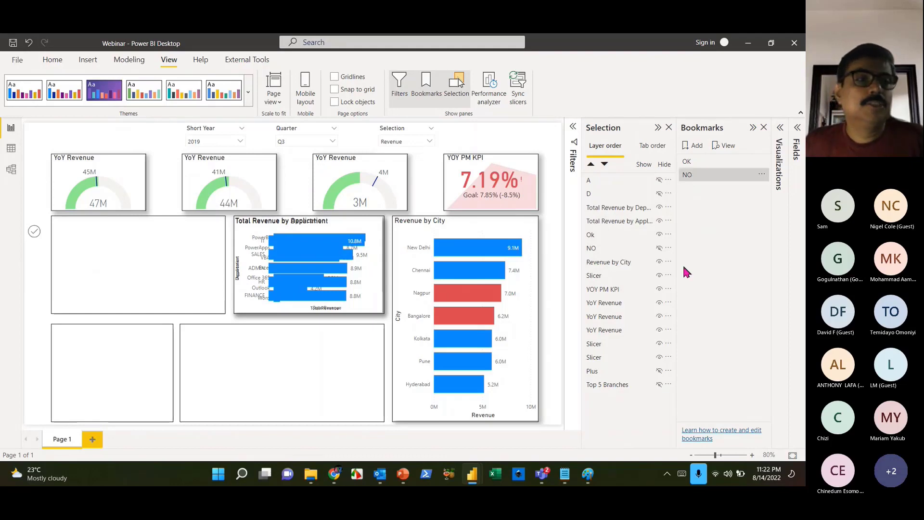
# - Give the check-mark image a Bookmark action that jumps to the OK bookmark
pyautogui.click(35, 240)
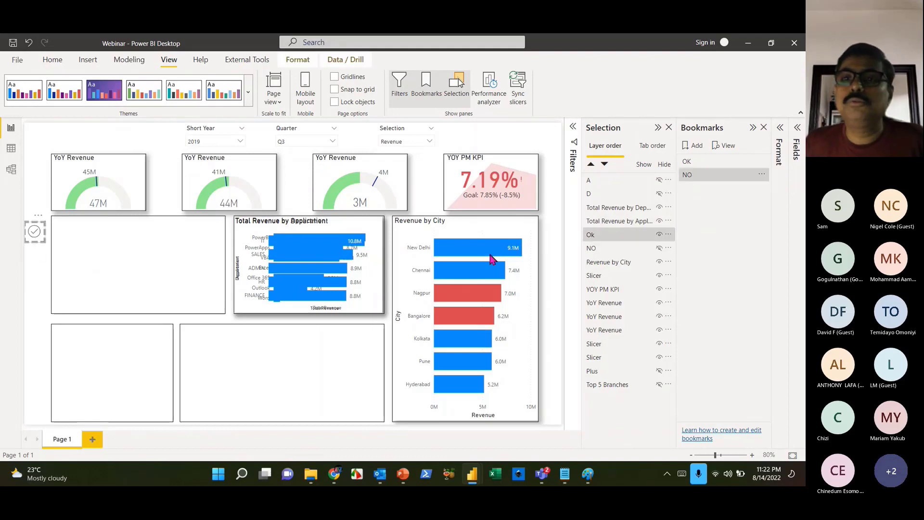
pyautogui.click(780, 153)
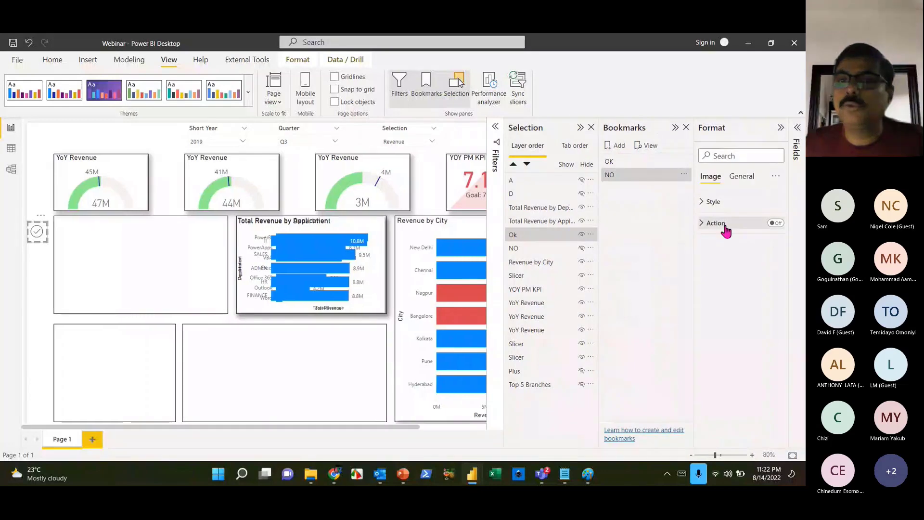
pyautogui.click(724, 227)
pyautogui.click(776, 224)
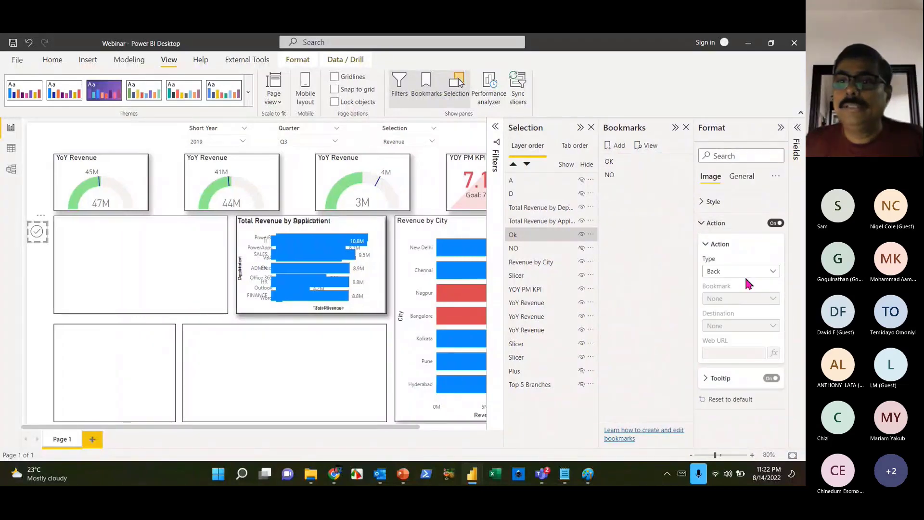
pyautogui.click(744, 271)
pyautogui.click(734, 299)
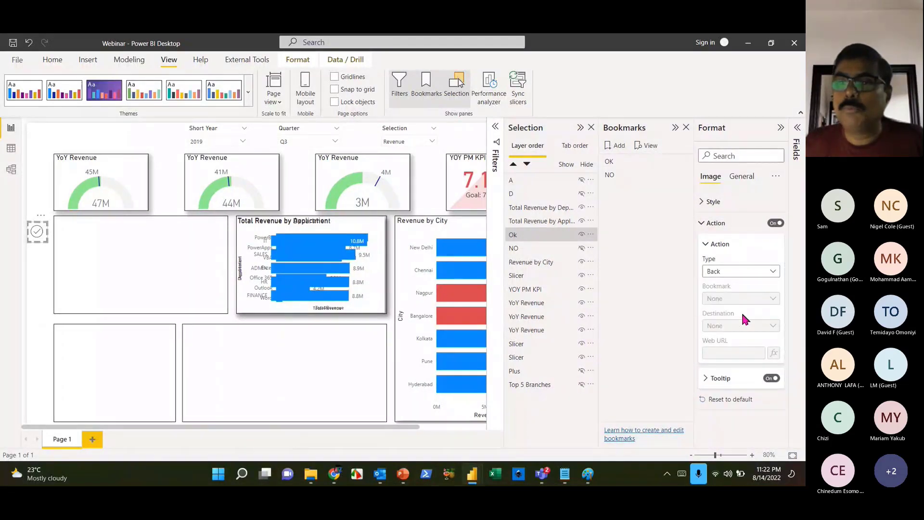
pyautogui.click(756, 299)
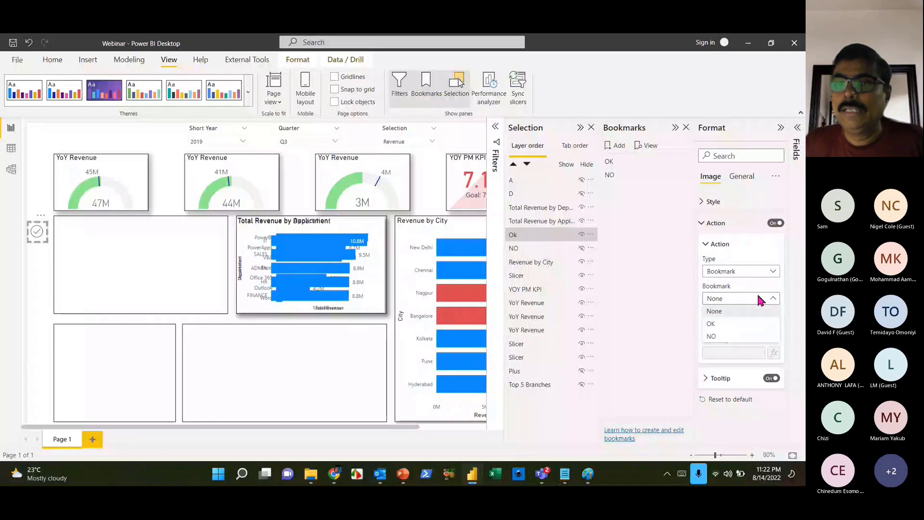
pyautogui.click(729, 326)
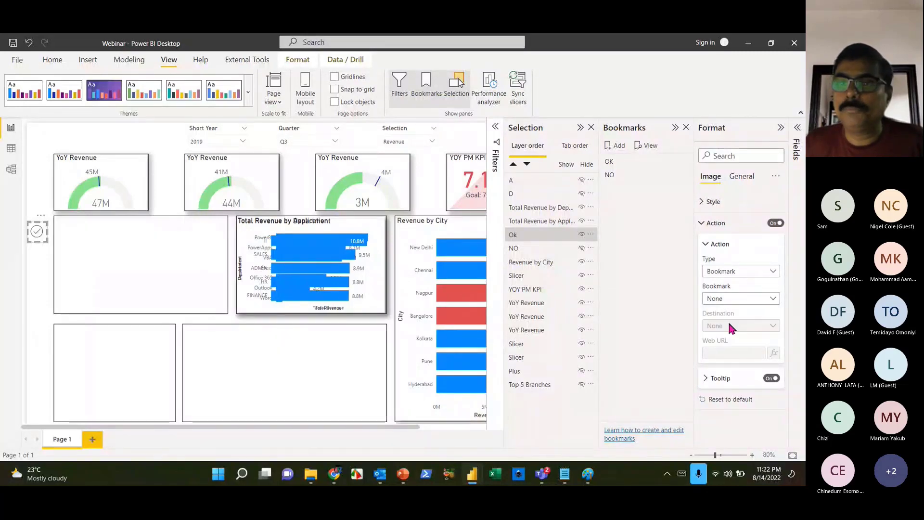
# - Give the X image a Bookmark action that jumps to the NO bookmark
pyautogui.click(631, 175)
pyautogui.click(163, 368)
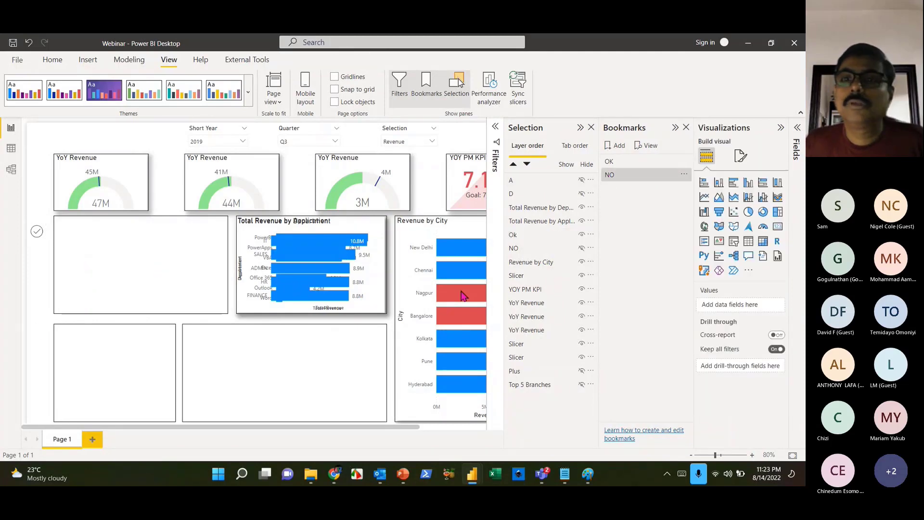
pyautogui.click(618, 166)
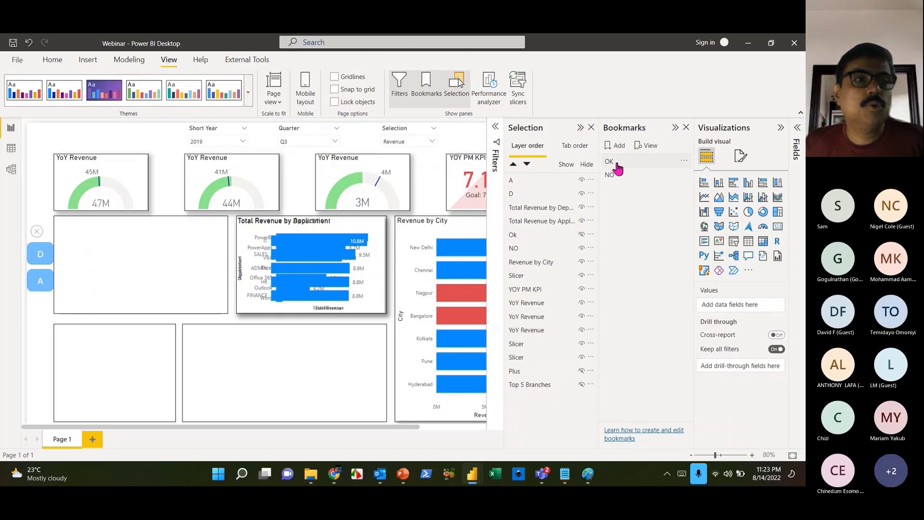
pyautogui.click(35, 235)
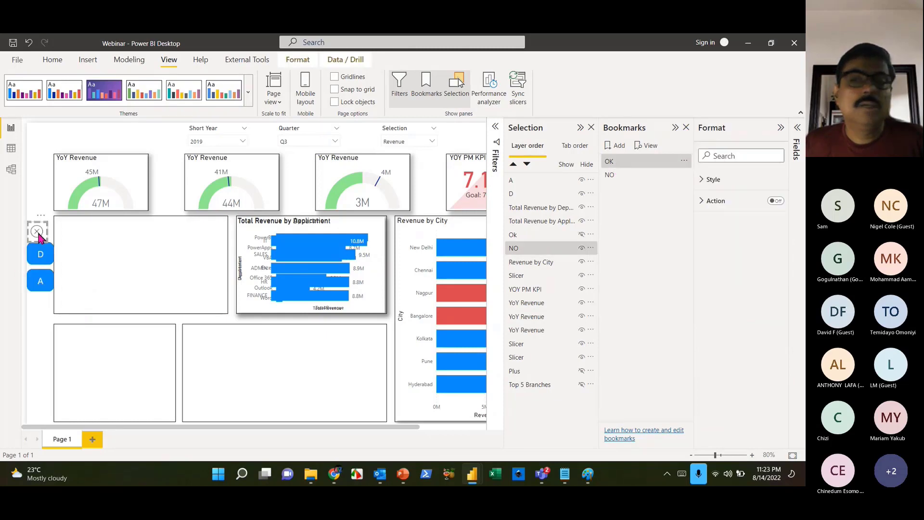
pyautogui.click(738, 223)
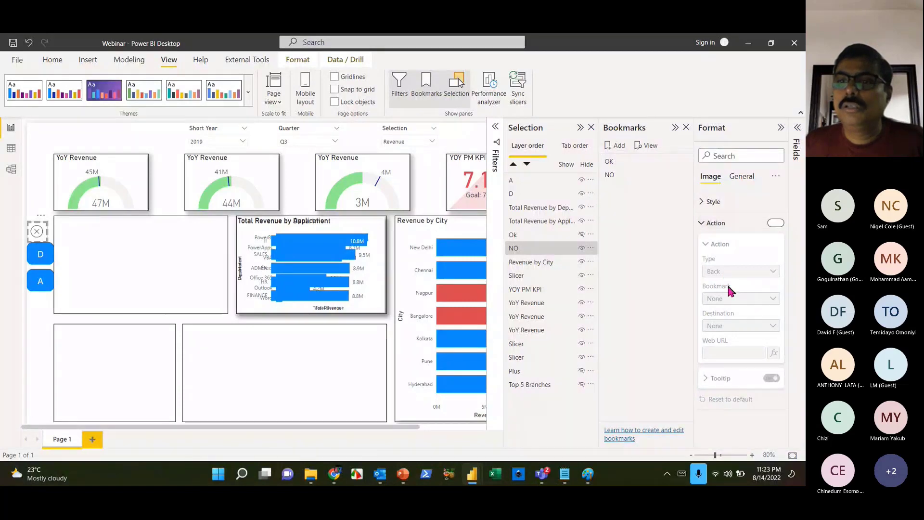
pyautogui.click(736, 272)
pyautogui.click(731, 299)
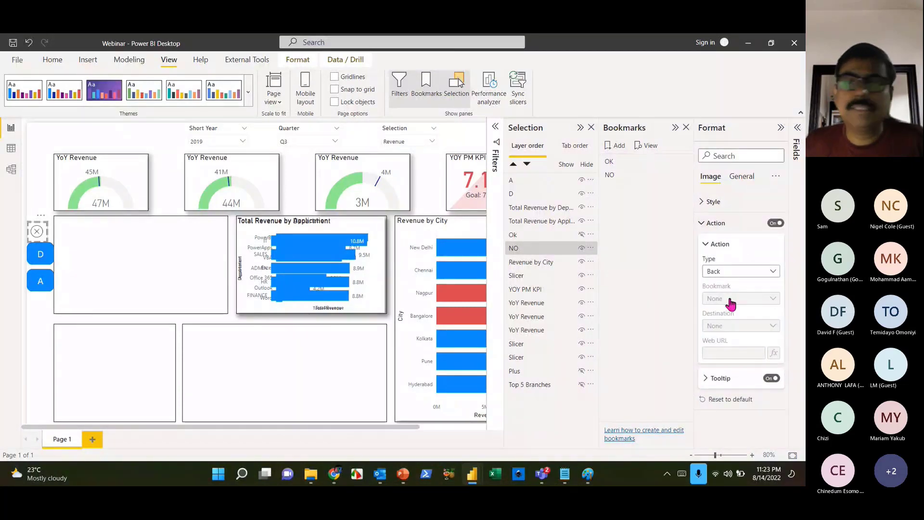
pyautogui.click(729, 300)
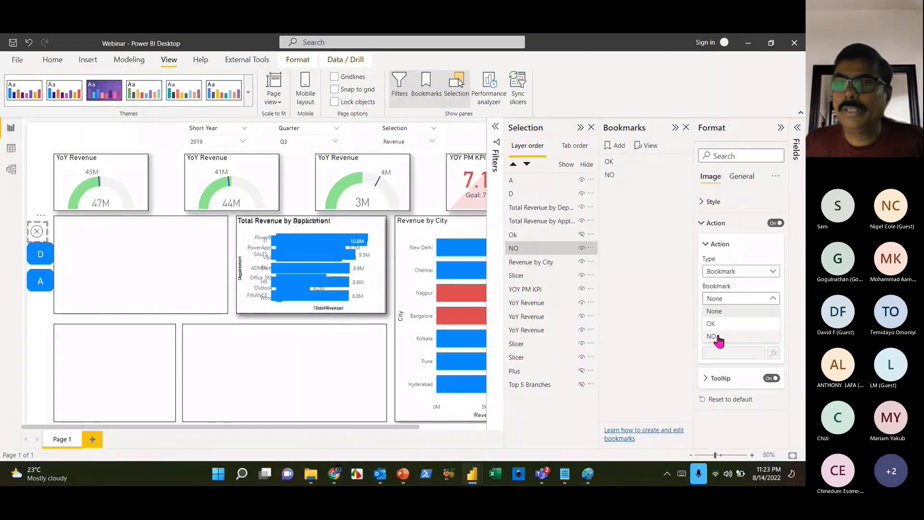
pyautogui.click(714, 336)
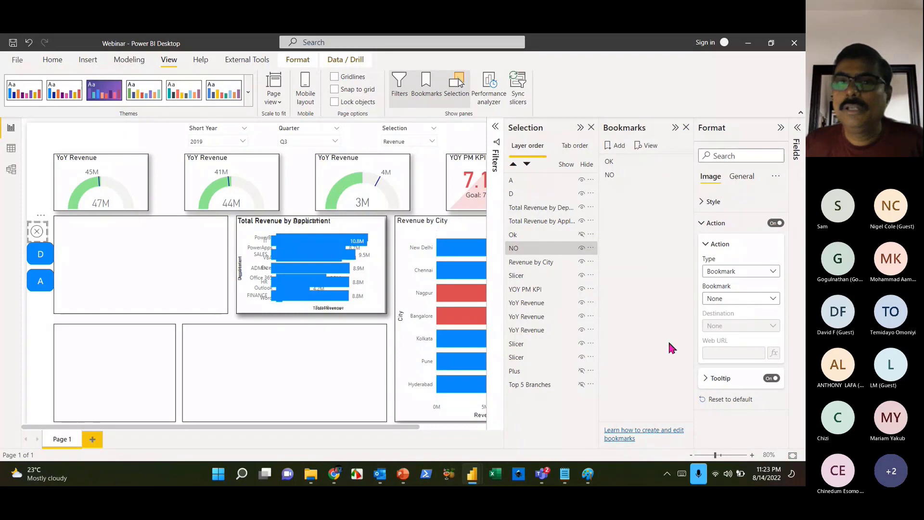
pyautogui.click(44, 372)
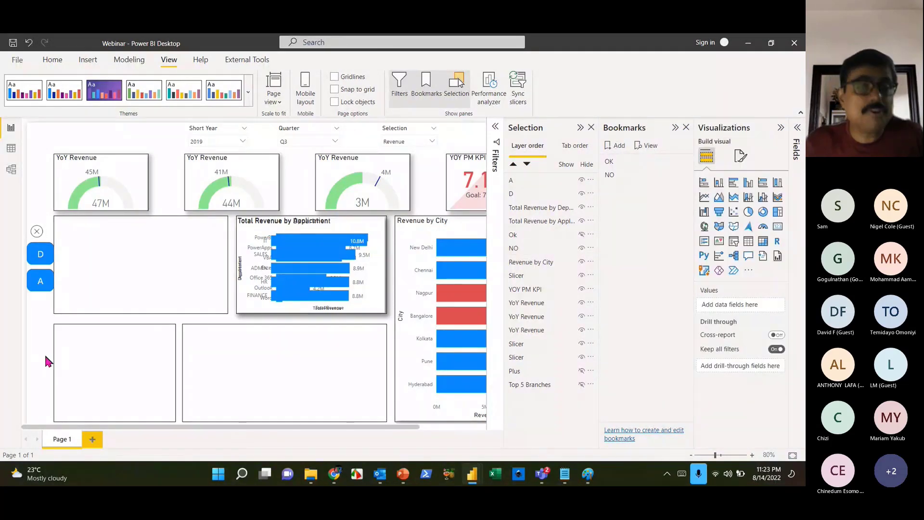
pyautogui.keyDown('ctrl'); pyautogui.click(37, 232); pyautogui.keyUp('ctrl')
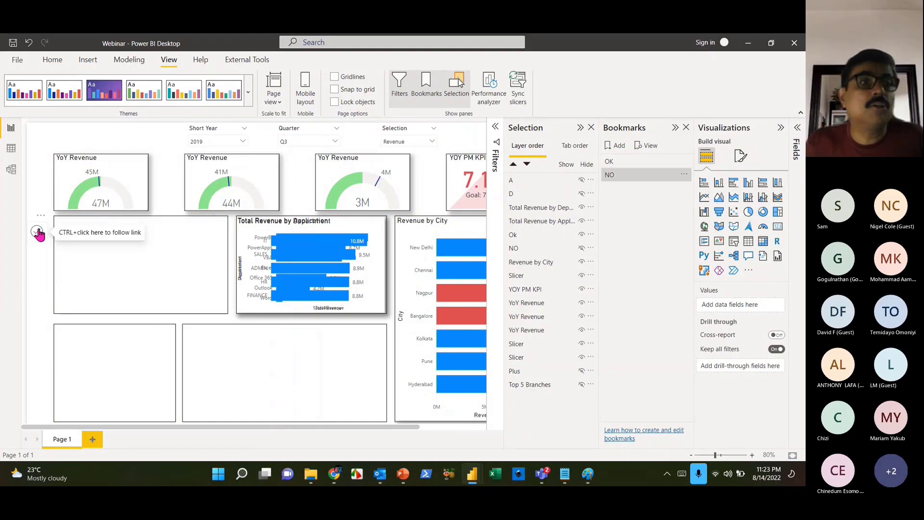
pyautogui.keyDown('ctrl'); pyautogui.click(37, 233); pyautogui.keyUp('ctrl')
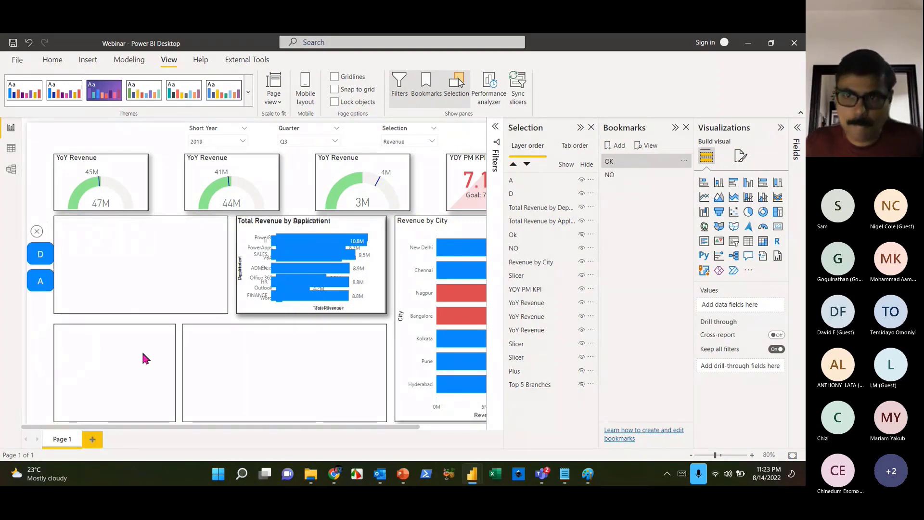
pyautogui.click(49, 253)
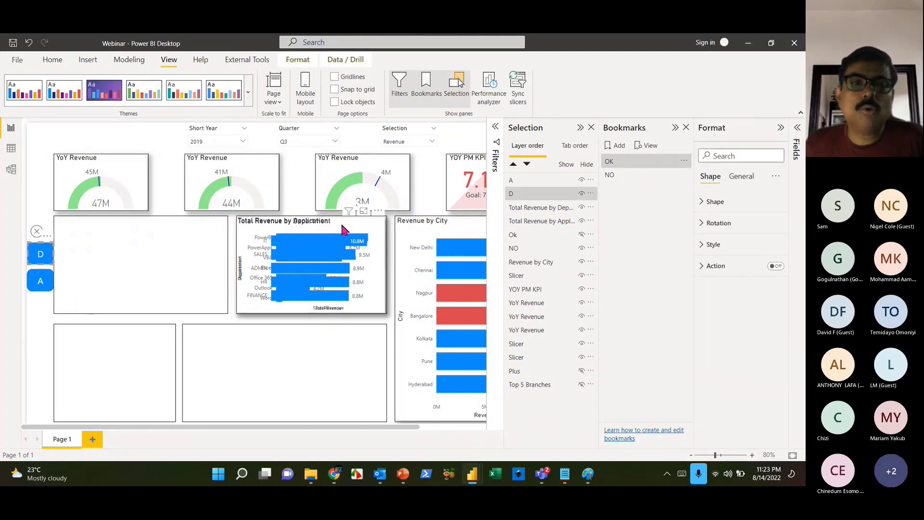
pyautogui.click(46, 288)
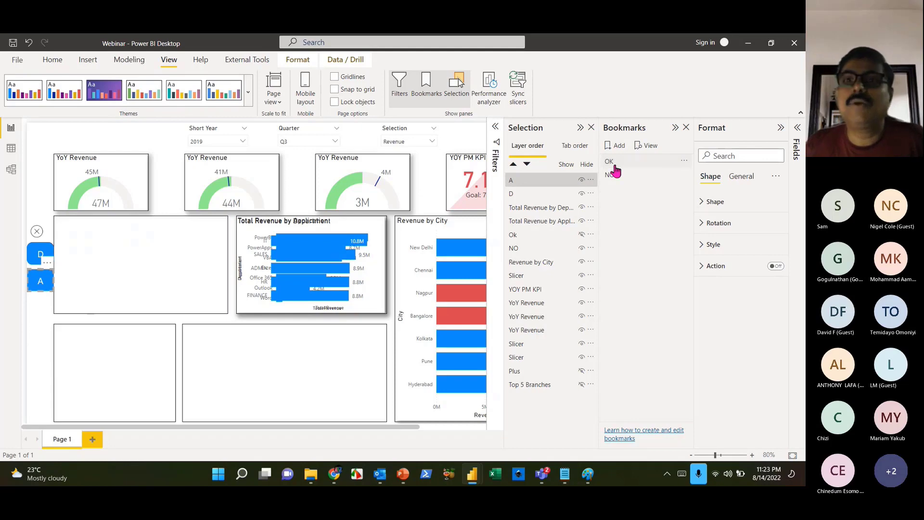
pyautogui.click(616, 145)
# - Name the new bookmark Dept
pyautogui.doubleClick(625, 189)
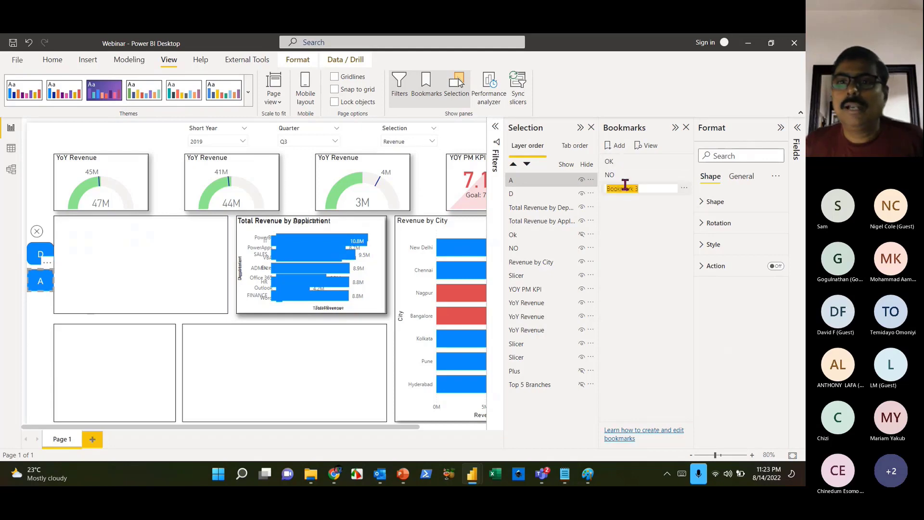
pyautogui.write('Dep')
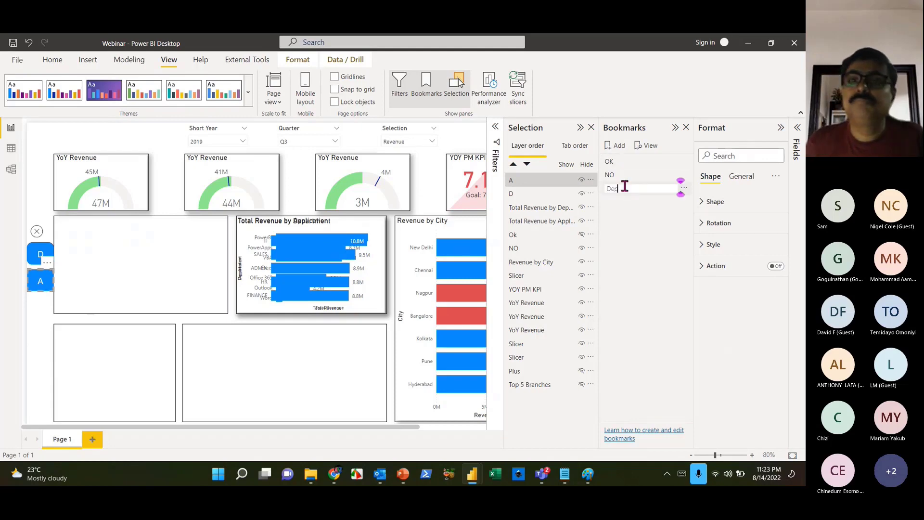
pyautogui.write('t')
pyautogui.press('Return')
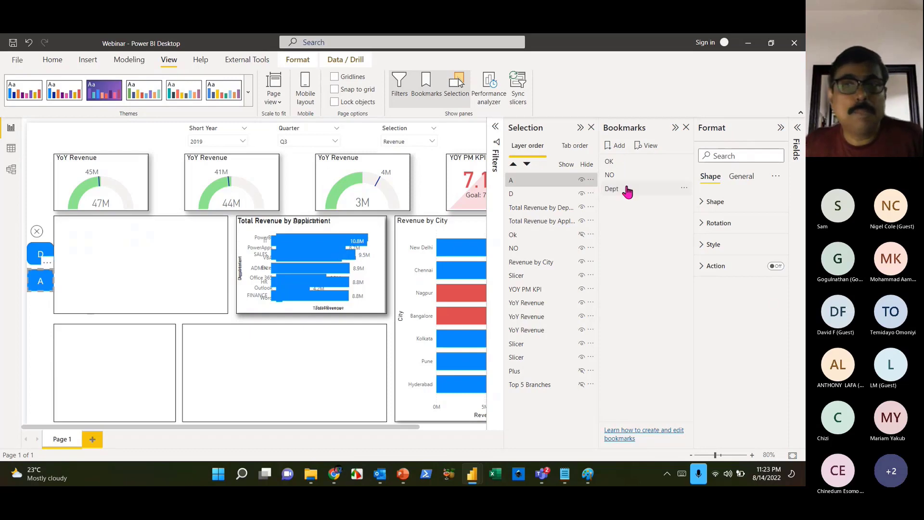
# - Hide the Total Revenue by Application chart and update the Dept bookmark with this view
pyautogui.click(627, 191)
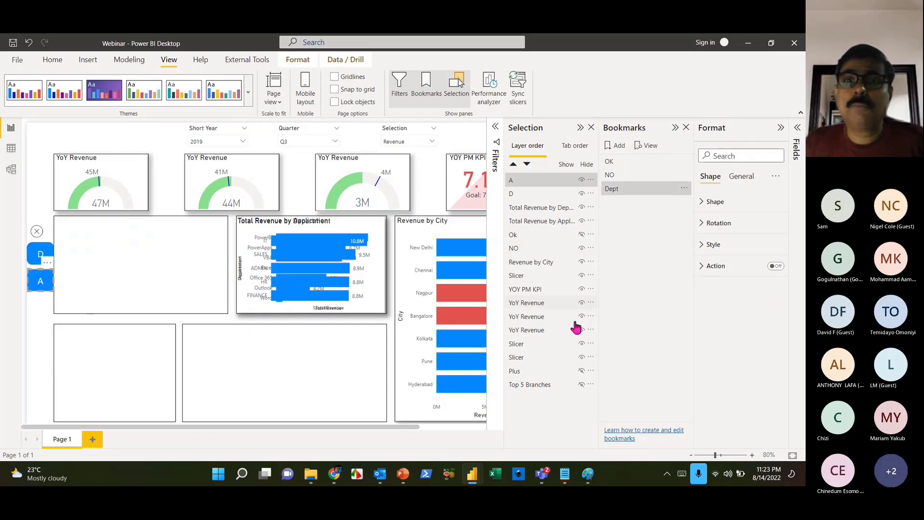
pyautogui.click(582, 223)
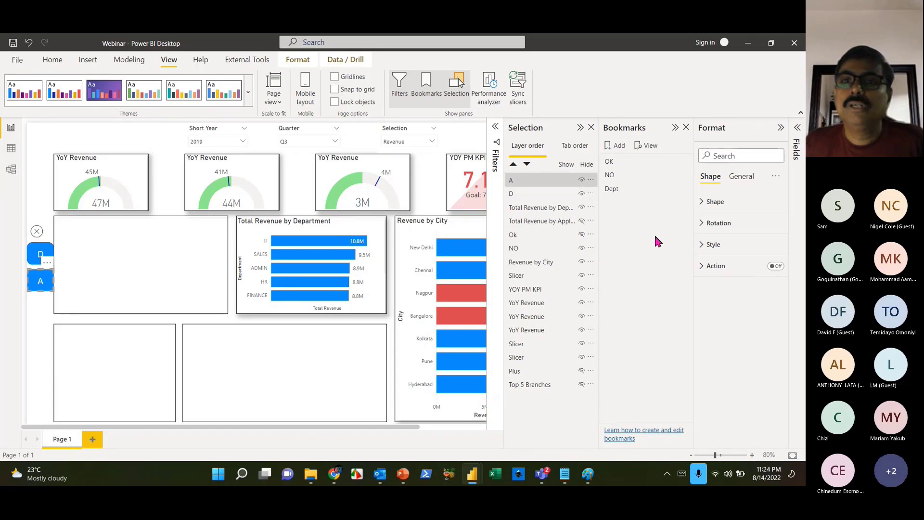
pyautogui.click(683, 189)
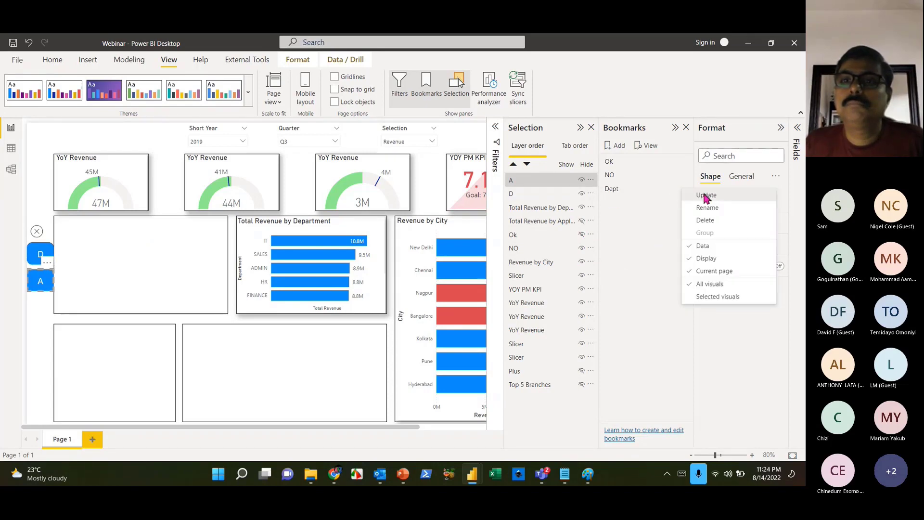
pyautogui.click(634, 256)
# - Add a new bookmark and name it City
pyautogui.click(616, 145)
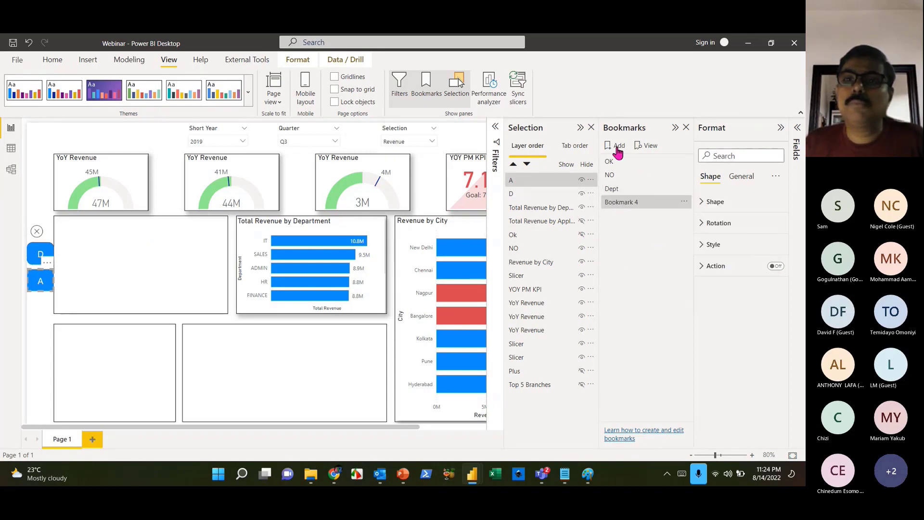
pyautogui.doubleClick(636, 205)
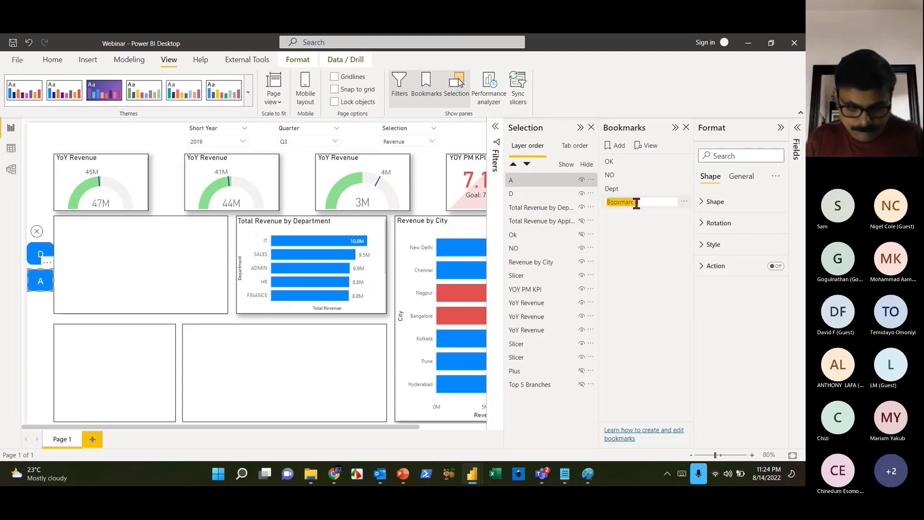
pyautogui.write('City')
pyautogui.press('Return')
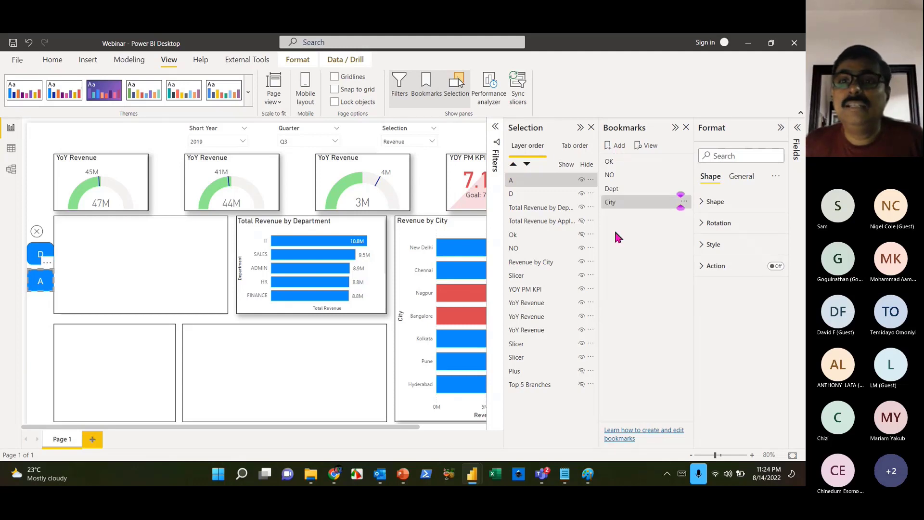
pyautogui.click(618, 204)
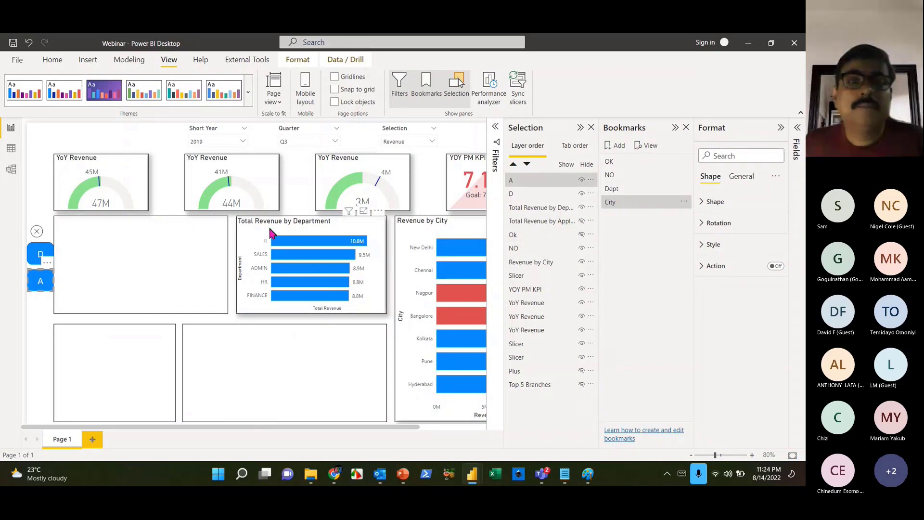
# - Hide the Department chart, show the Application chart, and update the City bookmark
pyautogui.click(582, 207)
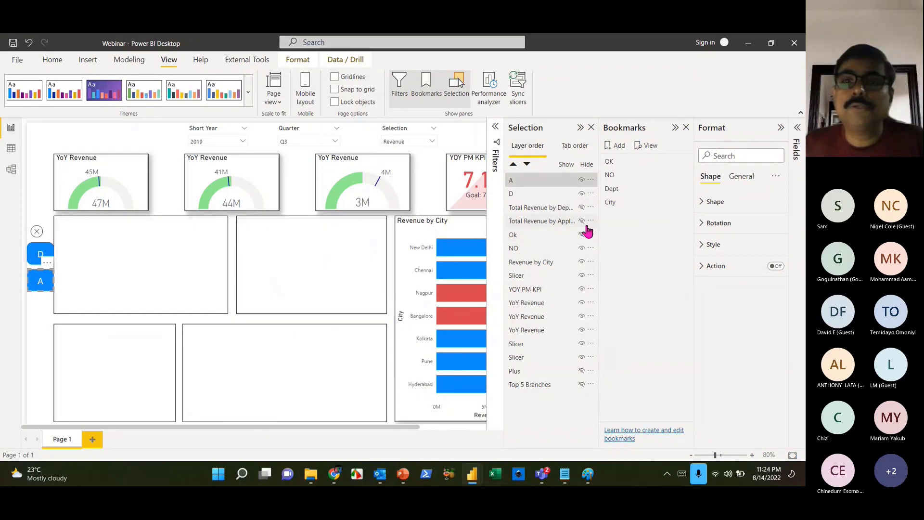
pyautogui.click(581, 221)
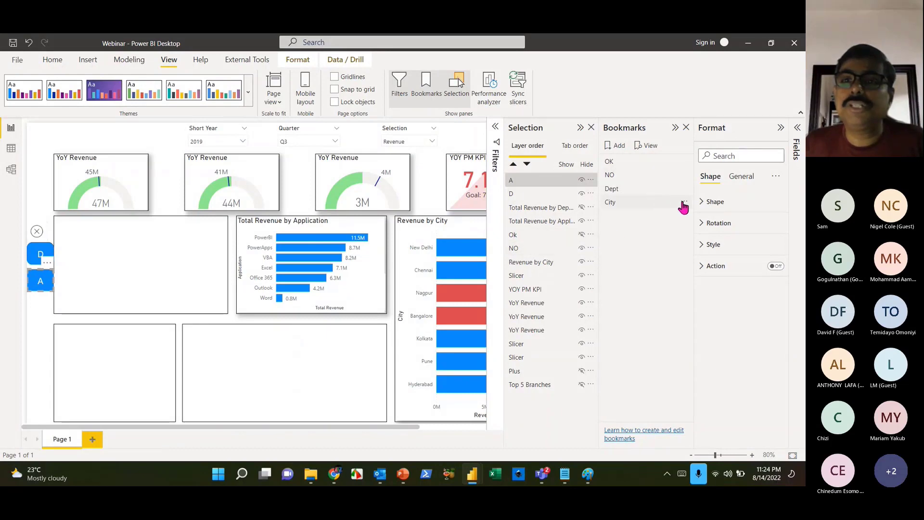
pyautogui.click(685, 202)
pyautogui.click(703, 211)
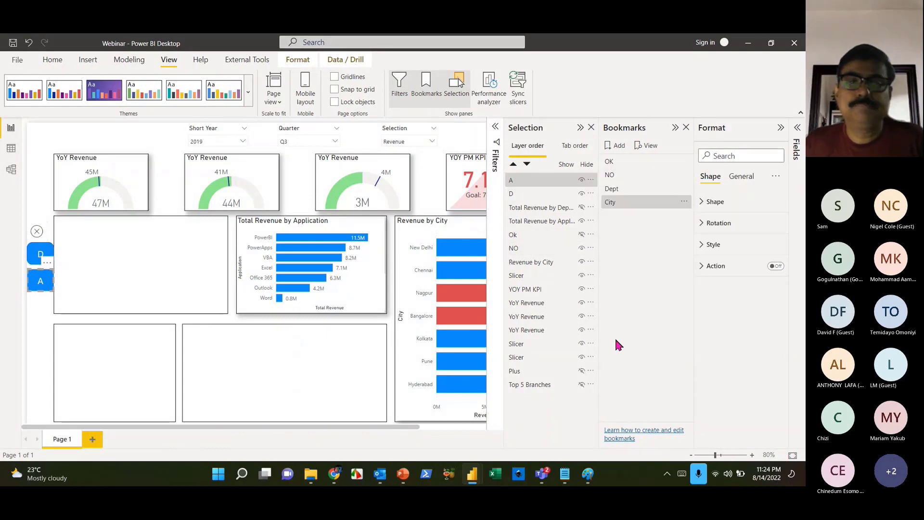
pyautogui.click(270, 401)
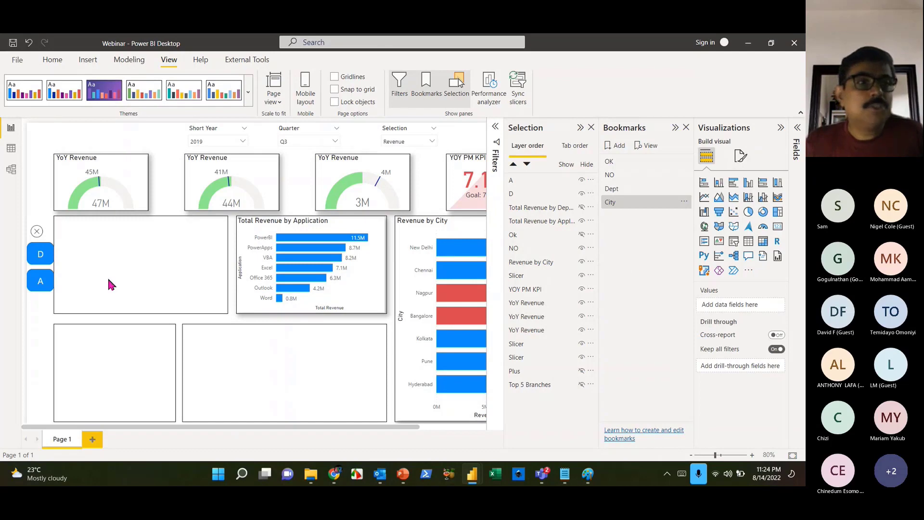
# - Hide the Department chart in the NO view and update the NO bookmark
pyautogui.keyDown('ctrl'); pyautogui.click(35, 233); pyautogui.keyUp('ctrl')
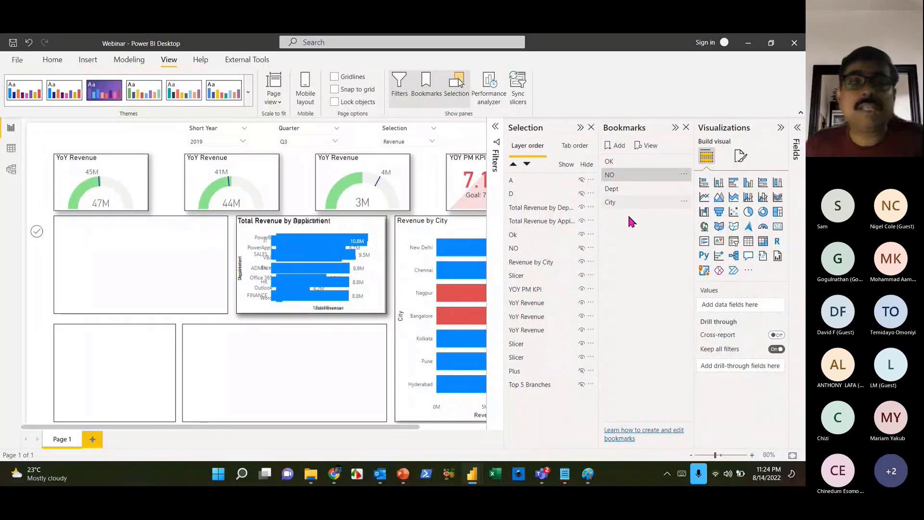
pyautogui.click(581, 207)
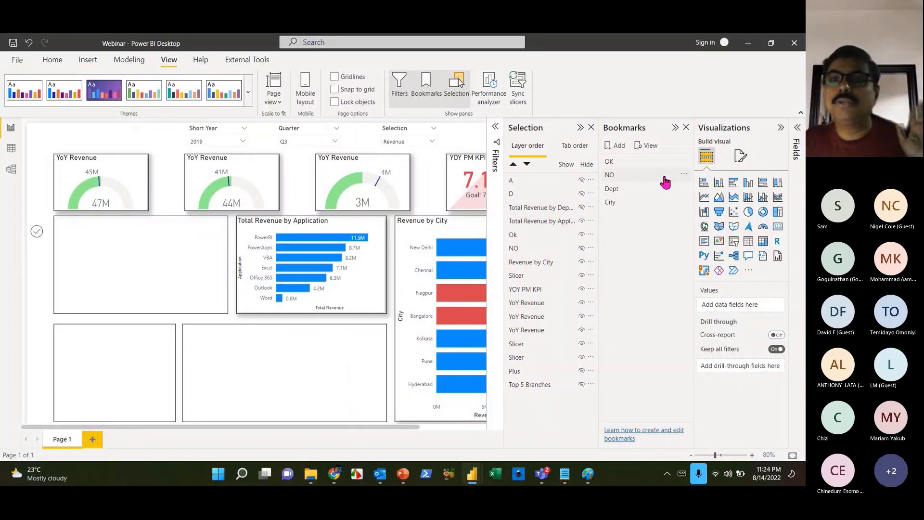
pyautogui.click(684, 174)
pyautogui.click(701, 186)
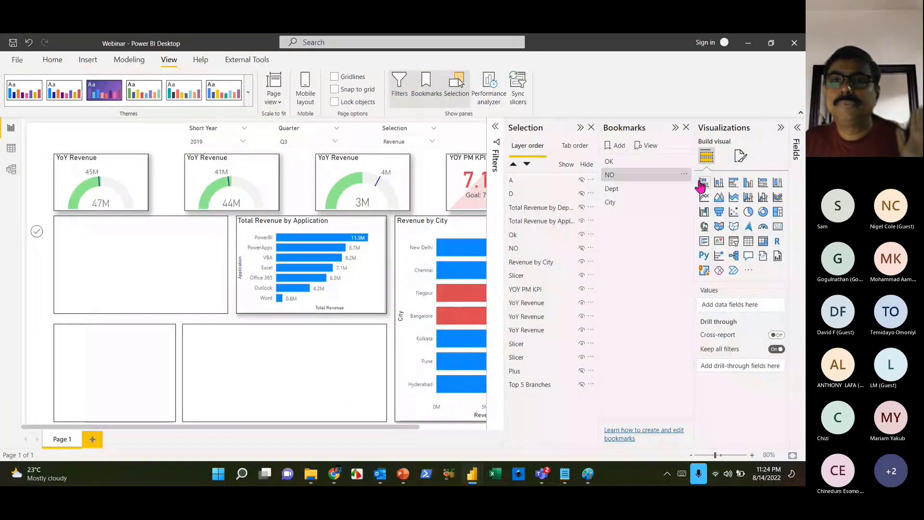
# - Hide the Department chart in the OK view and update the OK bookmark
pyautogui.keyDown('ctrl'); pyautogui.click(42, 236); pyautogui.keyUp('ctrl')
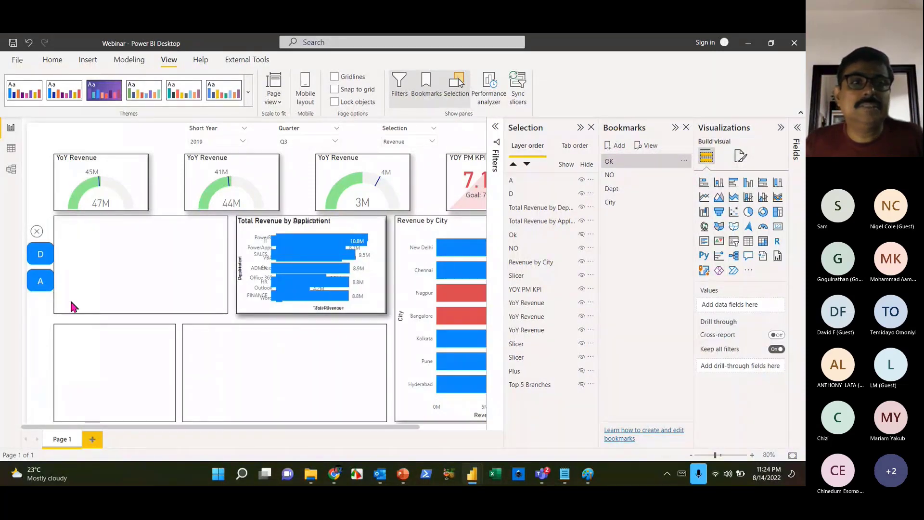
pyautogui.click(582, 208)
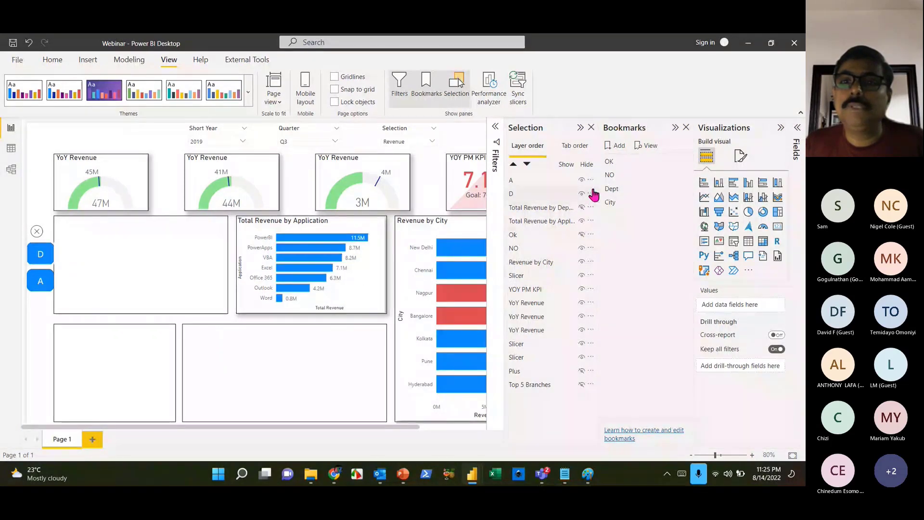
pyautogui.click(685, 163)
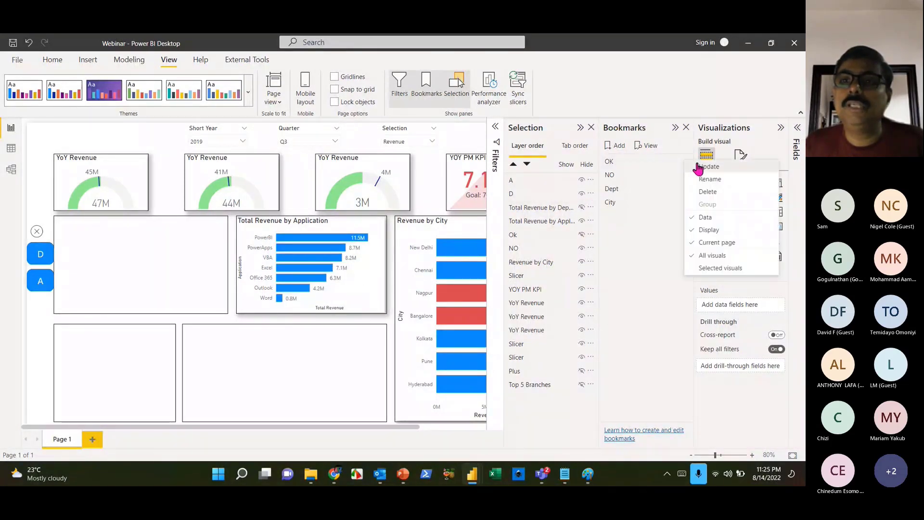
pyautogui.click(700, 167)
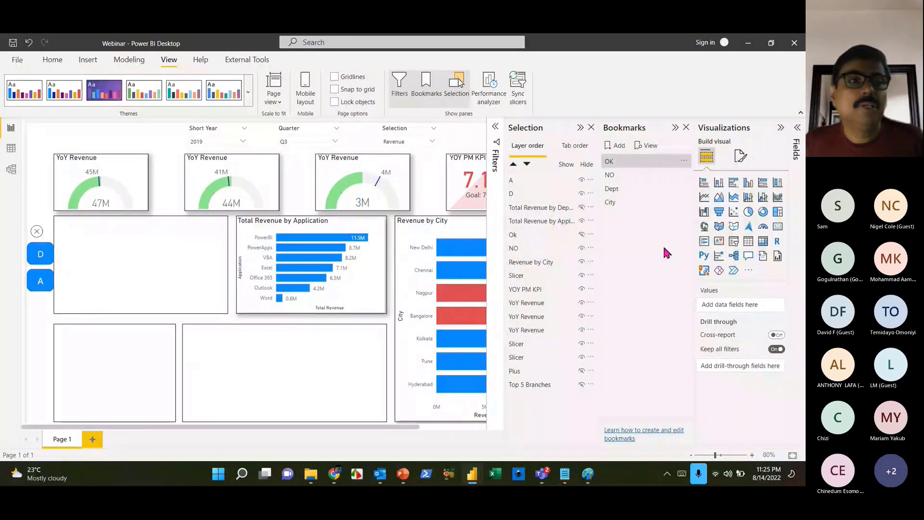
# - Test toggling between NO and OK, then select the D button
pyautogui.keyDown('ctrl'); pyautogui.click(37, 231); pyautogui.keyUp('ctrl')
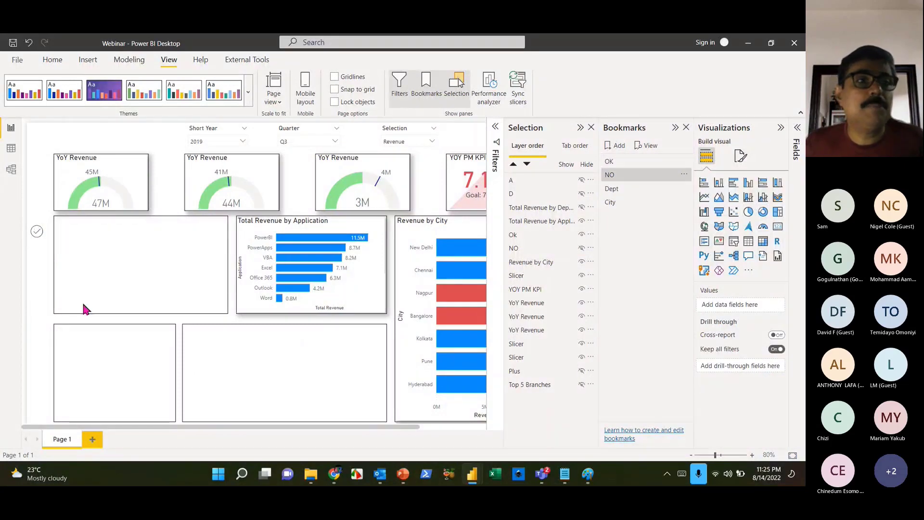
pyautogui.keyDown('ctrl'); pyautogui.click(37, 231); pyautogui.keyUp('ctrl')
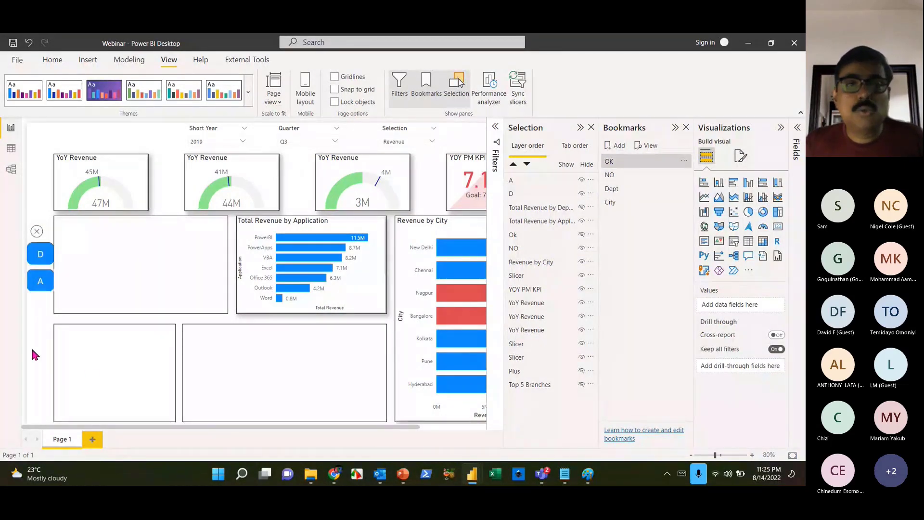
pyautogui.click(42, 260)
pyautogui.click(17, 286)
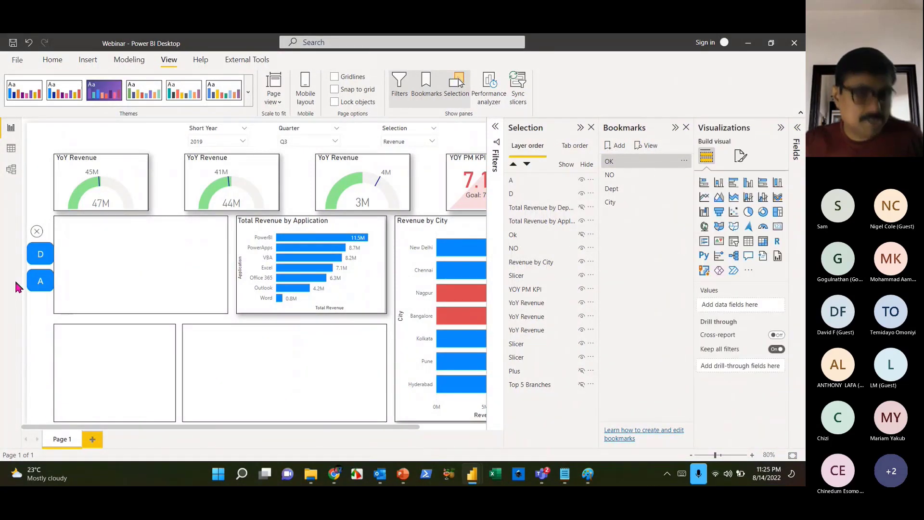
pyautogui.click(40, 255)
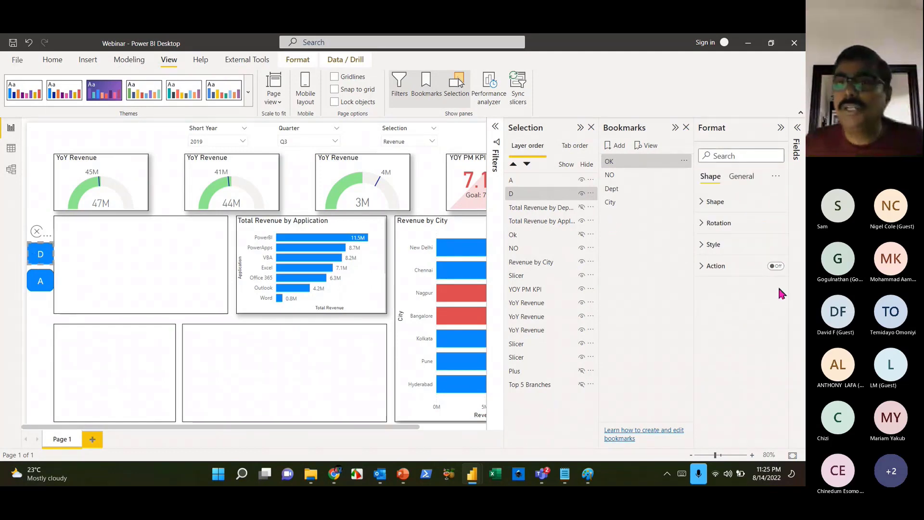
# - Turn on button D's action as a Bookmark jump to Dept
pyautogui.click(727, 273)
pyautogui.click(775, 266)
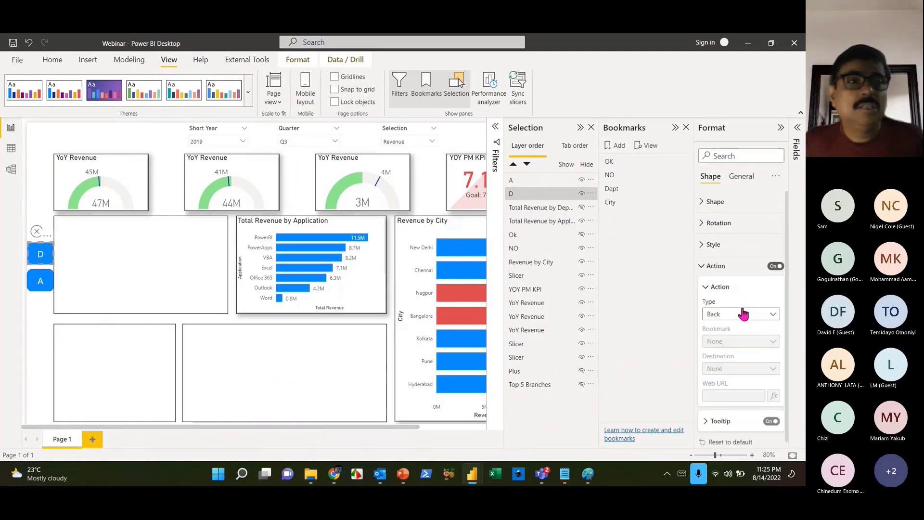
pyautogui.click(738, 314)
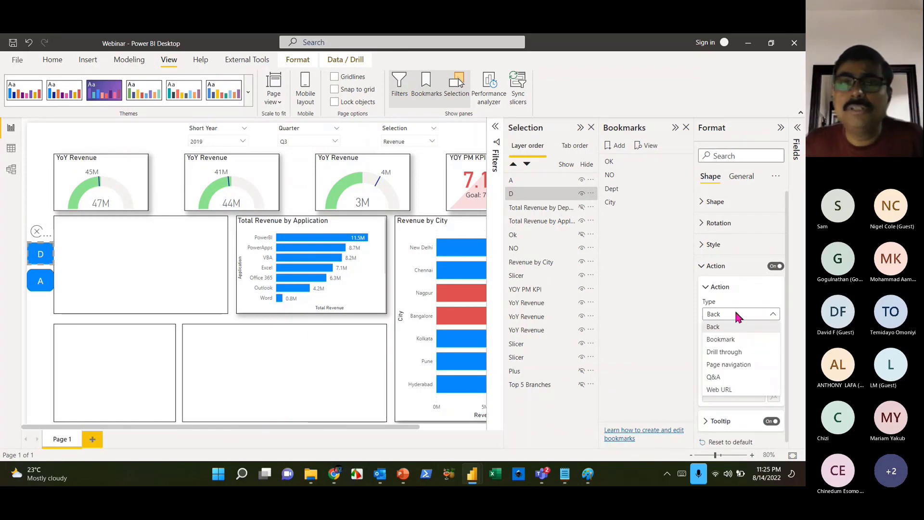
pyautogui.click(724, 340)
pyautogui.click(752, 343)
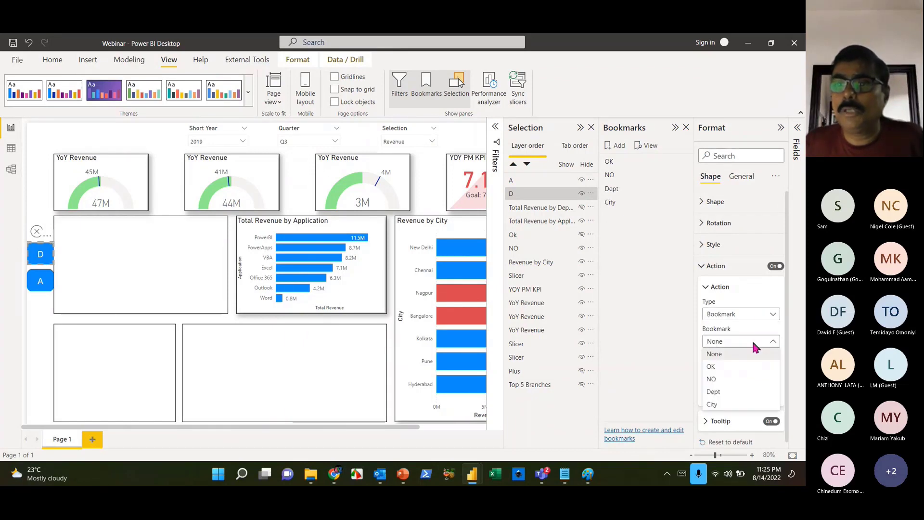
pyautogui.click(722, 393)
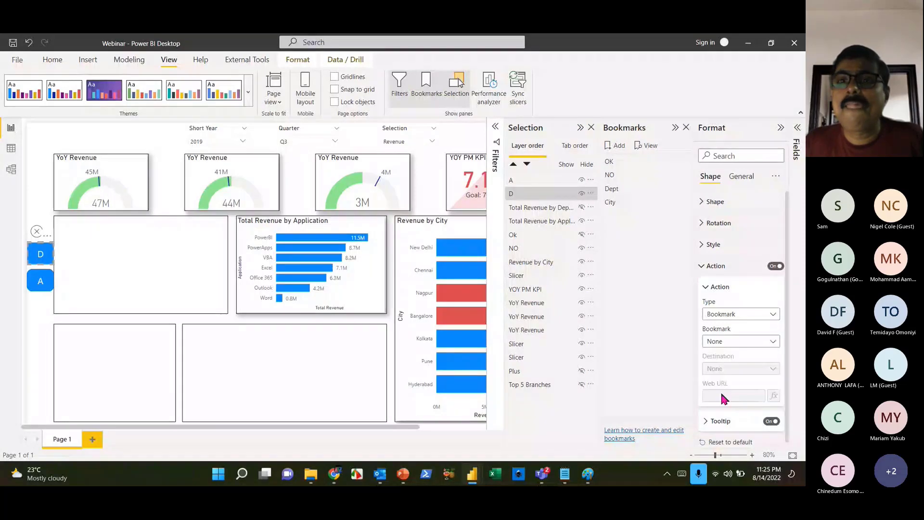
pyautogui.click(634, 203)
# - Turn on button A's action as a Bookmark jump to City
pyautogui.click(41, 281)
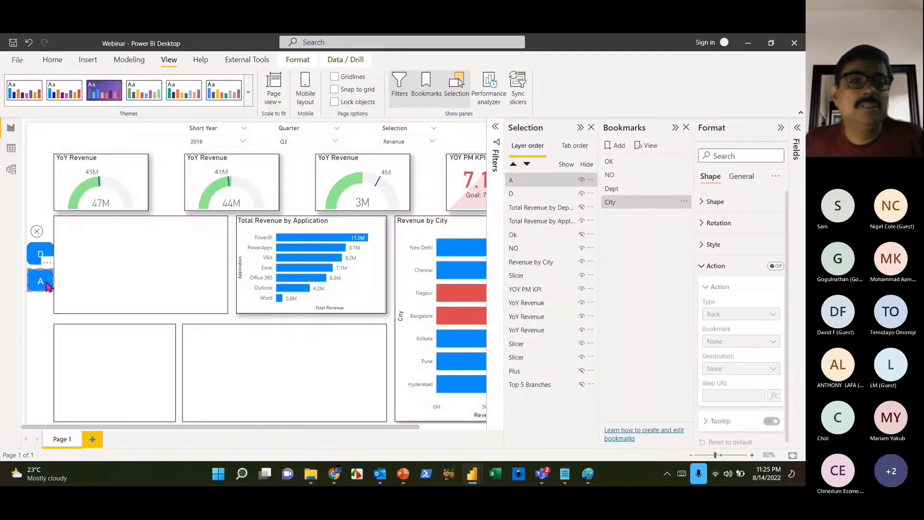
pyautogui.click(776, 265)
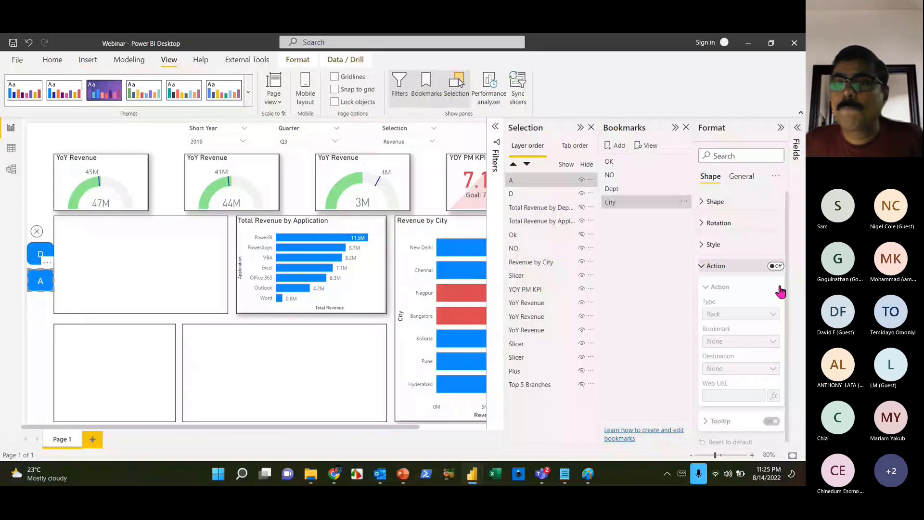
pyautogui.click(747, 314)
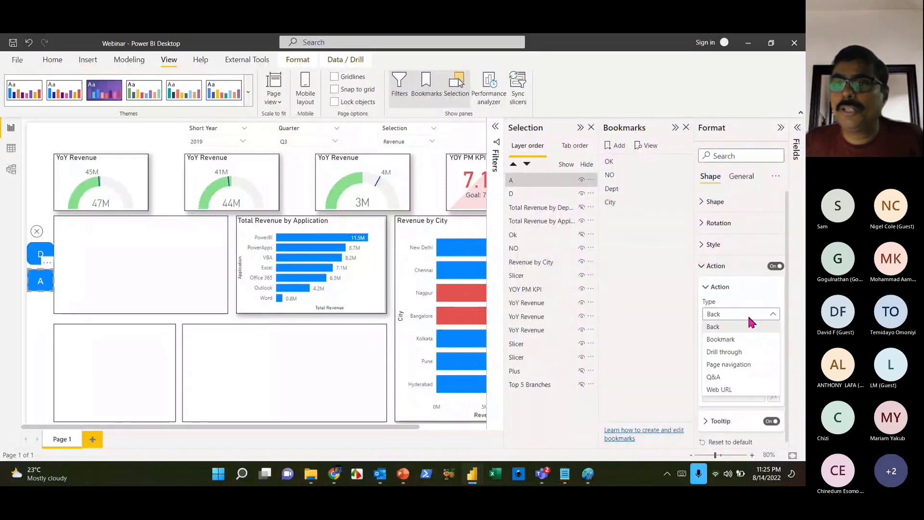
pyautogui.click(735, 328)
pyautogui.click(736, 341)
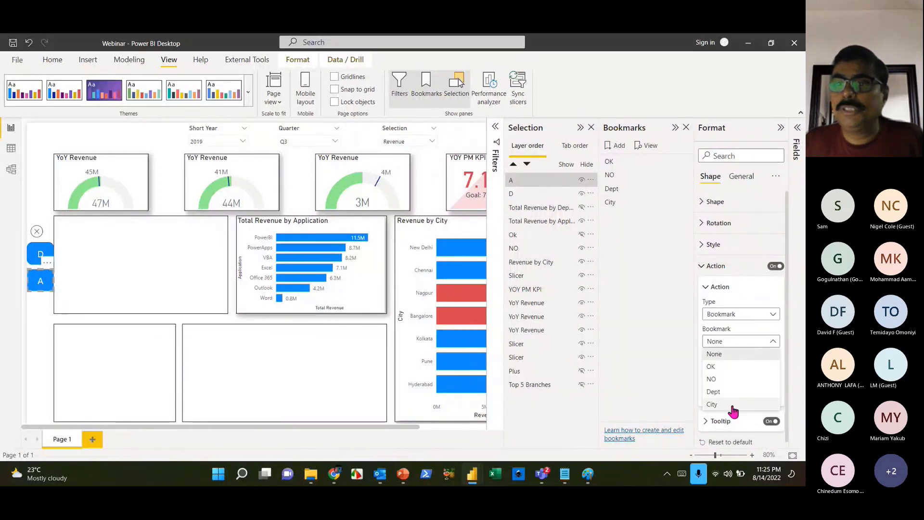
pyautogui.click(714, 405)
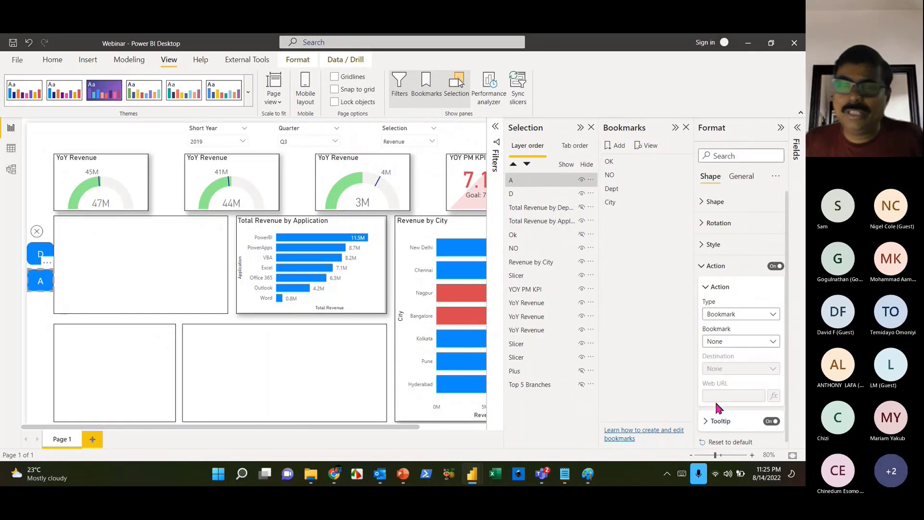
pyautogui.click(266, 411)
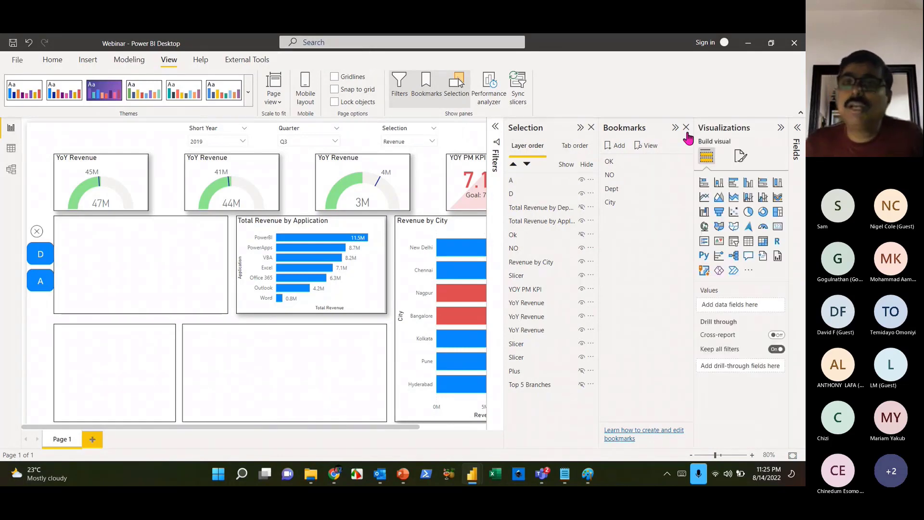
pyautogui.click(686, 128)
pyautogui.click(685, 128)
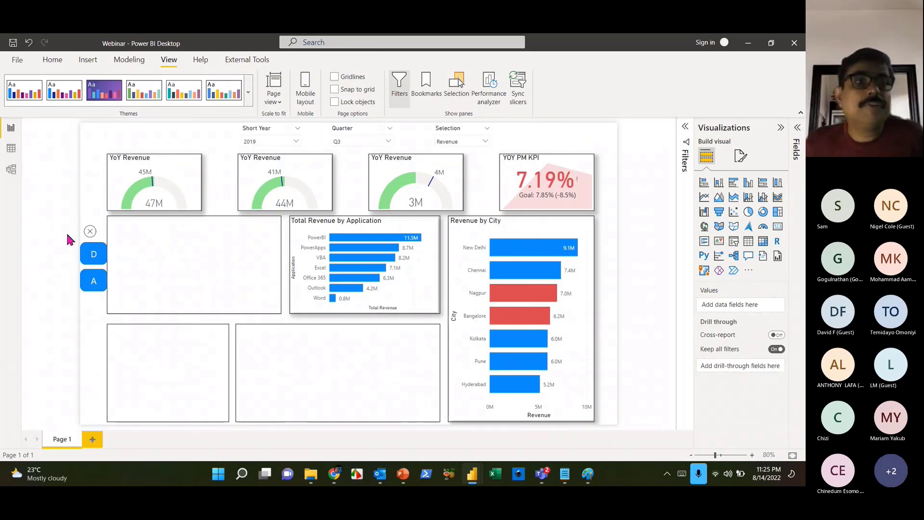
pyautogui.click(90, 232)
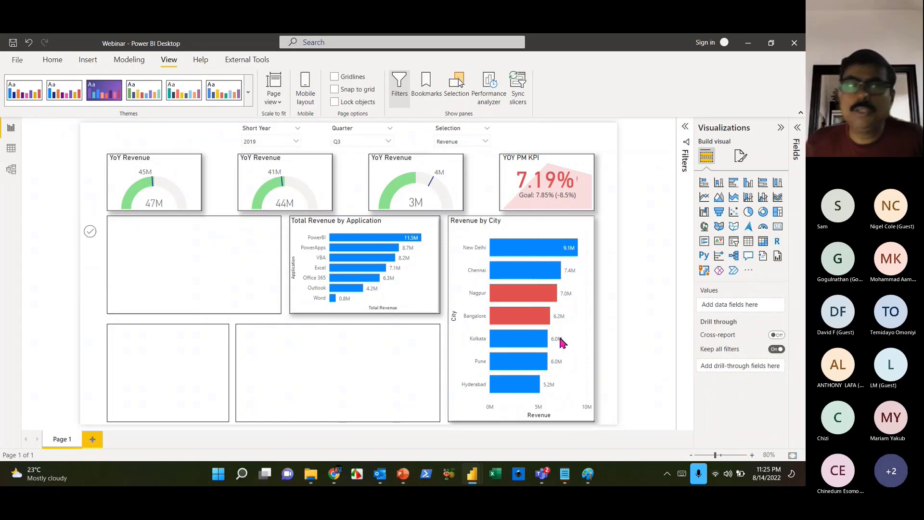
pyautogui.click(91, 233)
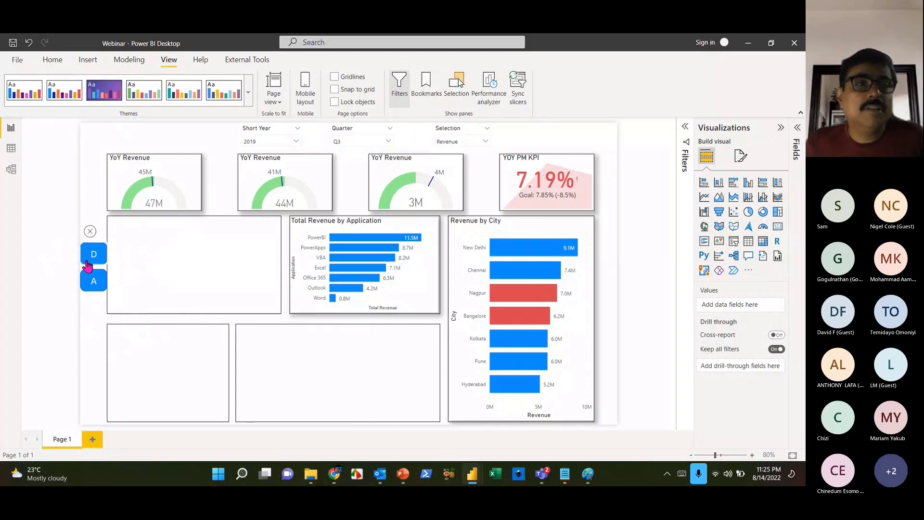
pyautogui.keyDown('ctrl'); pyautogui.click(87, 265); pyautogui.keyUp('ctrl')
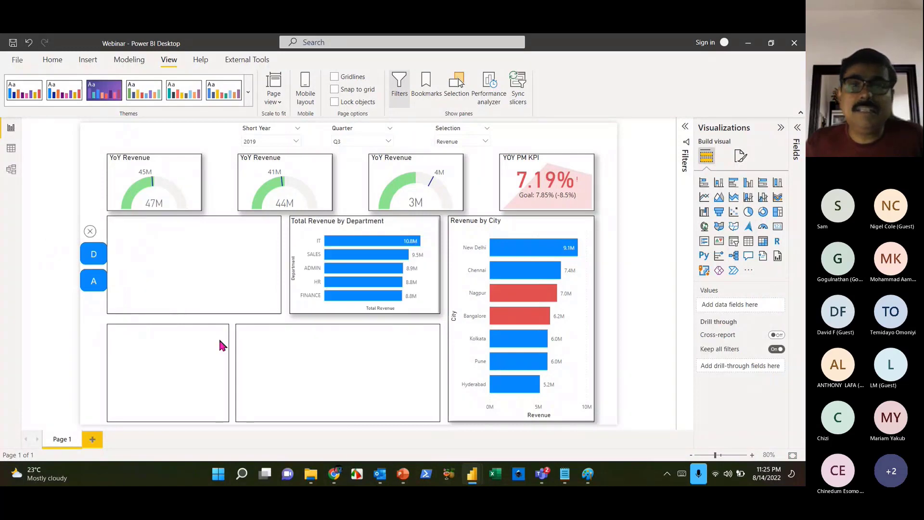
pyautogui.keyDown('ctrl'); pyautogui.click(89, 286); pyautogui.keyUp('ctrl')
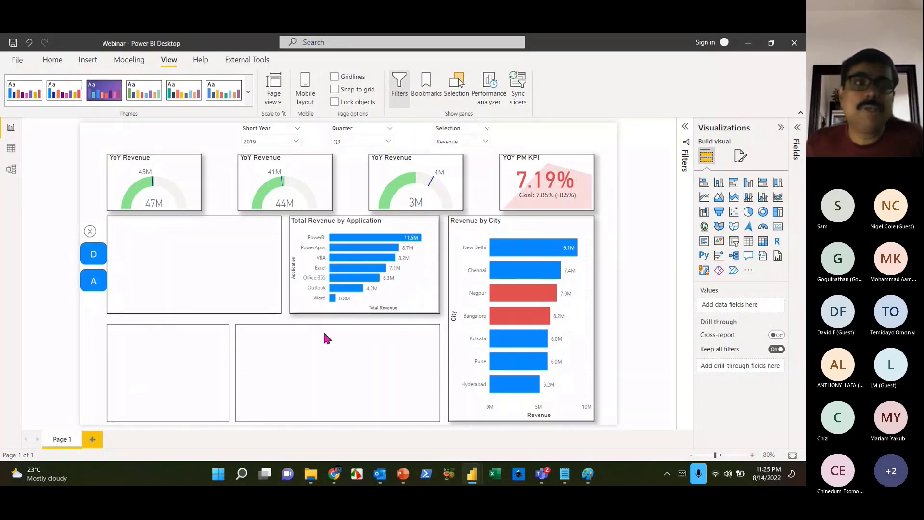
pyautogui.keyDown('ctrl'); pyautogui.click(90, 231); pyautogui.keyUp('ctrl')
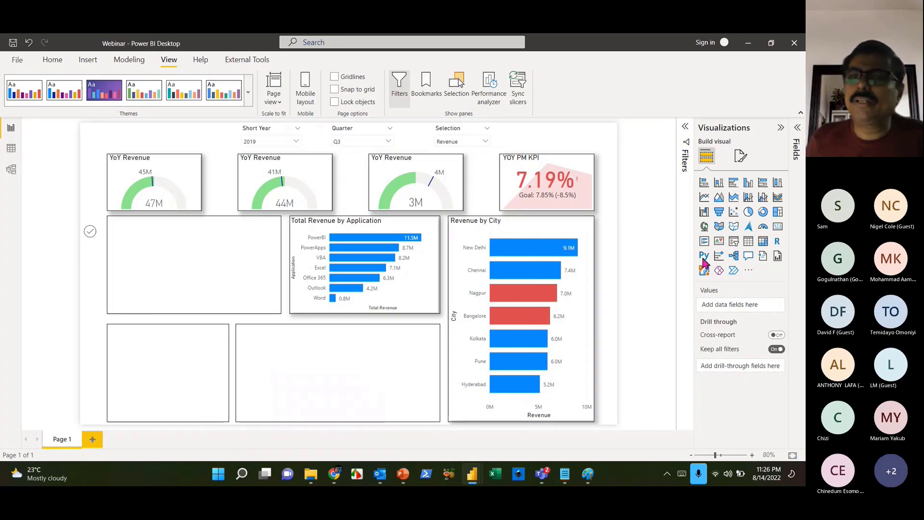
# - Insert a table visual and fit it into the lower middle box
pyautogui.moveTo(748, 241); pyautogui.dragTo(200, 341)
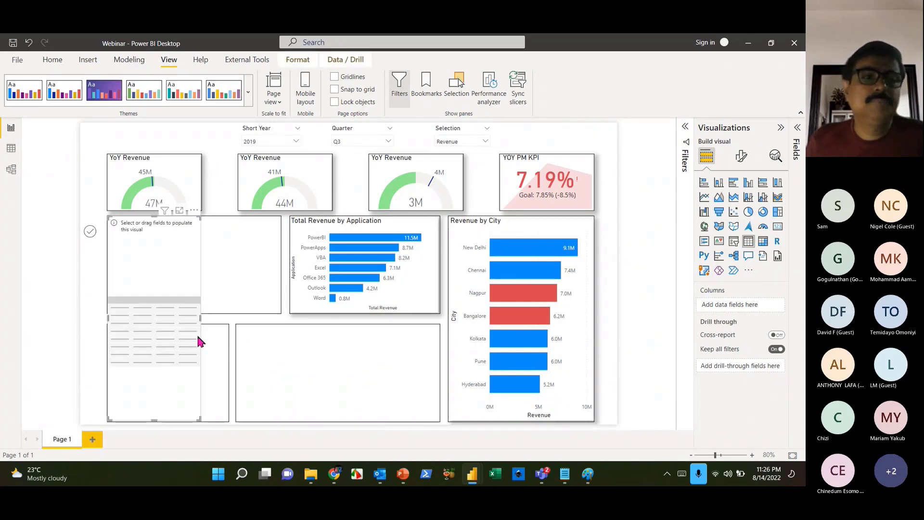
pyautogui.moveTo(140, 249); pyautogui.dragTo(253, 253)
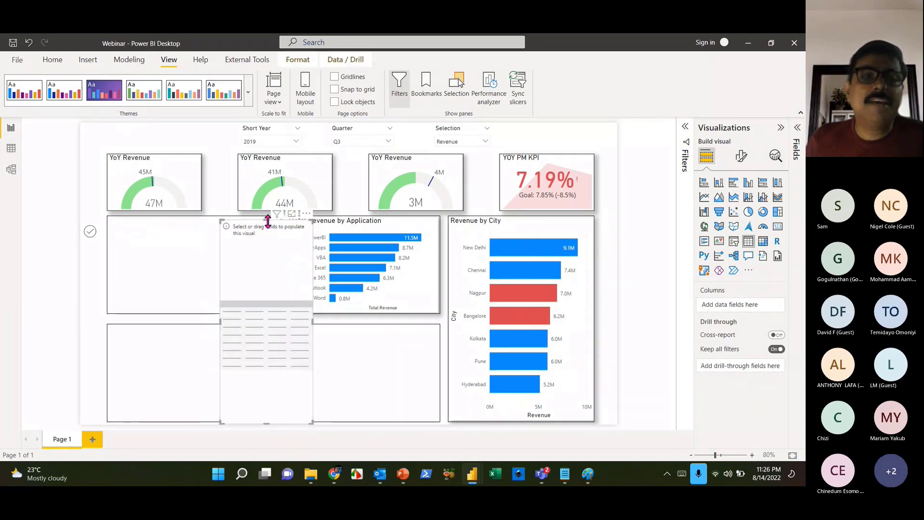
pyautogui.moveTo(268, 220); pyautogui.dragTo(286, 348)
pyautogui.moveTo(284, 421); pyautogui.dragTo(285, 416)
pyautogui.moveTo(330, 373); pyautogui.dragTo(441, 374)
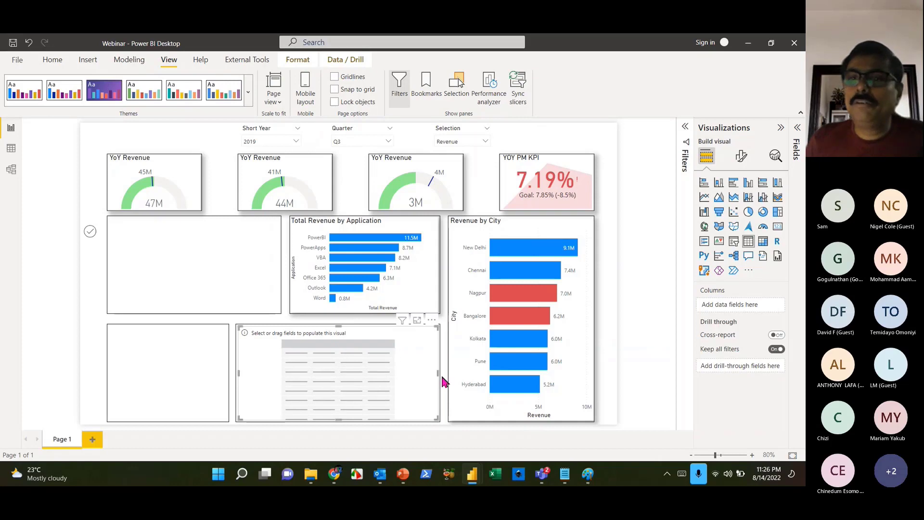
# - Add Total Revenue, LY Revenue, YoY Growth % and Profit Margin as table columns
pyautogui.click(797, 128)
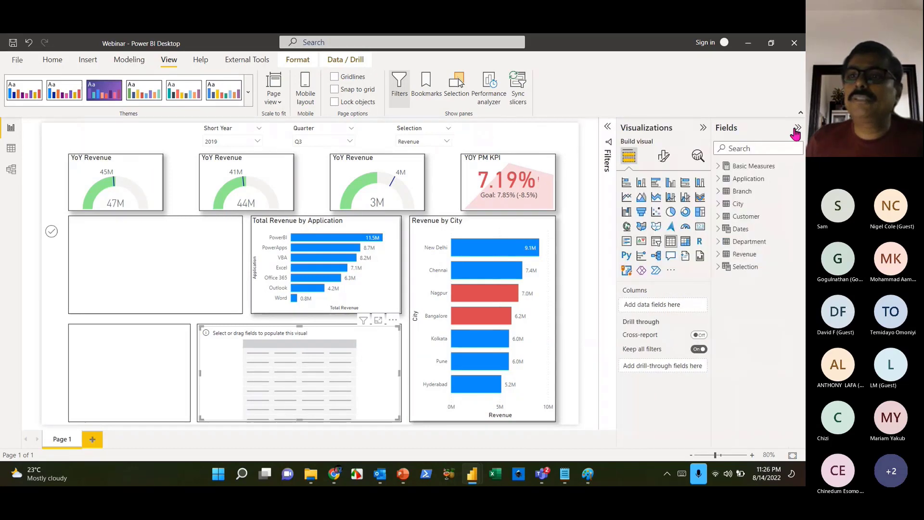
pyautogui.click(719, 166)
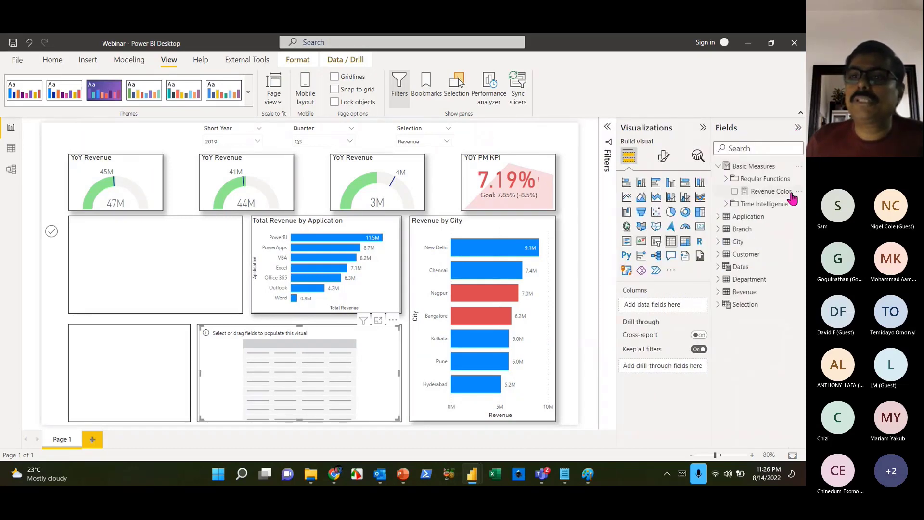
pyautogui.click(726, 179)
pyautogui.moveTo(765, 229); pyautogui.dragTo(684, 306)
pyautogui.click(727, 254)
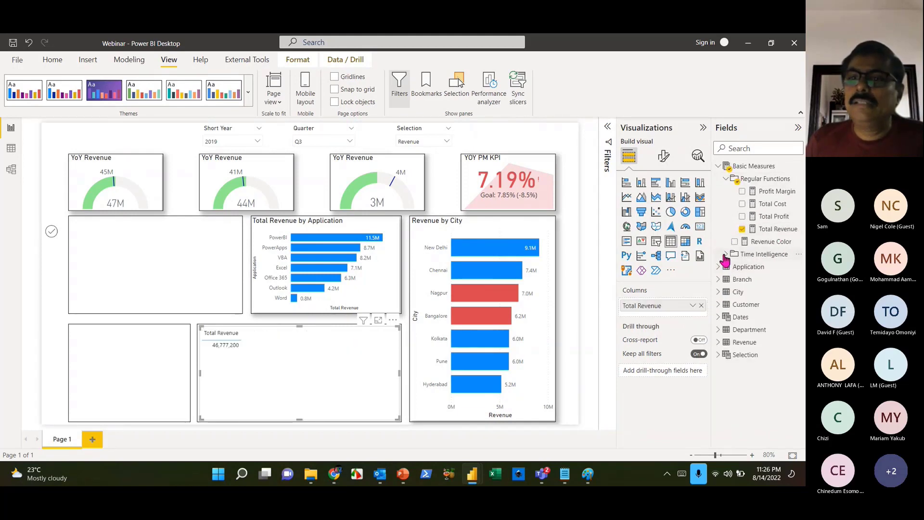
pyautogui.moveTo(775, 305); pyautogui.dragTo(669, 320)
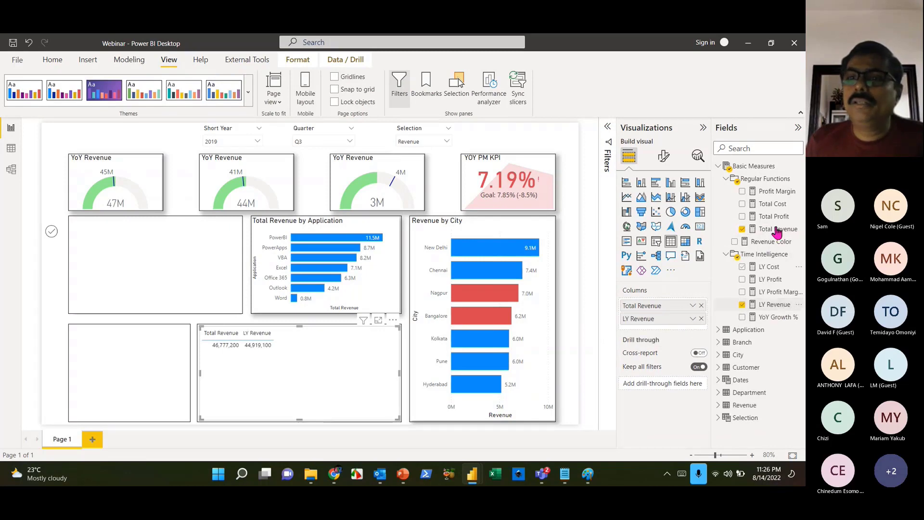
pyautogui.moveTo(776, 316); pyautogui.dragTo(672, 322)
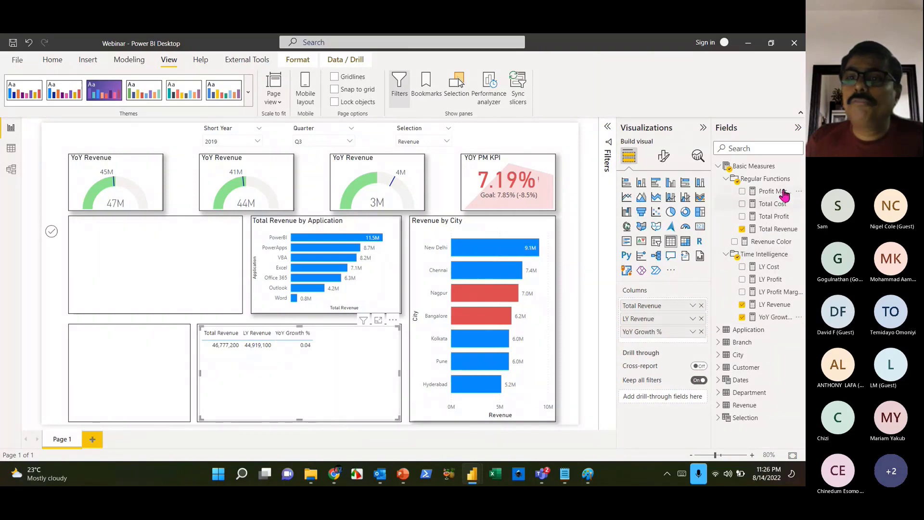
pyautogui.moveTo(775, 191); pyautogui.dragTo(696, 339)
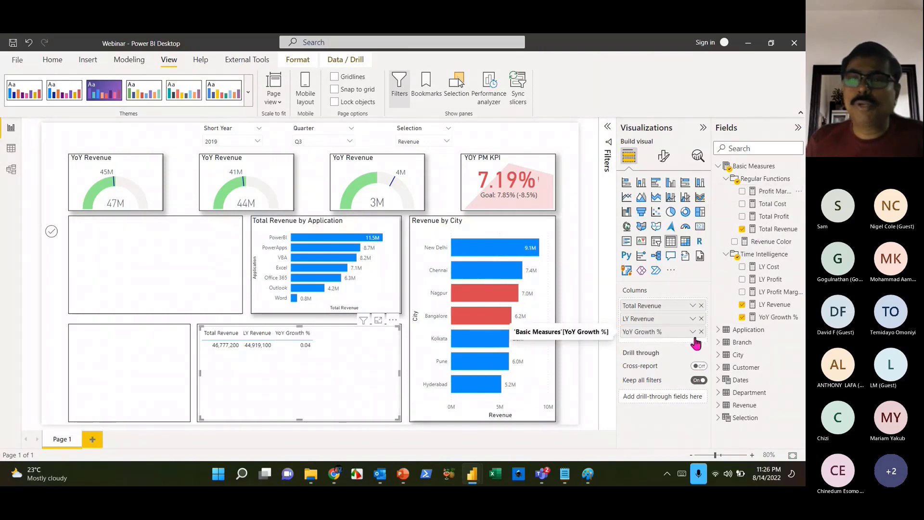
pyautogui.moveTo(775, 191); pyautogui.dragTo(685, 335)
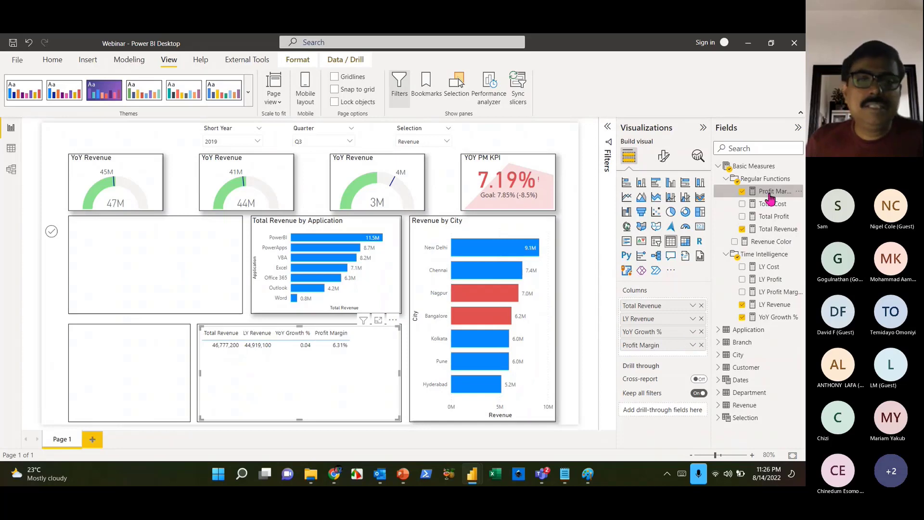
pyautogui.click(774, 318)
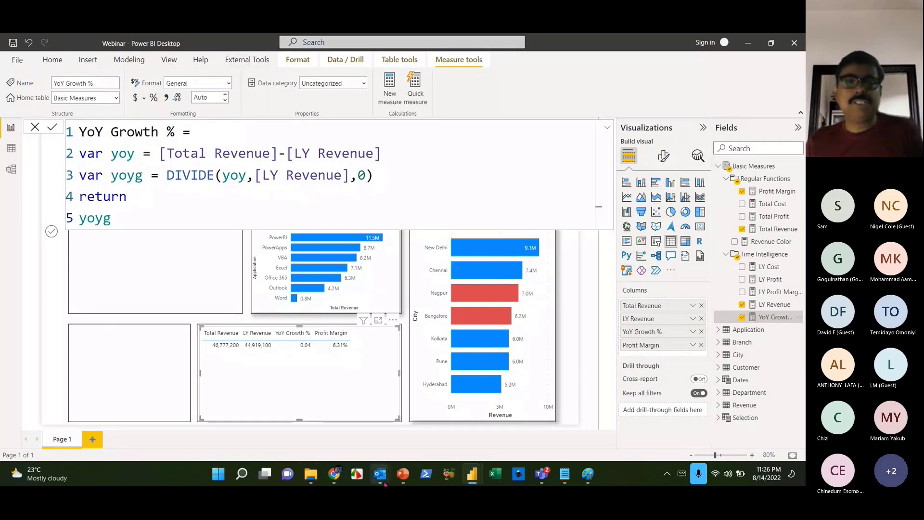
# - Format the YoY Growth % measure as a percentage so it shows 4.14%
pyautogui.moveTo(385, 482)
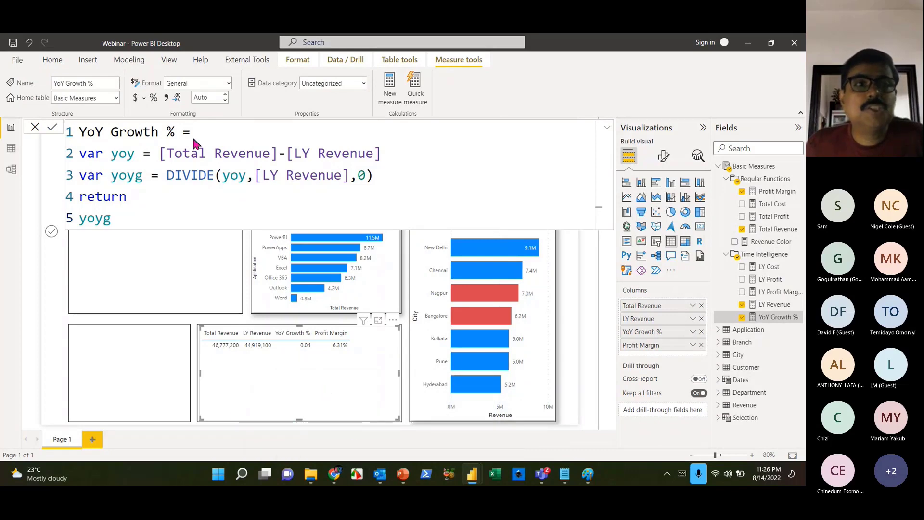
pyautogui.click(154, 99)
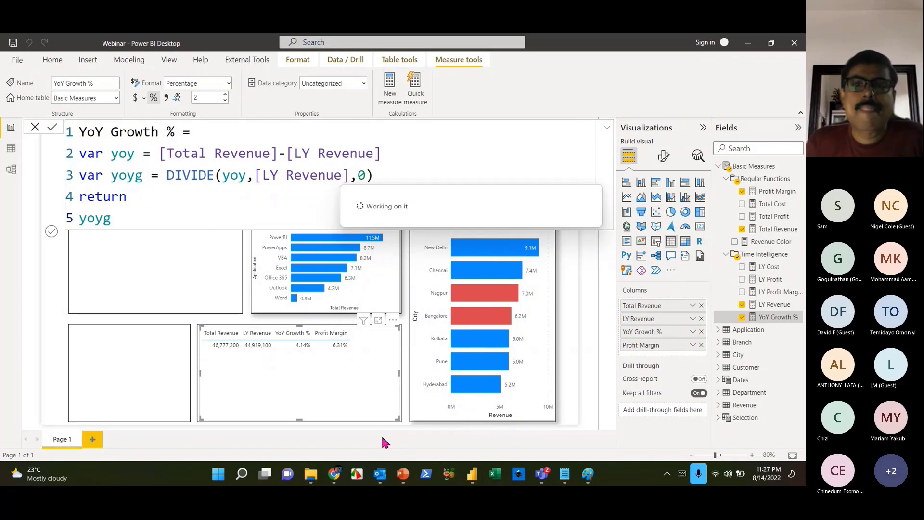
pyautogui.click(719, 367)
# - Add Customer as the table's first column, then close the formula editor and deselect
pyautogui.moveTo(762, 384); pyautogui.dragTo(666, 301)
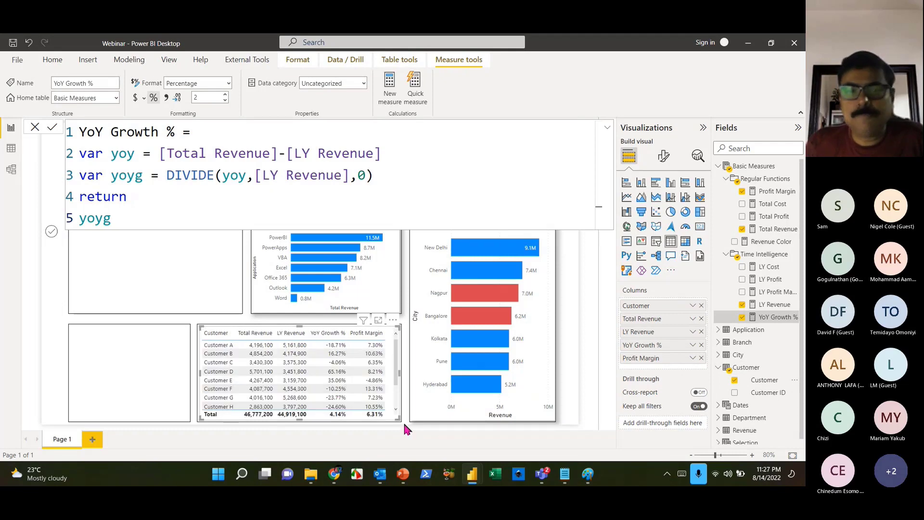
pyautogui.click(33, 129)
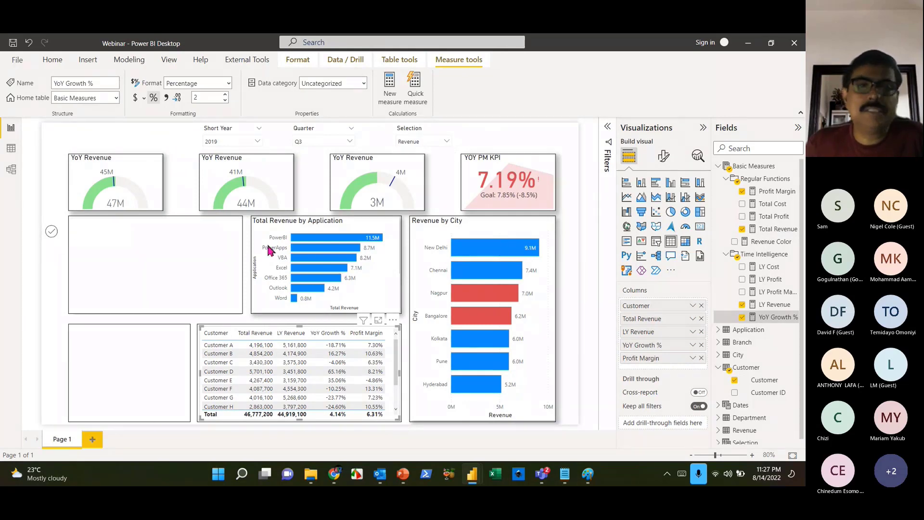
pyautogui.click(133, 383)
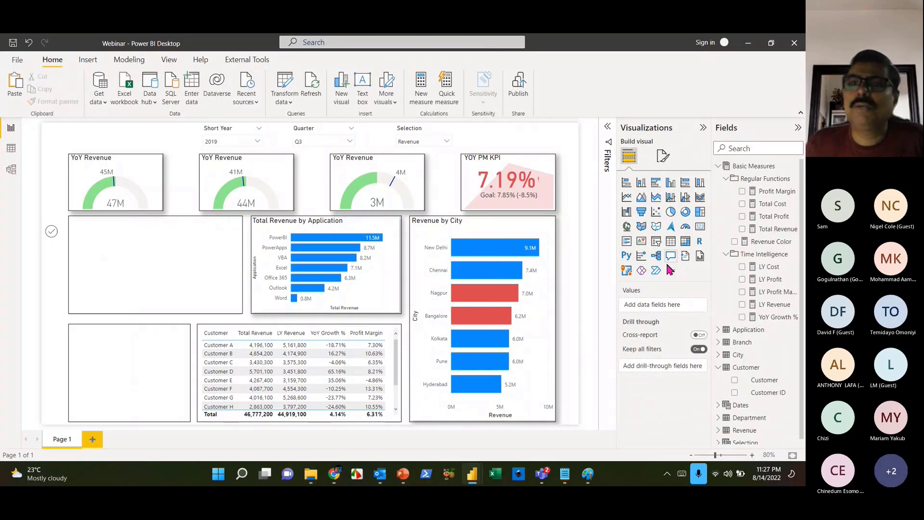
# - Insert a map visual sized to the upper-left box beside the Application chart
pyautogui.click(627, 227)
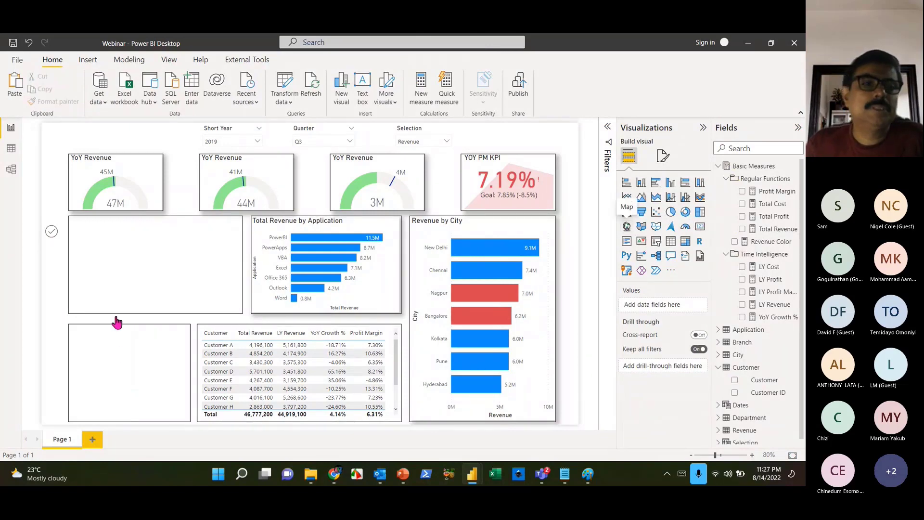
pyautogui.moveTo(105, 355); pyautogui.dragTo(106, 244)
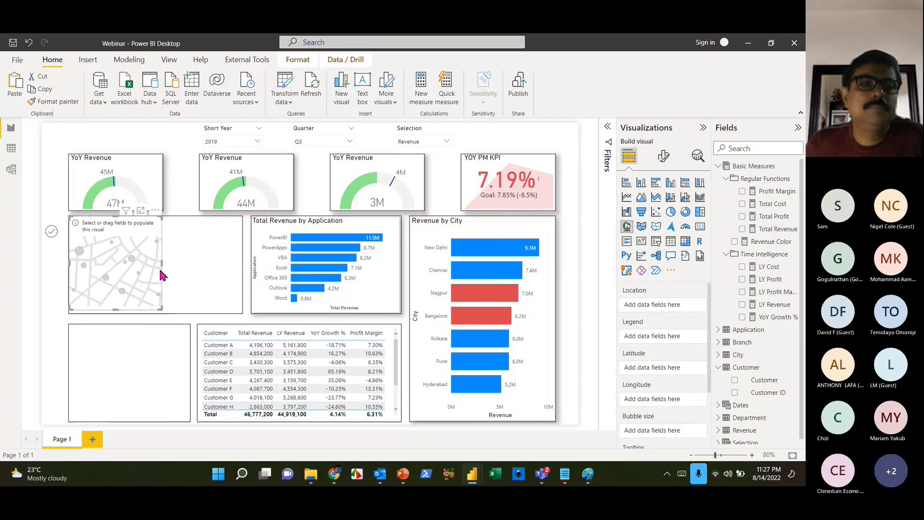
pyautogui.moveTo(162, 265); pyautogui.dragTo(242, 261)
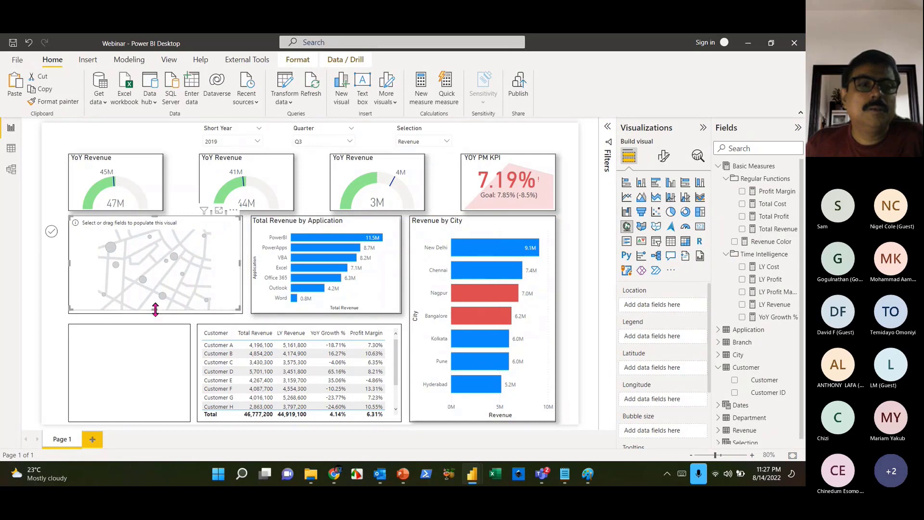
pyautogui.moveTo(154, 310); pyautogui.dragTo(155, 313)
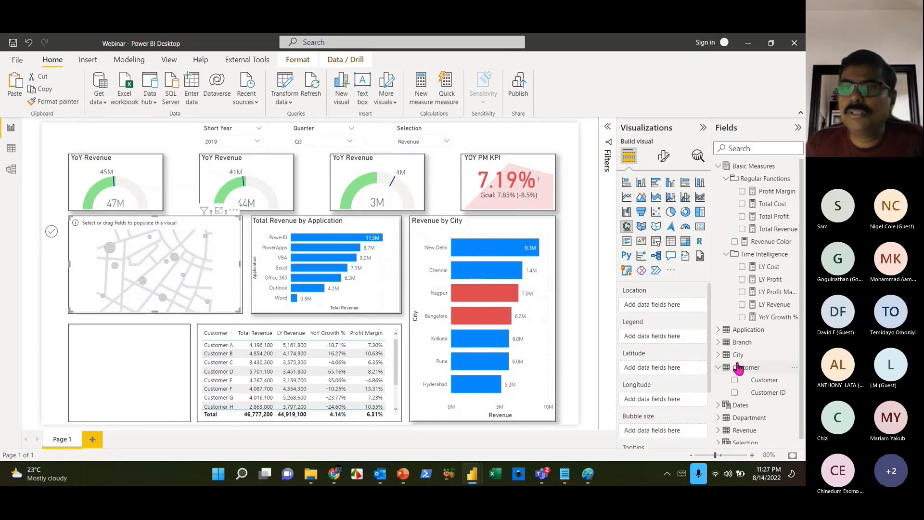
# - Set City as map location, Total Revenue as bubble size, Application as legend
pyautogui.click(718, 355)
pyautogui.moveTo(754, 368); pyautogui.dragTo(652, 305)
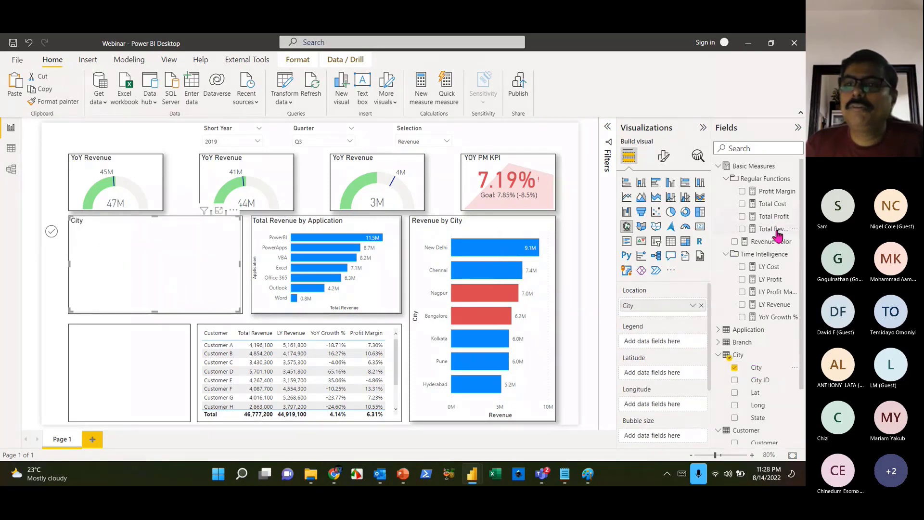
pyautogui.moveTo(774, 231); pyautogui.dragTo(671, 436)
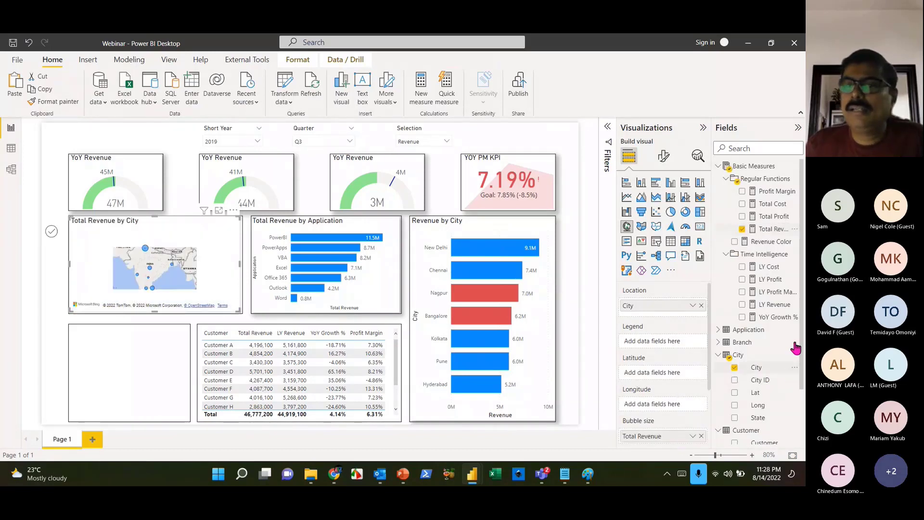
pyautogui.moveTo(764, 342); pyautogui.dragTo(659, 343)
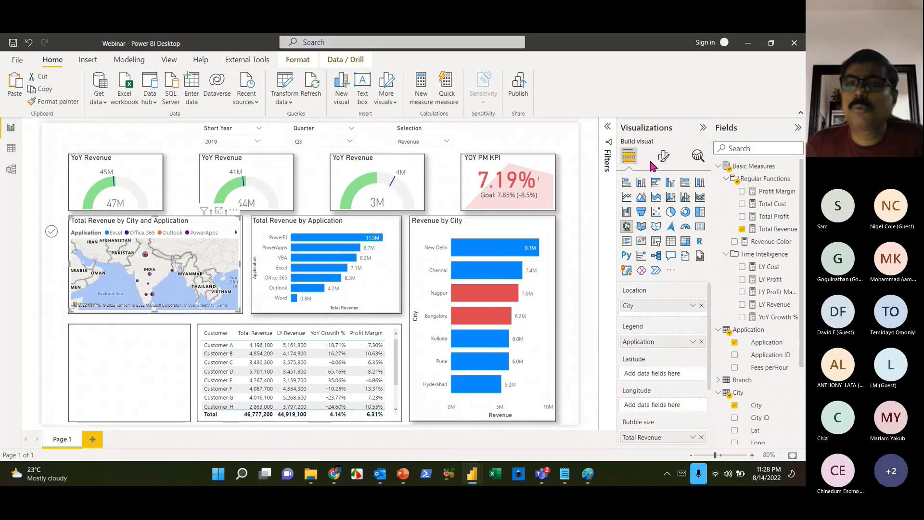
# - Enlarge the map's bubbles to the maximum 39 px size
pyautogui.click(664, 155)
pyautogui.click(631, 271)
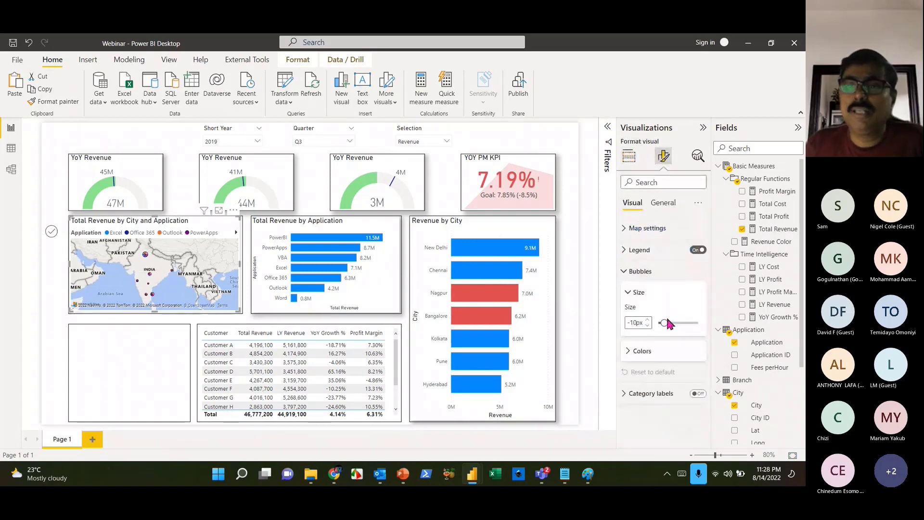
pyautogui.moveTo(666, 323); pyautogui.dragTo(700, 323)
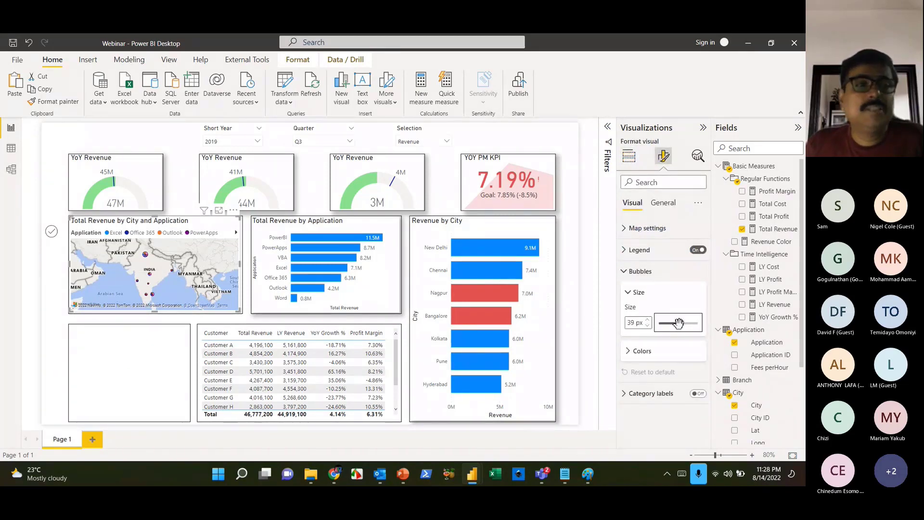
pyautogui.click(136, 373)
# - Review the map's General > Effects formatting options, then reselect the map
pyautogui.click(215, 307)
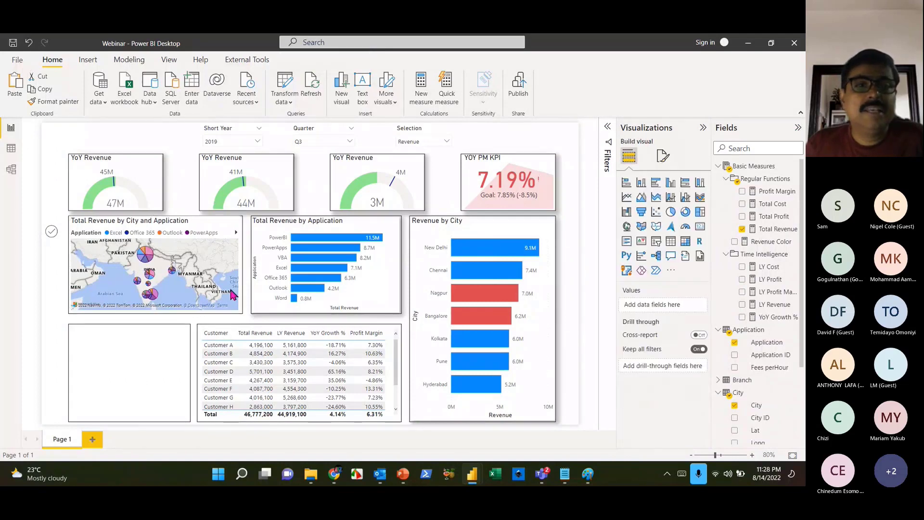
pyautogui.click(664, 156)
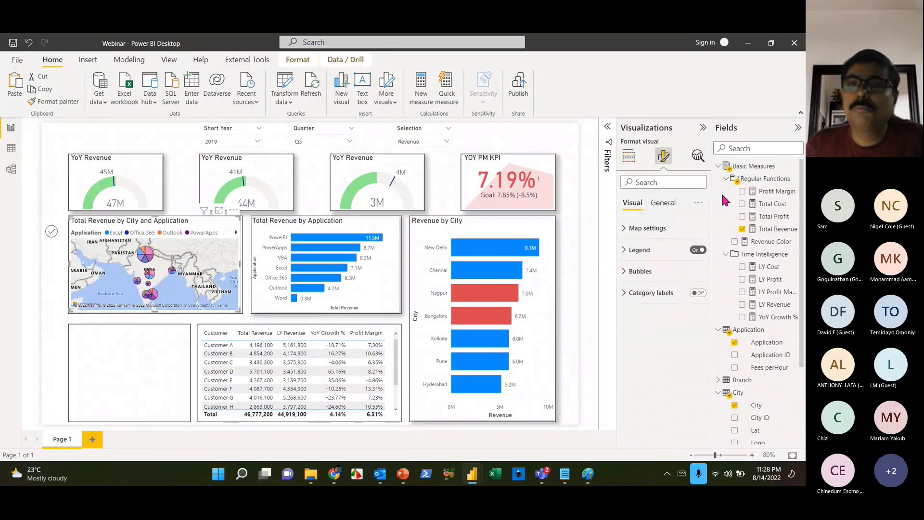
pyautogui.click(663, 202)
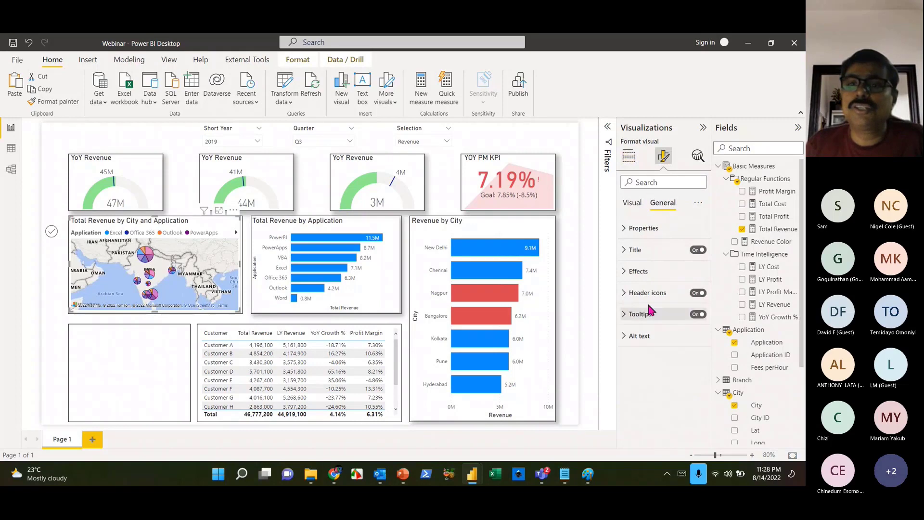
pyautogui.click(638, 271)
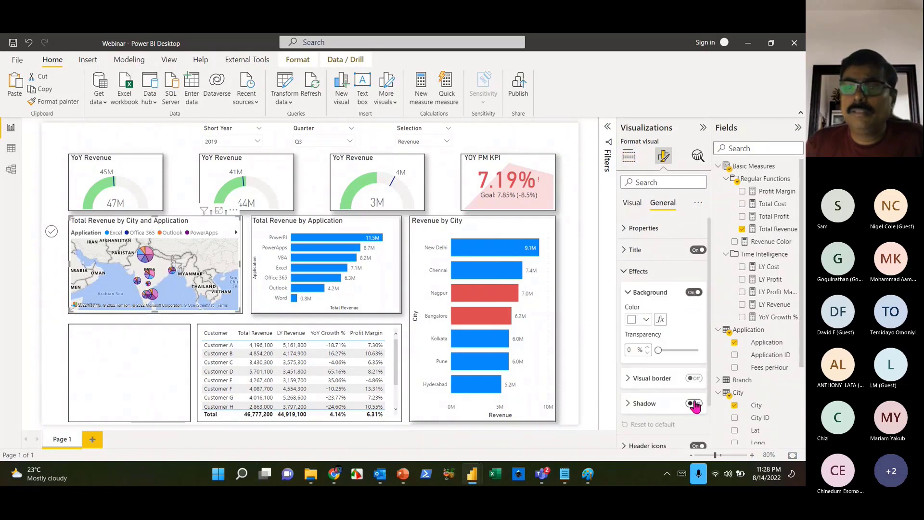
pyautogui.click(145, 359)
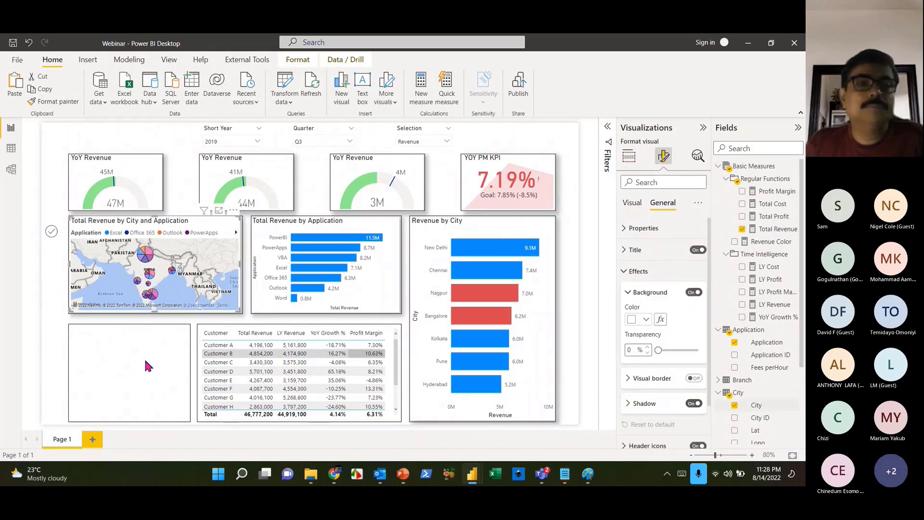
pyautogui.click(240, 269)
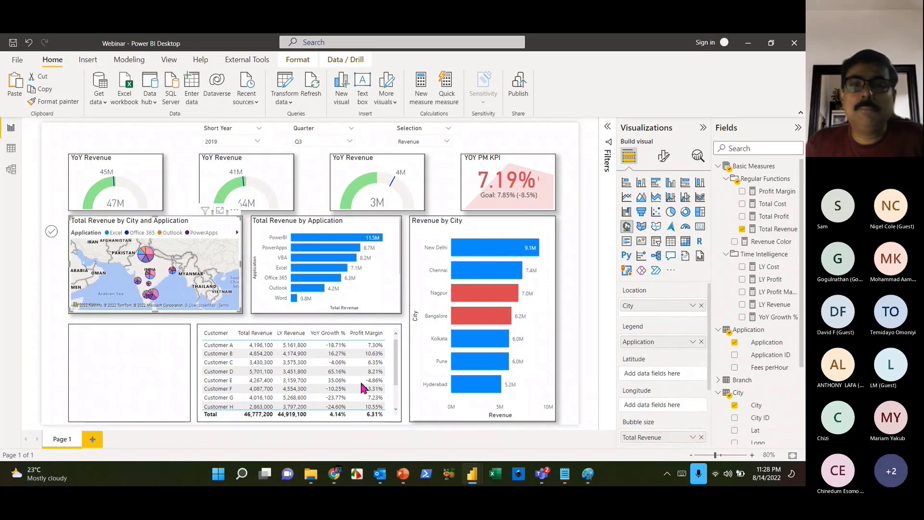
# - Copy the Revenue by City chart into the empty bottom-left box below the map
pyautogui.click(497, 232)
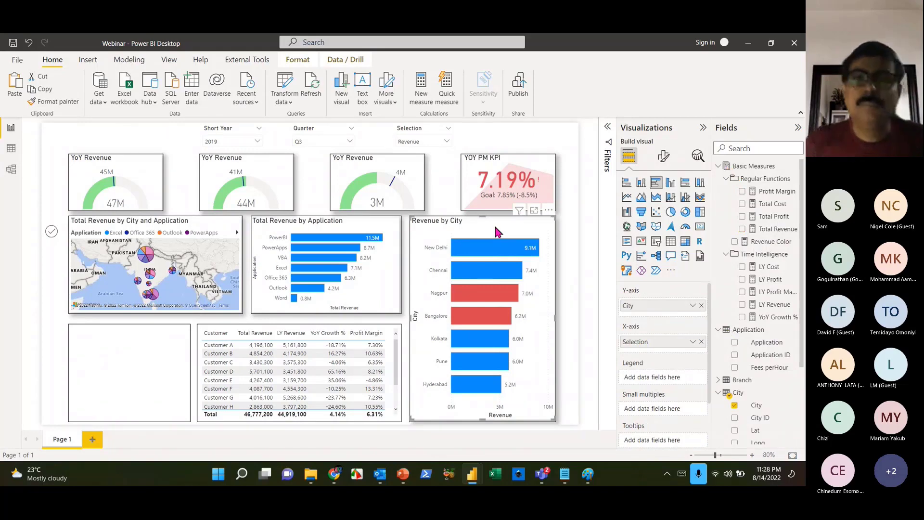
pyautogui.moveTo(512, 223); pyautogui.dragTo(155, 343)
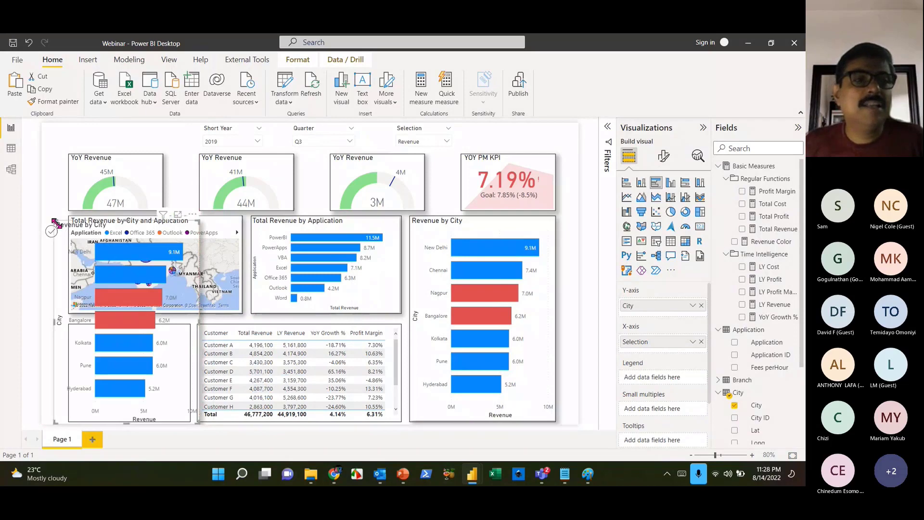
pyautogui.moveTo(55, 221); pyautogui.dragTo(69, 332)
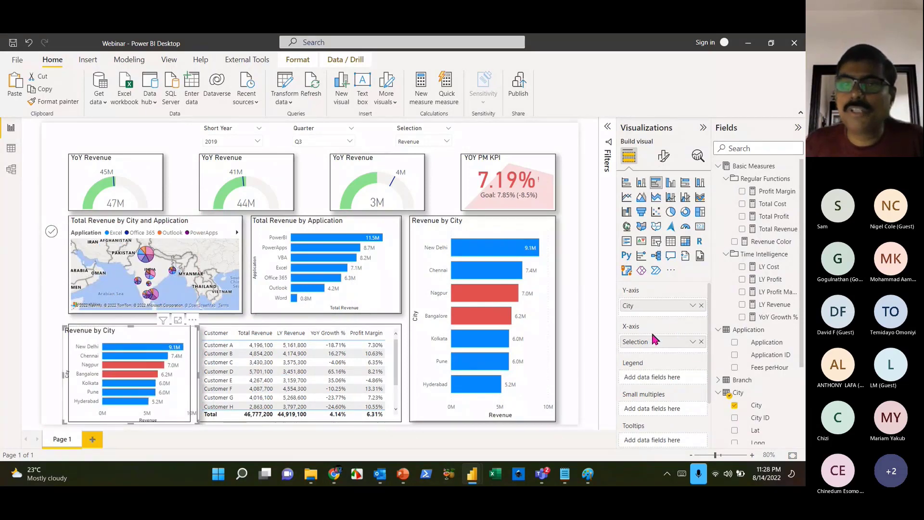
# - Replace City with Application on the copy's axis and adjust its position and width
pyautogui.click(702, 306)
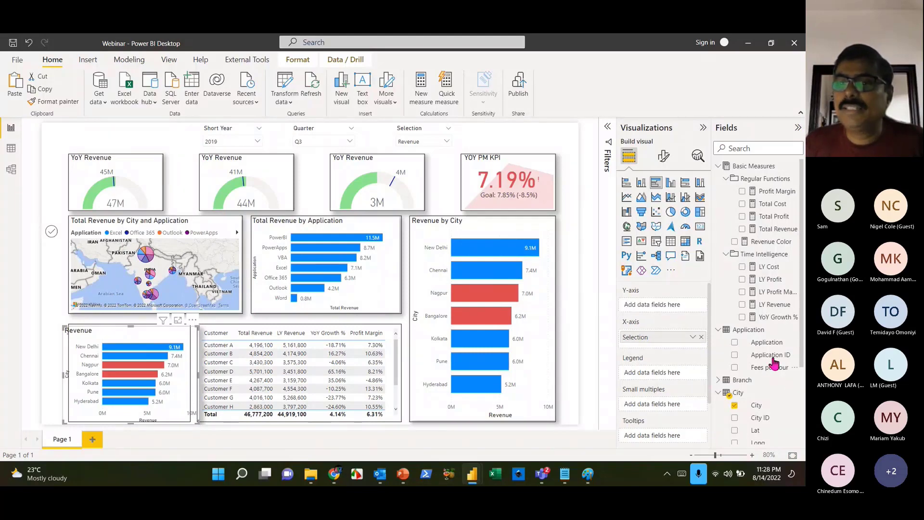
pyautogui.click(734, 341)
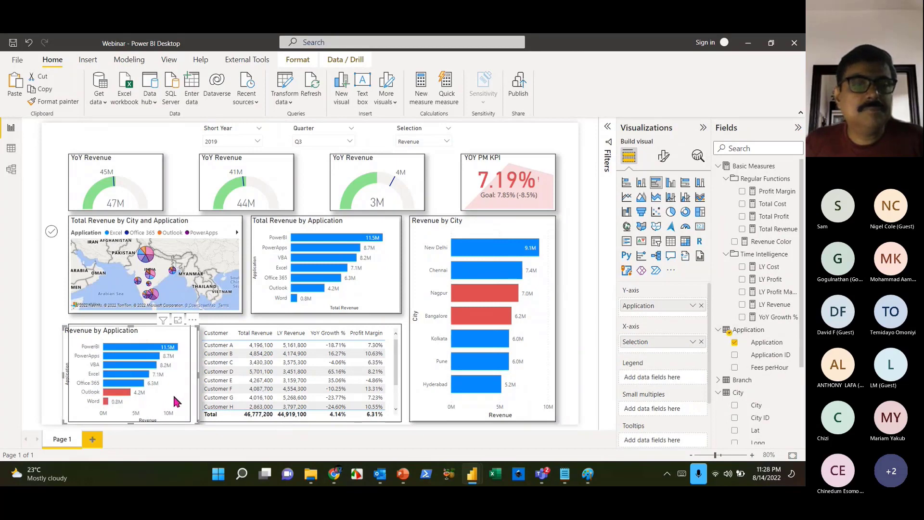
pyautogui.moveTo(172, 393); pyautogui.dragTo(161, 392)
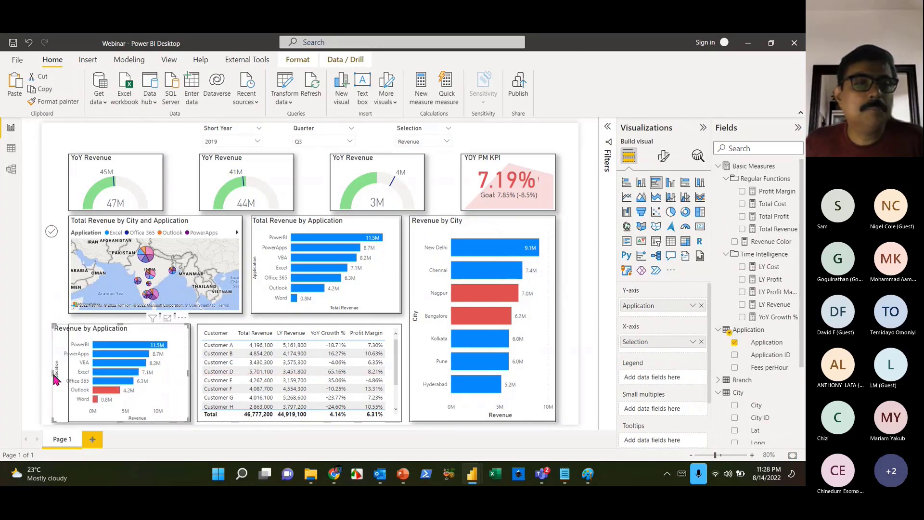
pyautogui.moveTo(53, 376); pyautogui.dragTo(70, 371)
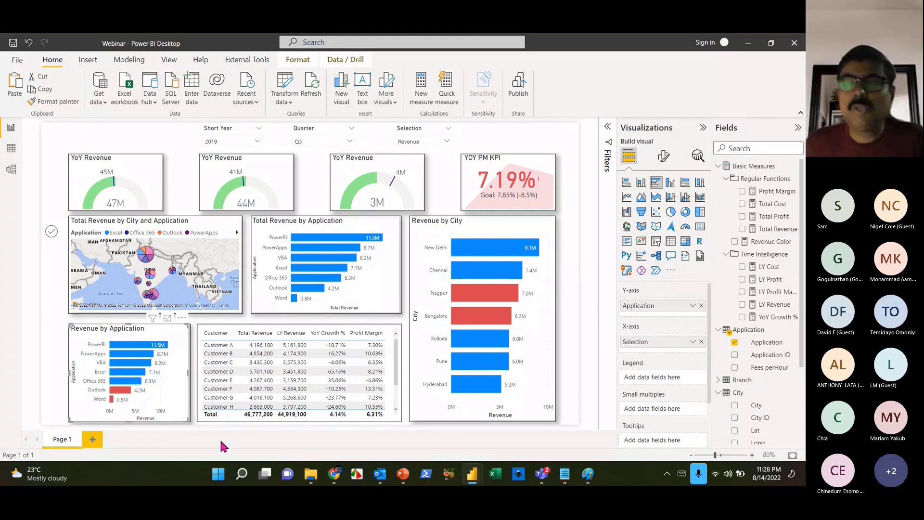
pyautogui.click(701, 128)
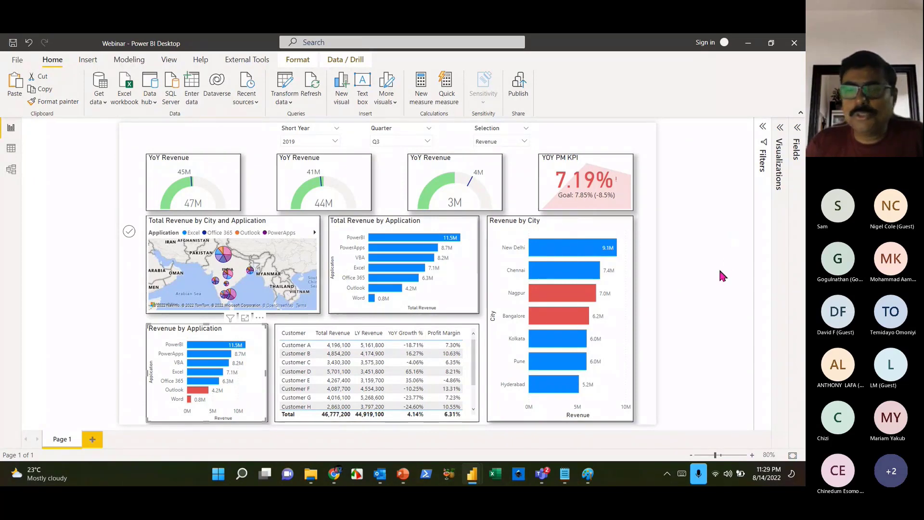
# - Fit the page to the window and save the report when publishing
pyautogui.click(792, 455)
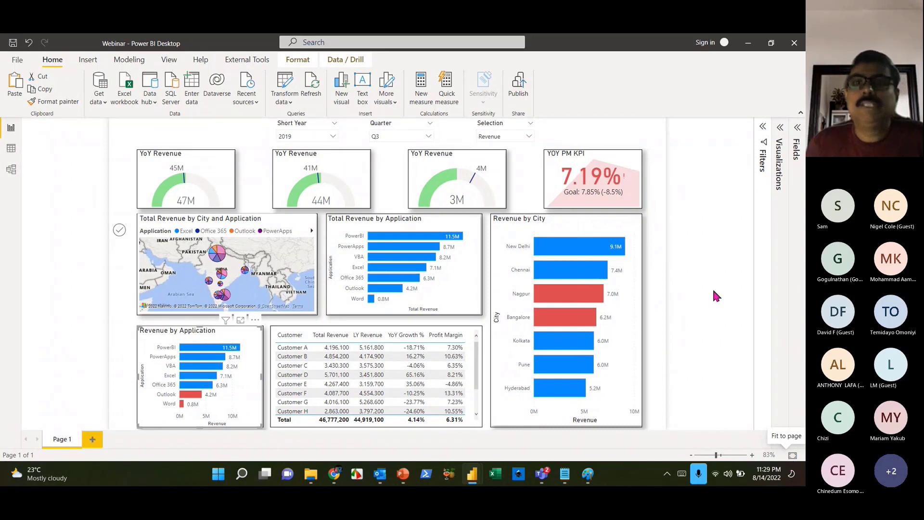
pyautogui.click(713, 292)
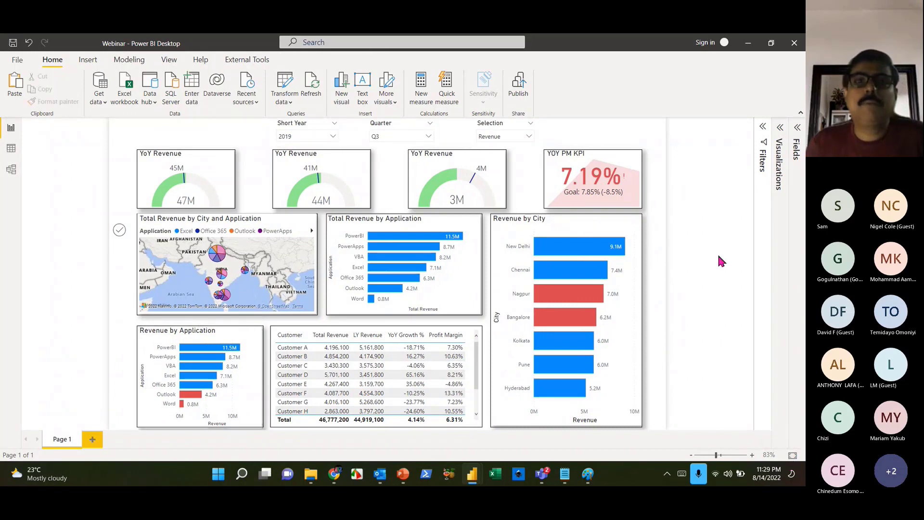
pyautogui.click(526, 94)
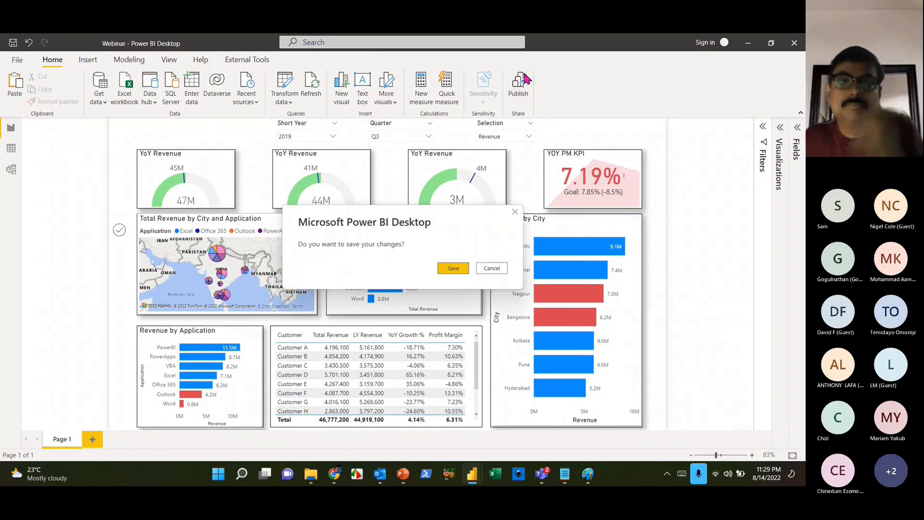
pyautogui.click(450, 268)
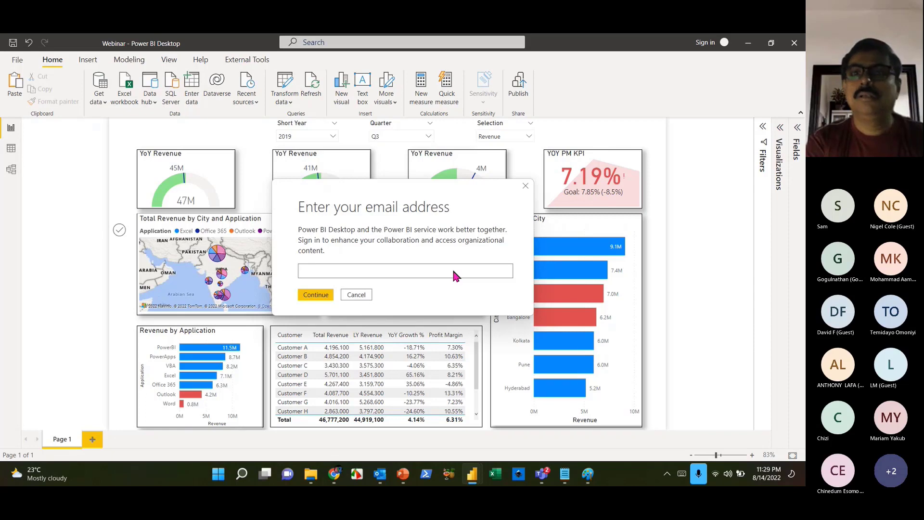
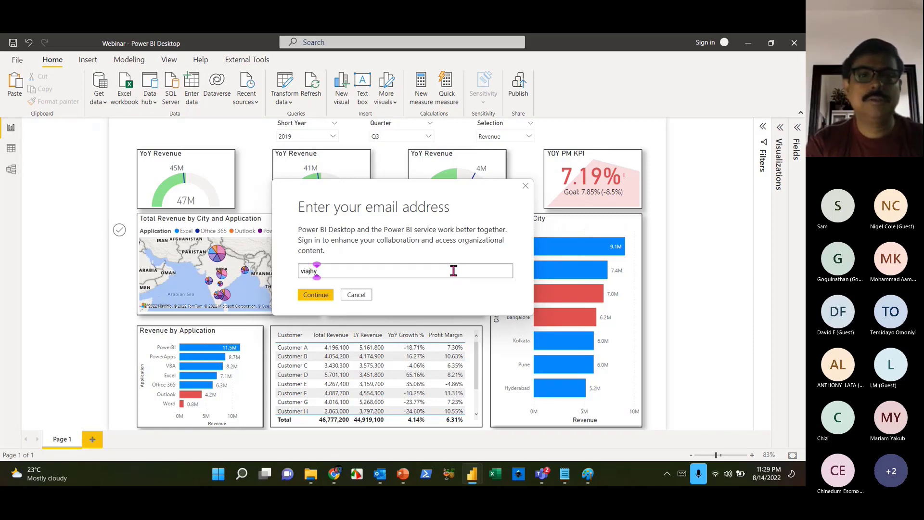
# - Start entering an e-mail address in the sign-in prompt, then clear it and cancel
pyautogui.press('BackSpace')
pyautogui.press('BackSpace')
pyautogui.press('BackSpace')
pyautogui.press('BackSpace')
pyautogui.press('BackSpace')
pyautogui.press('BackSpace')
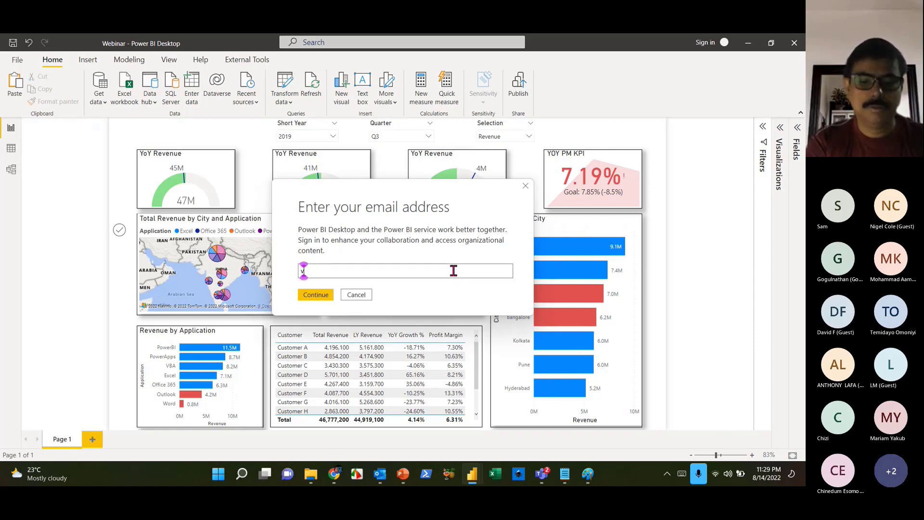
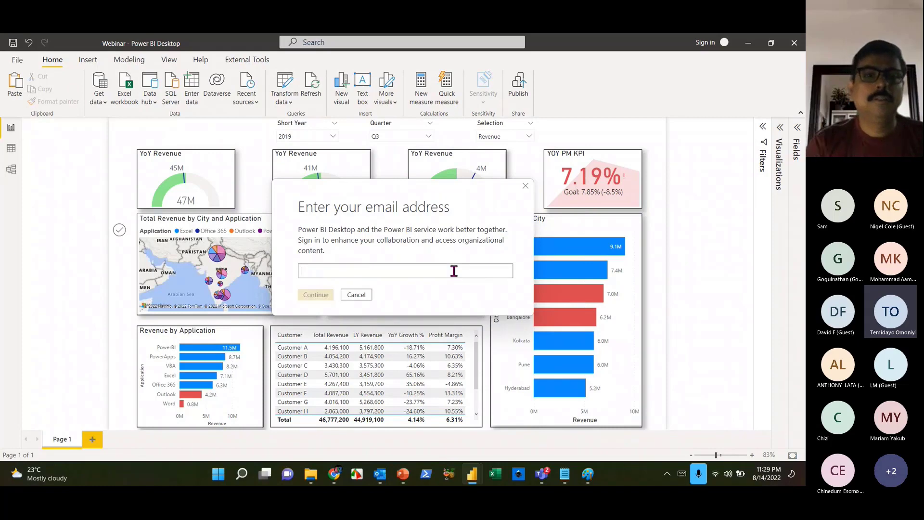
pyautogui.click(365, 296)
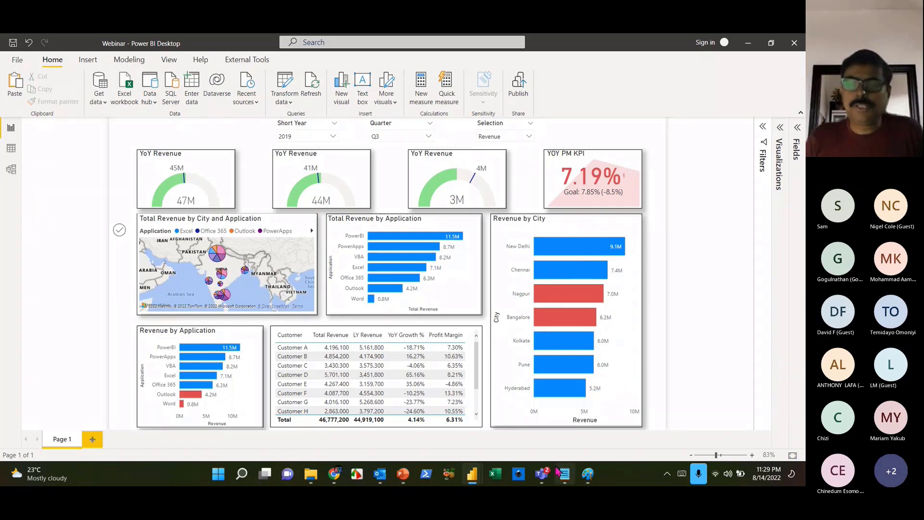
# - Bring the meeting window forward, then return to the Power BI report
pyautogui.moveTo(542, 473)
pyautogui.click(588, 435)
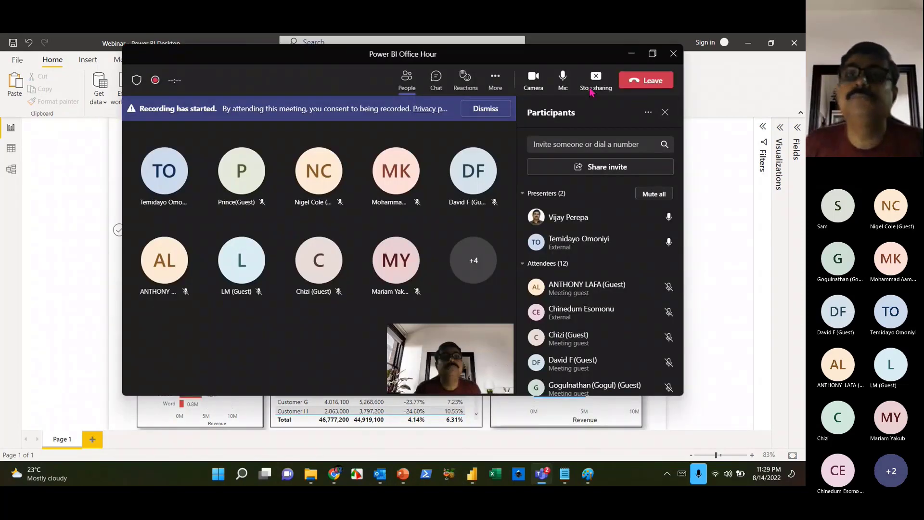
pyautogui.click(731, 264)
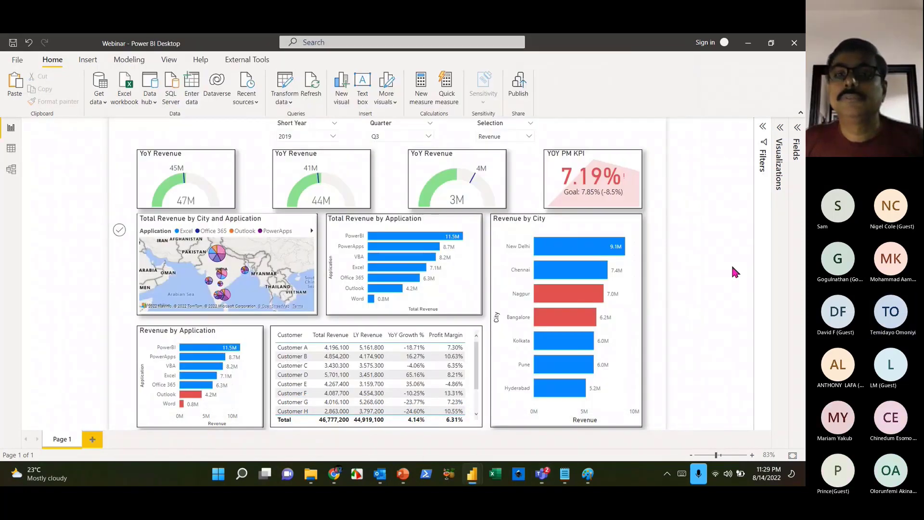